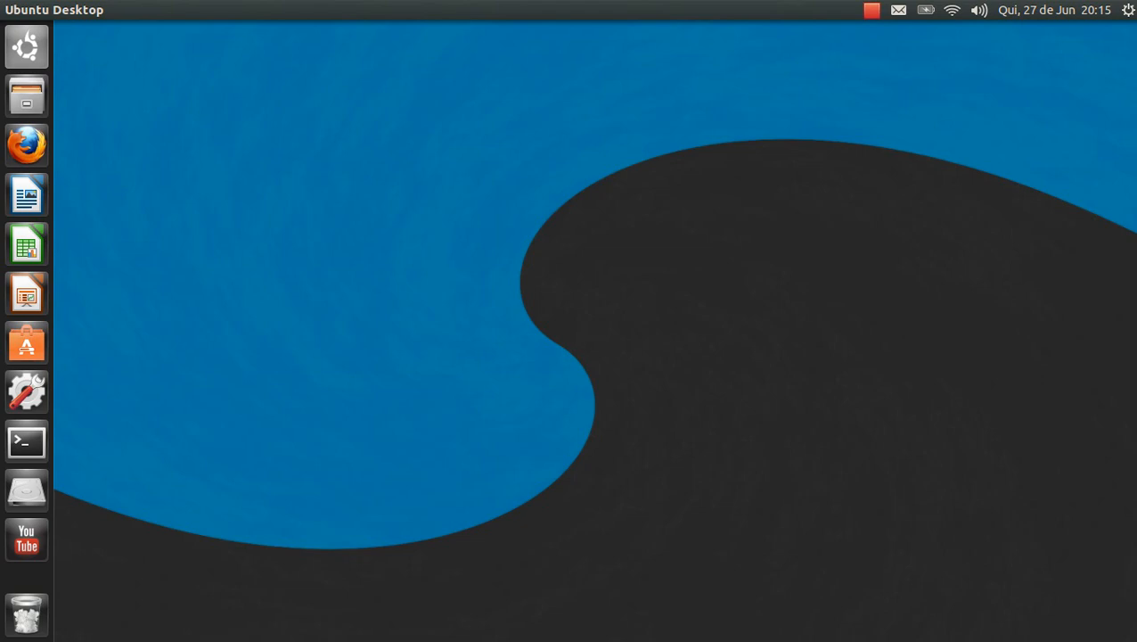
- Open Projeto-Redes.docx from the Roteiro do Projeto de Redes e Tutorias folder inside Documentos
click(26, 96)
double_click(379, 107)
double_click(250, 105)
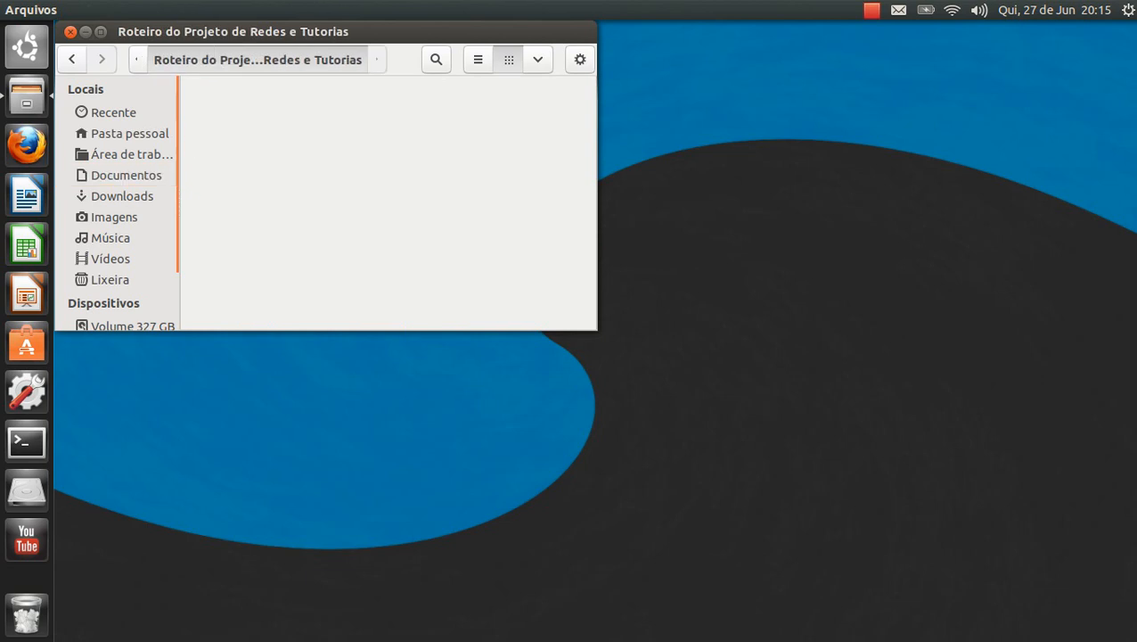
scroll(247, 191, down, 2)
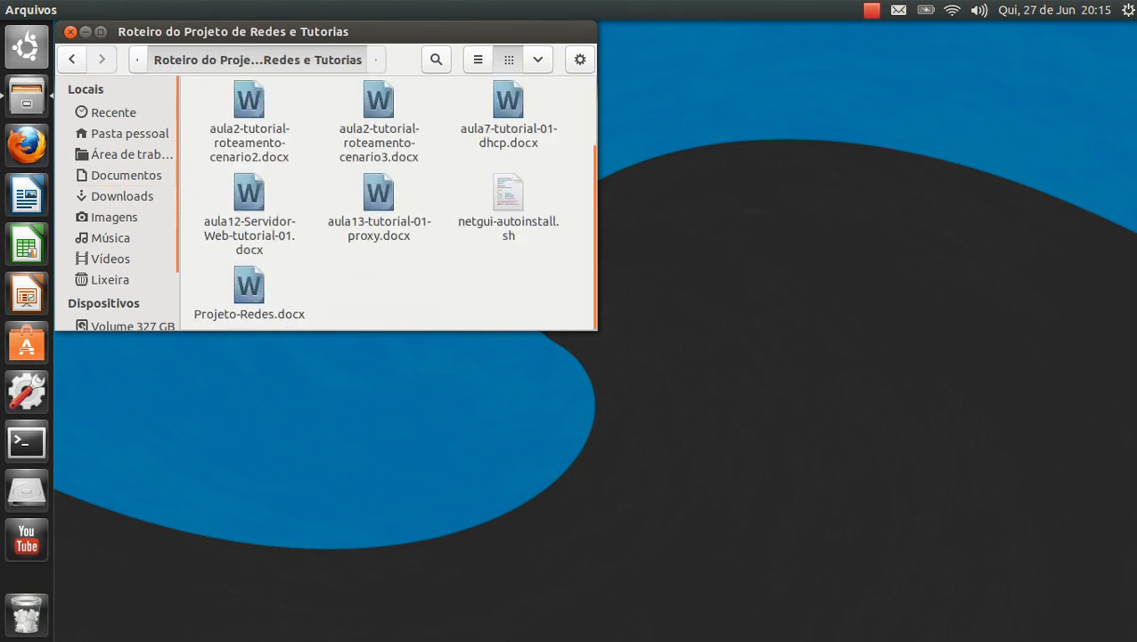
double_click(250, 286)
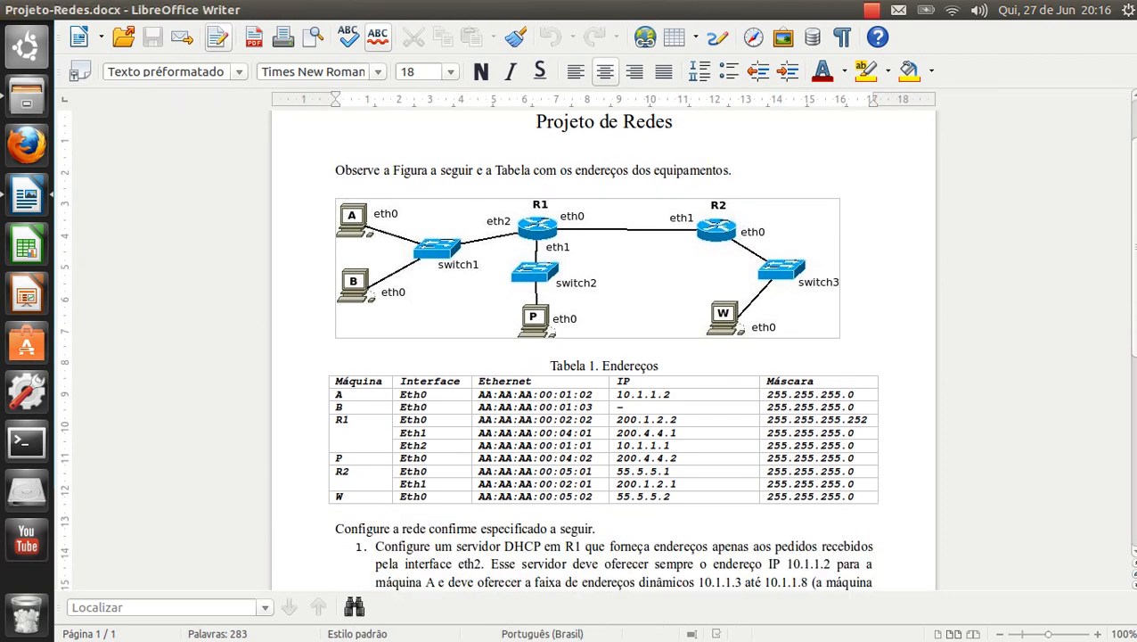
- Tile the Projeto-Redes.docx window on the right half of the screen and close the file manager window
click(498, 10)
click(81, 10)
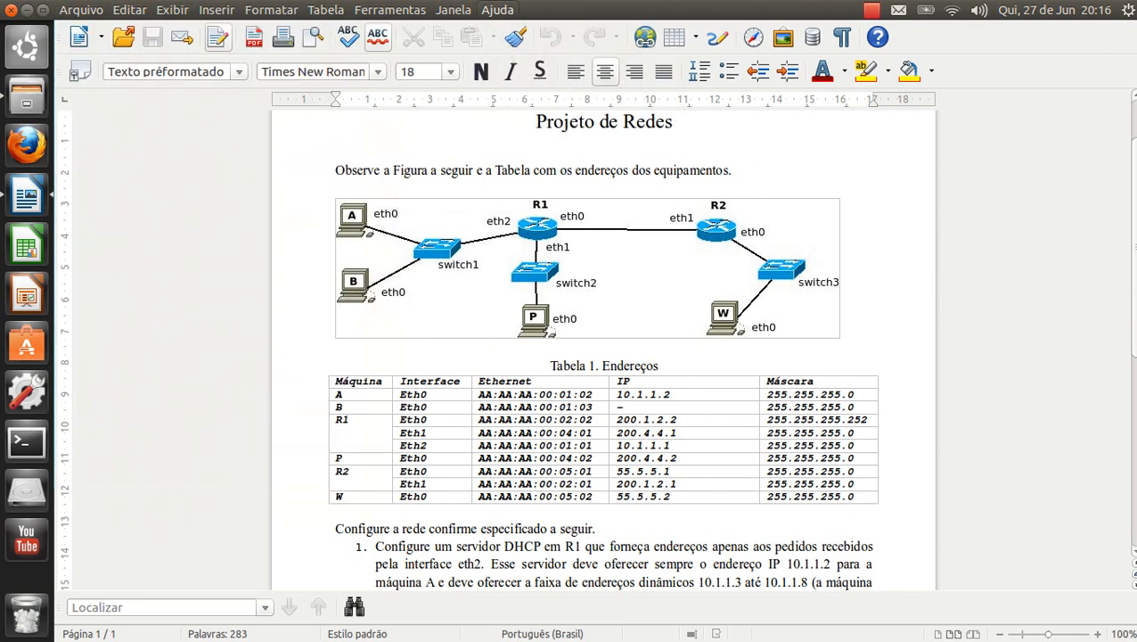
click(497, 9)
click(43, 10)
drag(328, 32, 1136, 32)
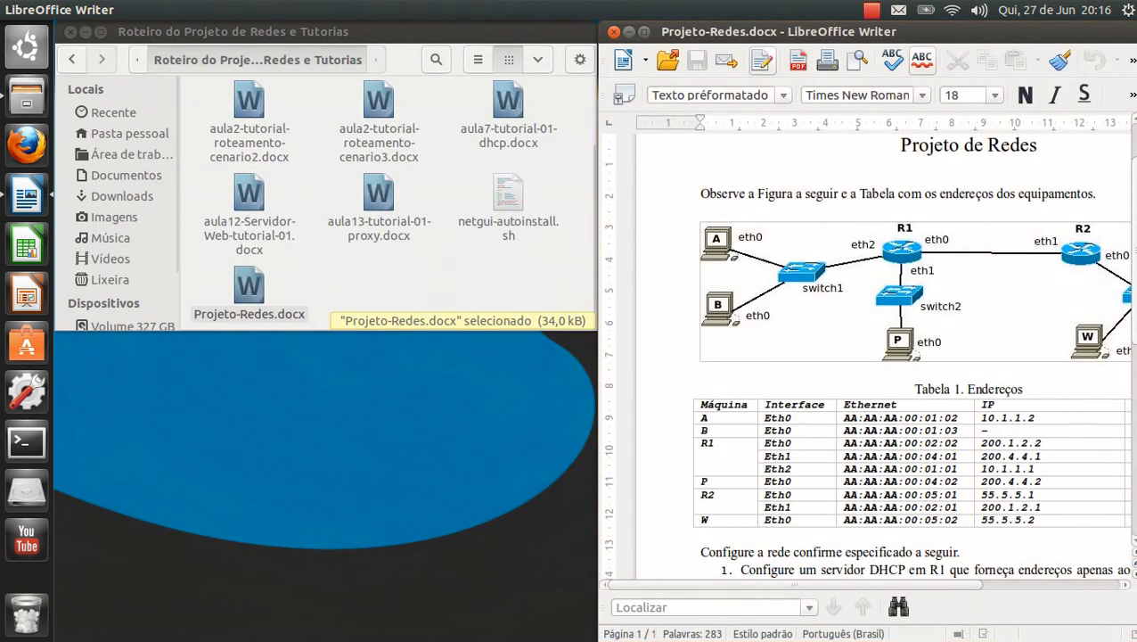
click(71, 32)
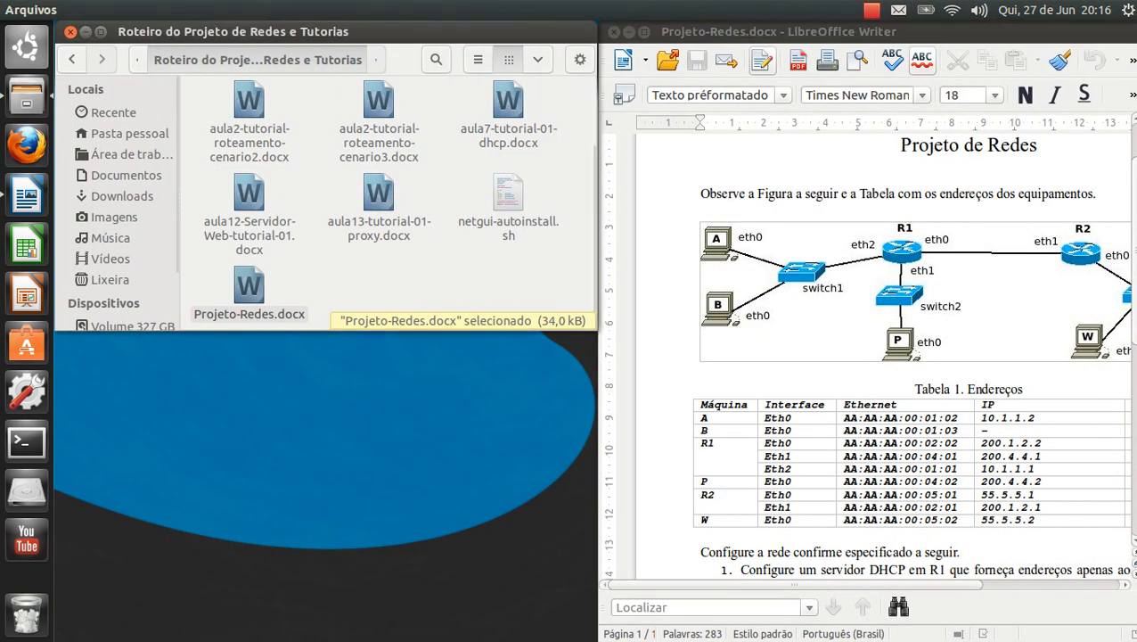
- Start NetGUI by running netgui.sh in a terminal tiled on the left half of the screen, and dismiss its version notice
click(26, 441)
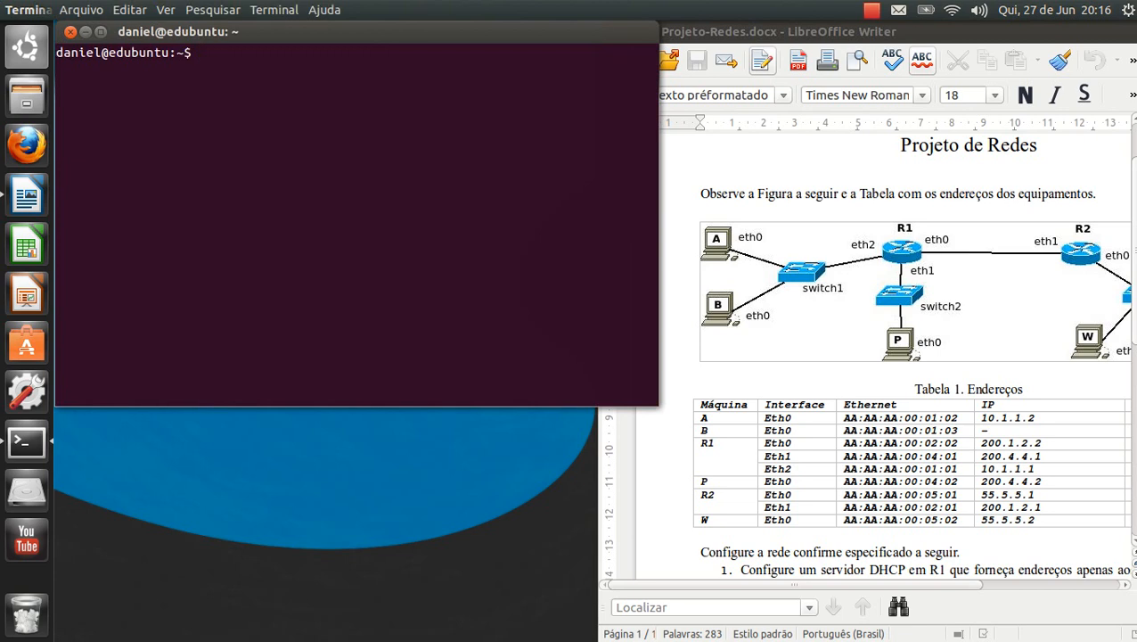
key(ctrl+super+Left)
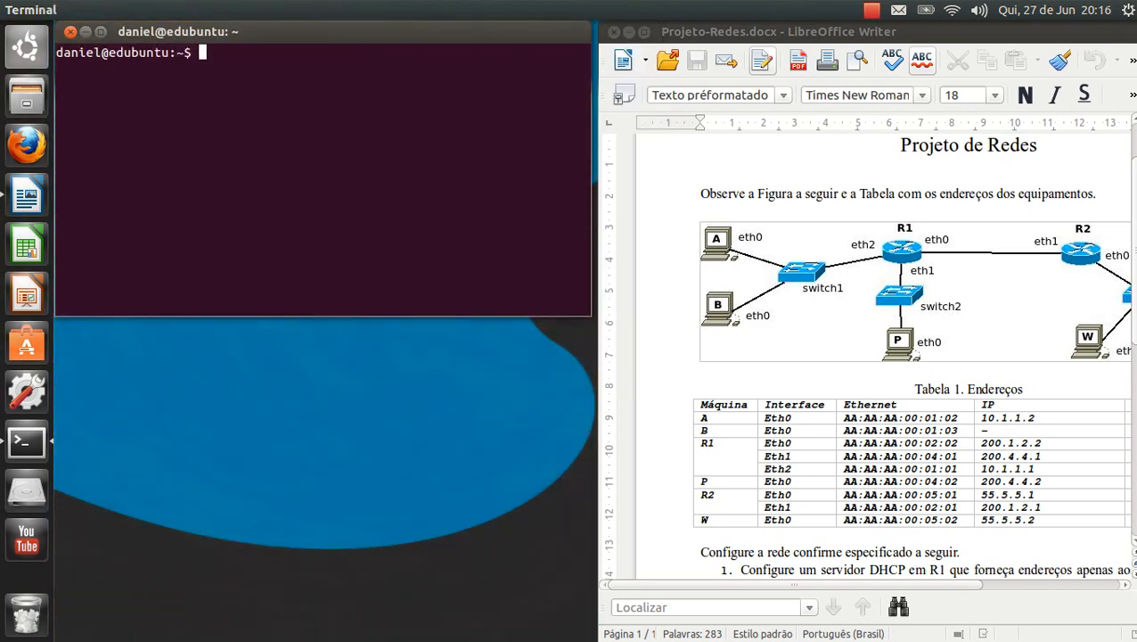
text(N)
key(BackSpace)
text(netg)
key(Tab)
key(Return)
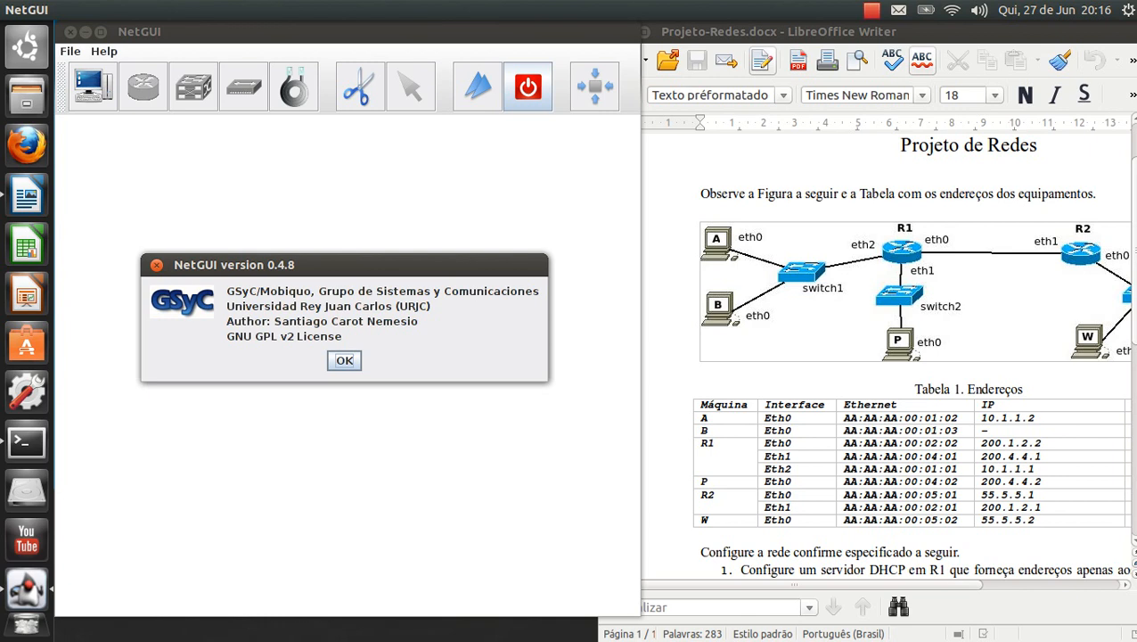
key(Return)
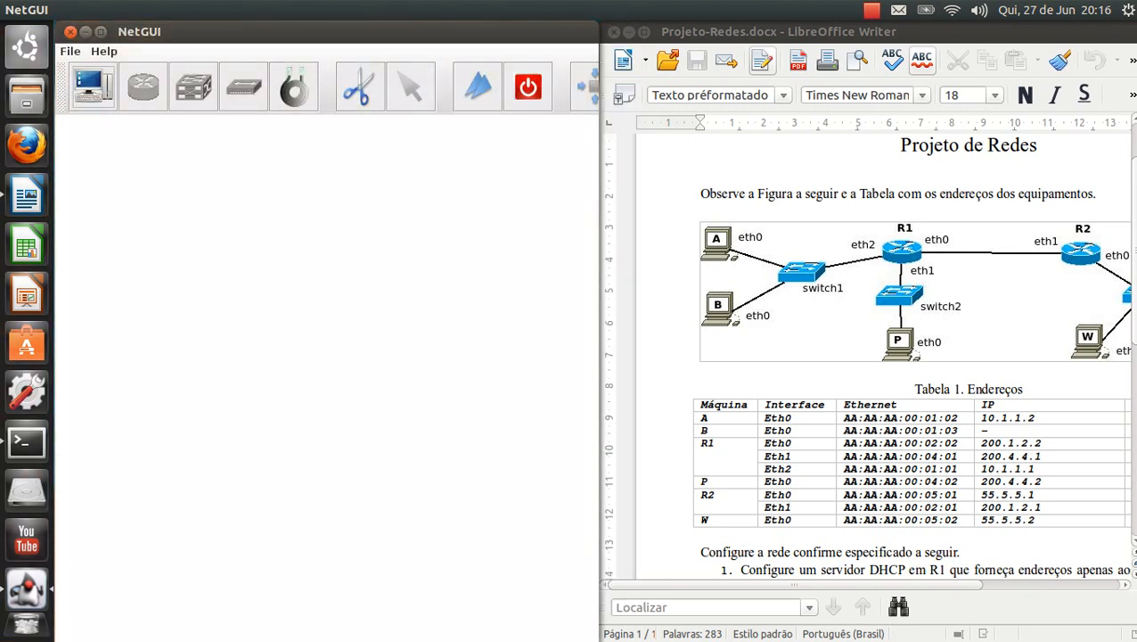
- Create a new NetGUI project named Rede01 inside the Documentos folder
click(93, 86)
click(69, 50)
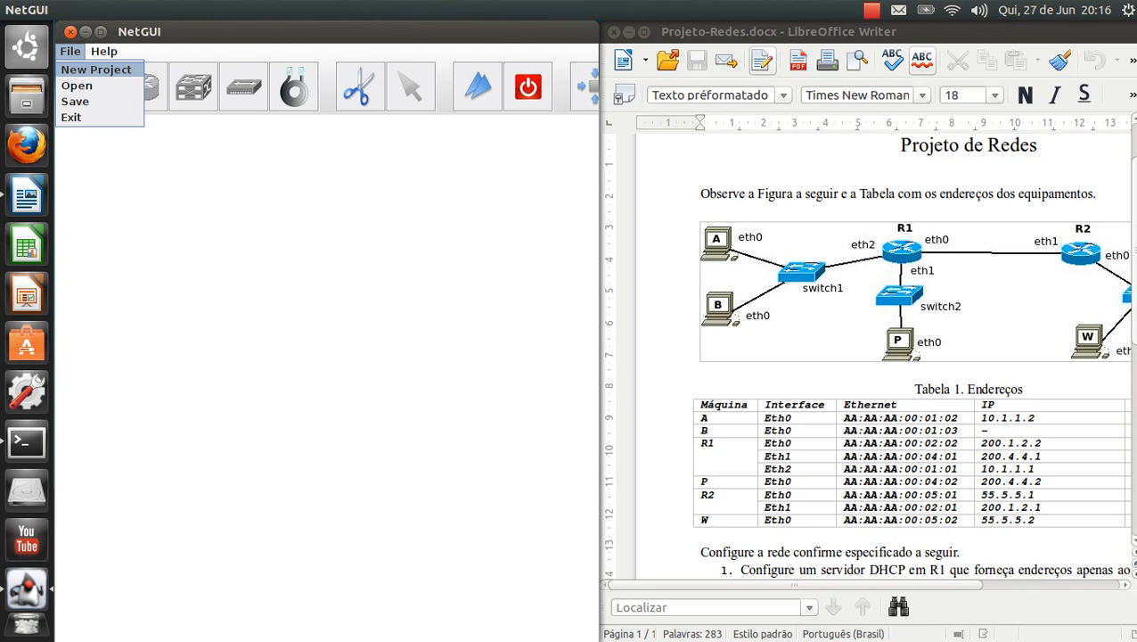
click(95, 69)
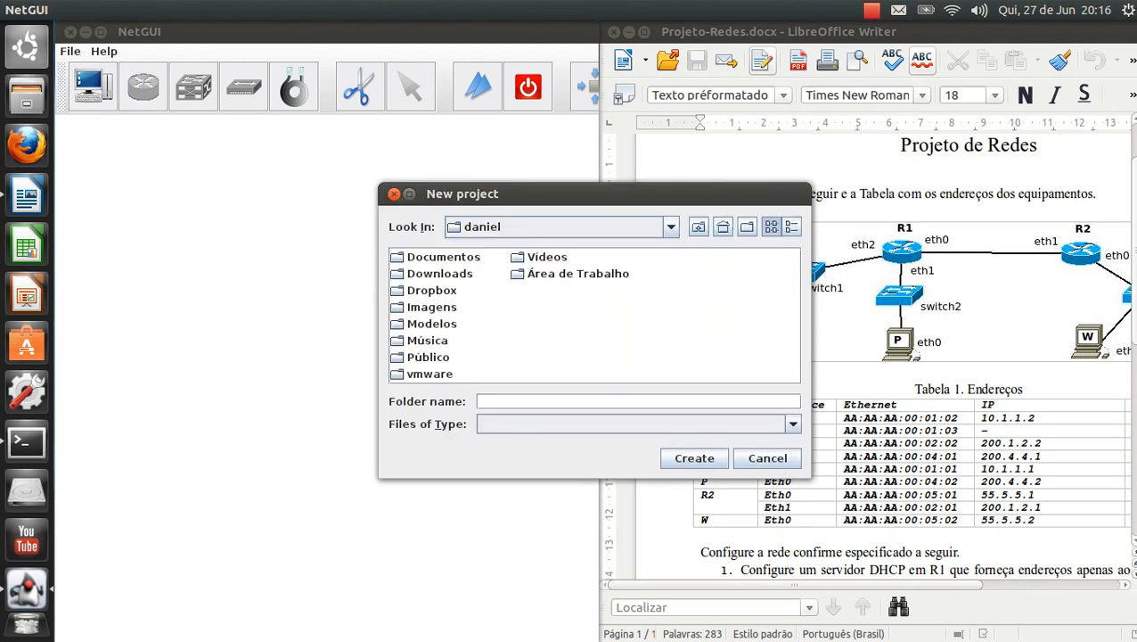
double_click(443, 257)
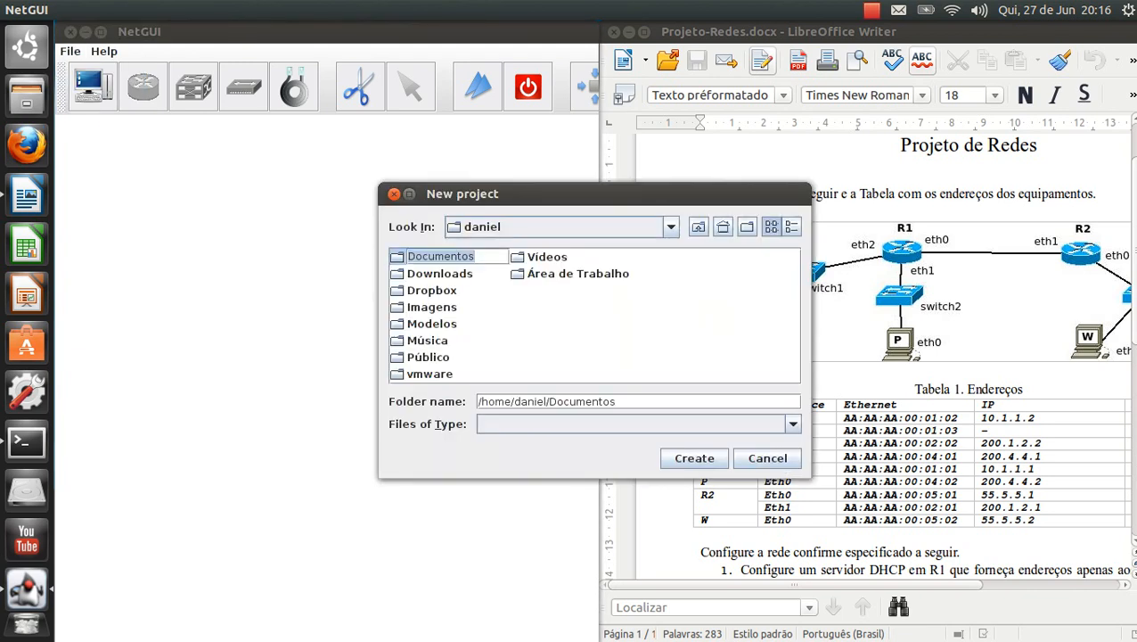
click(617, 401)
text(/)
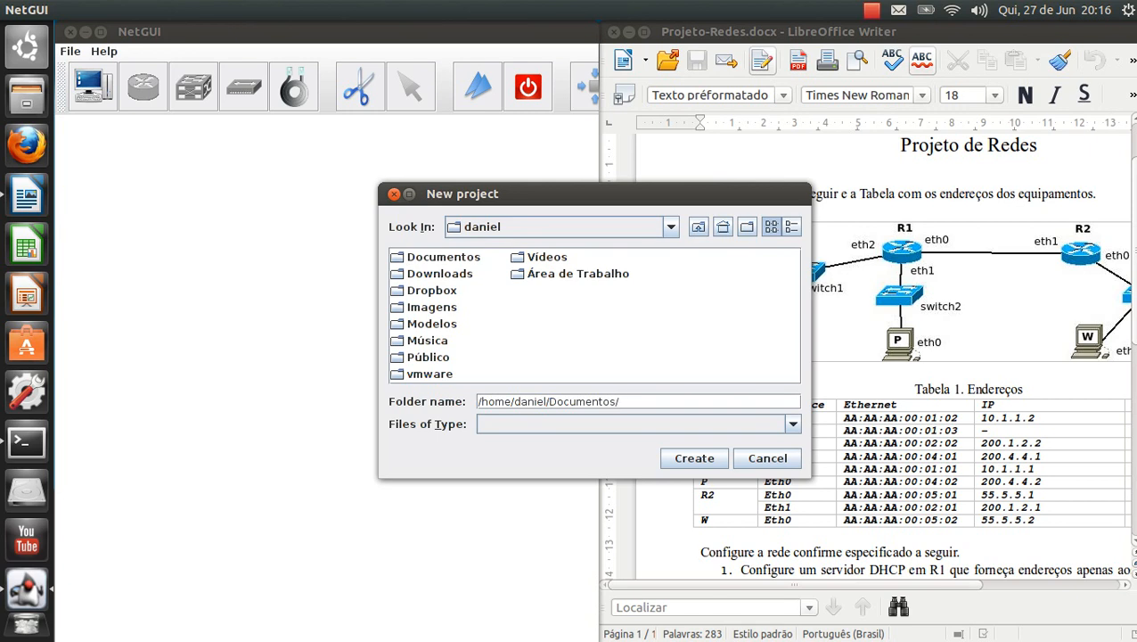
text(Rede01)
key(Return)
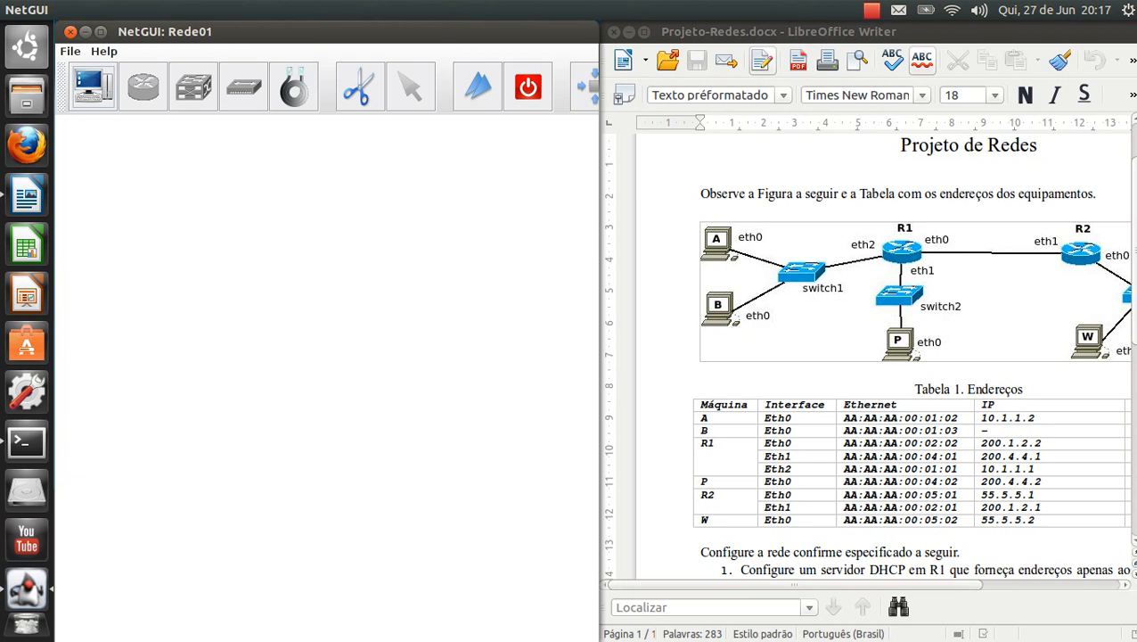
- Switch to the file manager and examine the netgui.nkp file in the Rede01 folder under Documentos
click(143, 86)
click(27, 96)
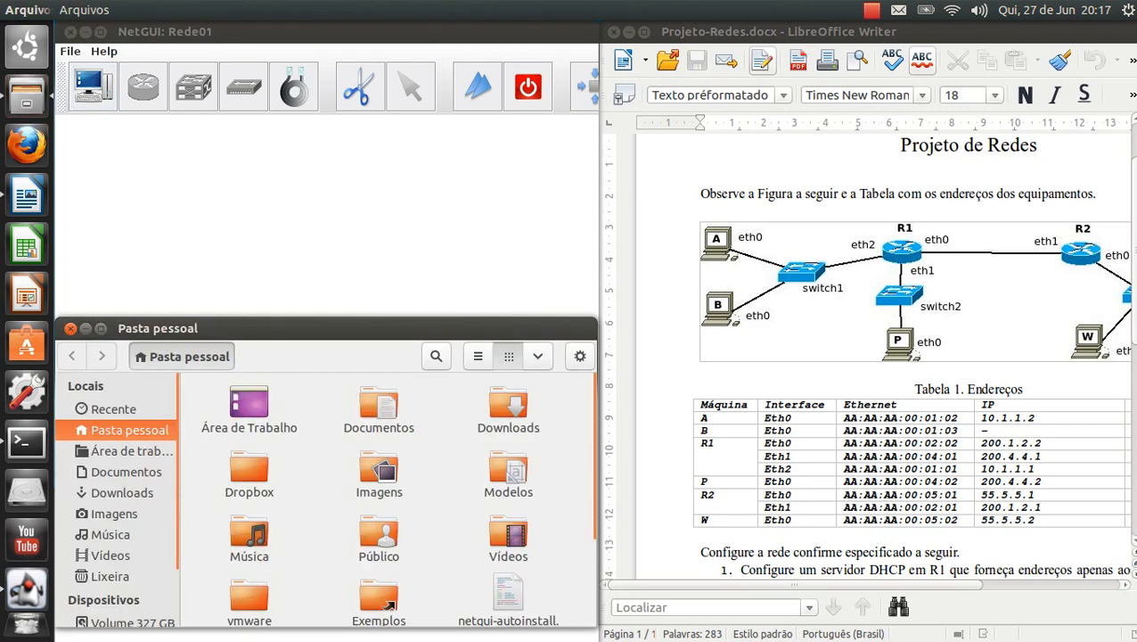
drag(158, 328, 1132, 31)
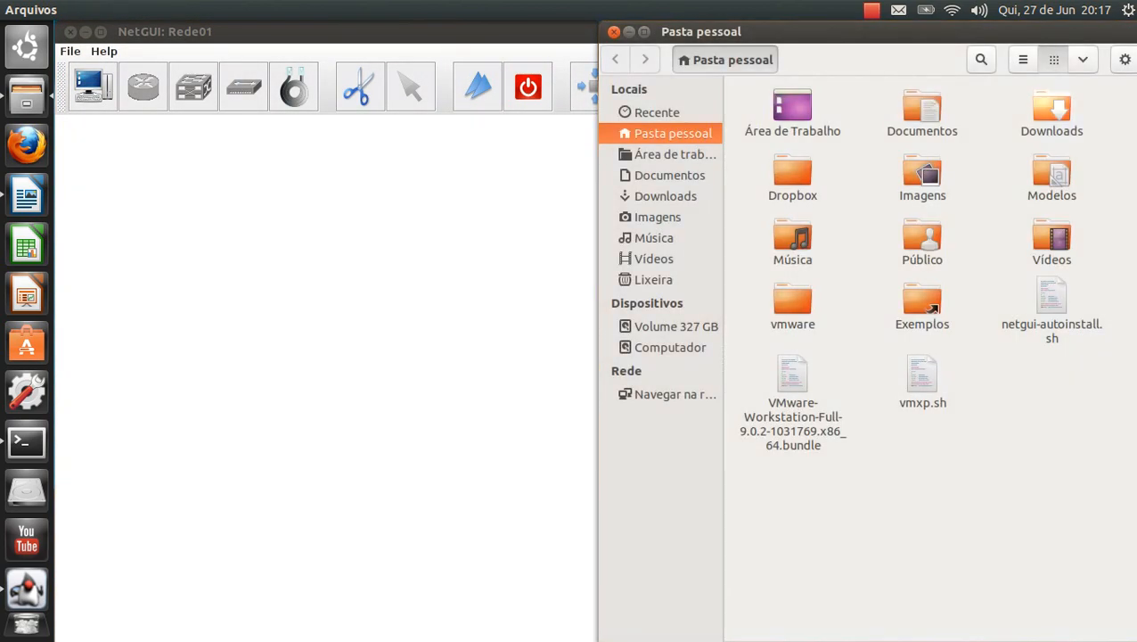
double_click(922, 109)
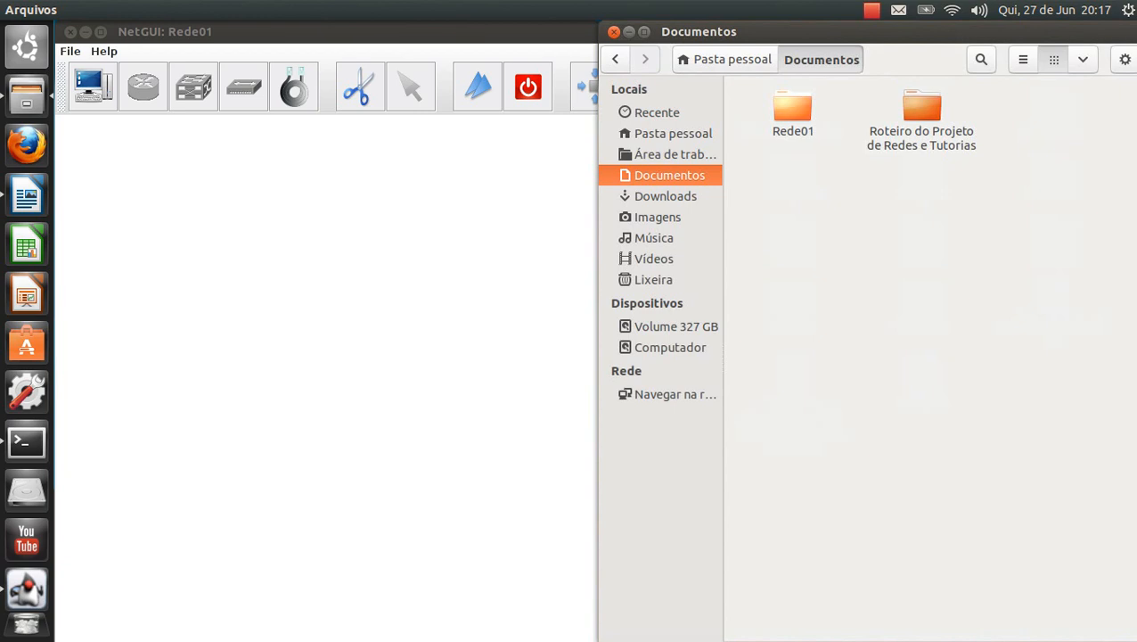
double_click(792, 109)
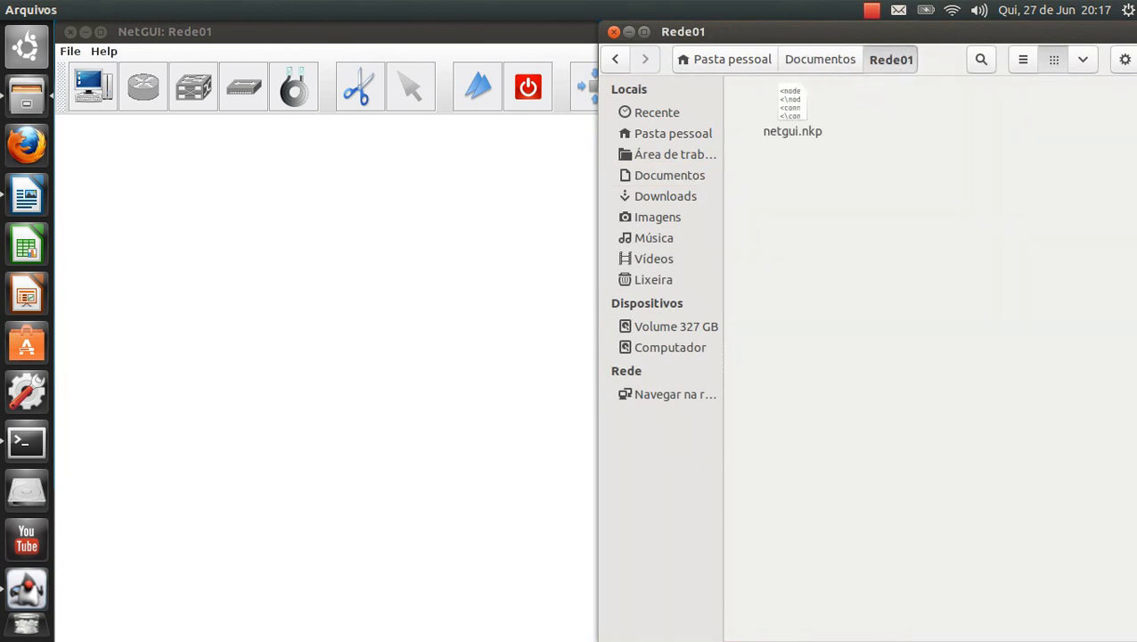
click(792, 107)
right_click(790, 108)
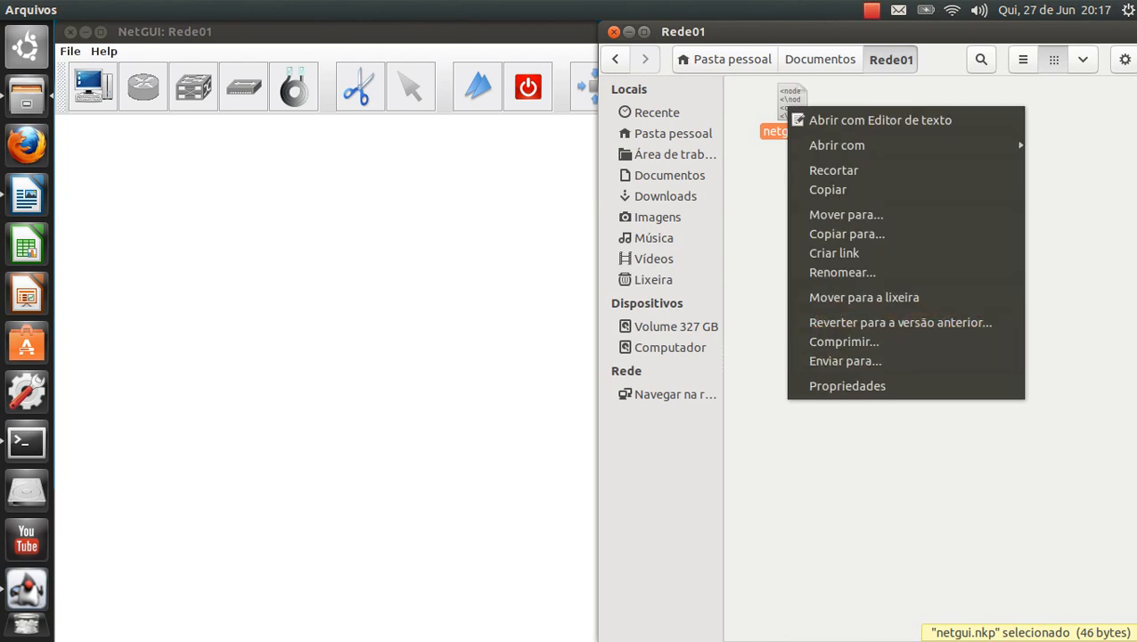
key(Escape)
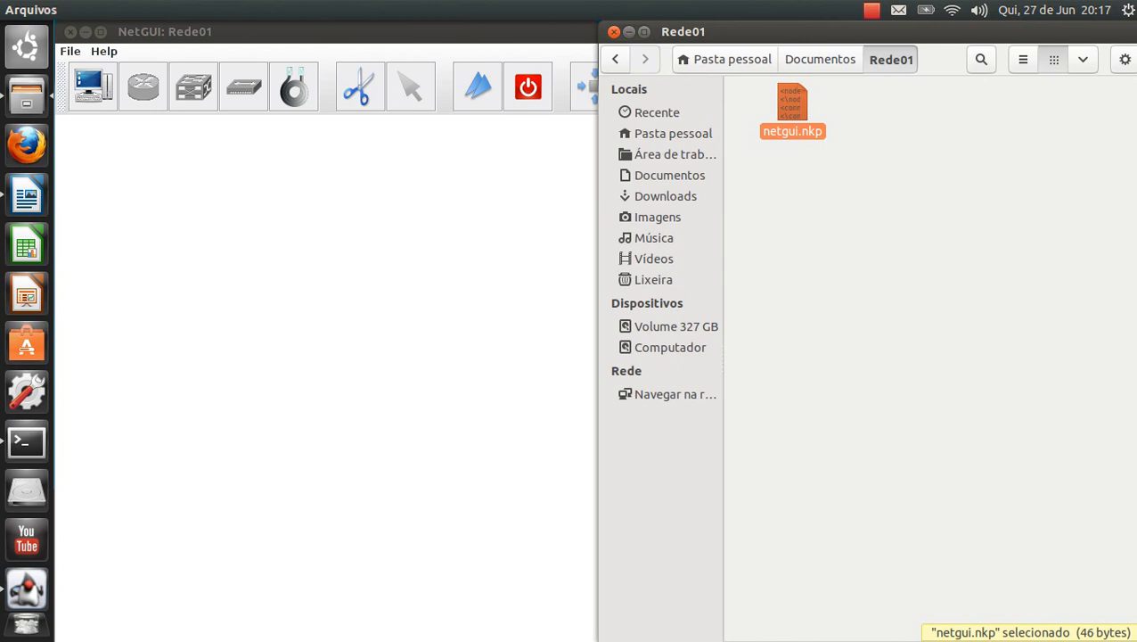
- Bring the Projeto-Redes.docx document window back to the front beside NetGUI
key(super+w)
key(Down)
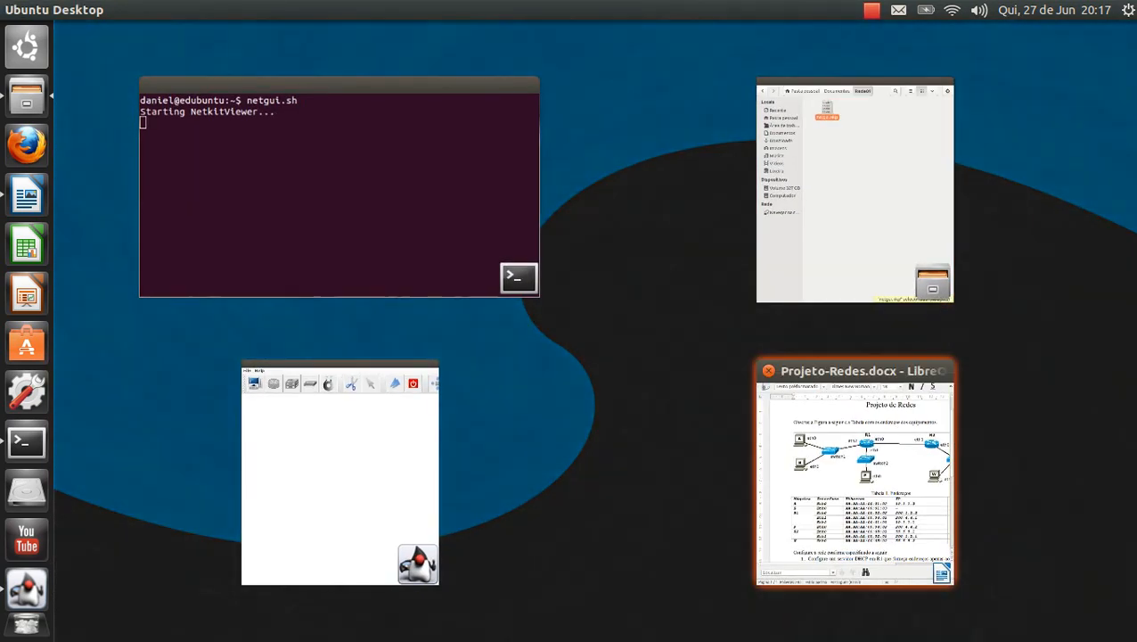
key(Return)
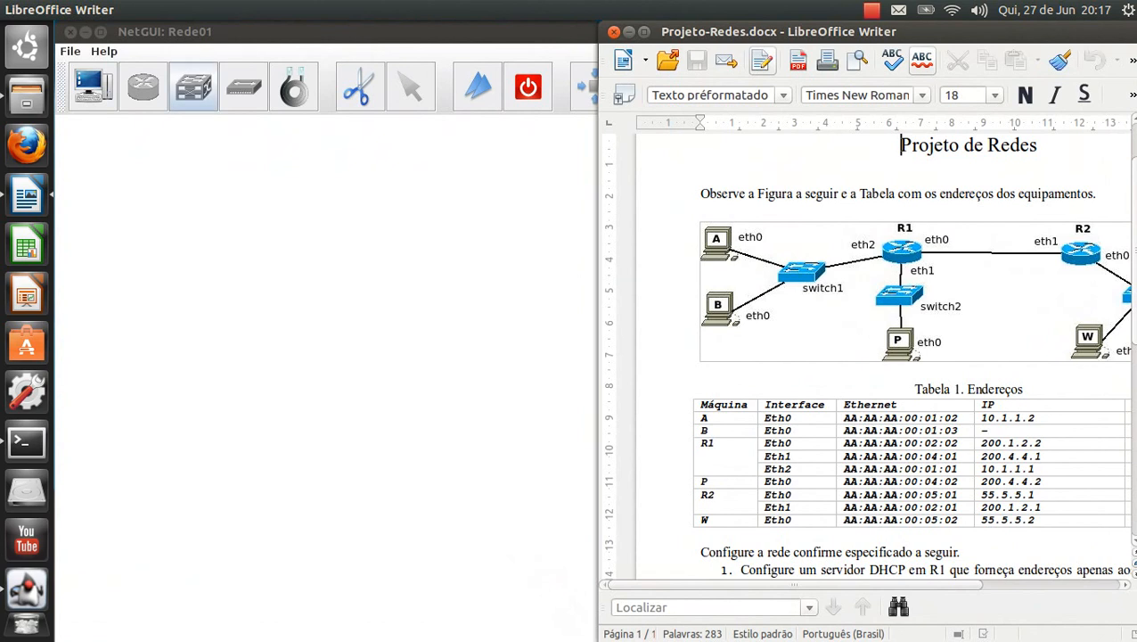
- Add a host named A to the NetGUI canvas and move it fully into view in the canvas's upper-left area
click(93, 86)
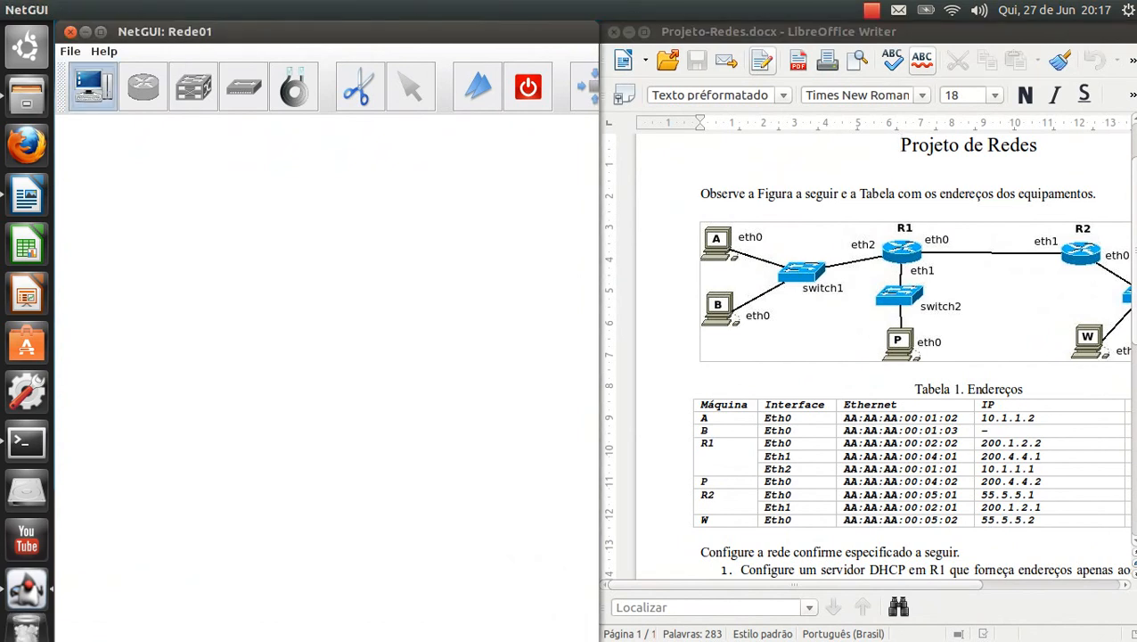
click(134, 170)
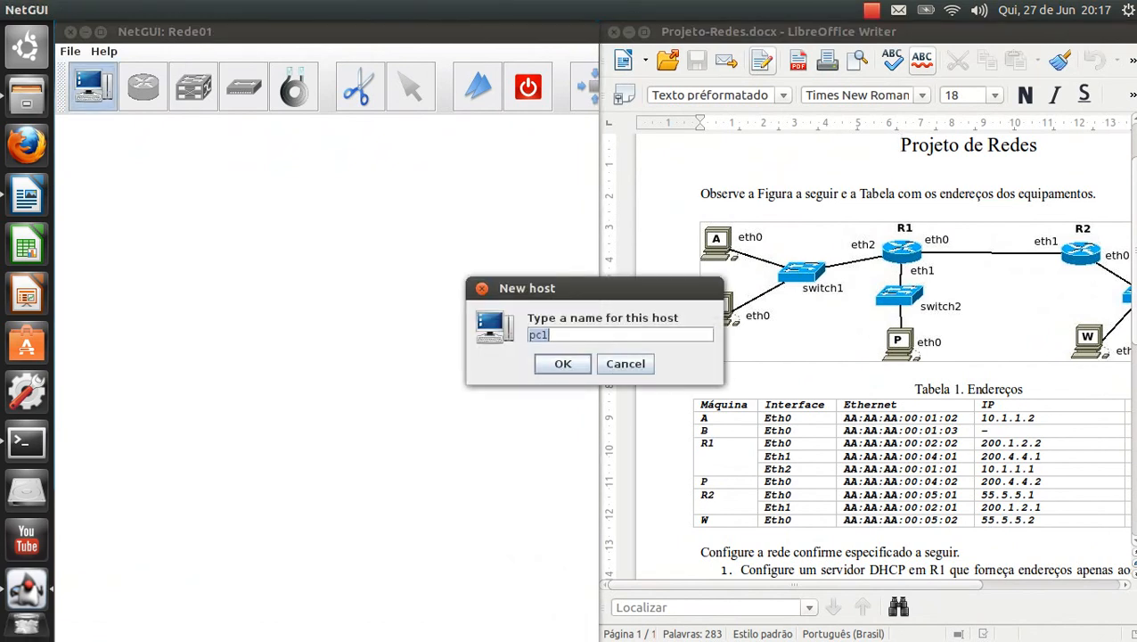
text(B)
key(Return)
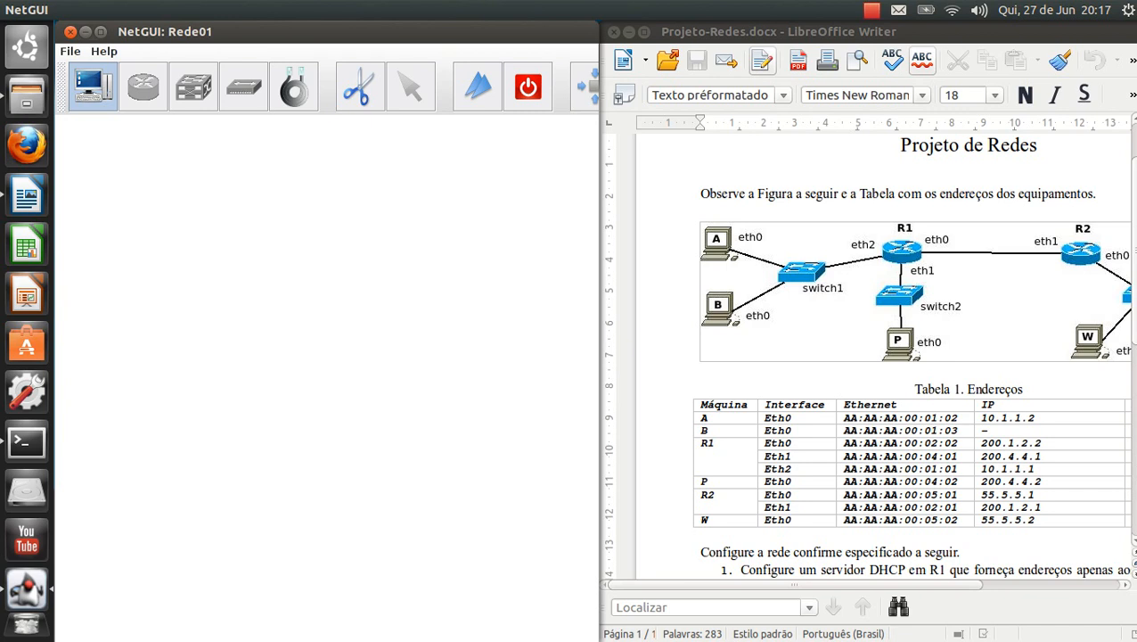
click(81, 227)
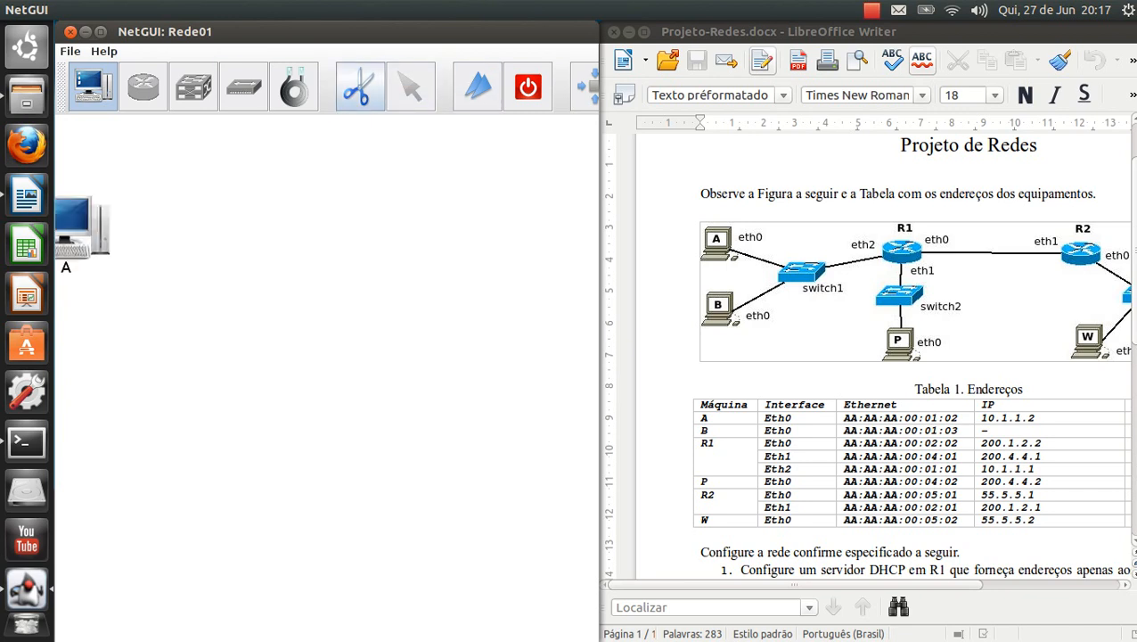
click(410, 86)
drag(75, 227, 116, 196)
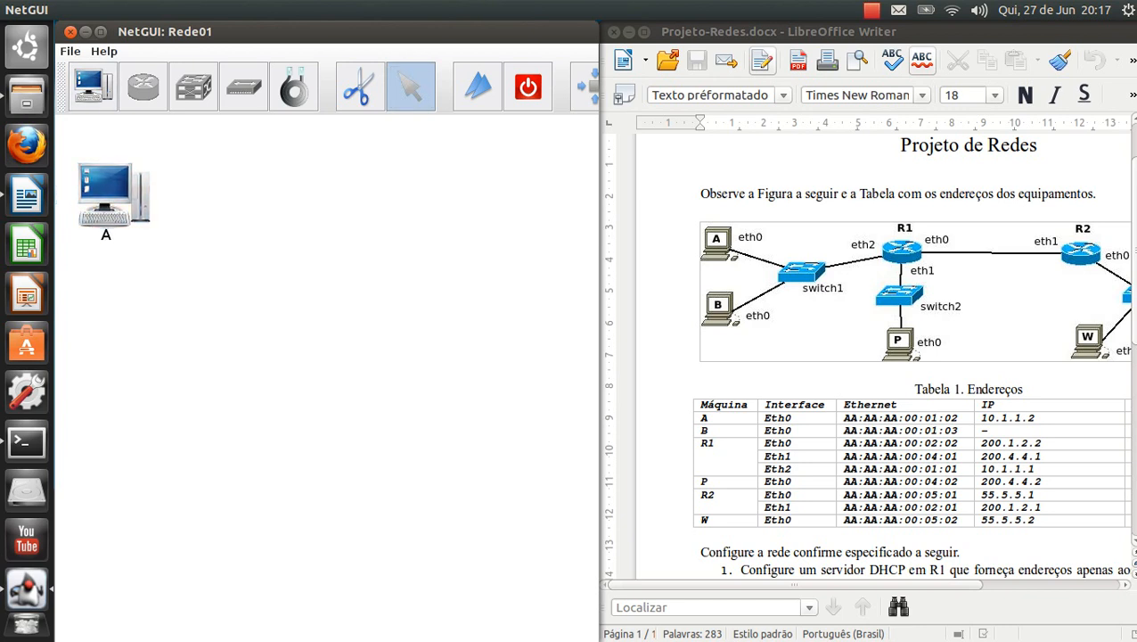
- Add a second host named B just below host A
click(93, 87)
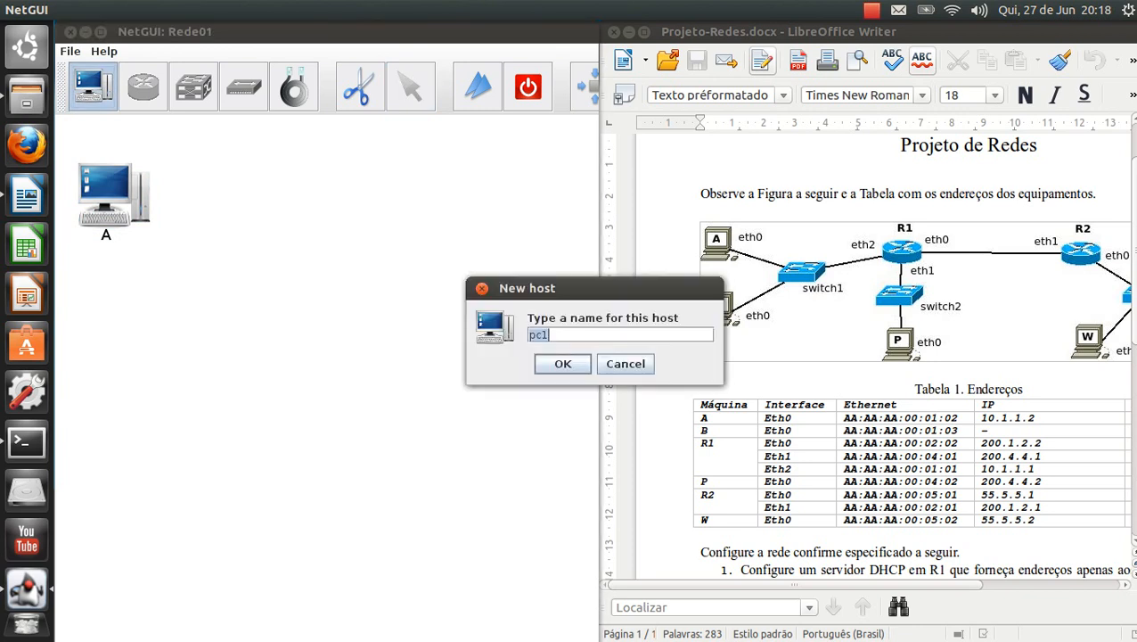
text(B)
key(Return)
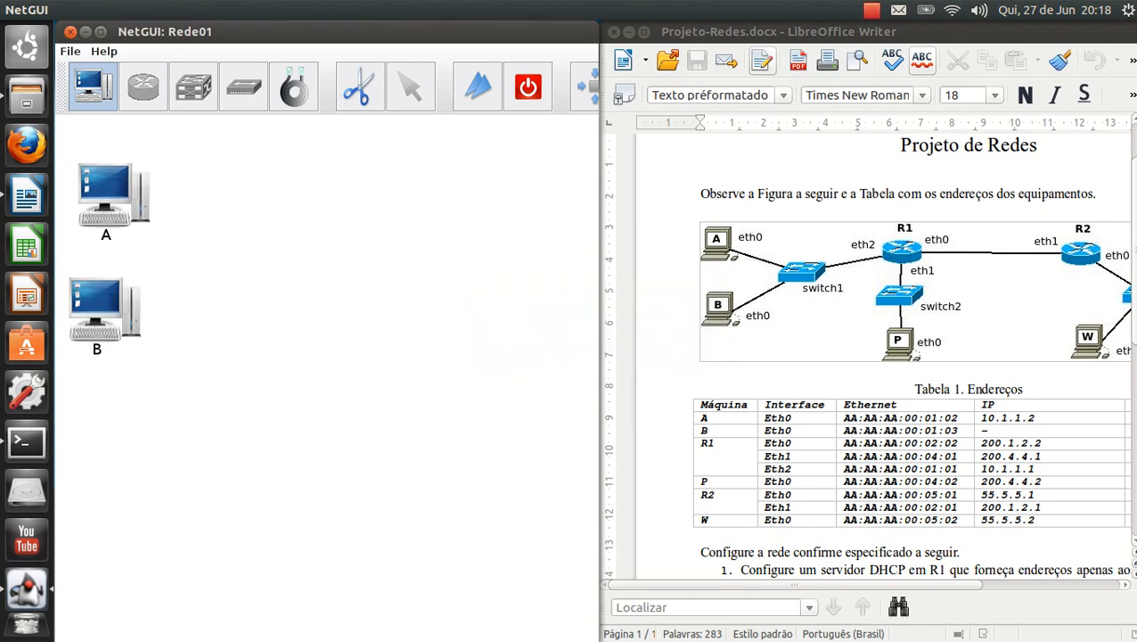
- Add host P to the lower right of host B, and host W farther right at about the same height
click(307, 383)
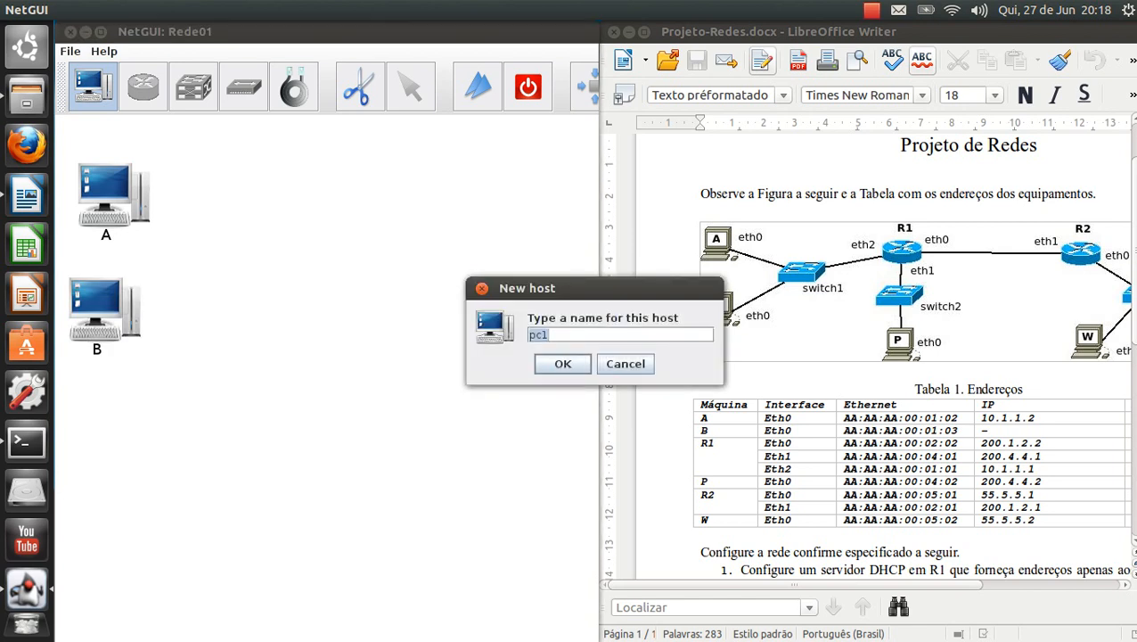
text(P)
key(Return)
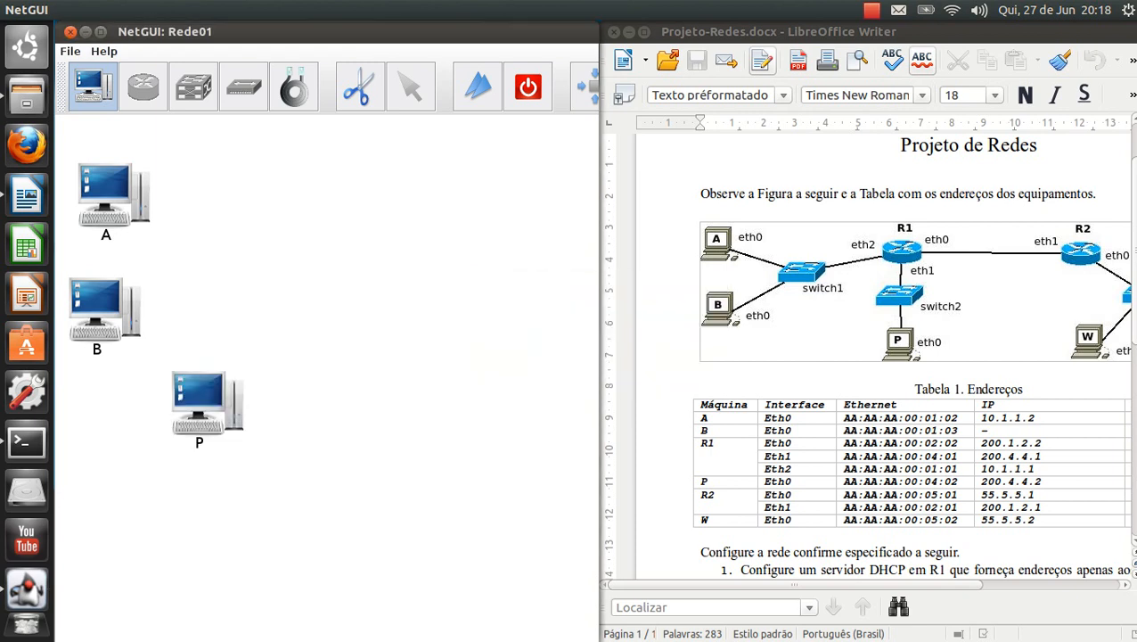
text(W)
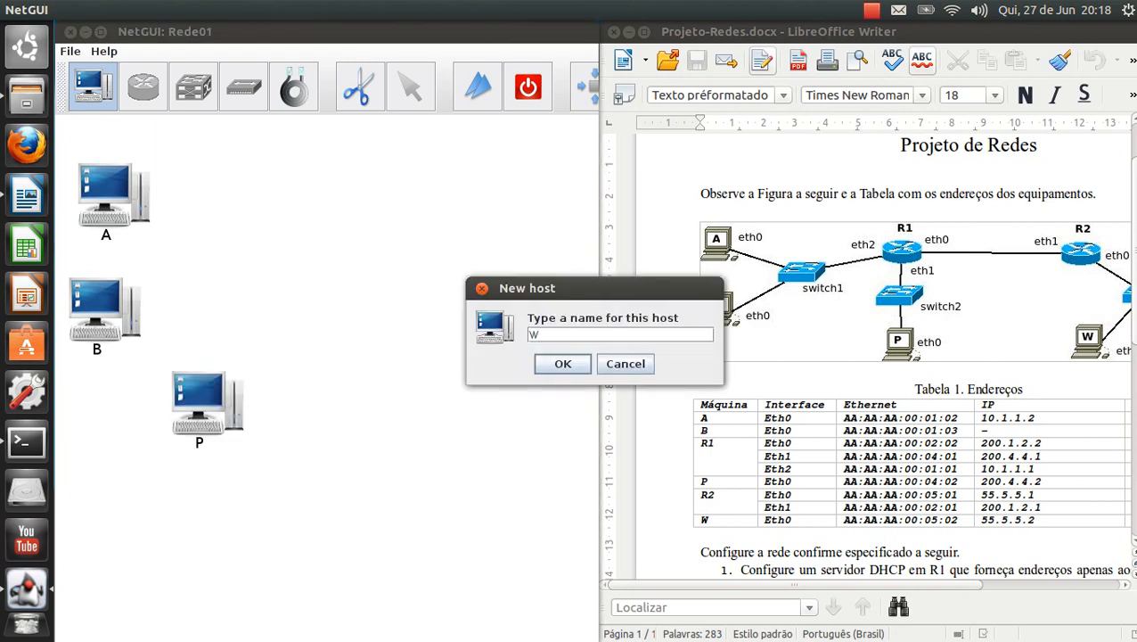
key(Return)
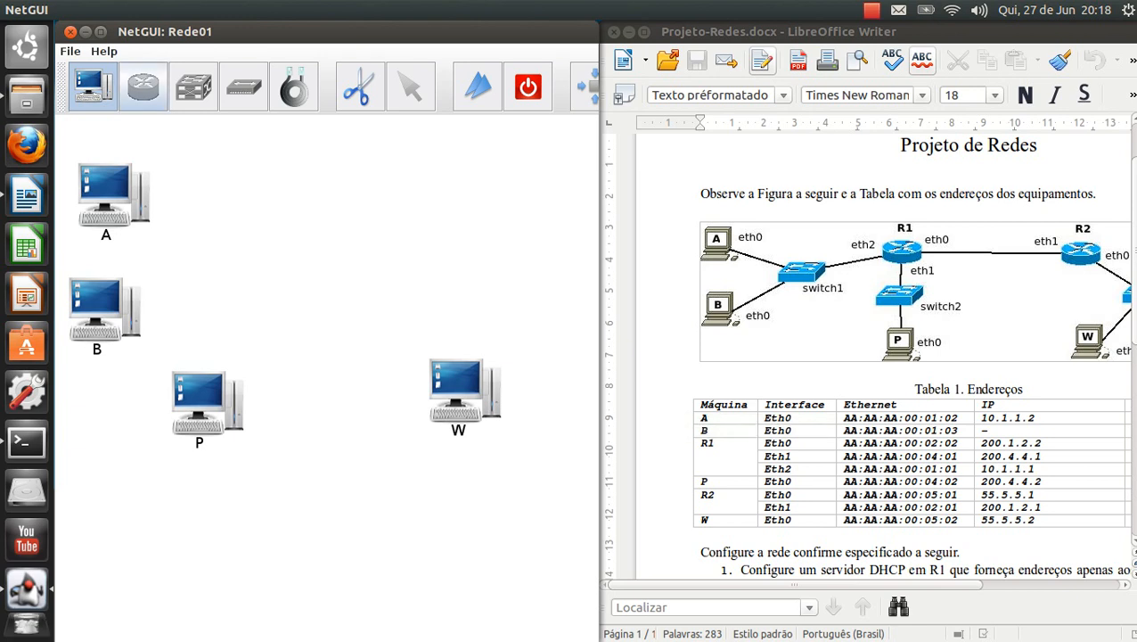
- Add a switch named switch1 between hosts A and B, slightly to their right
click(194, 87)
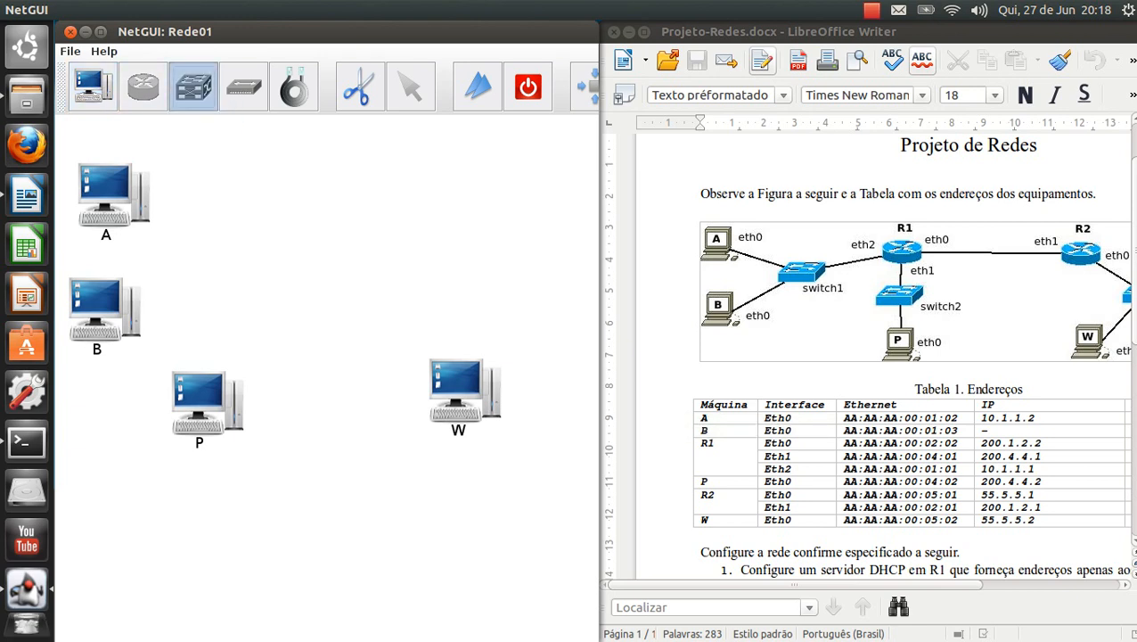
click(197, 254)
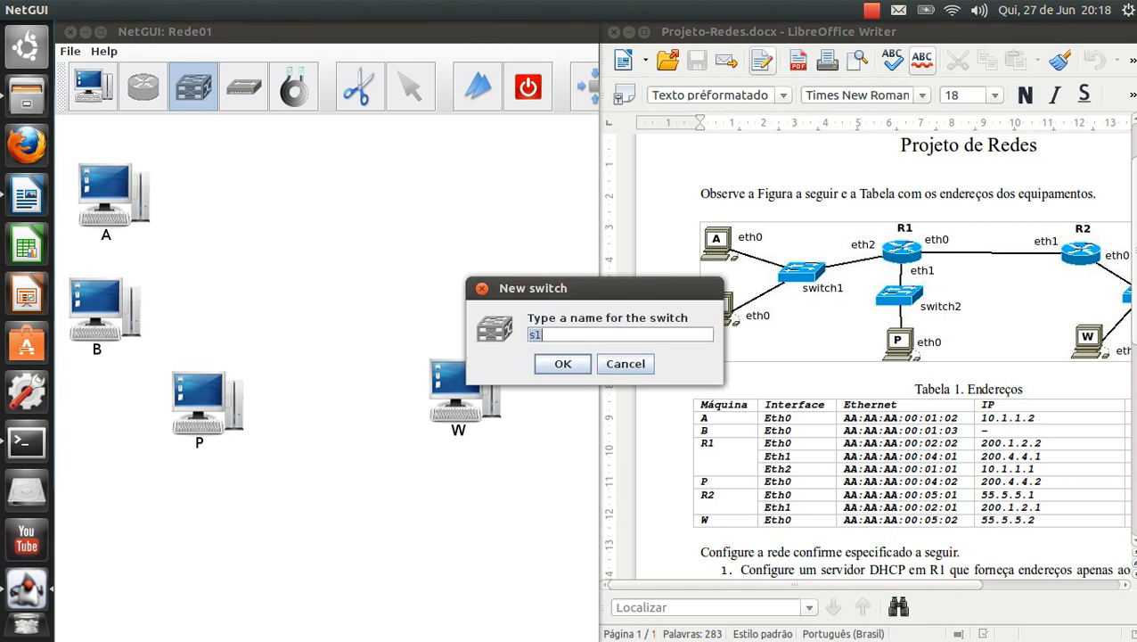
text(sw)
key(BackSpace)
key(BackSpace)
text(switch1)
key(Return)
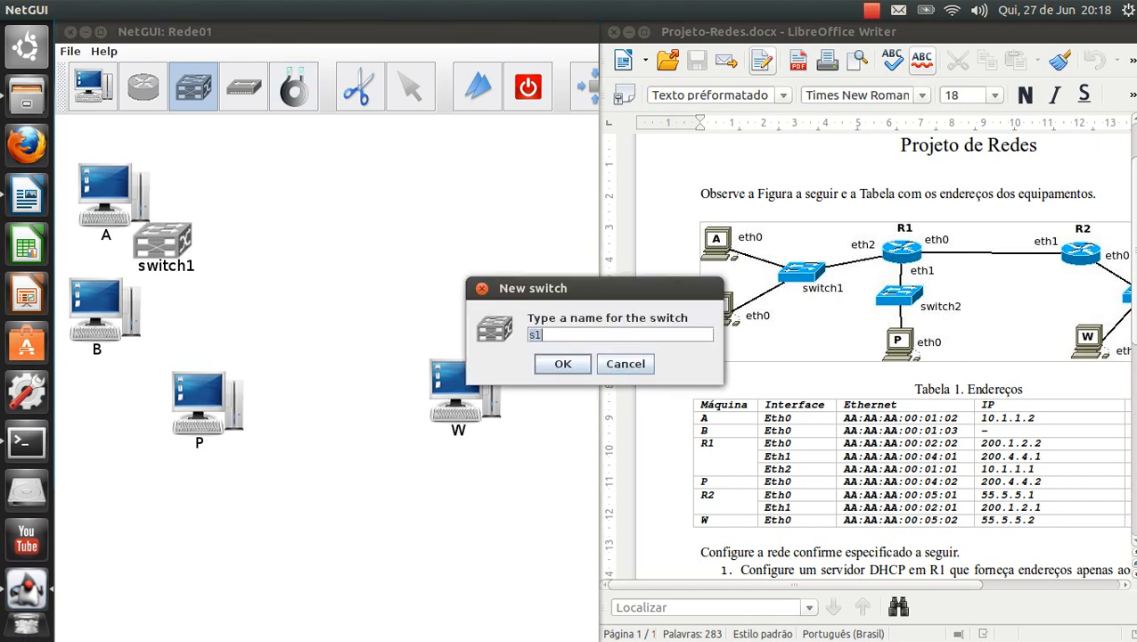
- Add a switch named switch2 to the right of switch1, and switch3 farther right above host W
text(switch2)
key(Return)
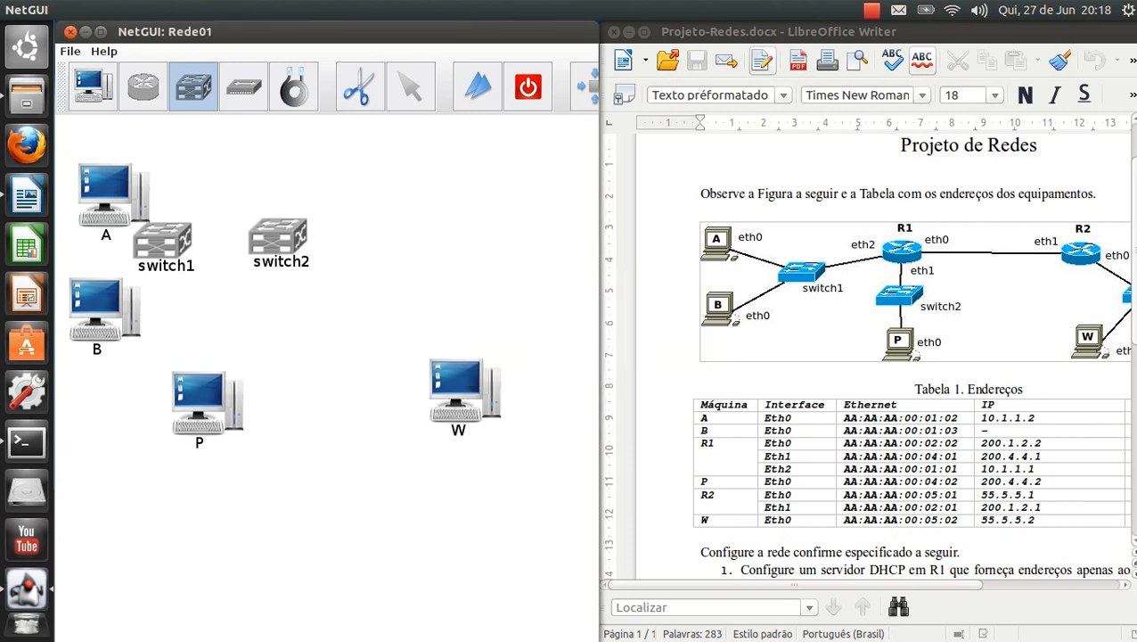
click(446, 258)
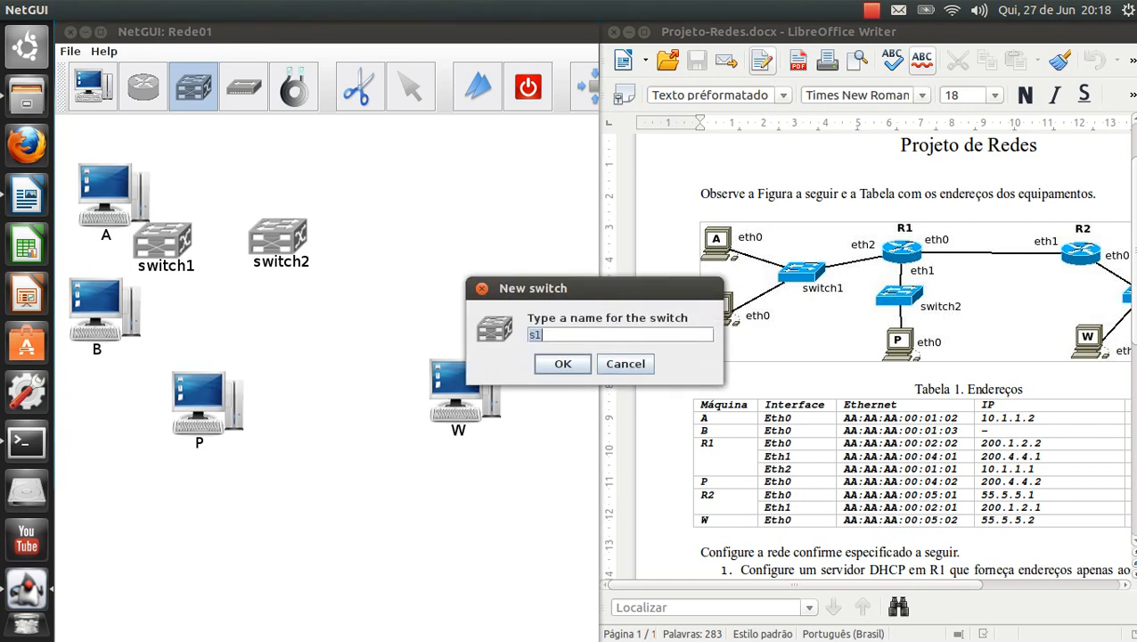
text(switch3)
key(Return)
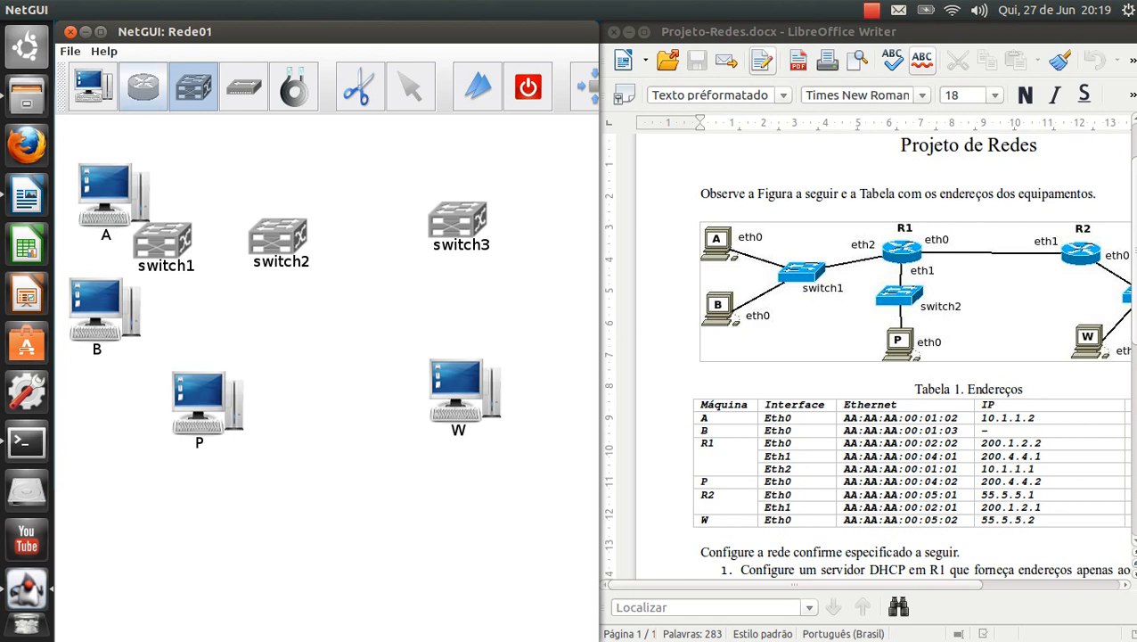
- Add routers R1 and R2 side by side above the switches
click(142, 86)
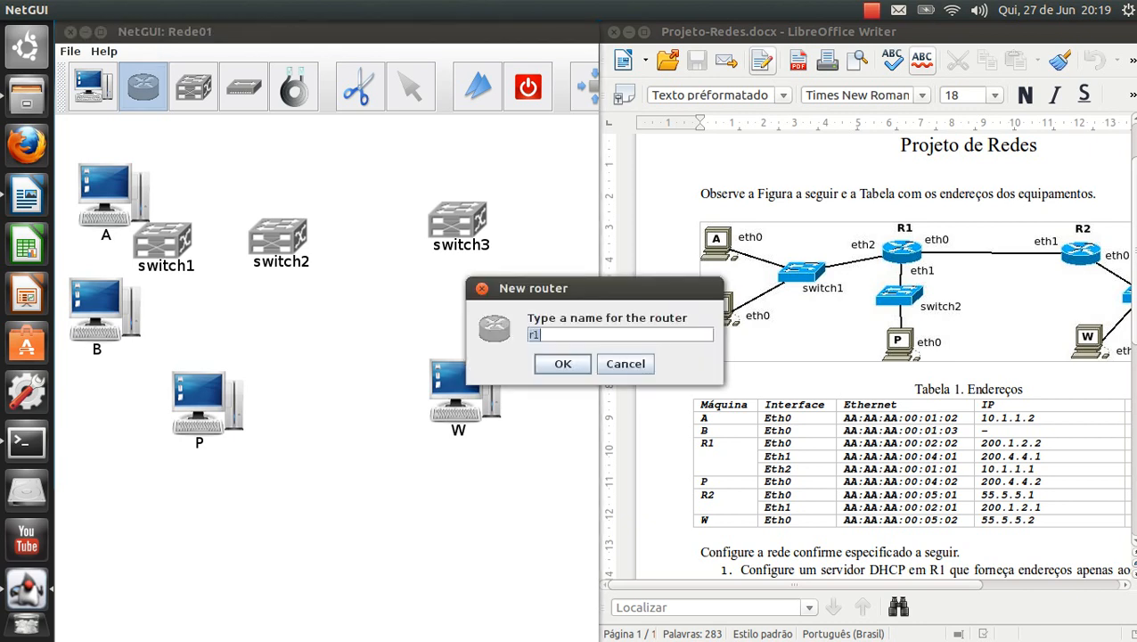
text(R1)
key(Return)
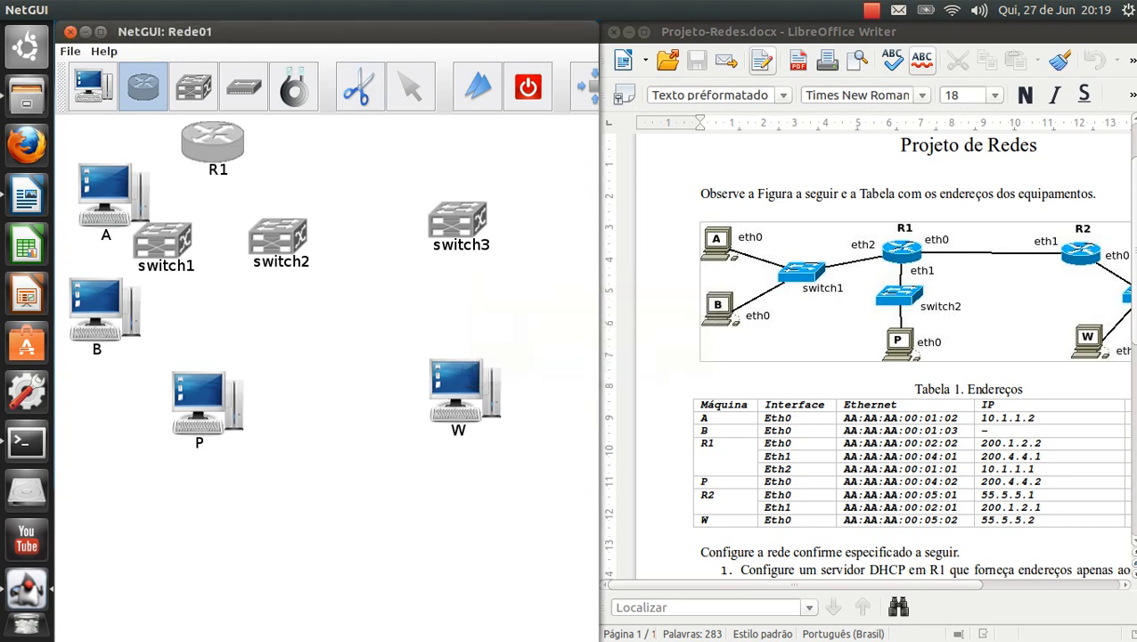
text(R2)
key(Return)
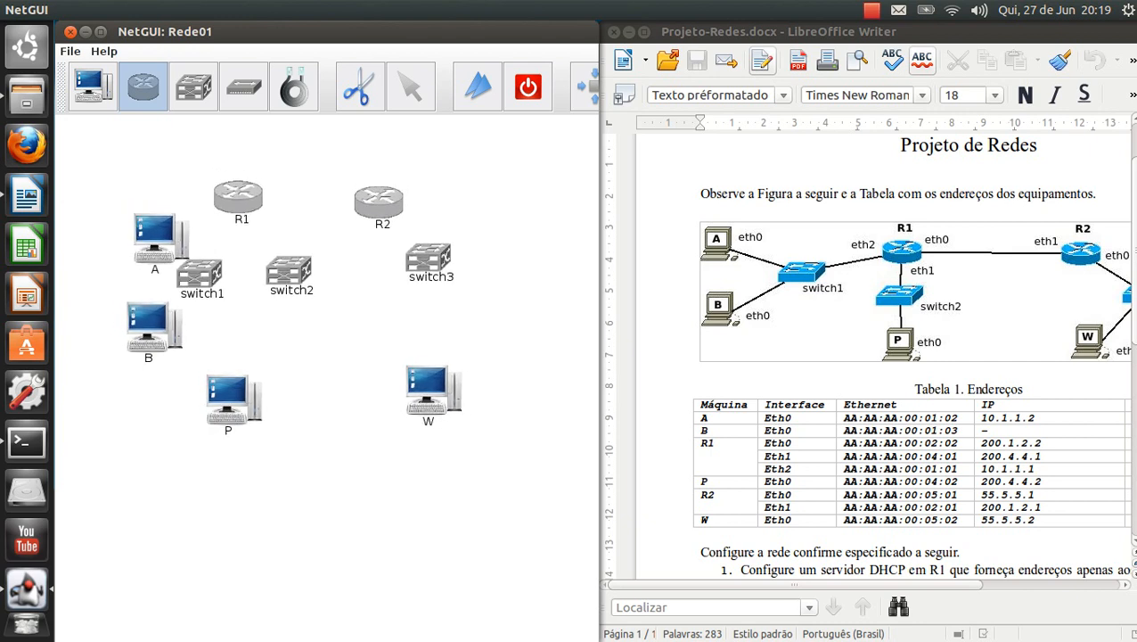
- Spread the hosts apart: move A up and left, B down and left, and P and W lower on the canvas
click(410, 87)
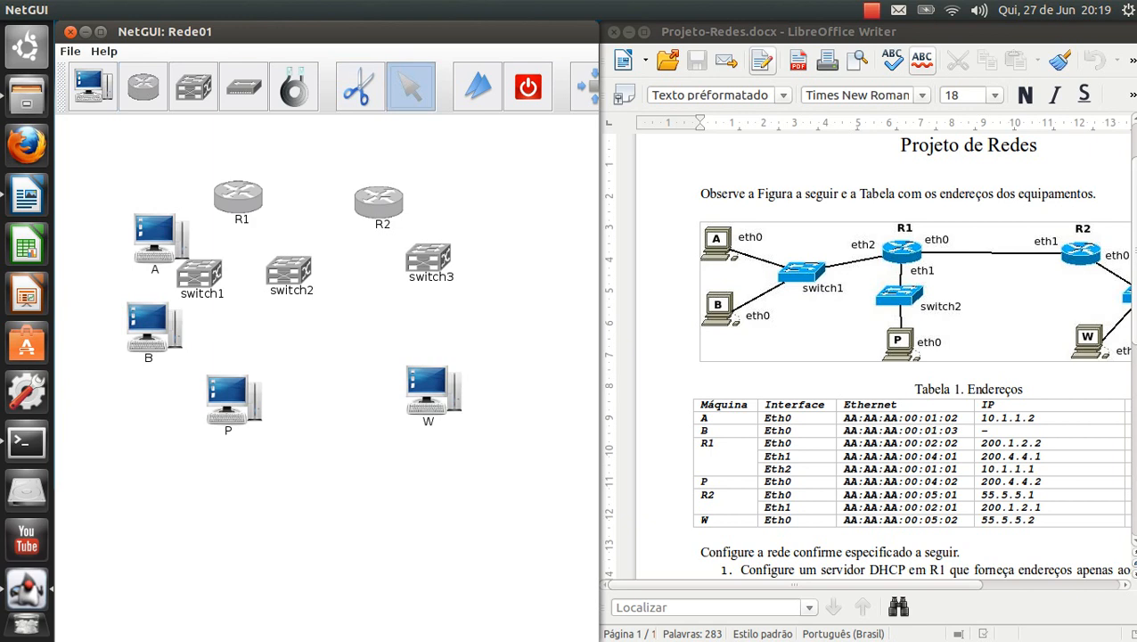
drag(153, 234, 121, 199)
drag(154, 329, 113, 372)
drag(234, 399, 273, 499)
drag(434, 390, 461, 501)
- Arrange the switches and routers like the document's figure: switch1 between A and B, switch2 above P, switch3 above W, R1 and R2 on top
drag(795, 585, 846, 585)
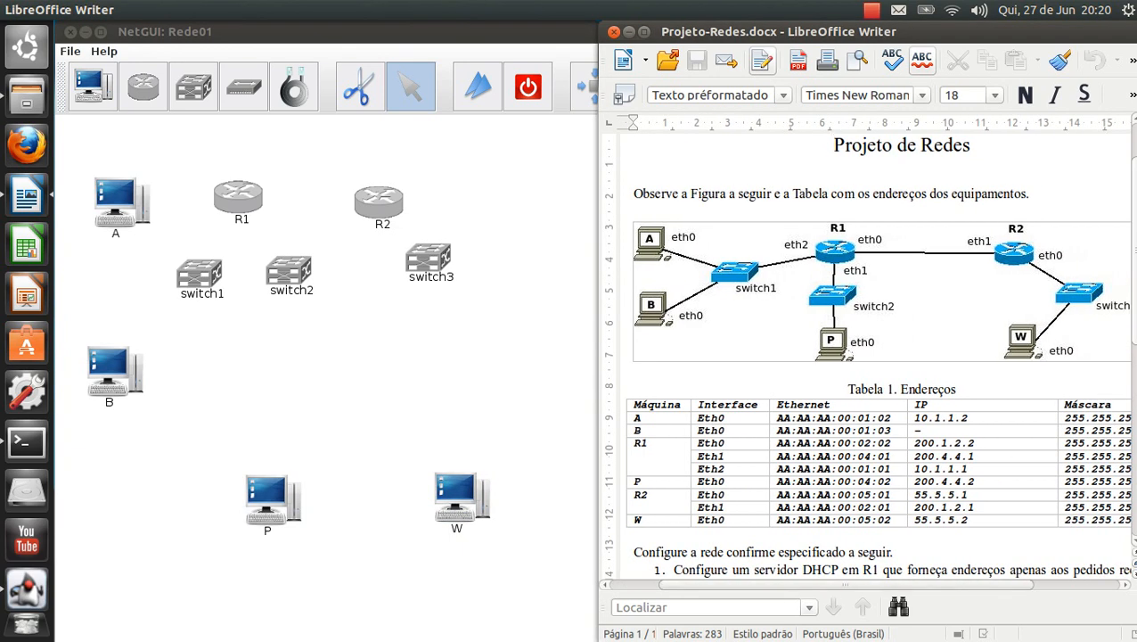
mouse_move(200, 272)
mouse_down()
mouse_move(132, 310)
mouse_move(185, 297)
mouse_move(185, 282)
mouse_up()
drag(289, 269, 267, 382)
drag(429, 258, 450, 388)
drag(379, 202, 466, 201)
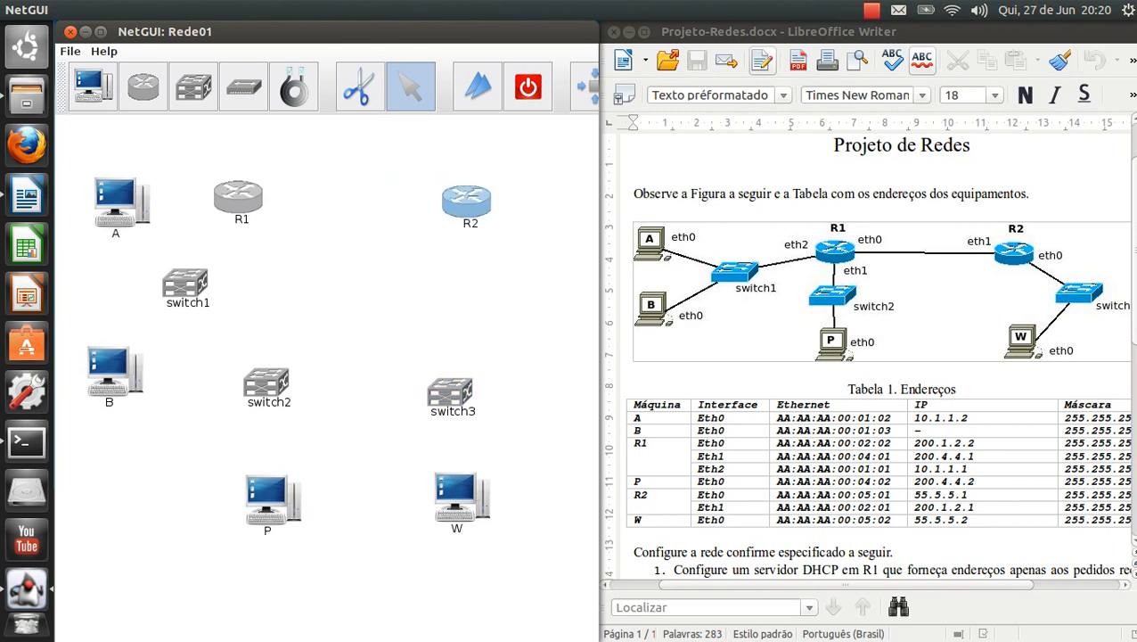
drag(238, 197, 274, 202)
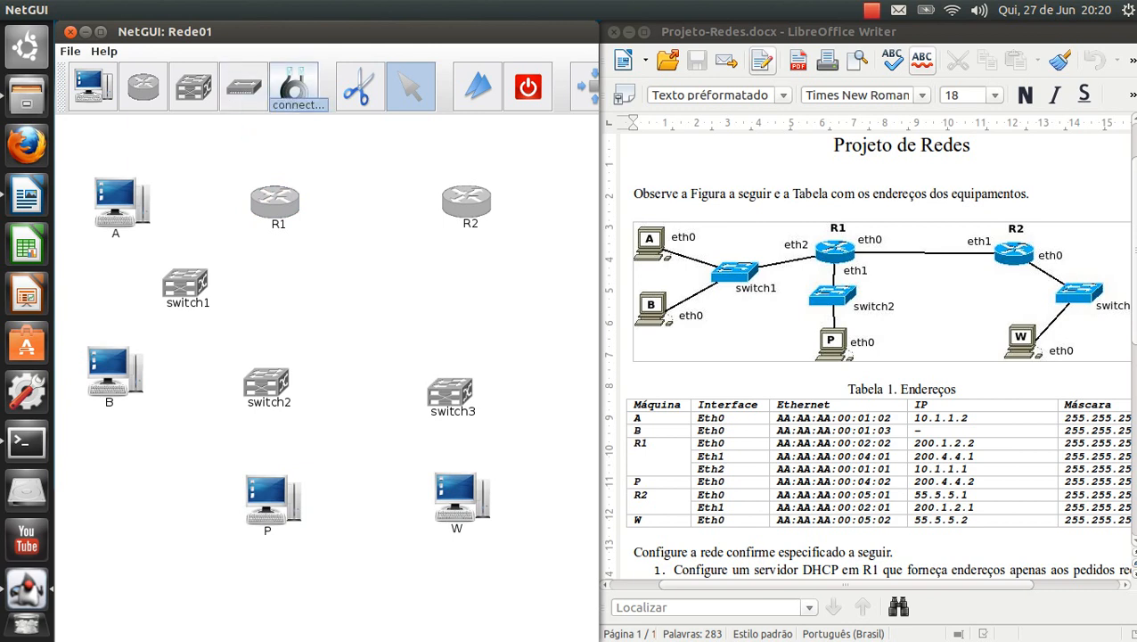
- Connect hosts A and B to switch1, P to switch2 and W to switch3, and align W beneath switch3
click(294, 85)
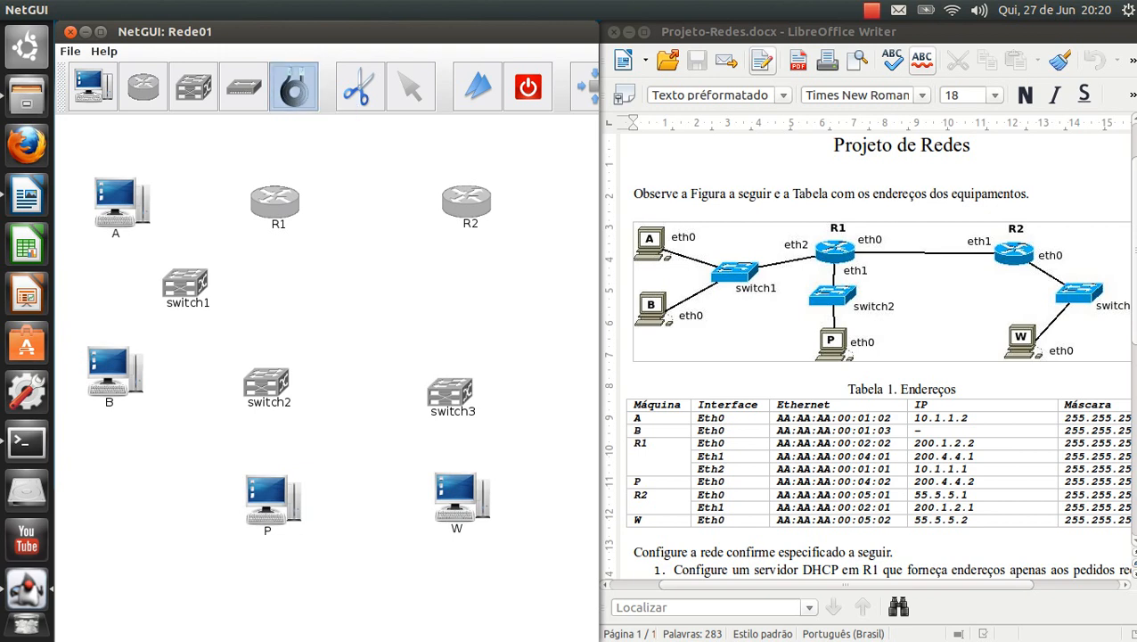
click(185, 284)
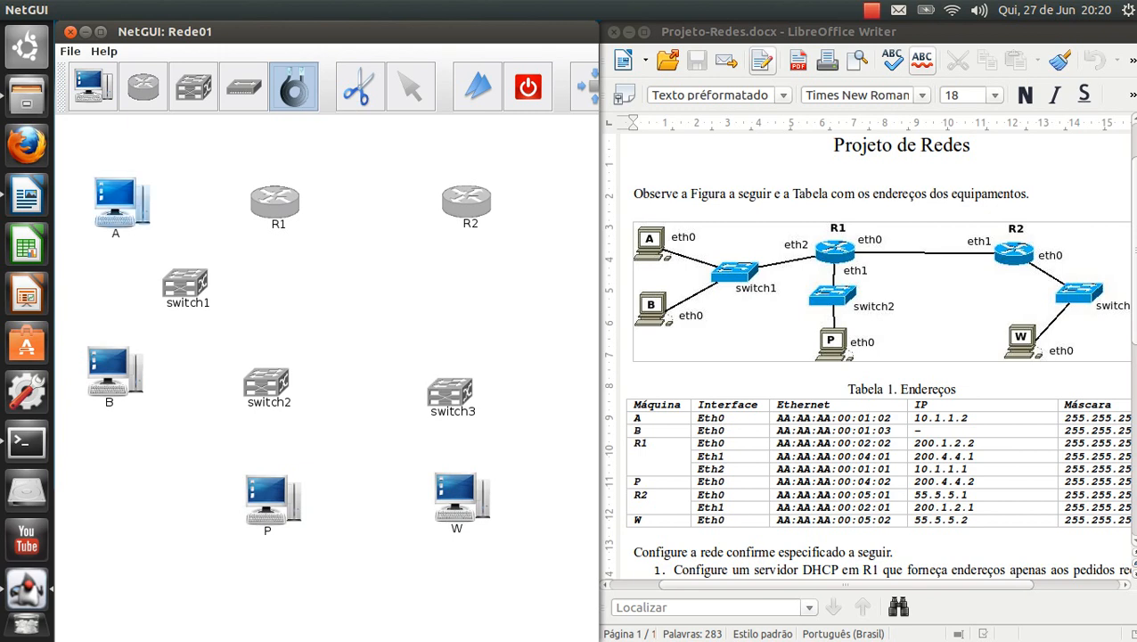
click(125, 210)
click(185, 283)
click(111, 367)
click(271, 497)
click(268, 385)
click(459, 495)
click(450, 392)
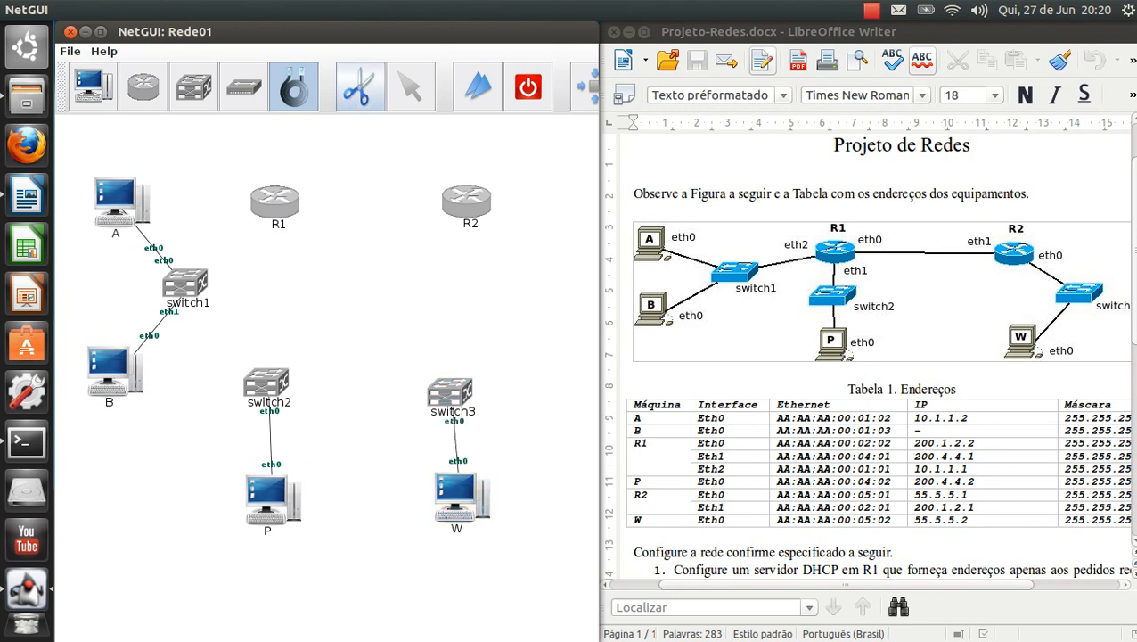
click(410, 81)
drag(461, 495, 452, 502)
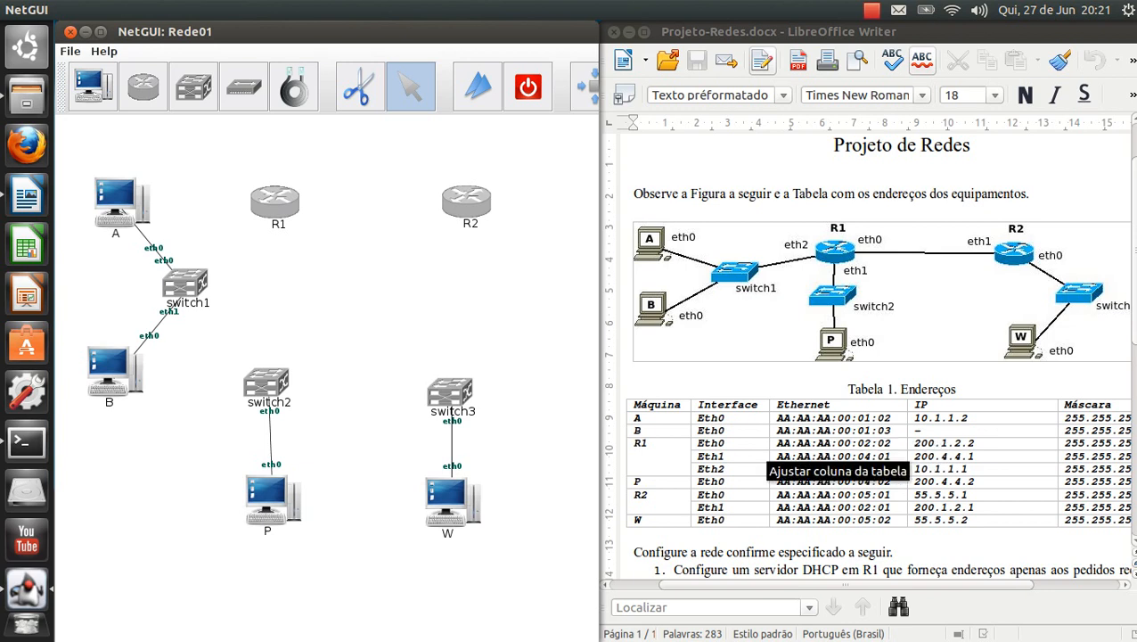
- Highlight R1's Eth0 to Eth2 rows in the document's address table to check its interfaces, and return to NetGUI
click(710, 443)
drag(710, 443, 842, 465)
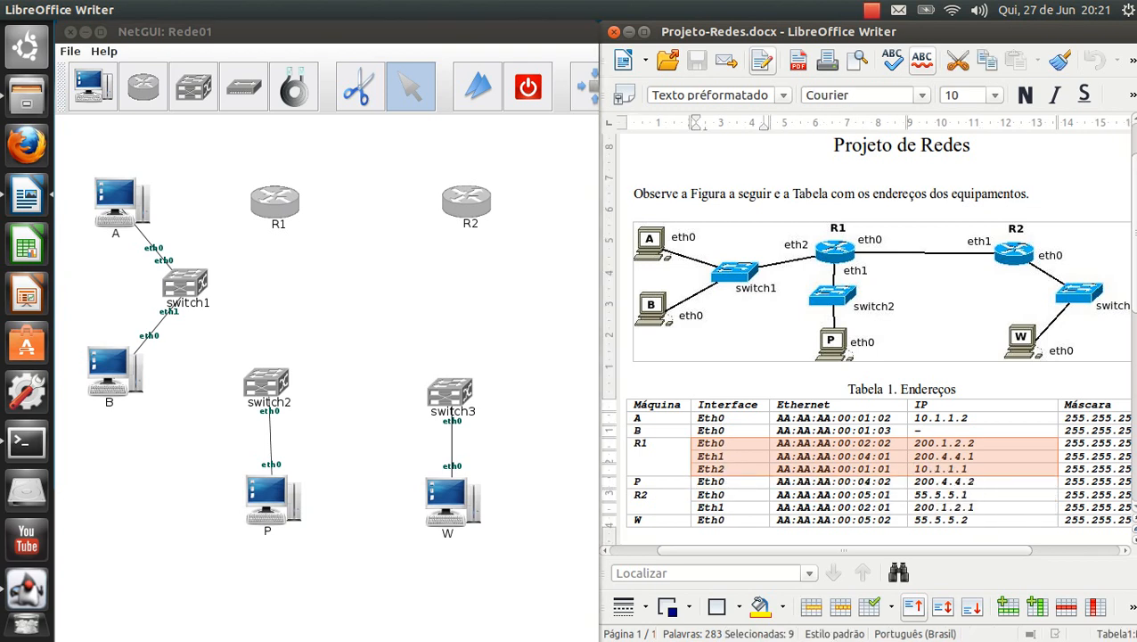
key(alt+Tab)
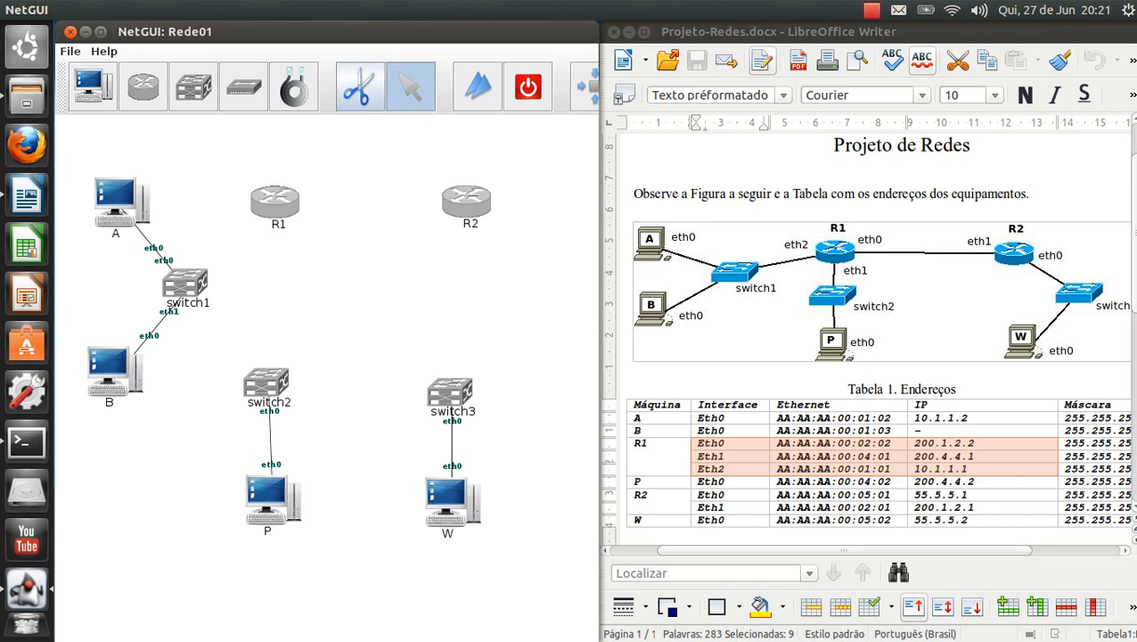
- Try connecting switch1 to R1 first, followed by R1 to R2
click(294, 87)
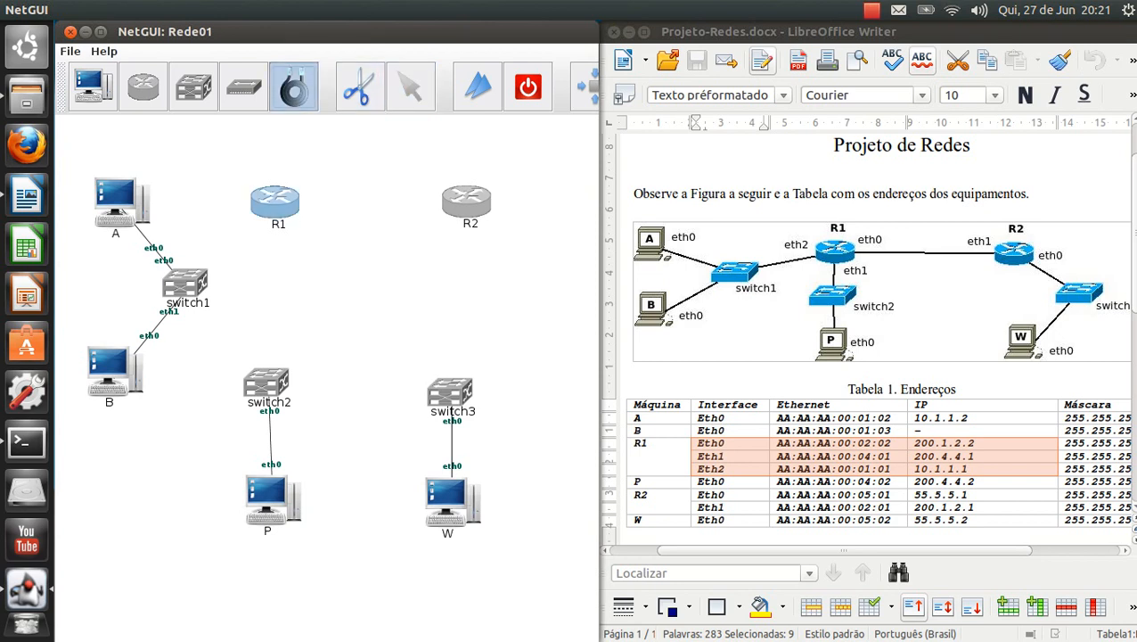
click(185, 283)
click(274, 202)
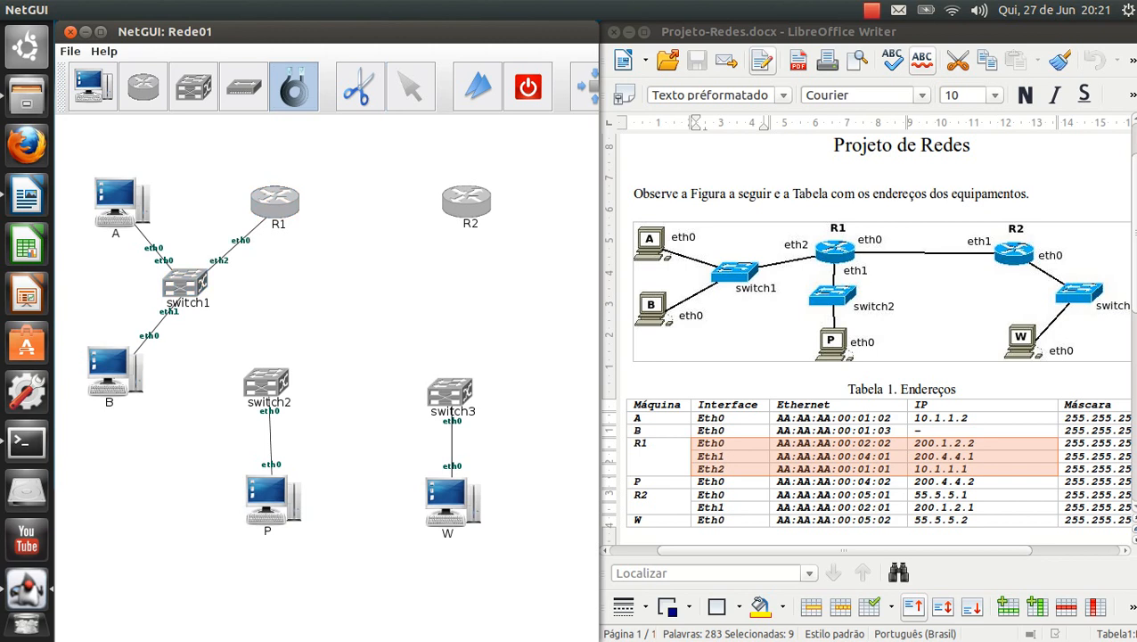
click(274, 201)
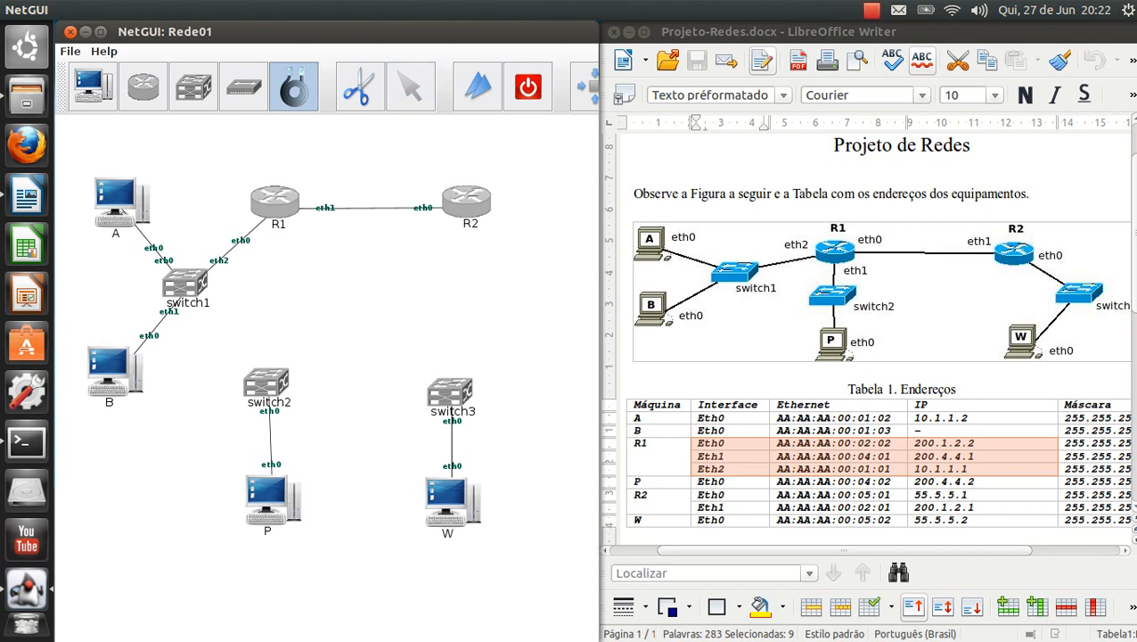
- Delete the link between R1 and R2 and the link between switch1 and R1
click(359, 87)
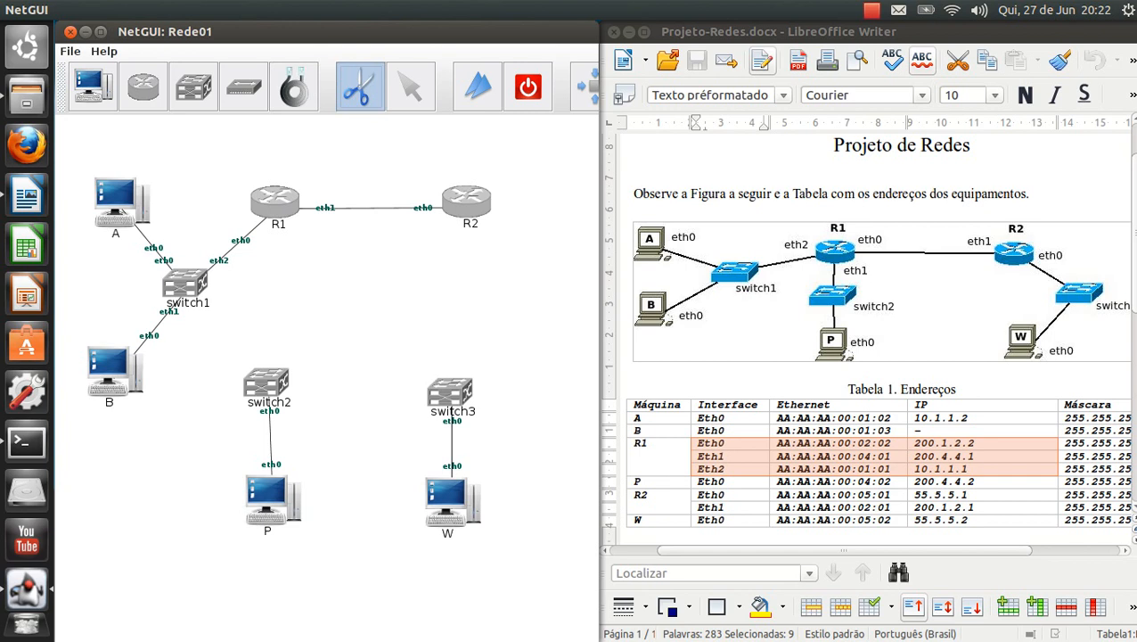
click(374, 207)
click(234, 242)
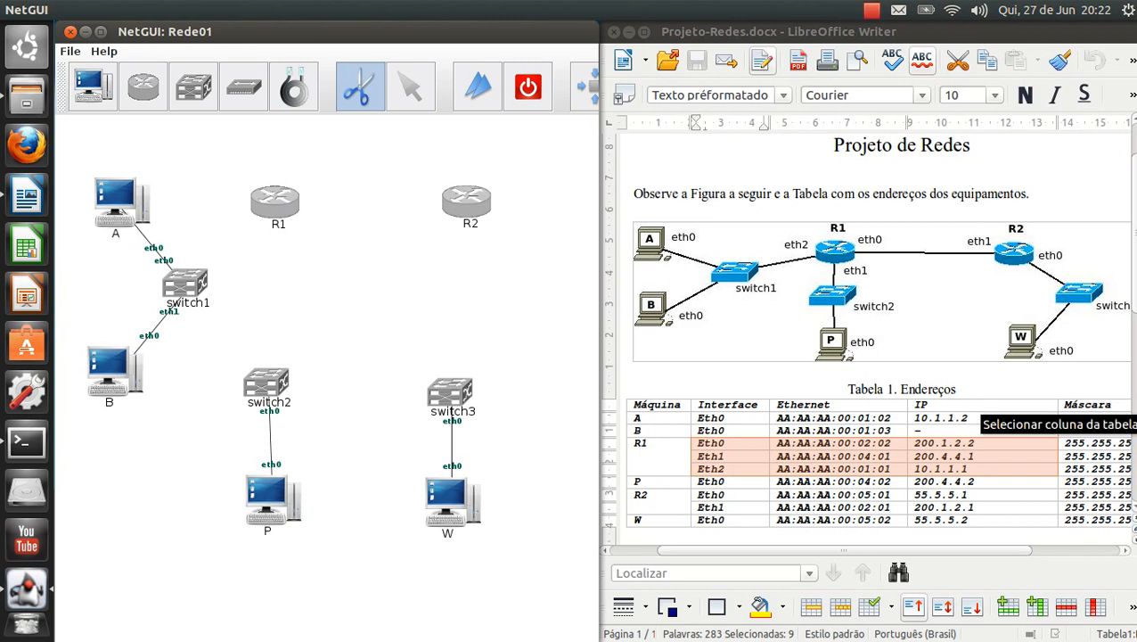
- Connect R2 to switch3 through R2's eth0, and link R1's eth0 to R2's eth1
click(293, 86)
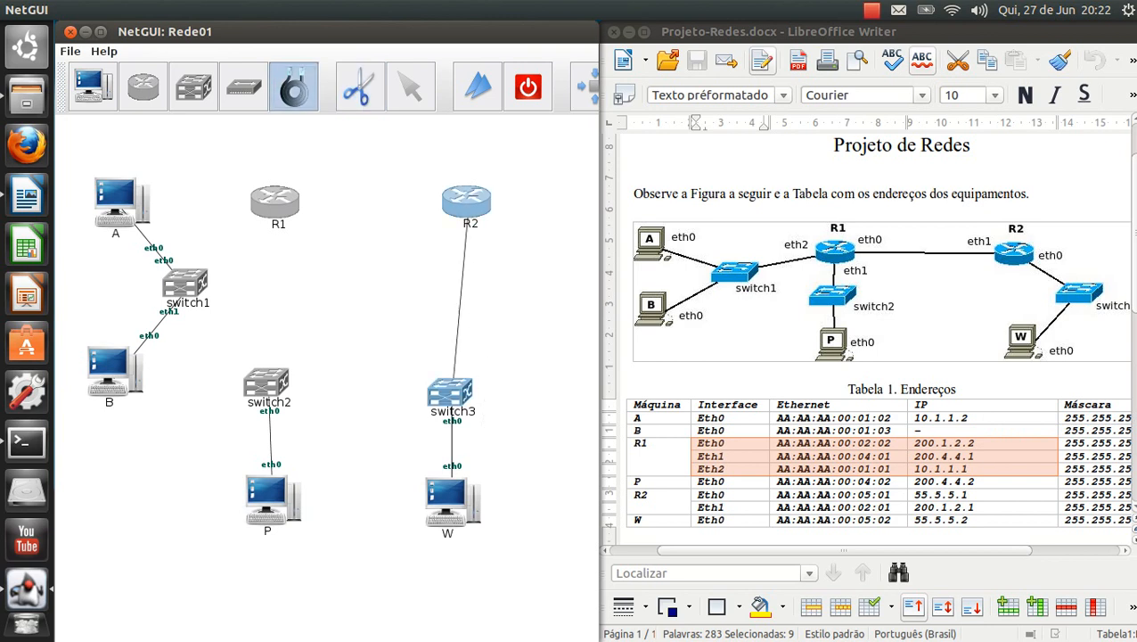
click(453, 382)
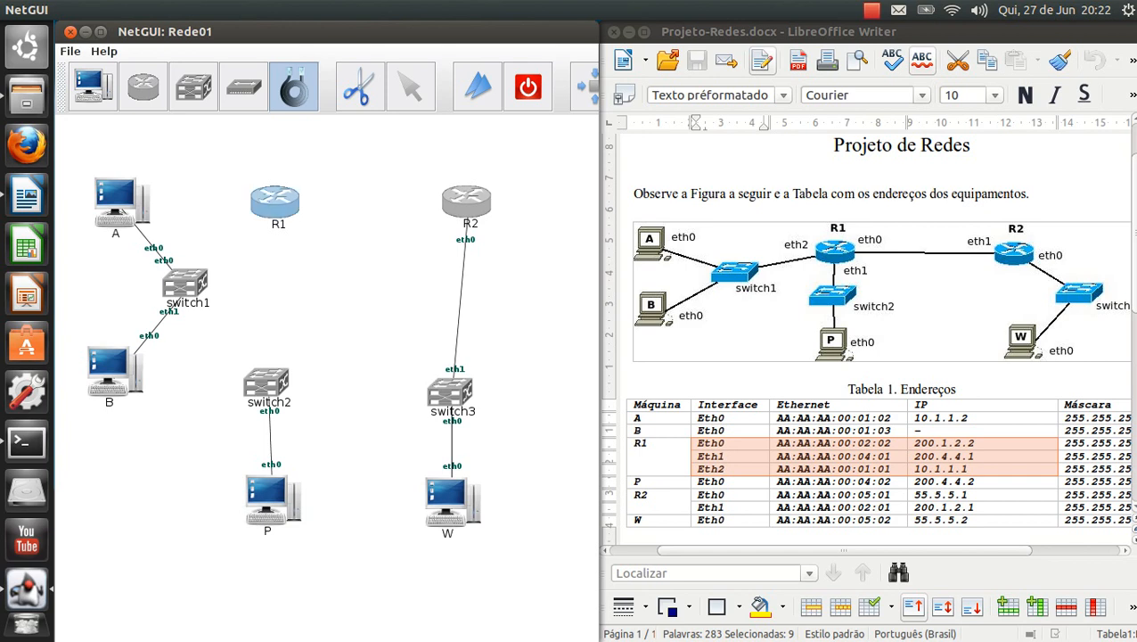
click(463, 204)
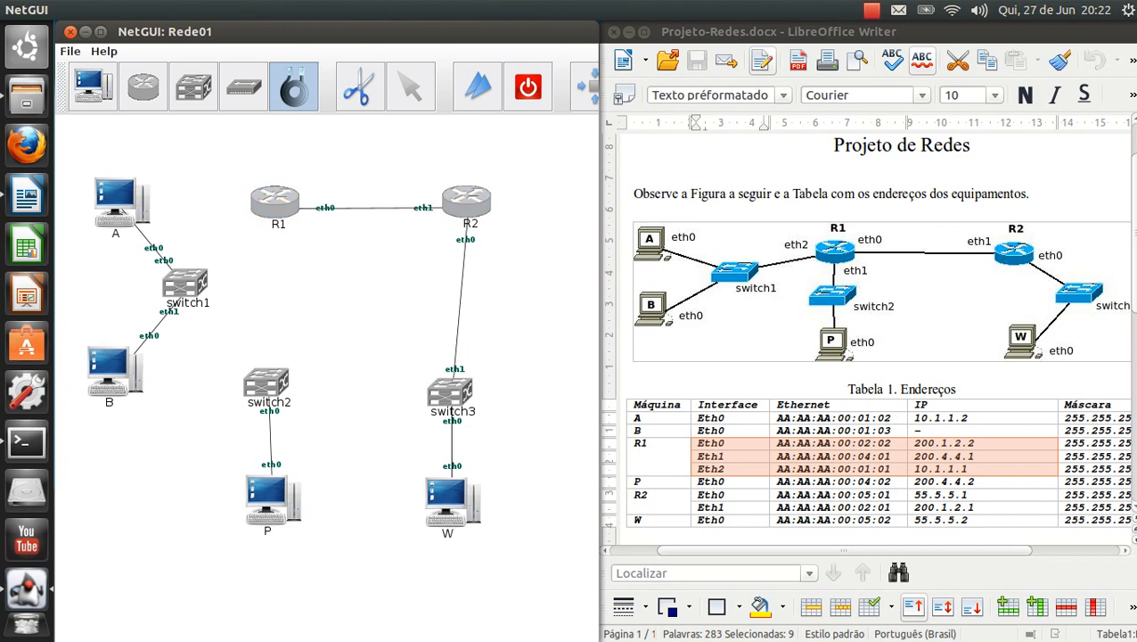
- Delete the link between R1 and R2 and connect the two routers again
click(359, 88)
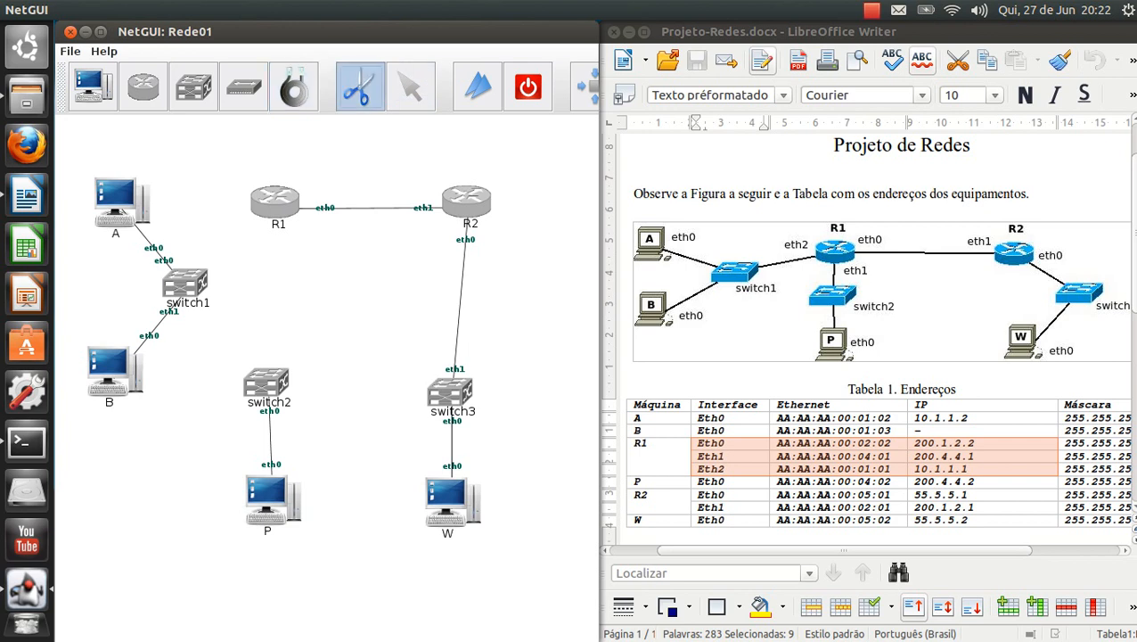
click(373, 208)
click(293, 87)
click(274, 201)
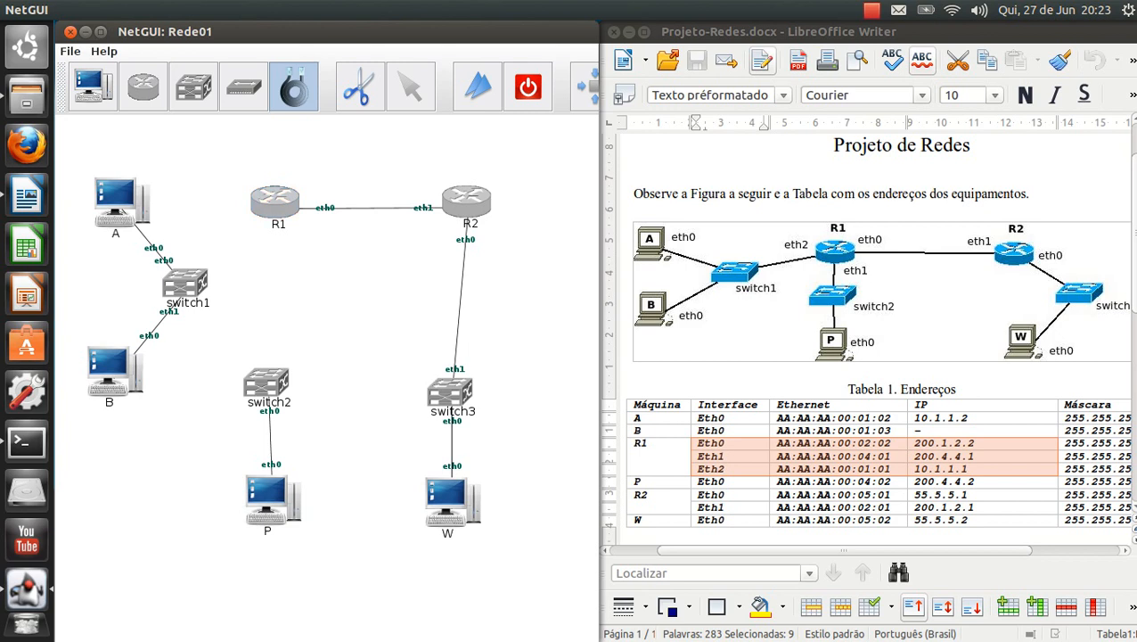
- Connect R1 to switch2 through R1's eth1, and R1 to switch1 through R1's eth2
click(275, 202)
click(267, 382)
click(293, 87)
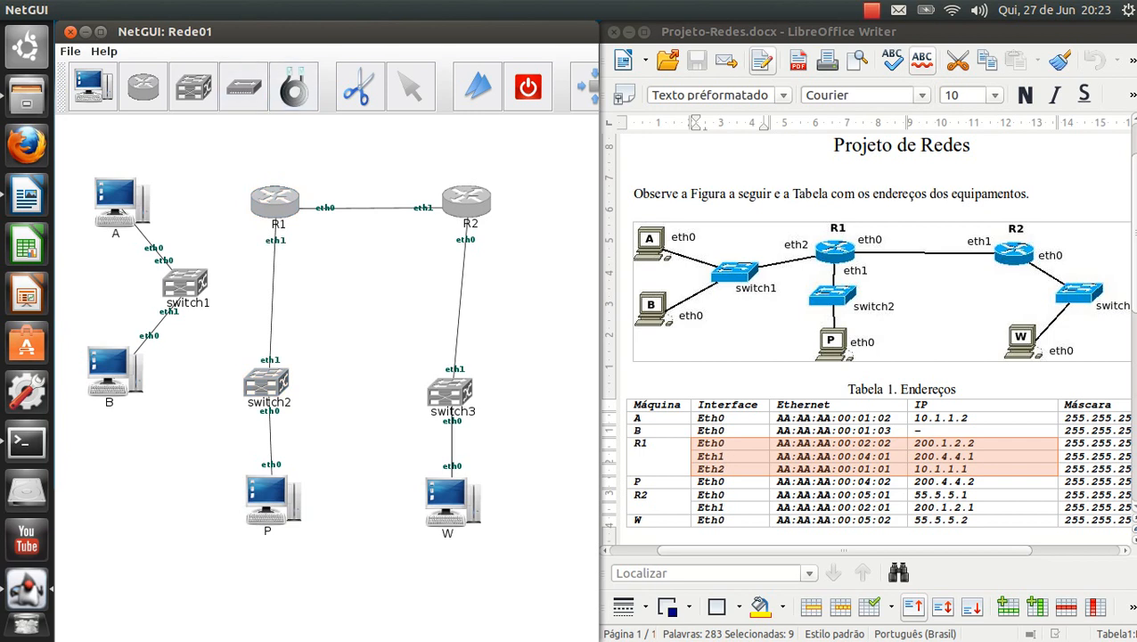
click(293, 87)
click(274, 202)
click(185, 284)
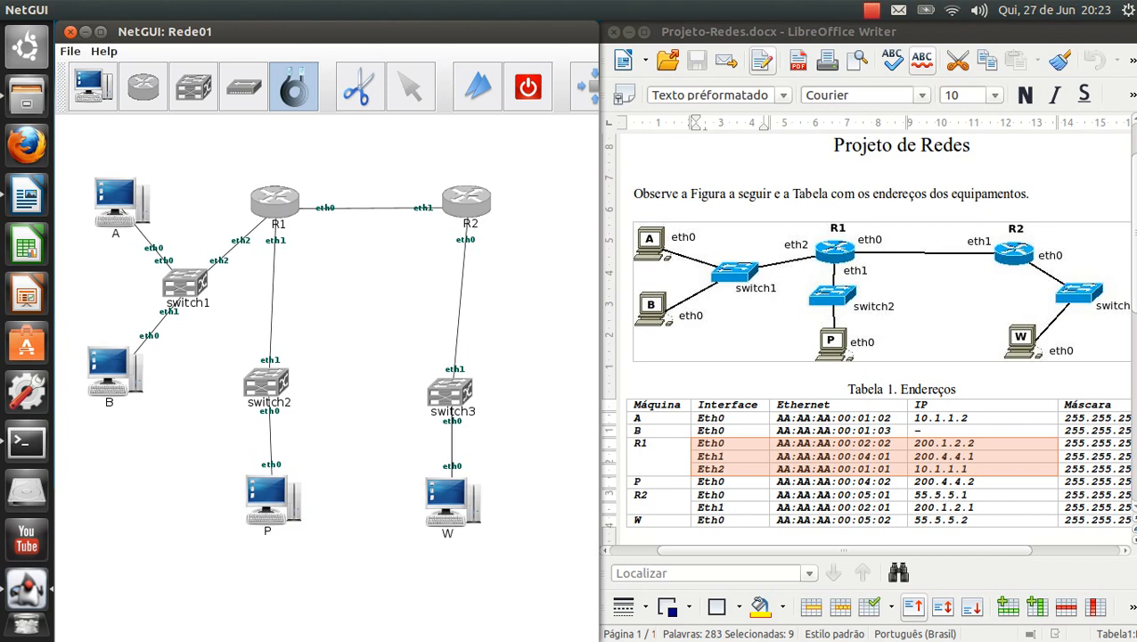
click(69, 51)
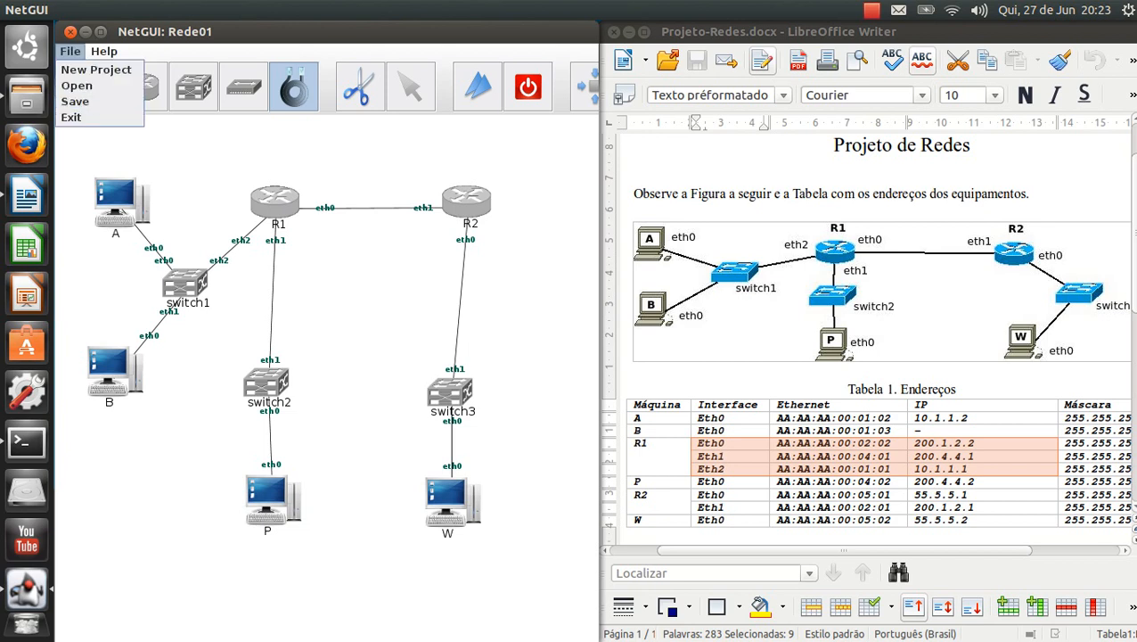
key(Escape)
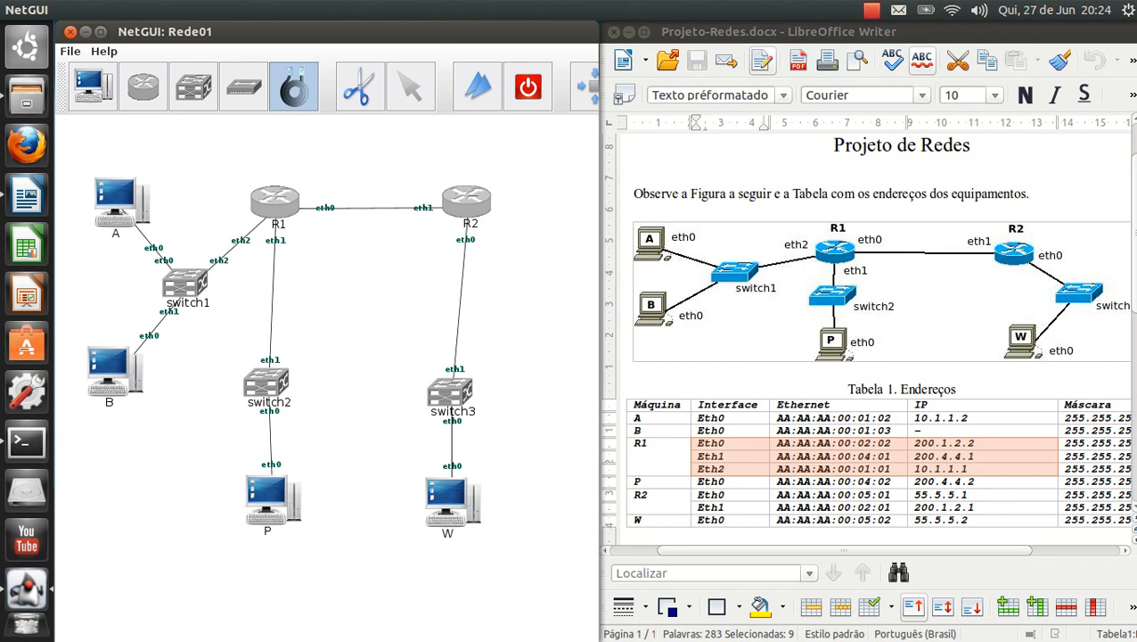
- Examine the configuration tasks below the document's address table, highlighting the text from item 1 into item 3
scroll(878, 357, down, 1)
scroll(878, 356, down, 4)
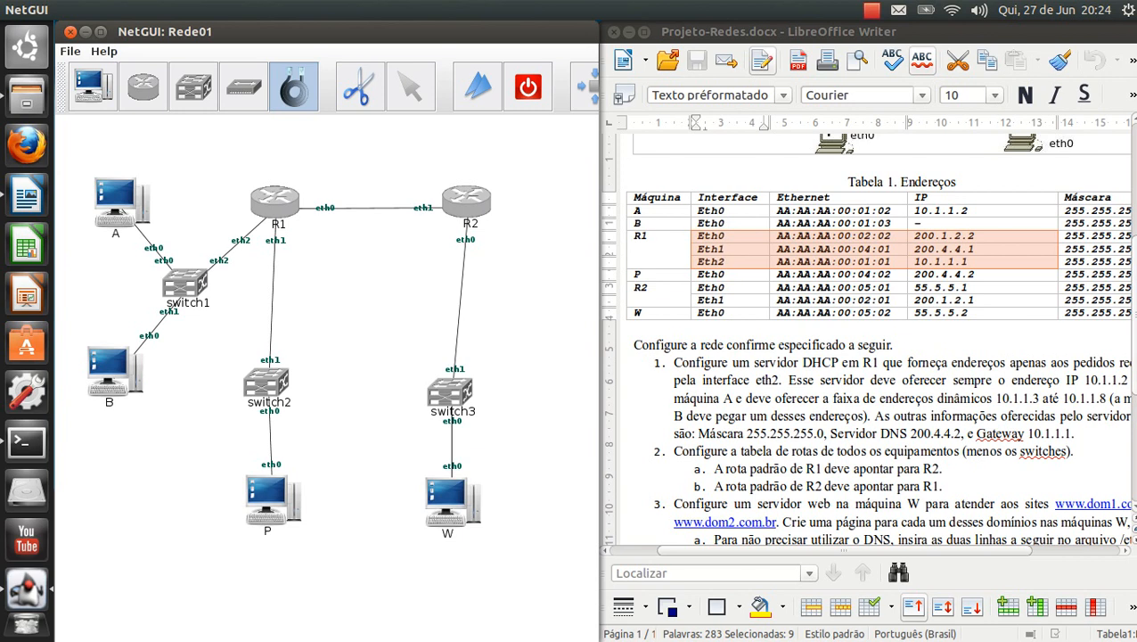
drag(672, 363, 674, 524)
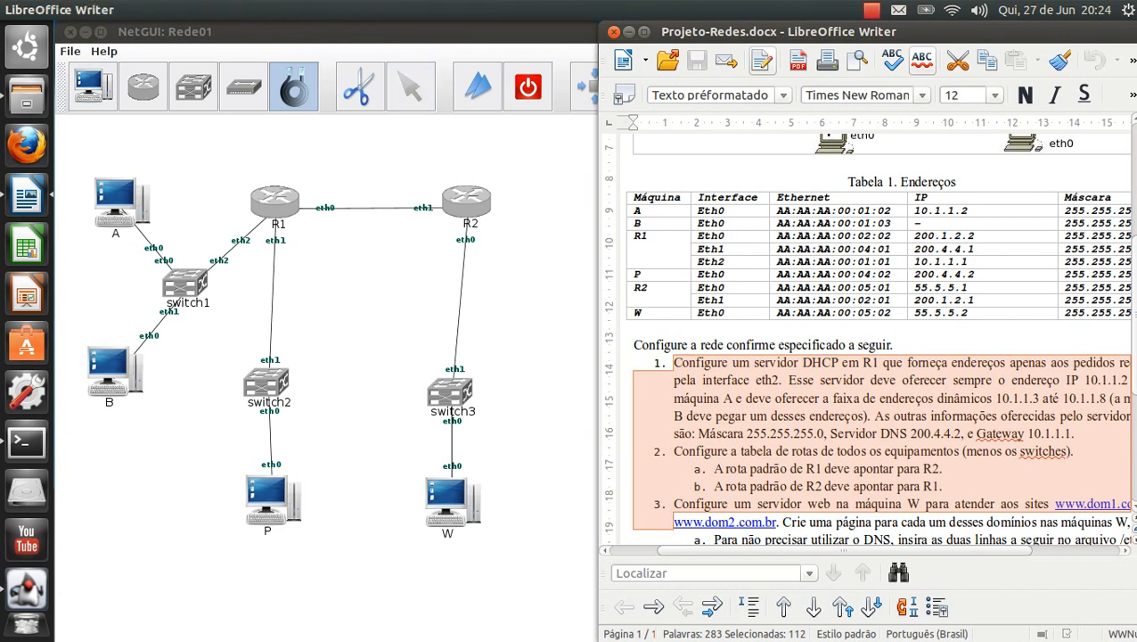
- Save the Rede01 project with the completed topology and close the save confirmation
click(69, 51)
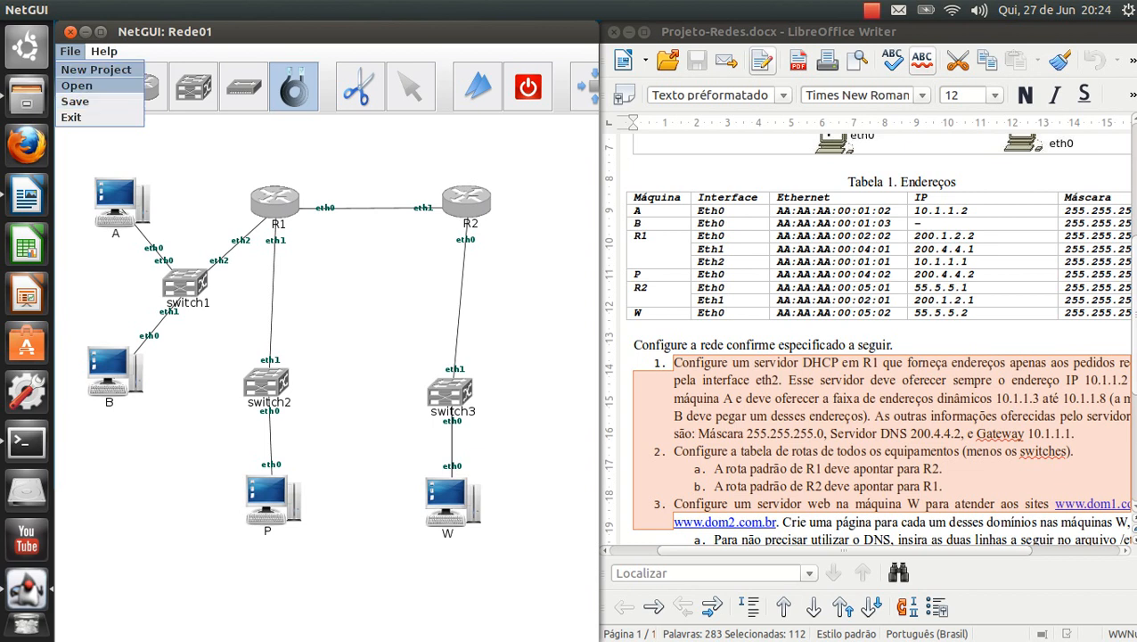
key(Return)
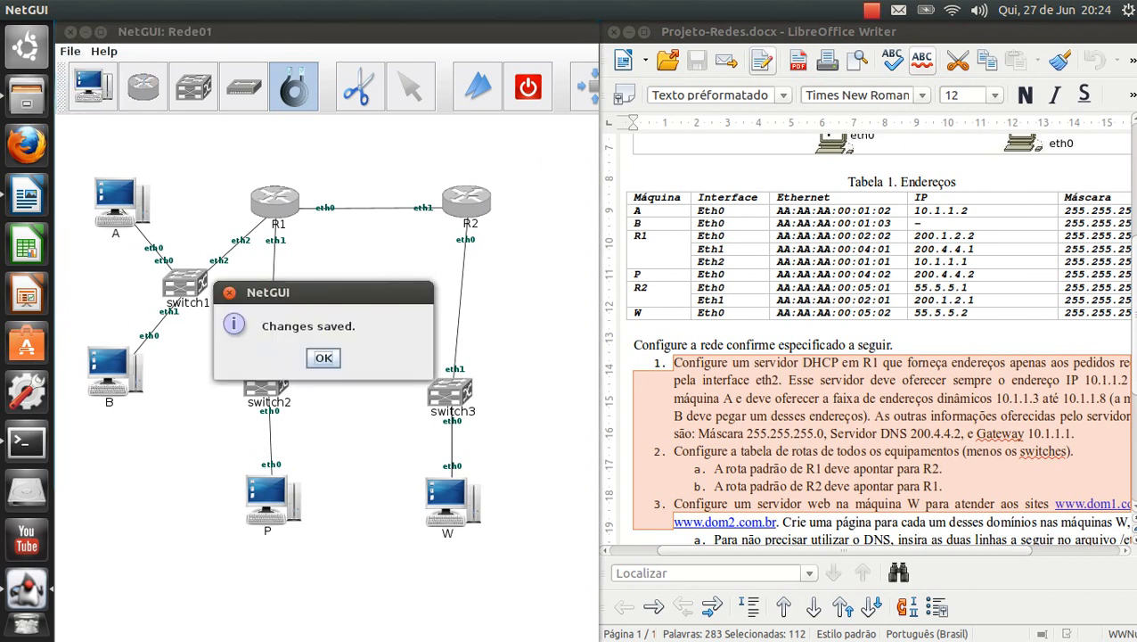
key(Return)
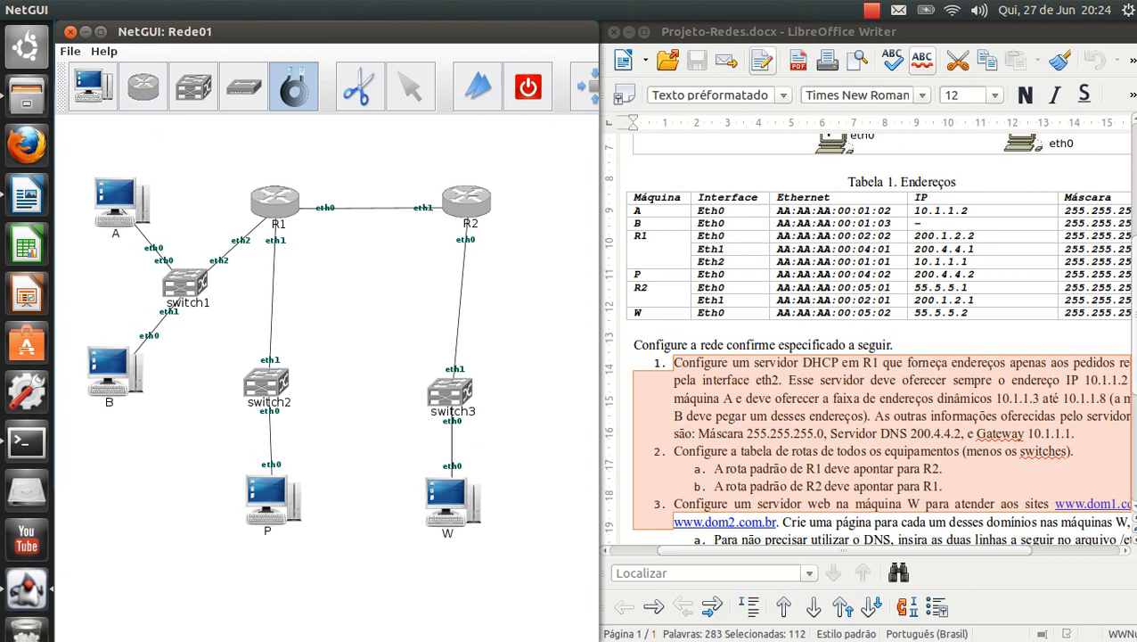
- Display the Rede01 project folder beside the topology, start host A, and move A's console off the diagram
click(27, 95)
click(878, 258)
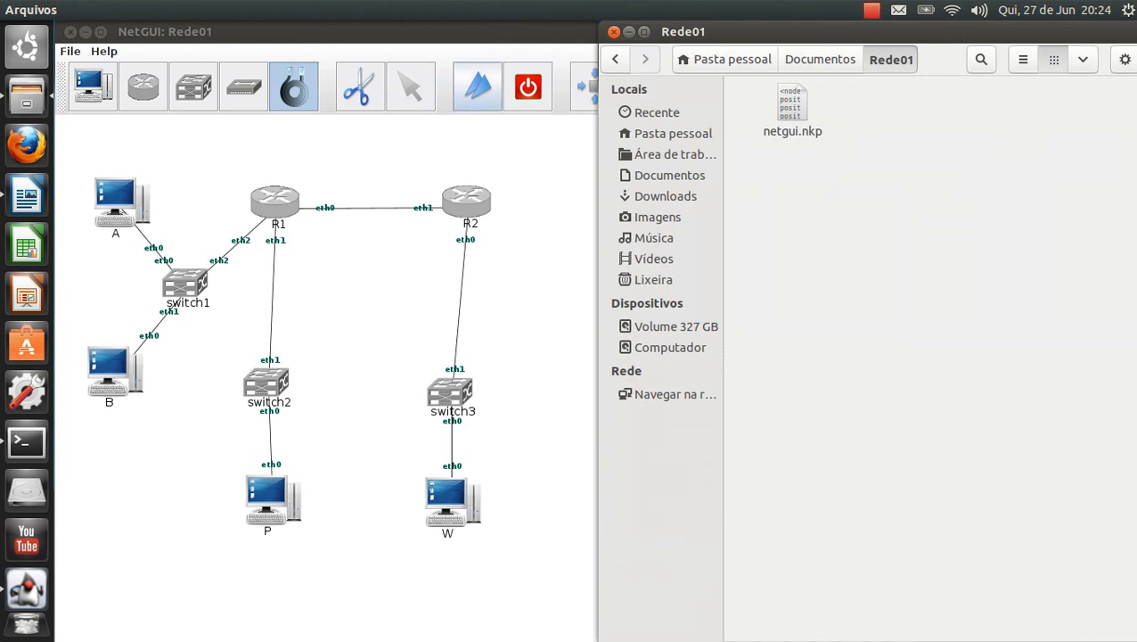
click(283, 33)
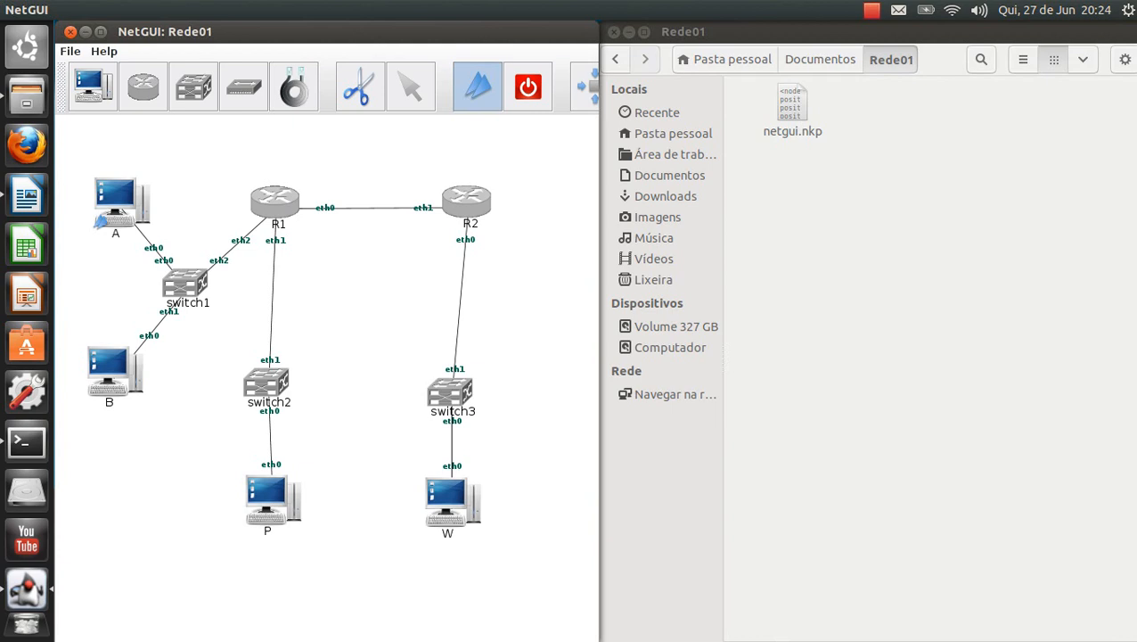
click(100, 222)
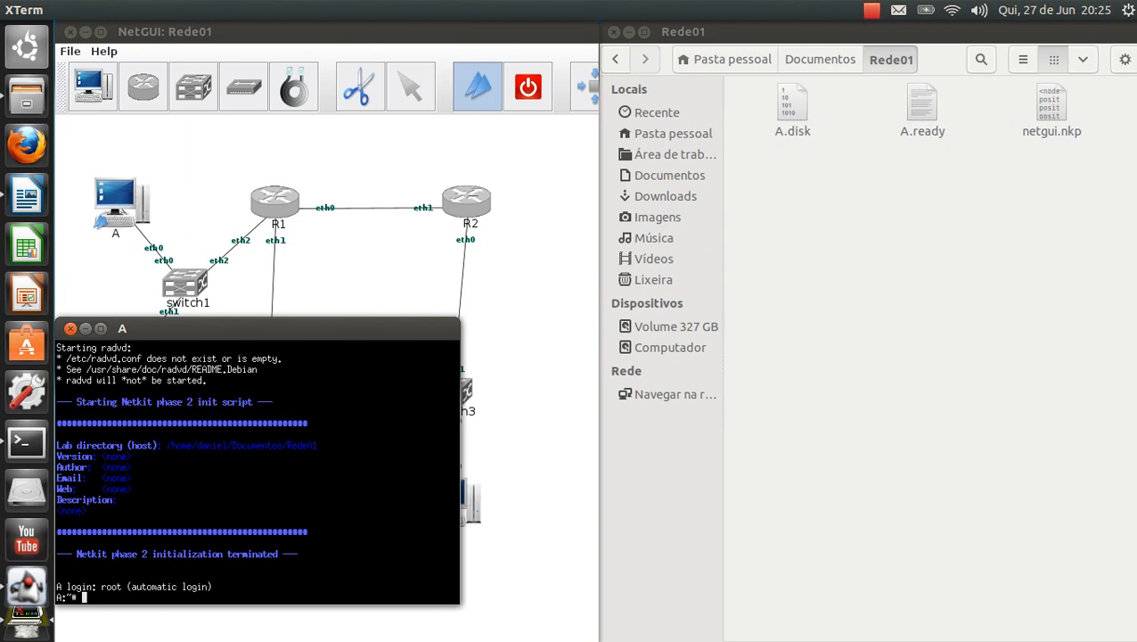
drag(270, 328, 735, 56)
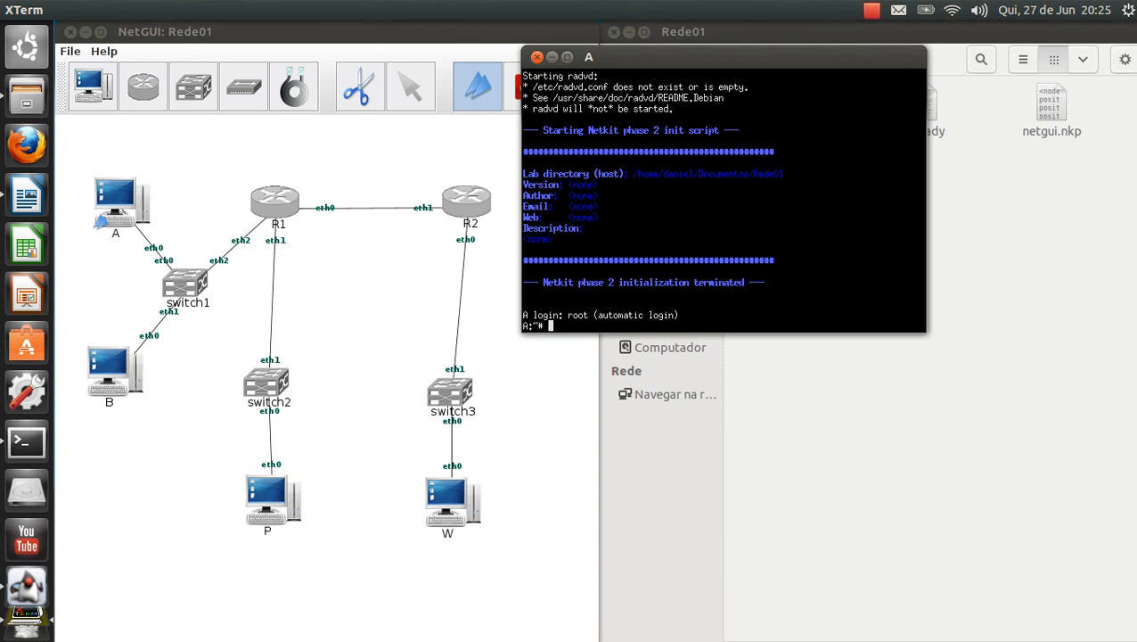
- Start host B and rearrange the A and B consoles, bringing B's console in front of A's
key(alt+Tab)
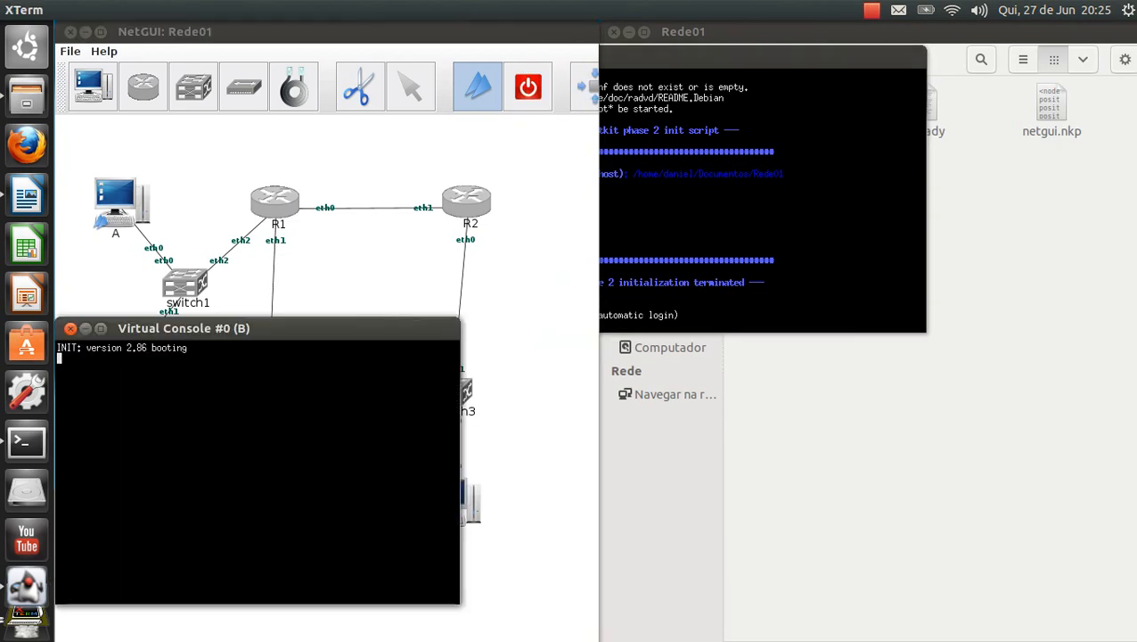
drag(186, 328, 320, 31)
drag(696, 57, 347, 265)
drag(357, 301, 382, 190)
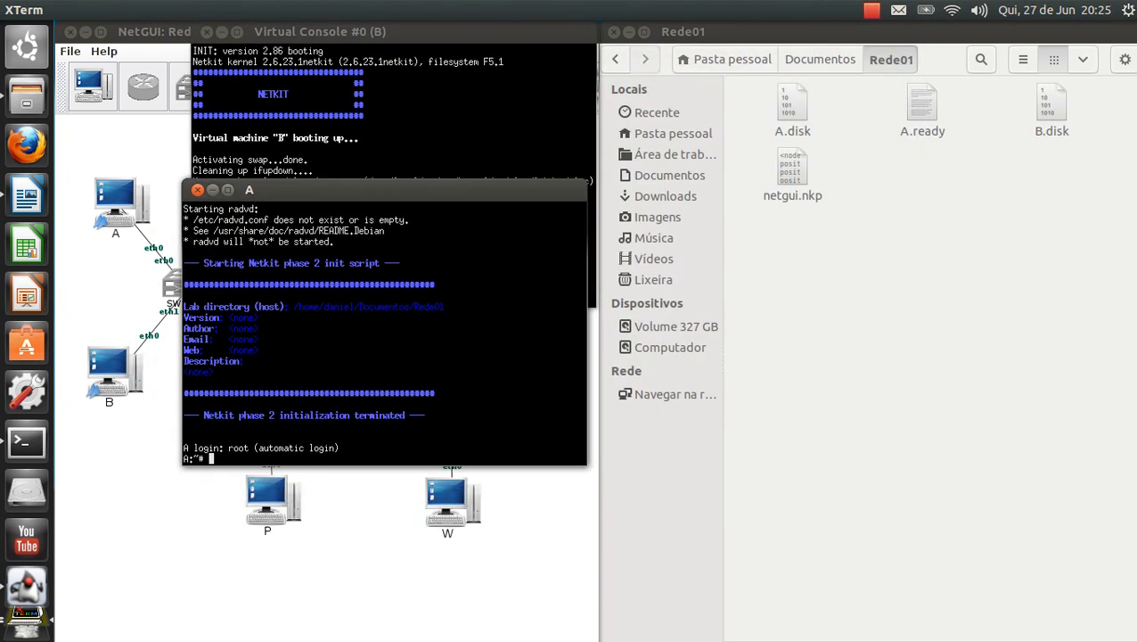
click(392, 107)
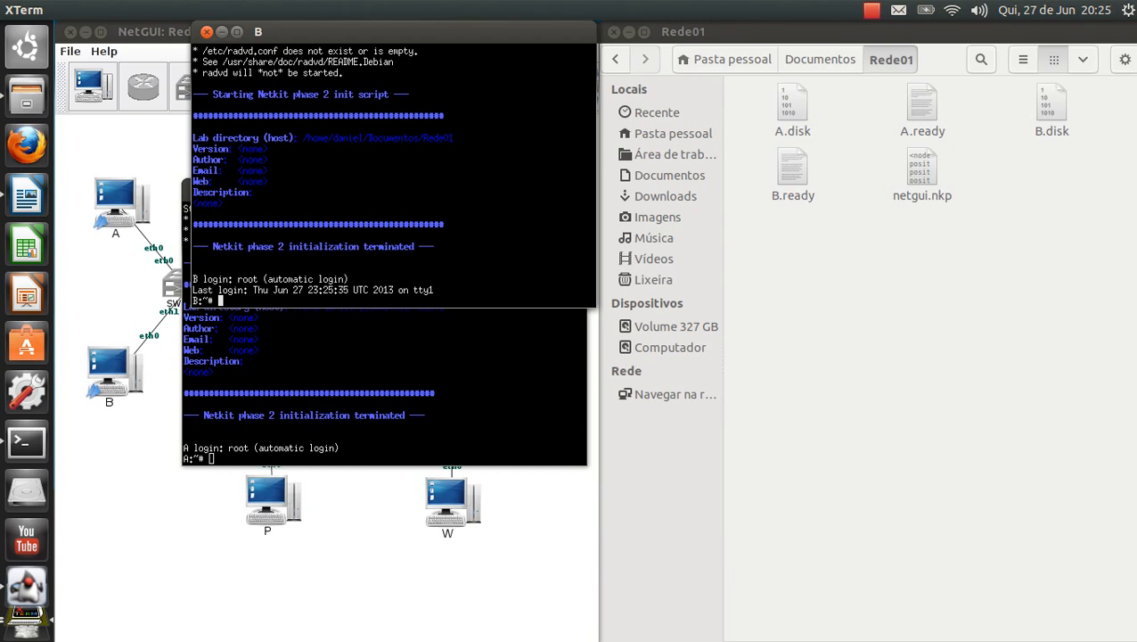
- Start switch1, move its console over the upper part of the topology, and minimise that console
key(alt+Tab)
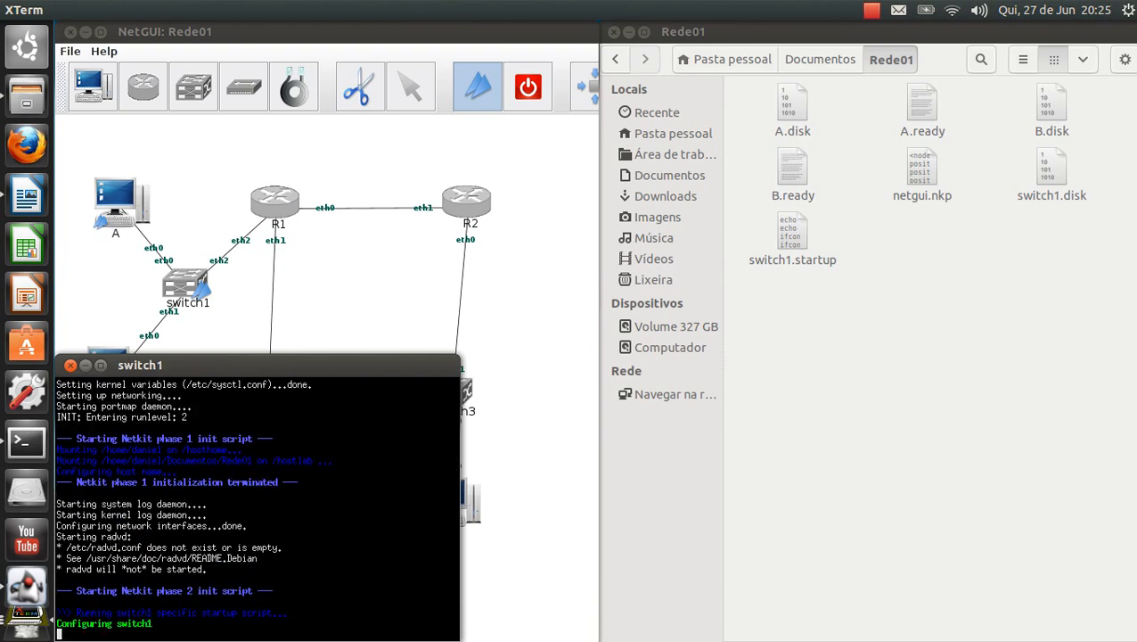
drag(259, 365, 393, 354)
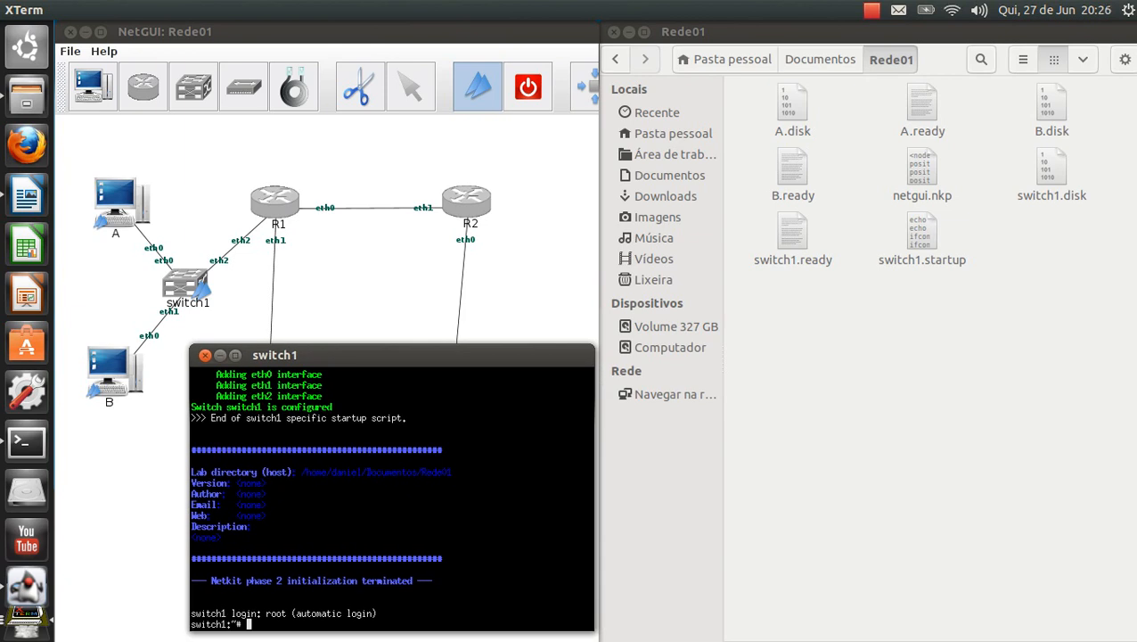
drag(393, 355, 263, 55)
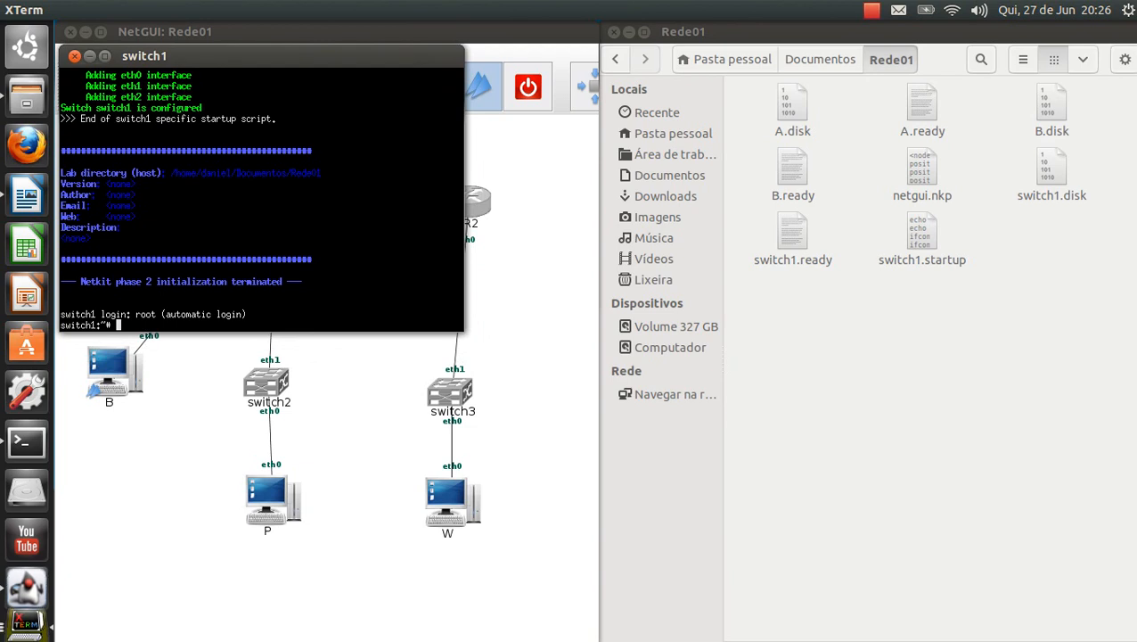
click(89, 55)
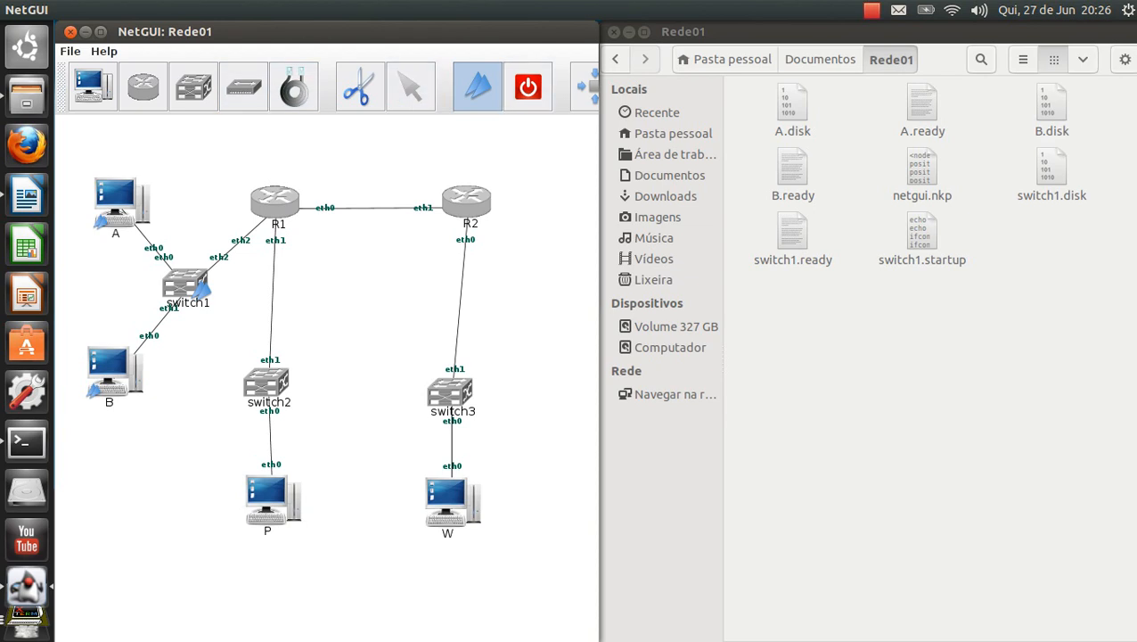
- Start switch2 and minimise the switch2 and B consoles
click(273, 385)
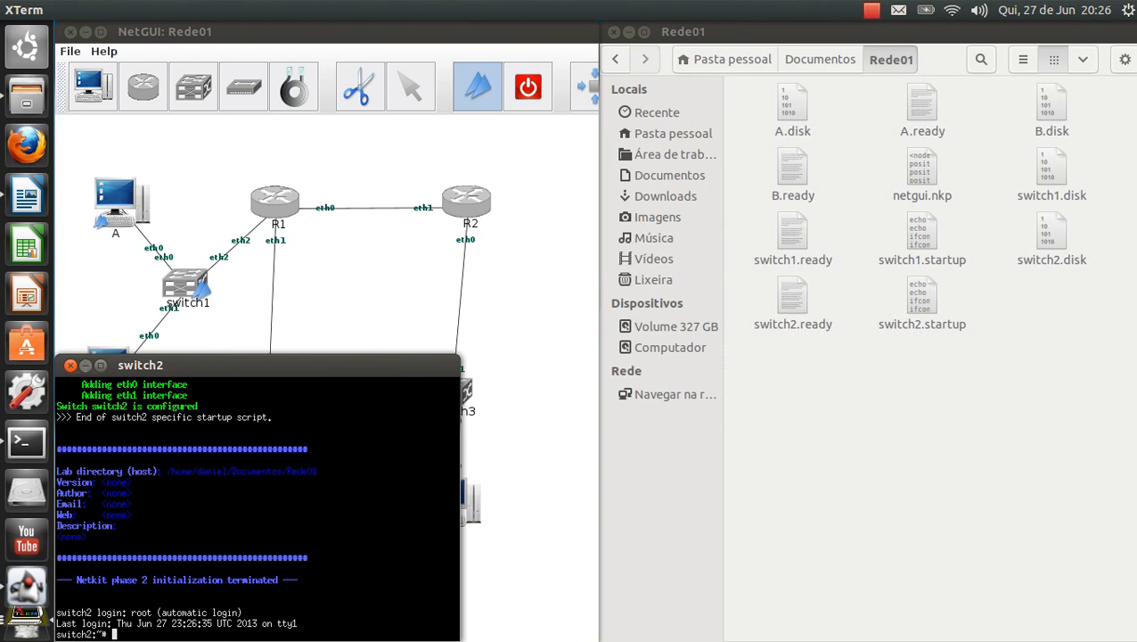
click(86, 365)
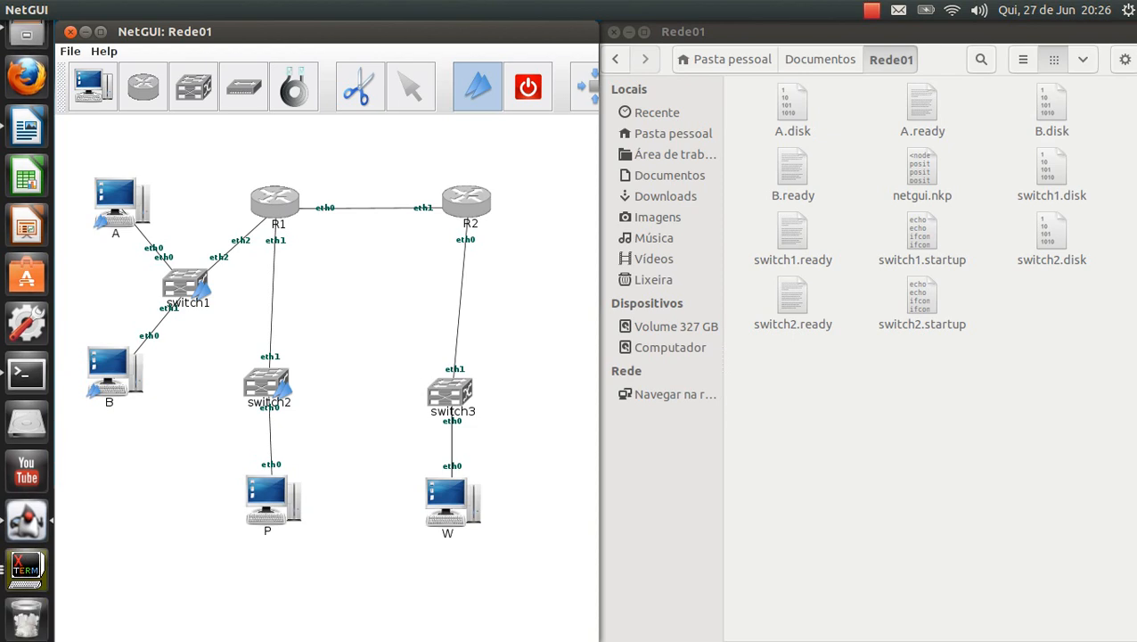
click(26, 564)
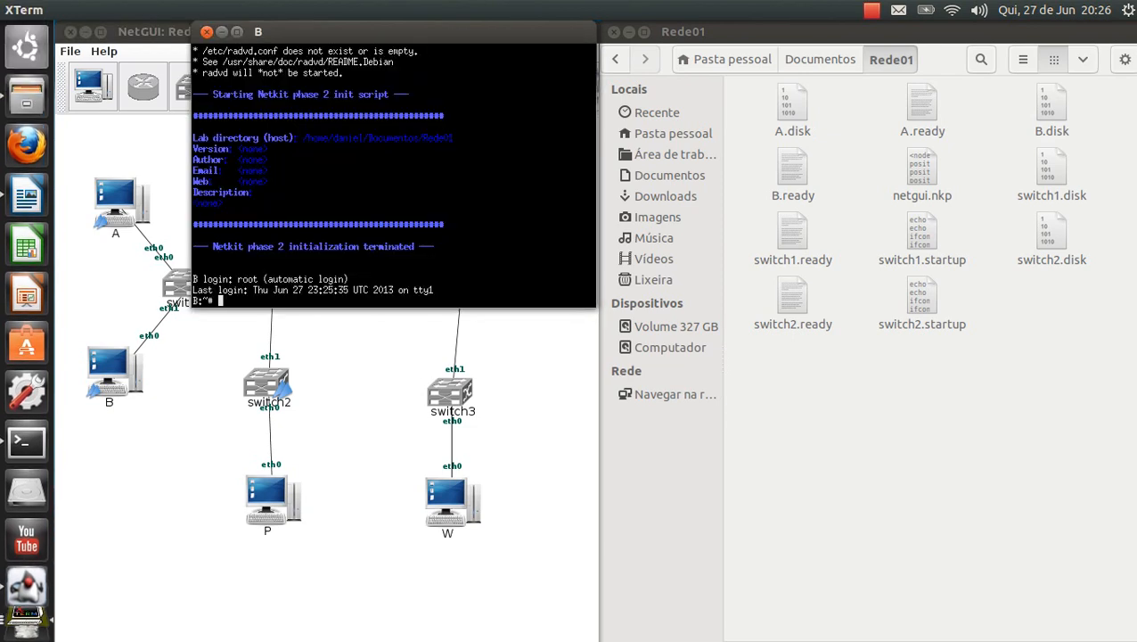
click(222, 31)
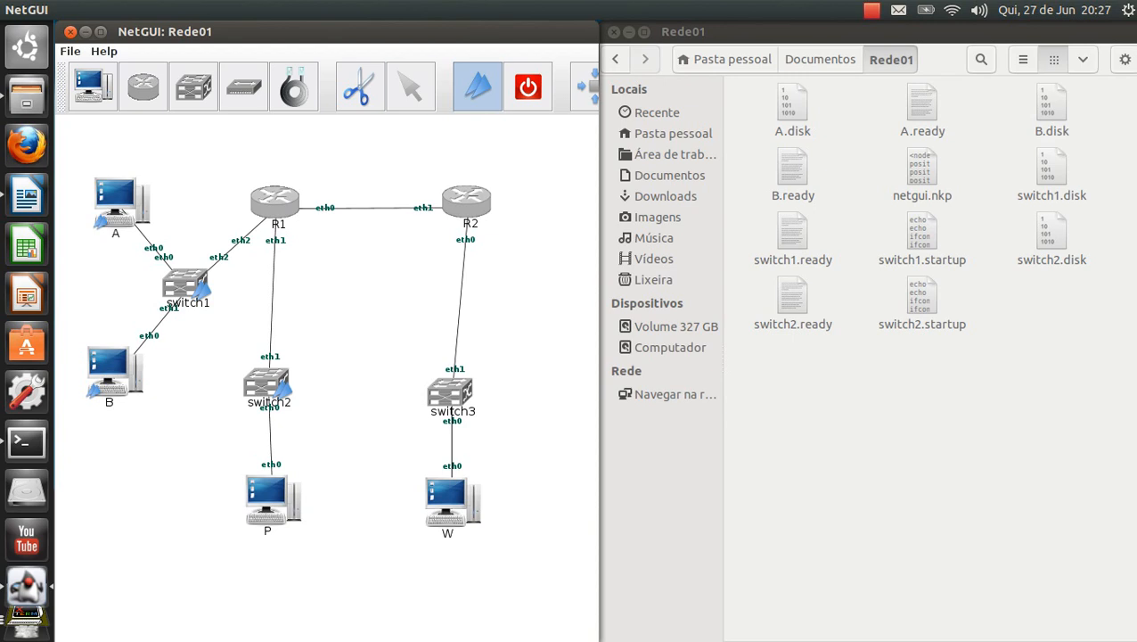
- Start the remaining nodes P, W, switch3, R2 and R1, minimising P's console
click(267, 501)
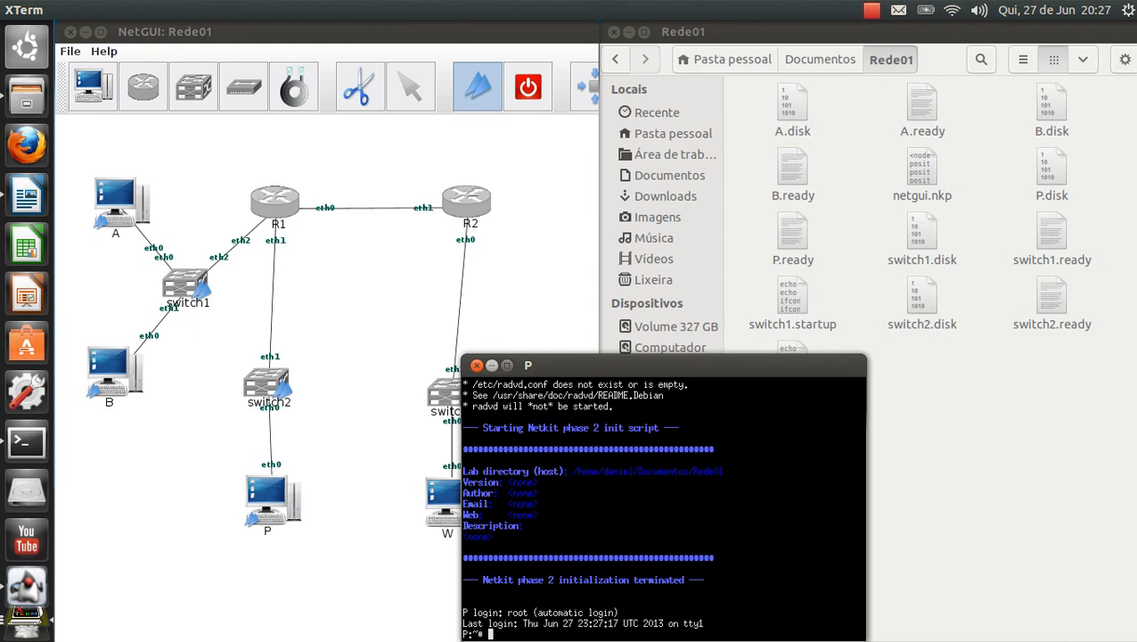
click(491, 365)
click(447, 501)
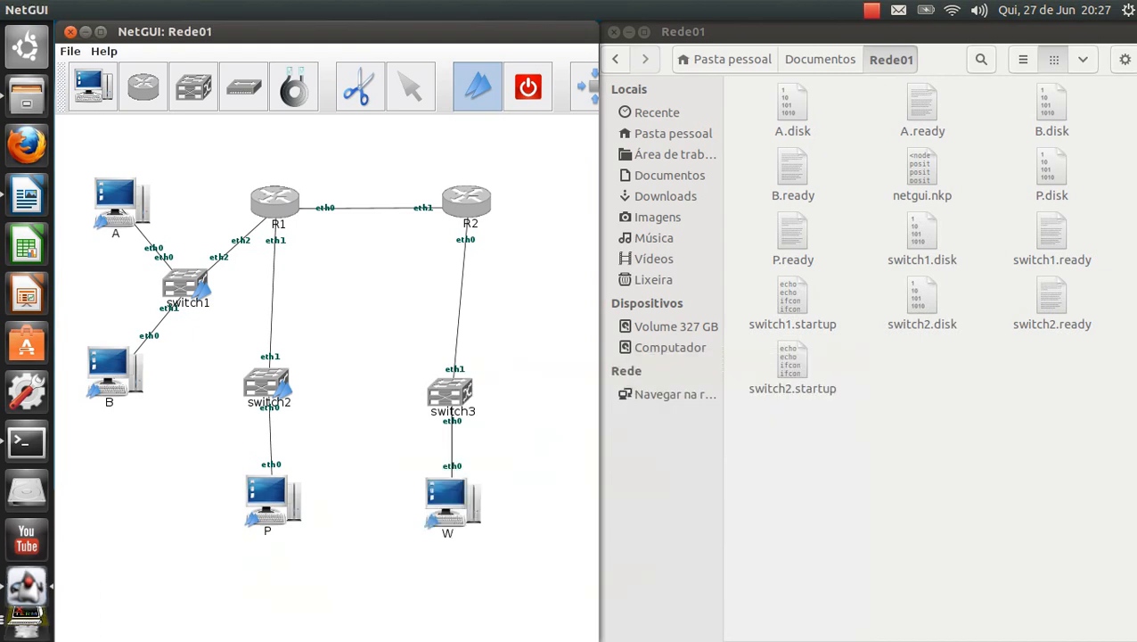
click(450, 391)
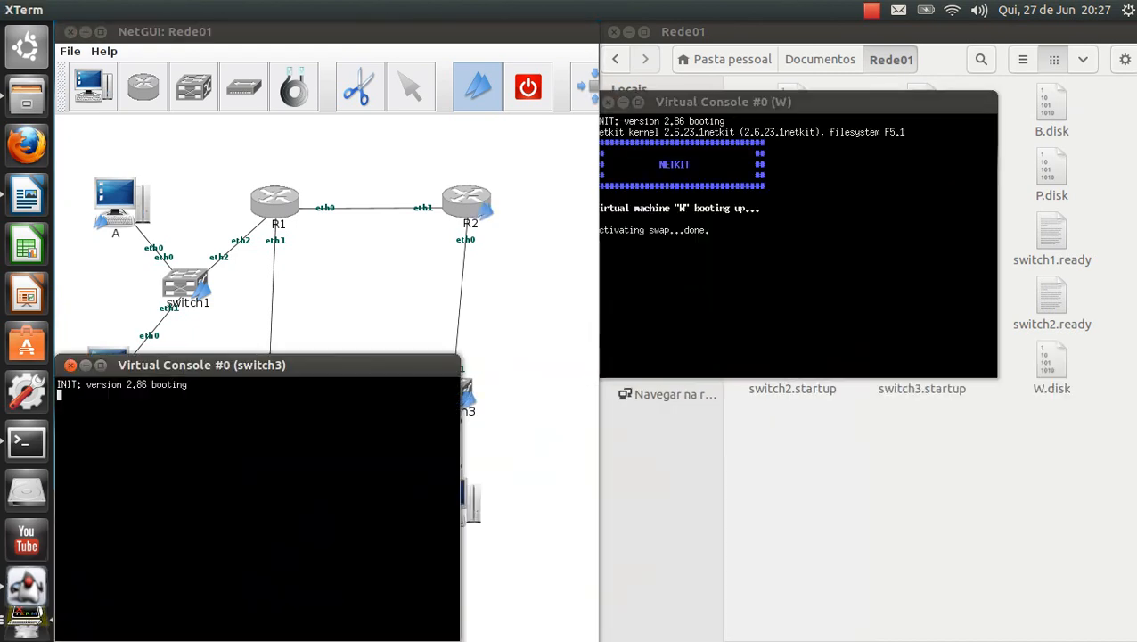
click(276, 203)
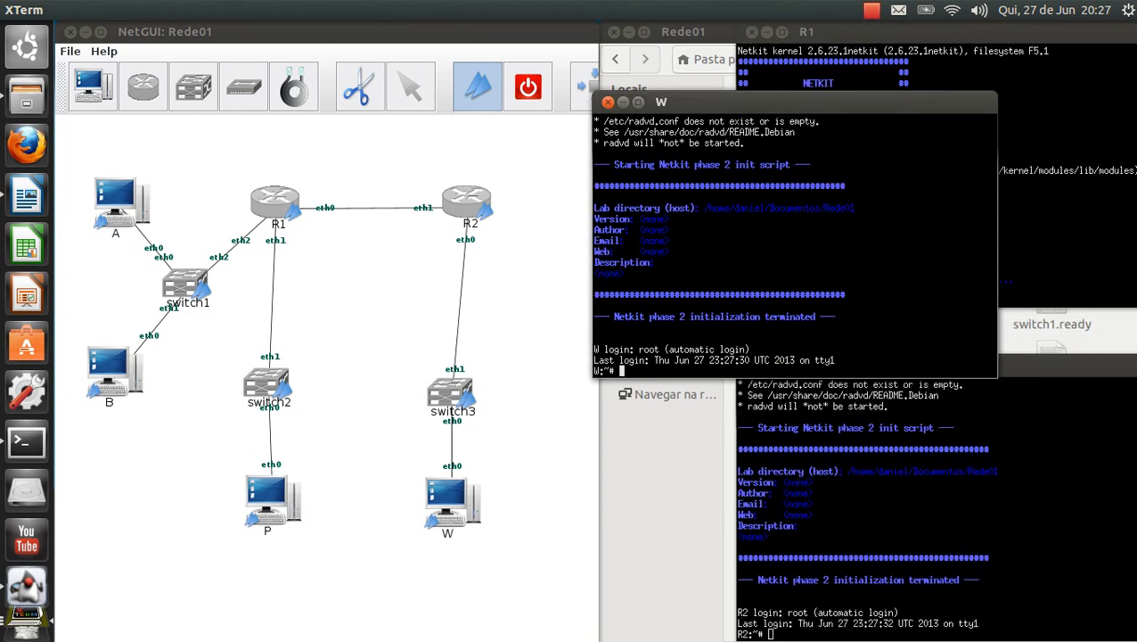
- Review the overview of all open XTerm consoles and bring the switch3 console to the front
click(26, 564)
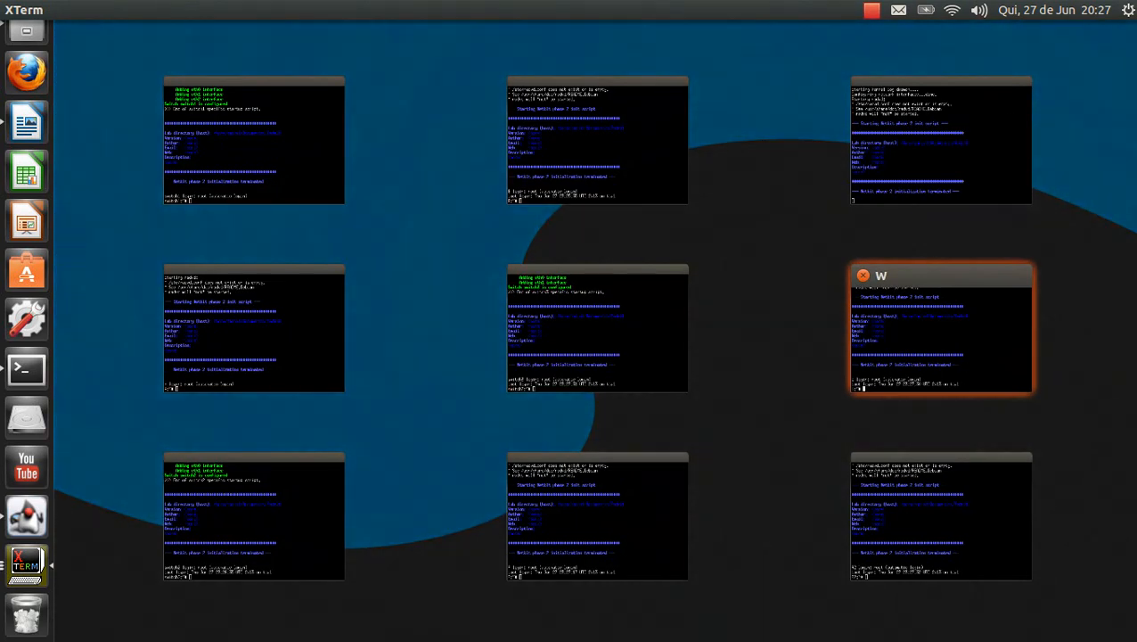
click(25, 564)
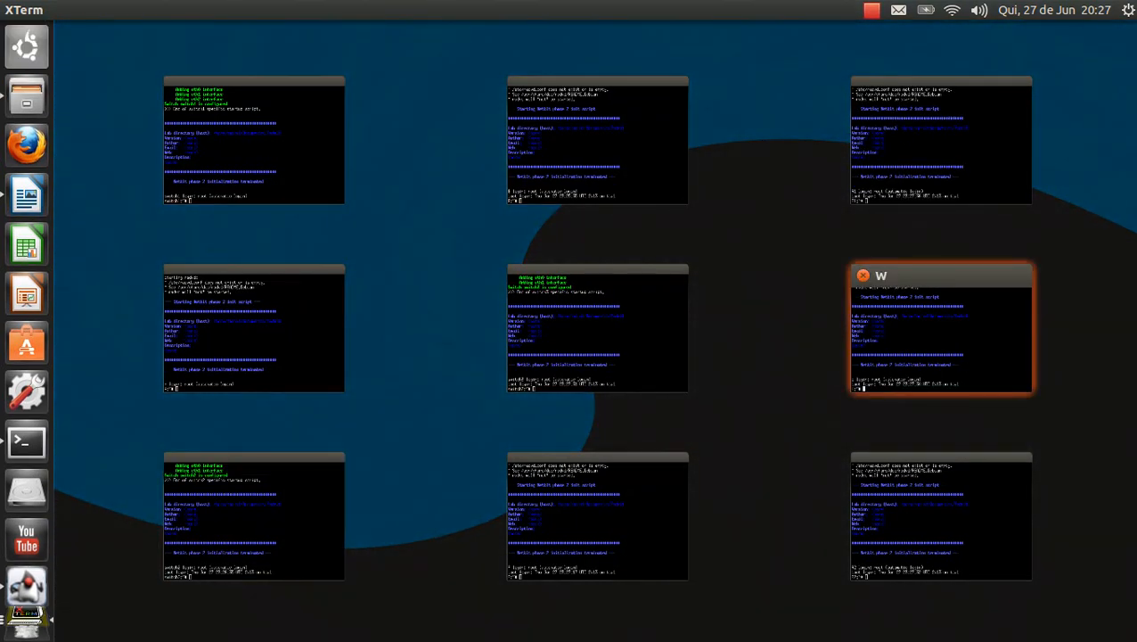
key(Up)
key(Left)
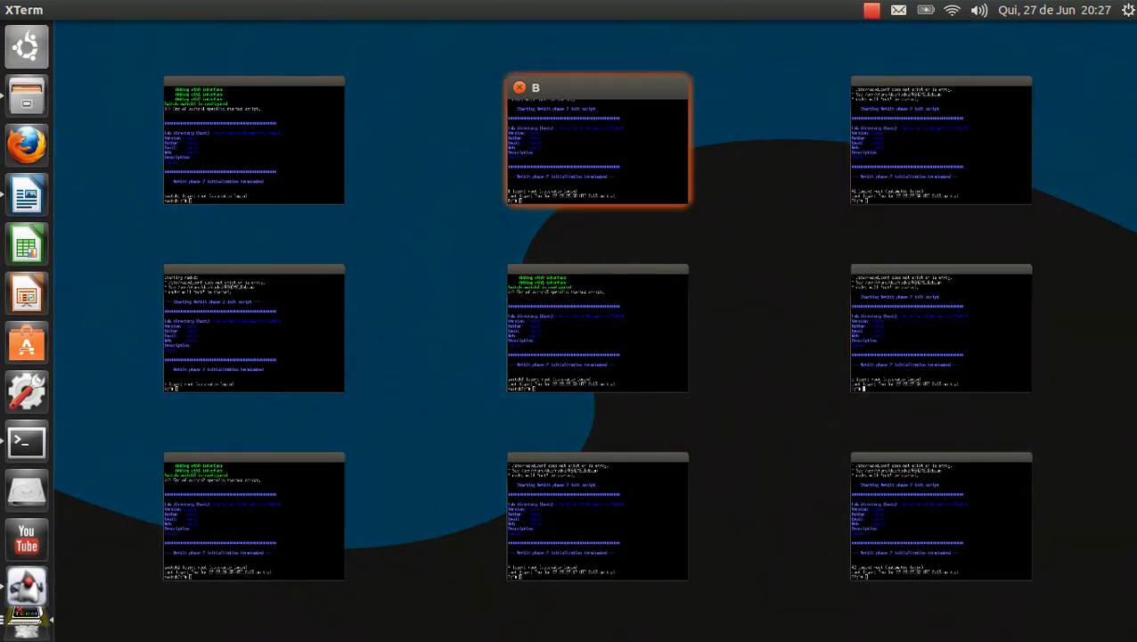
key(Down)
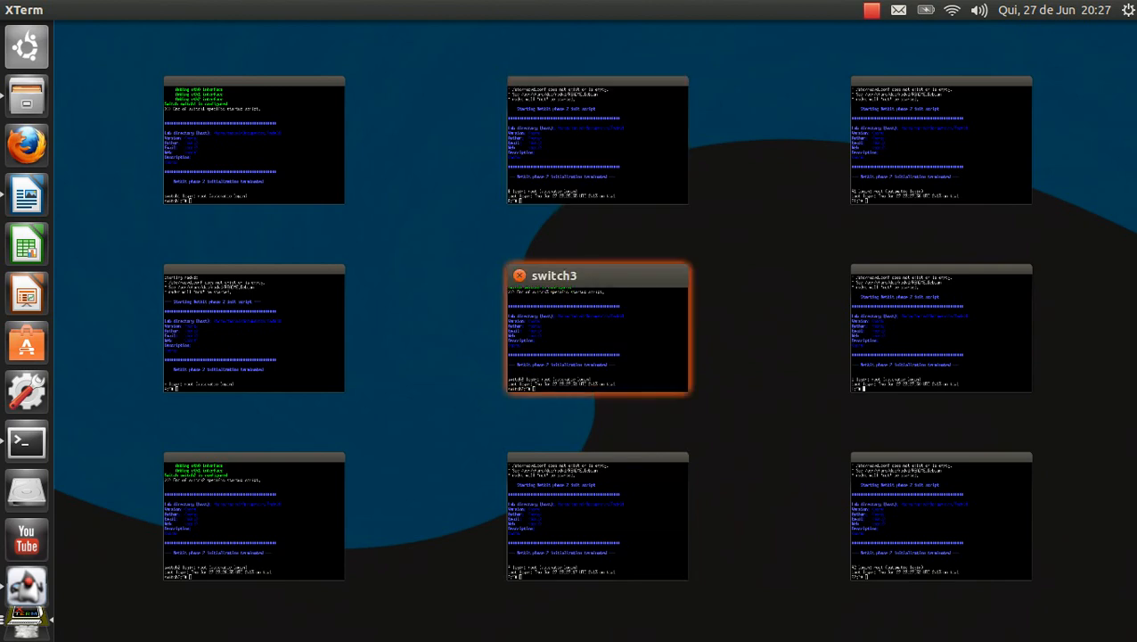
key(Return)
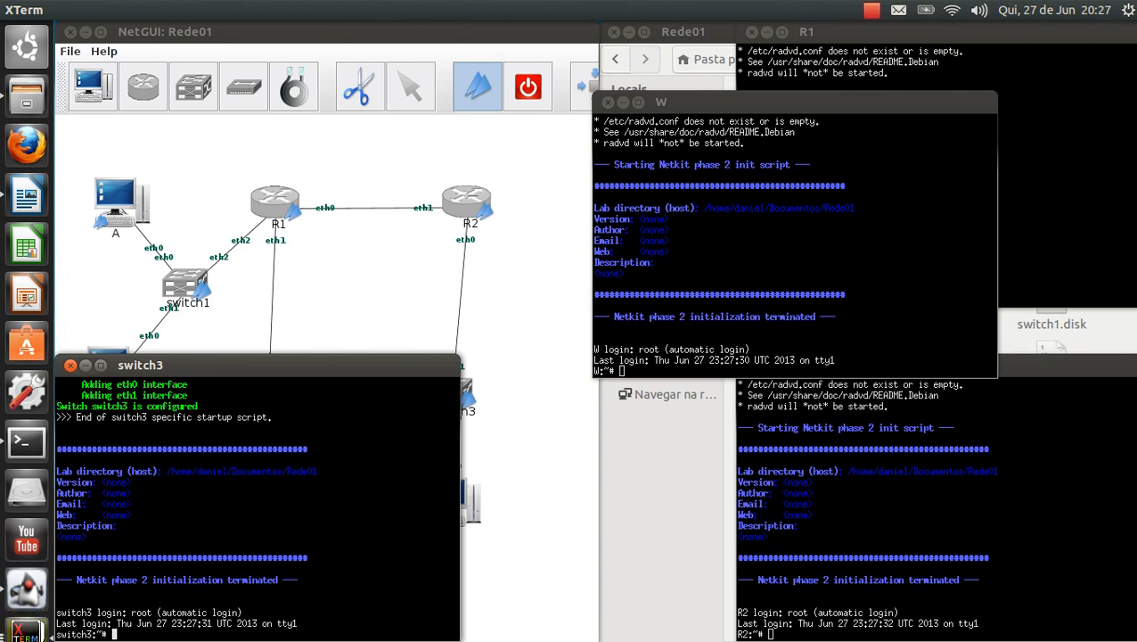
- Bring the Rede01 folder forward to view the node files, and show the full NetGUI topology again
key(super+w)
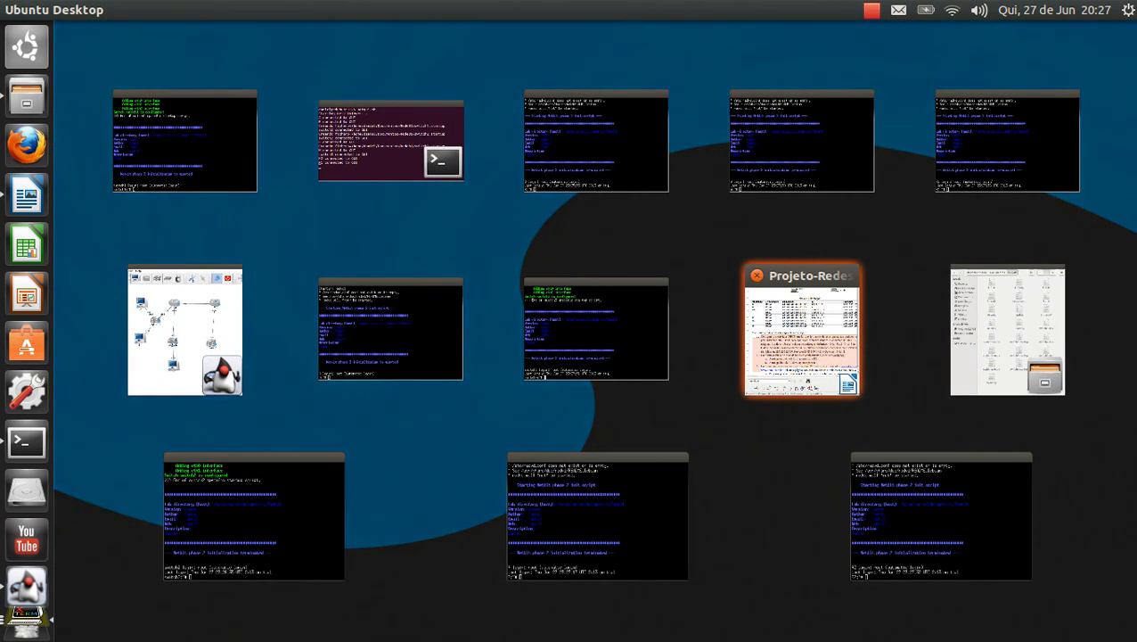
key(Return)
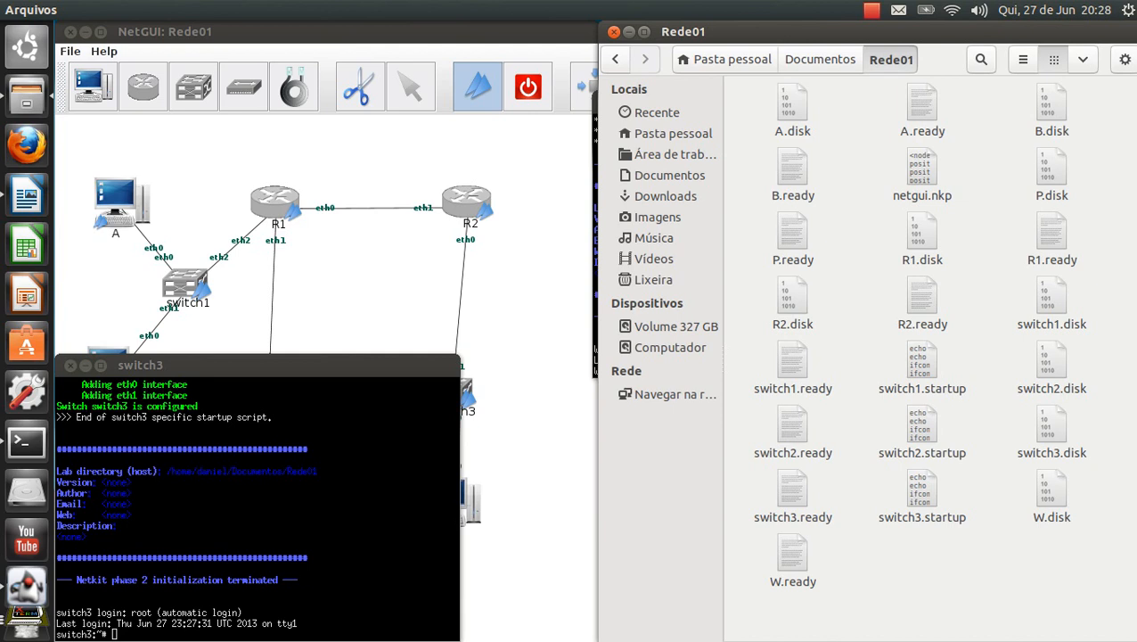
drag(259, 365, 366, 329)
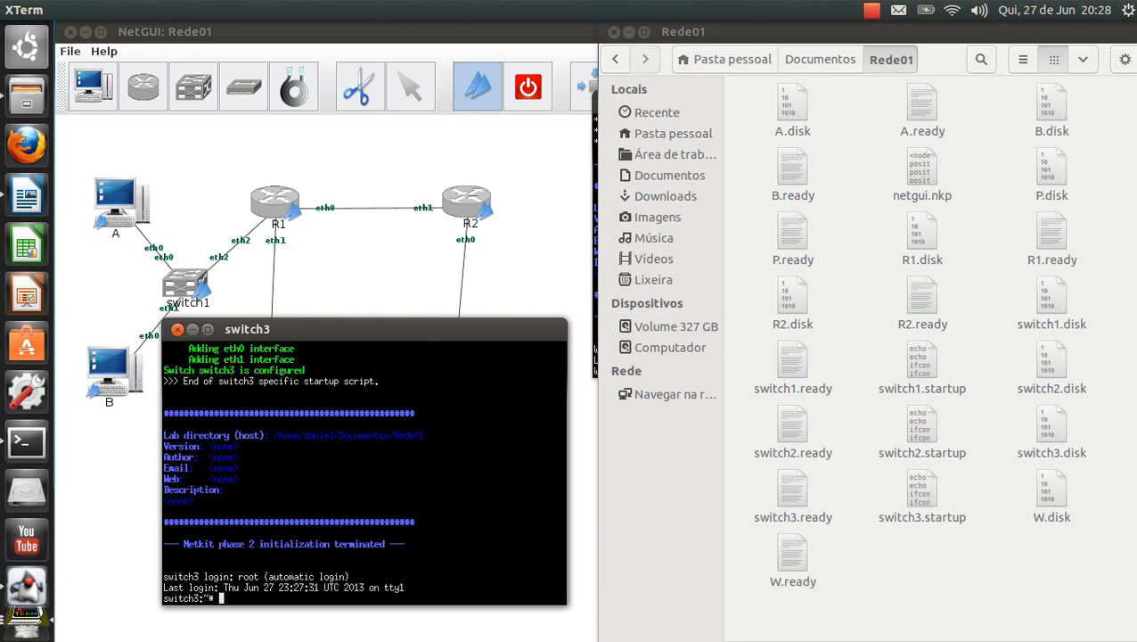
click(278, 32)
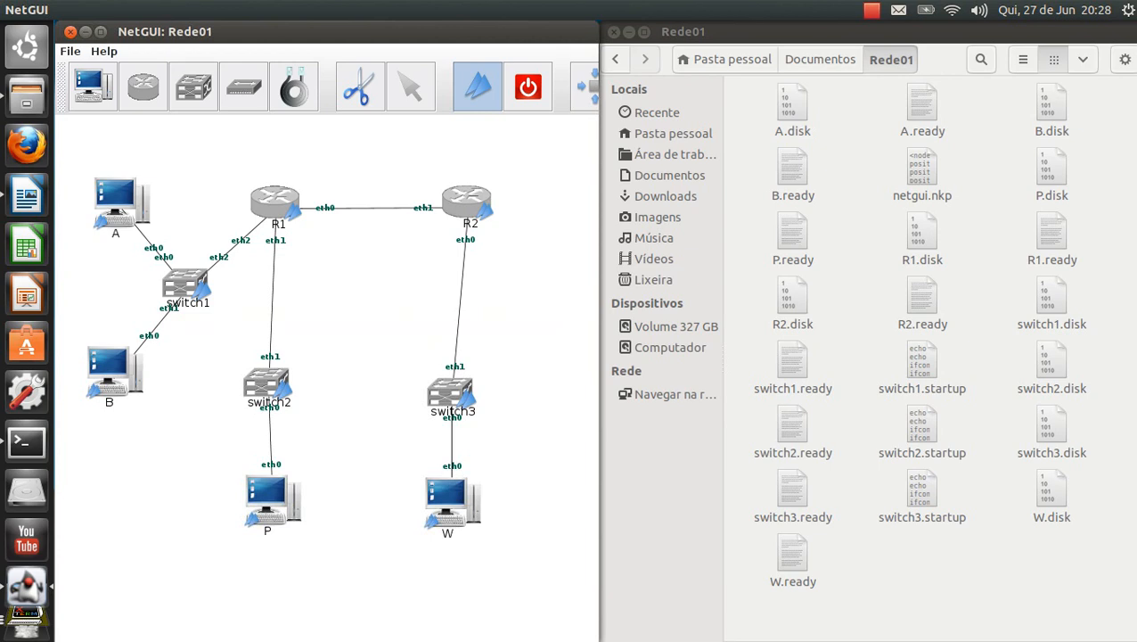
- Highlight A's Ethernet address in the address table of Projeto-Redes.docx and place node A's console over the topology beside it
click(26, 194)
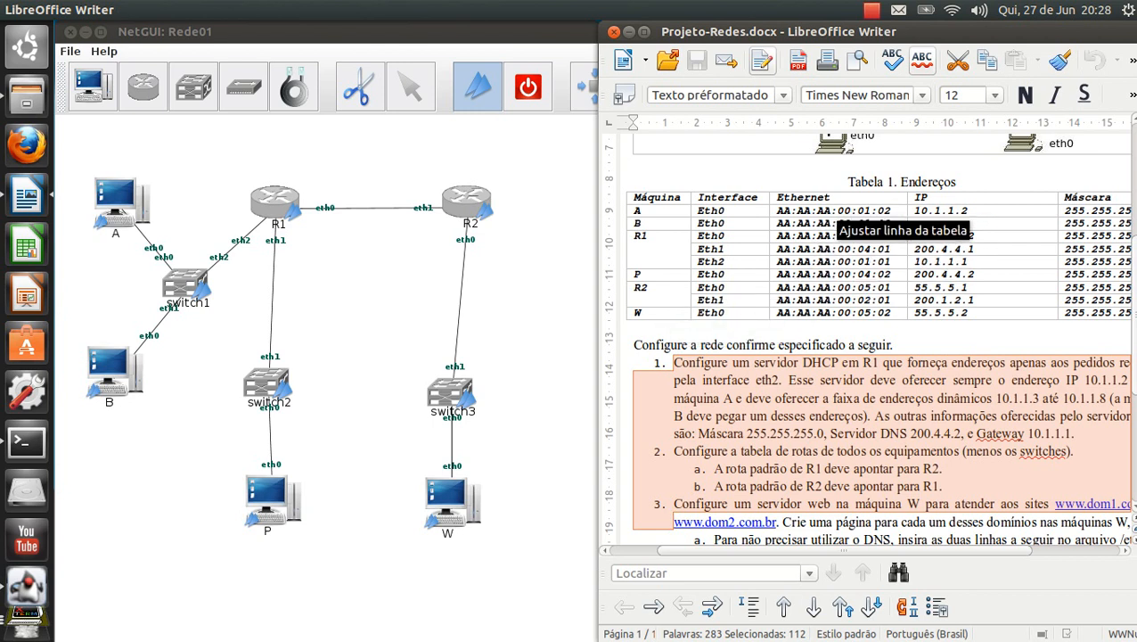
mouse_move(774, 210)
mouse_down()
mouse_move(918, 210)
mouse_move(774, 209)
mouse_up()
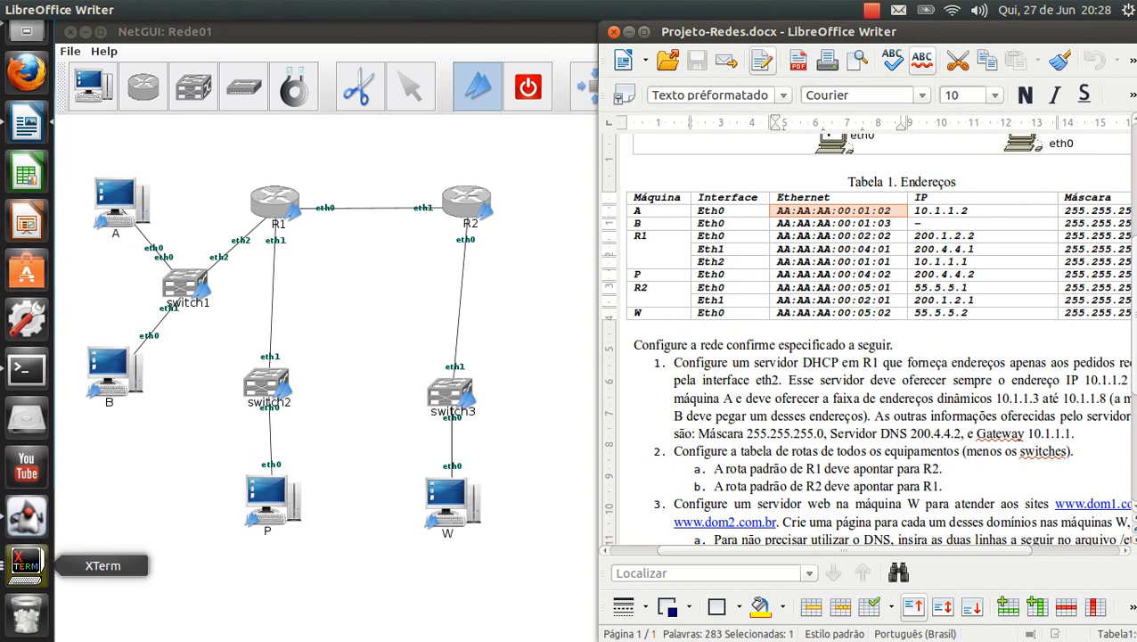
click(26, 630)
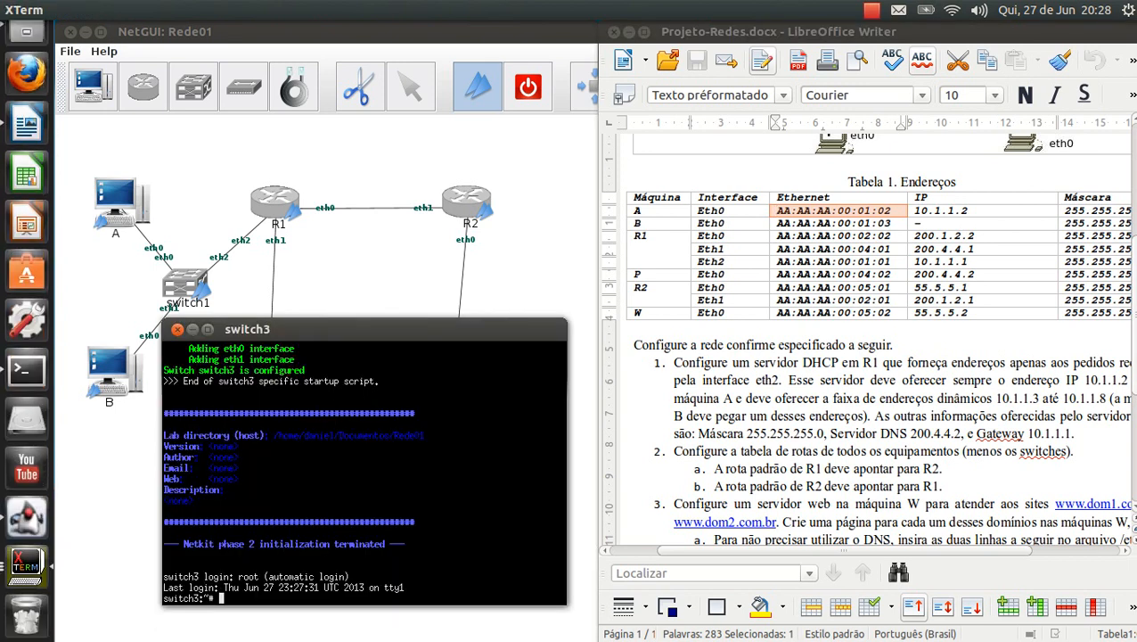
click(26, 614)
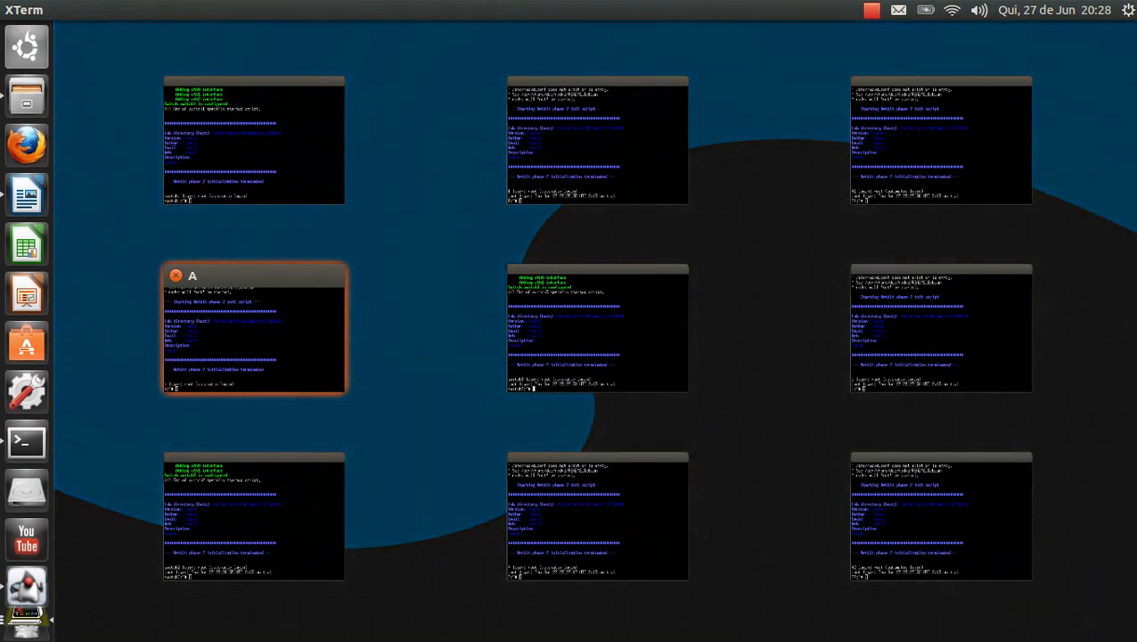
click(254, 329)
click(356, 535)
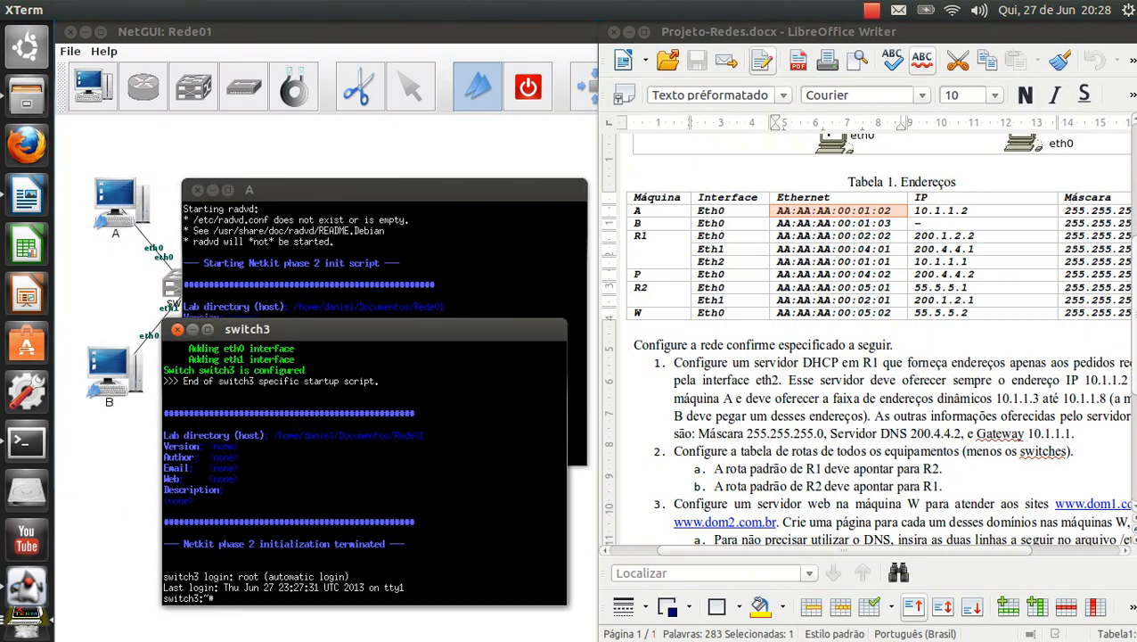
click(192, 328)
drag(357, 189, 420, 2)
drag(446, 72, 441, 71)
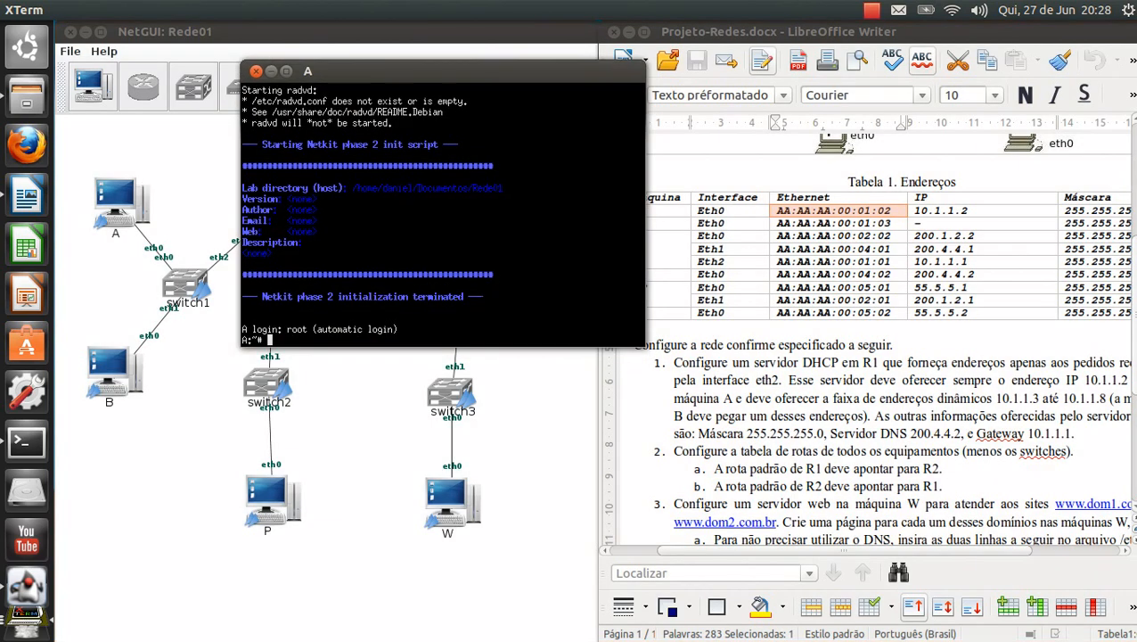
- Run ifconfig eth0 on node A and compare its hardware address with the table, keeping the console clear of the document
text(ifconfig eth0)
key(Return)
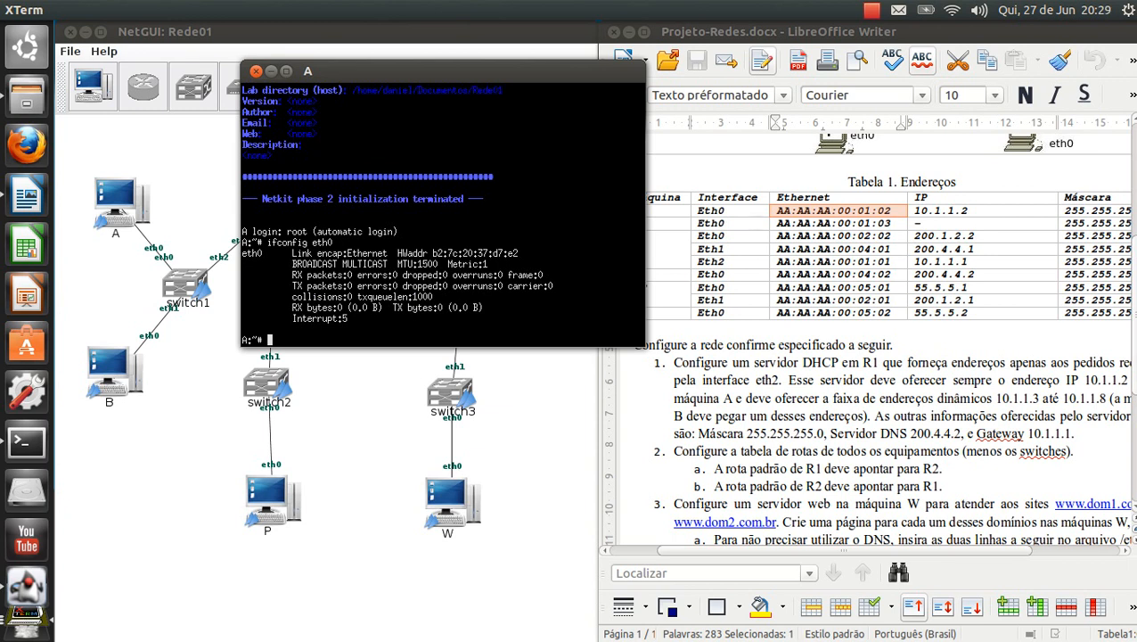
drag(429, 253, 518, 253)
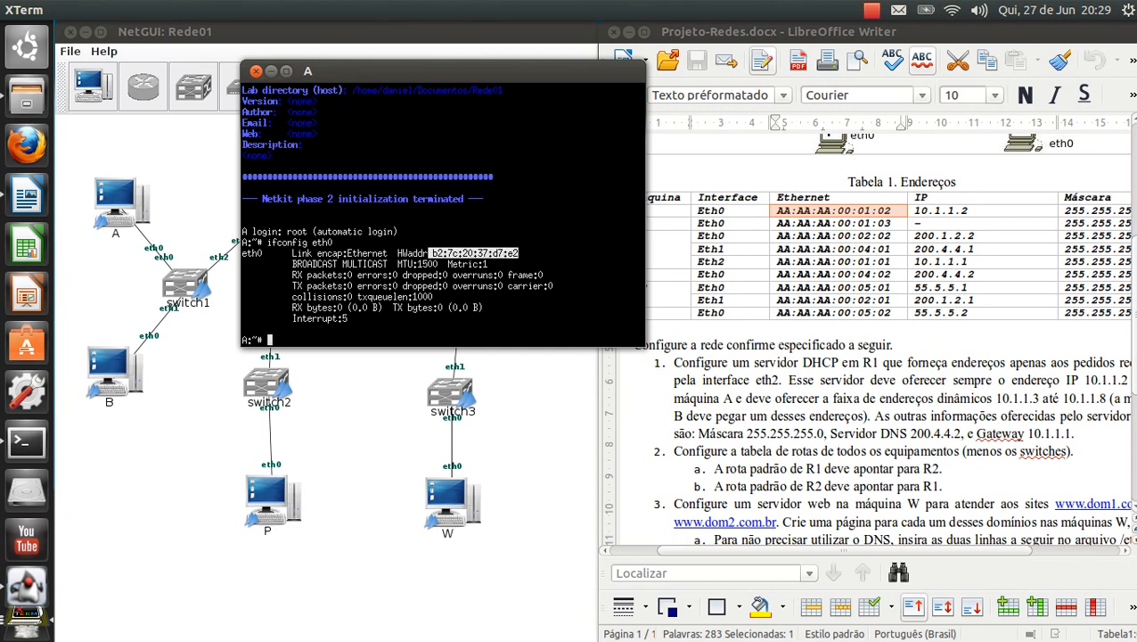
drag(428, 71, 370, 77)
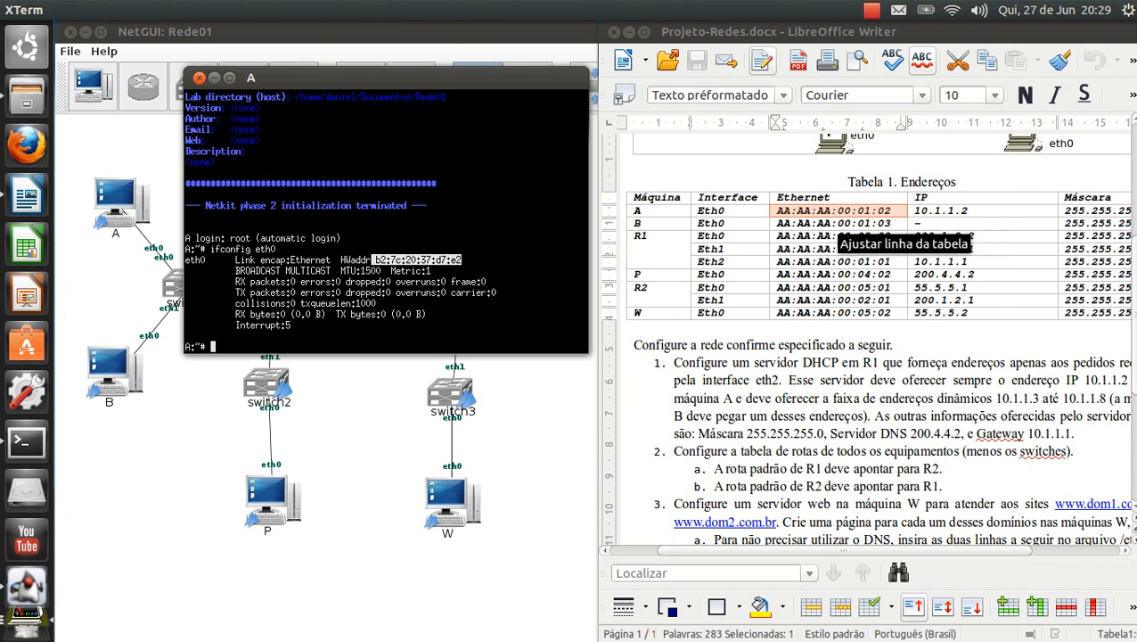
click(417, 260)
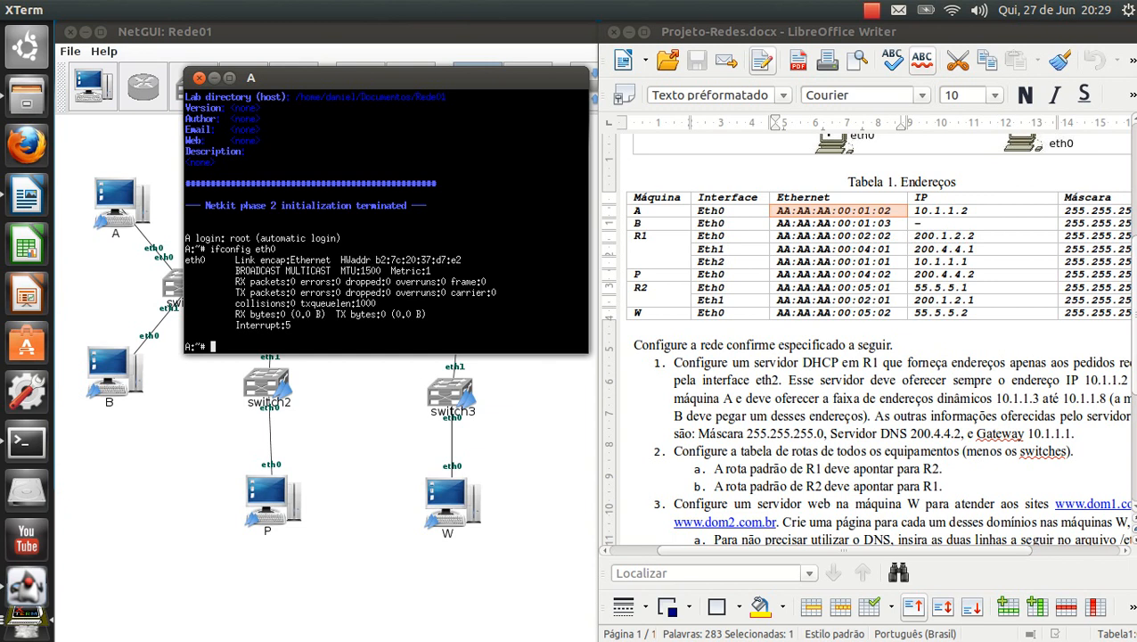
- Assign hardware address aa:aa:aa:00:01:02 to A's eth0 by running ifconfig eth0 down hw ether aa:aa:aa:00:01:02 up
text(ifconfig eth0 down hw ether )
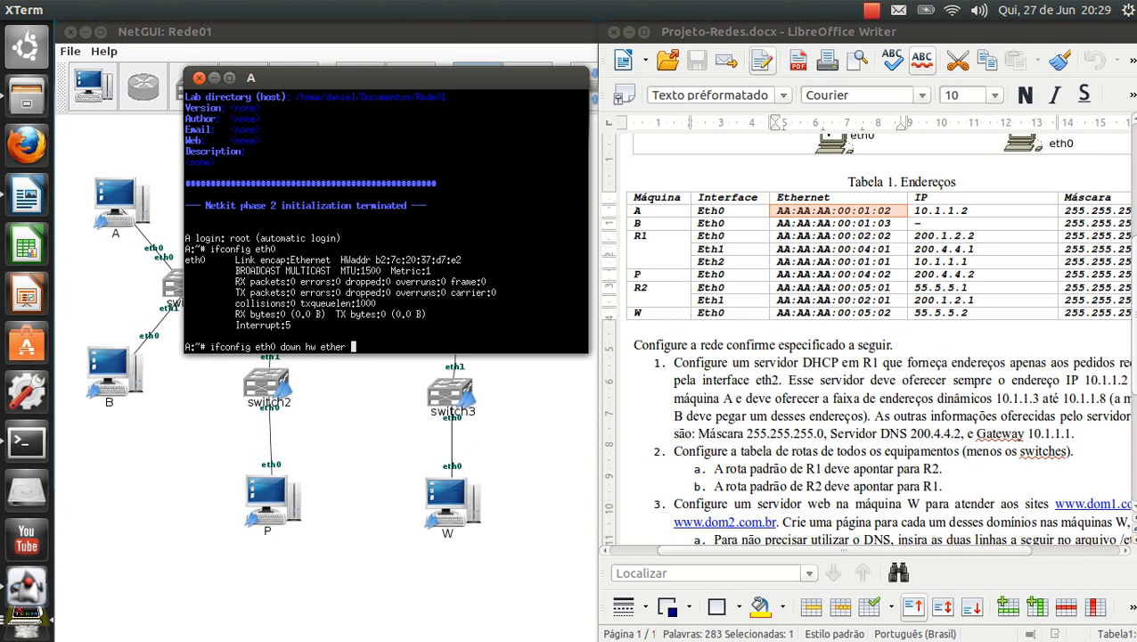
text(aa:aa:aa:00:01>)
key(BackSpace)
text(:02 )
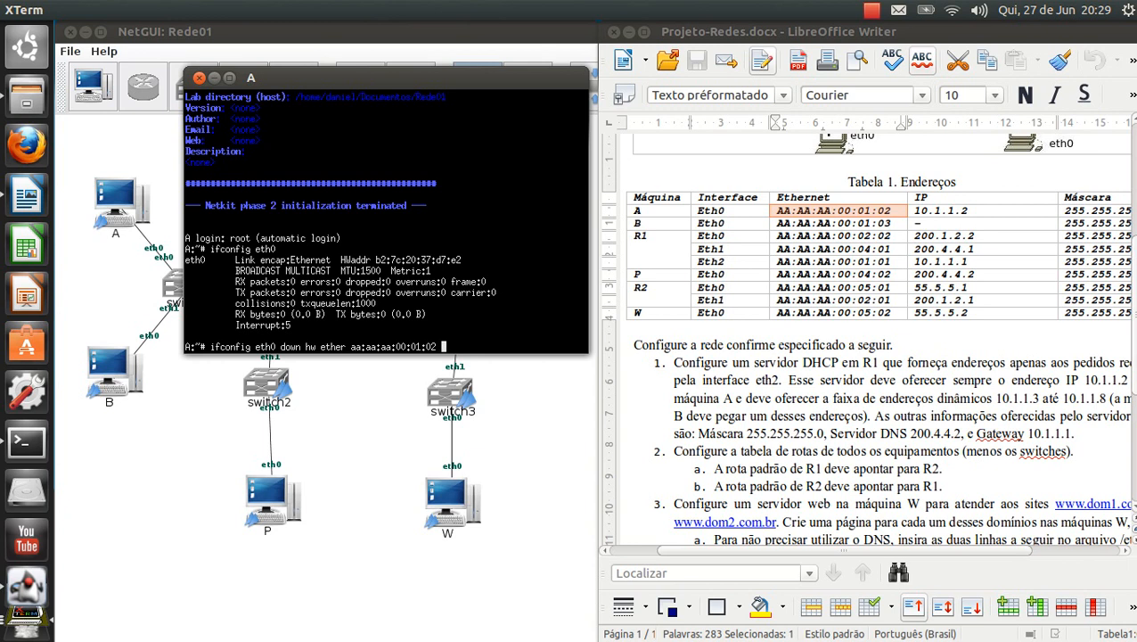
text(up)
key(Return)
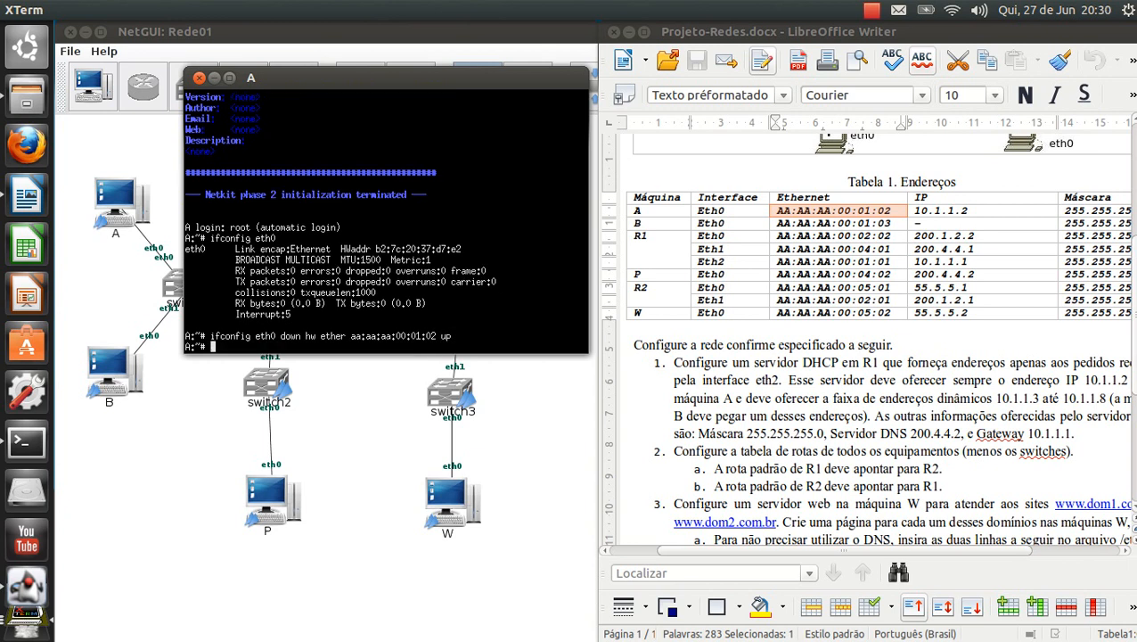
- Run ifconfig eth0 again on node A and highlight the address-setting command and the HWaddr value to check the address
key(Up)
key(BackSpace)
key(BackSpace)
key(BackSpace)
key(BackSpace)
key(BackSpace)
key(BackSpace)
key(BackSpace)
key(BackSpace)
key(BackSpace)
key(BackSpace)
key(BackSpace)
key(BackSpace)
key(BackSpace)
key(BackSpace)
key(BackSpace)
key(BackSpace)
key(BackSpace)
key(BackSpace)
key(BackSpace)
key(BackSpace)
key(Return)
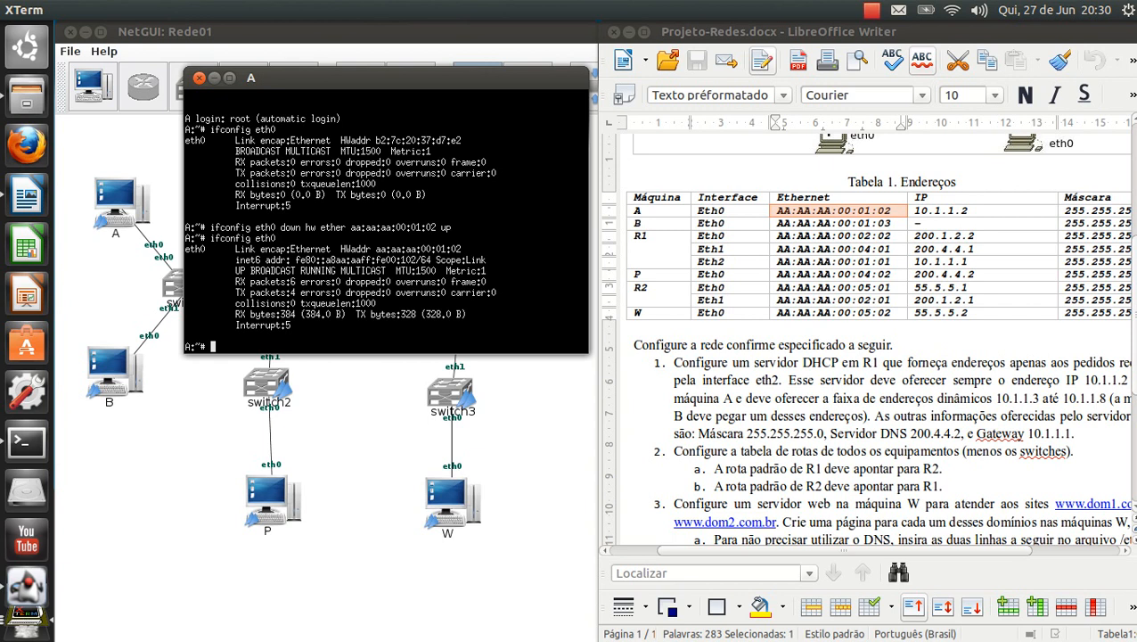
drag(208, 228, 451, 227)
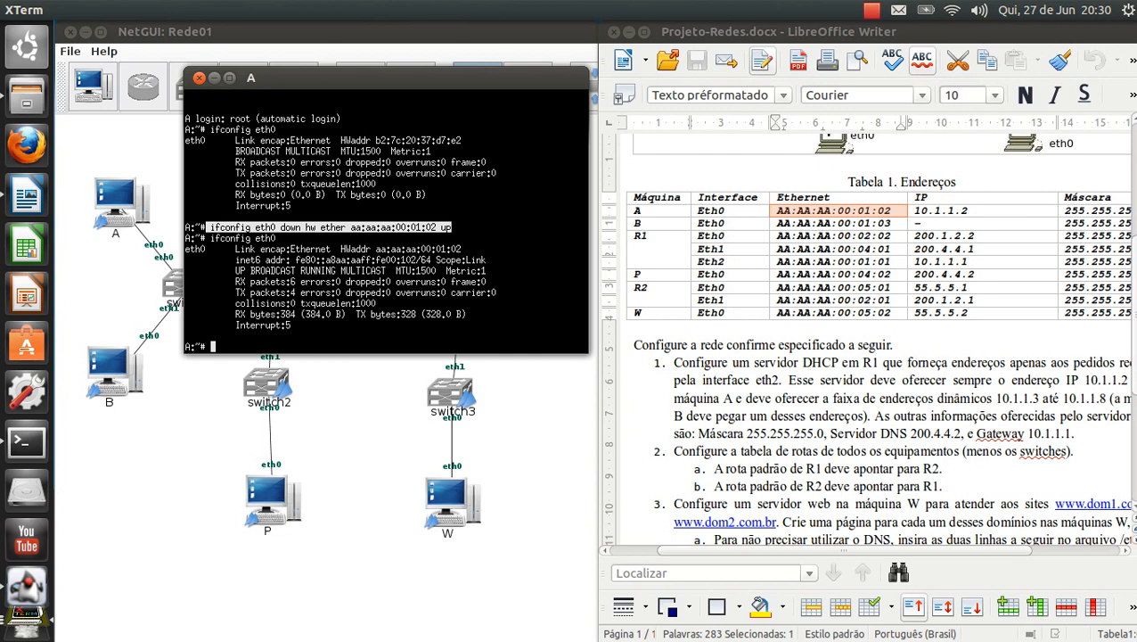
drag(341, 248, 464, 248)
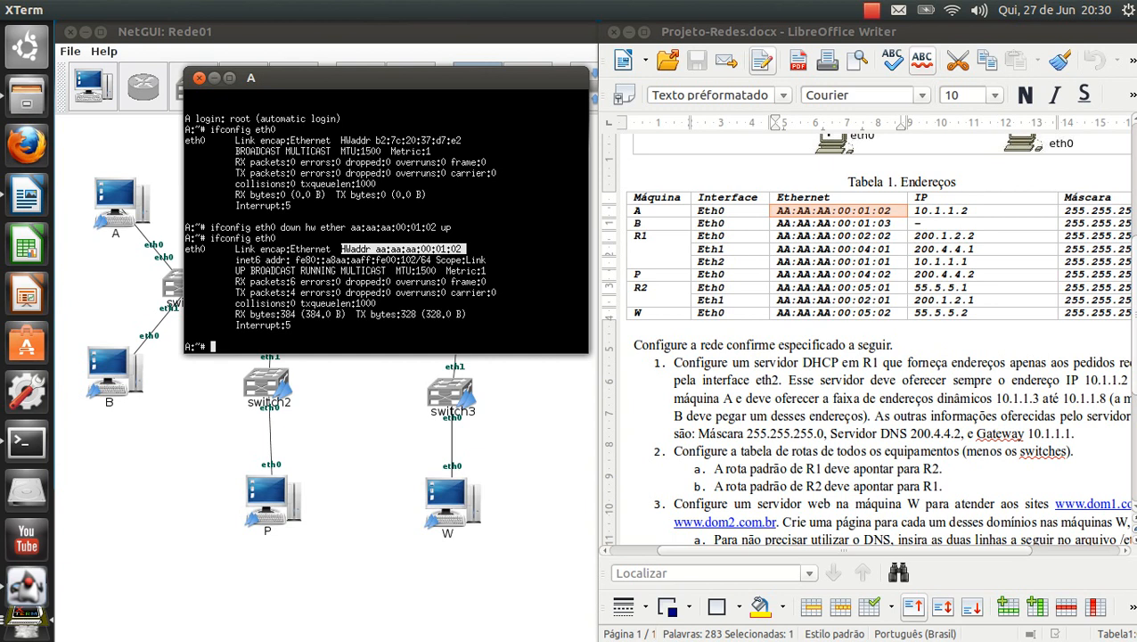
- Shut down node A in NetGUI and start it again with the Rede01 folder shown, moving its console over the topology
click(383, 34)
click(528, 87)
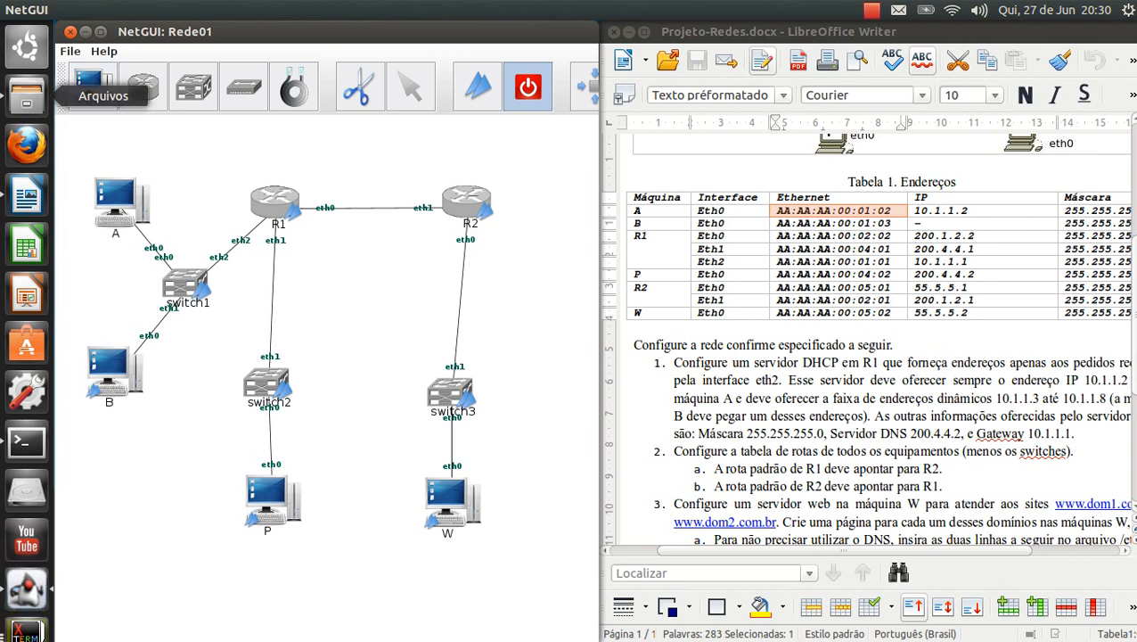
click(26, 95)
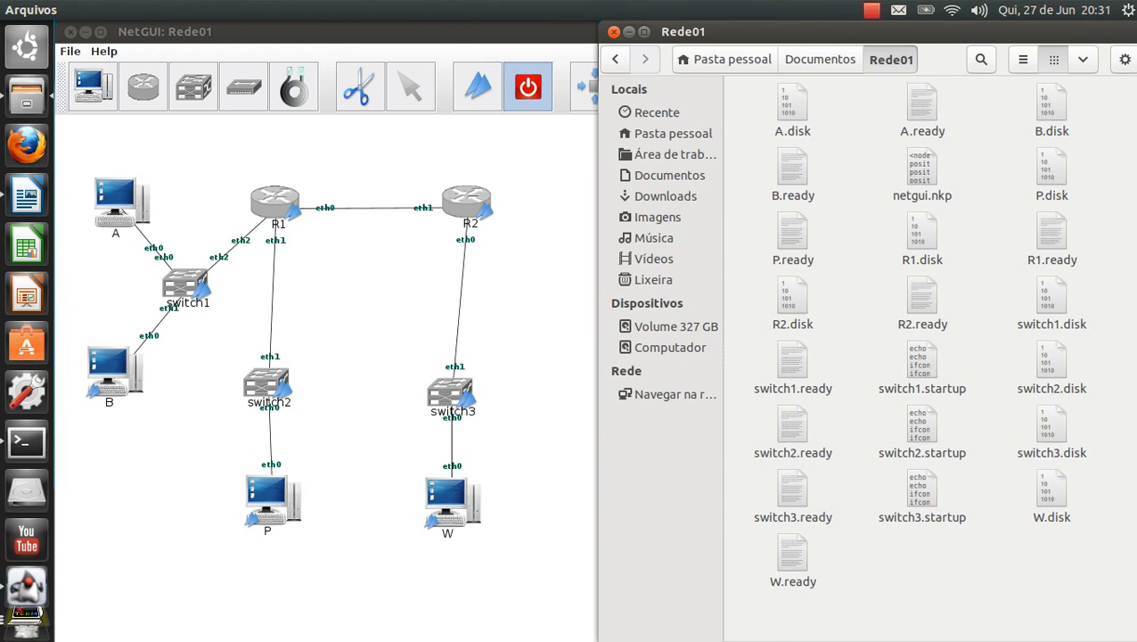
click(477, 86)
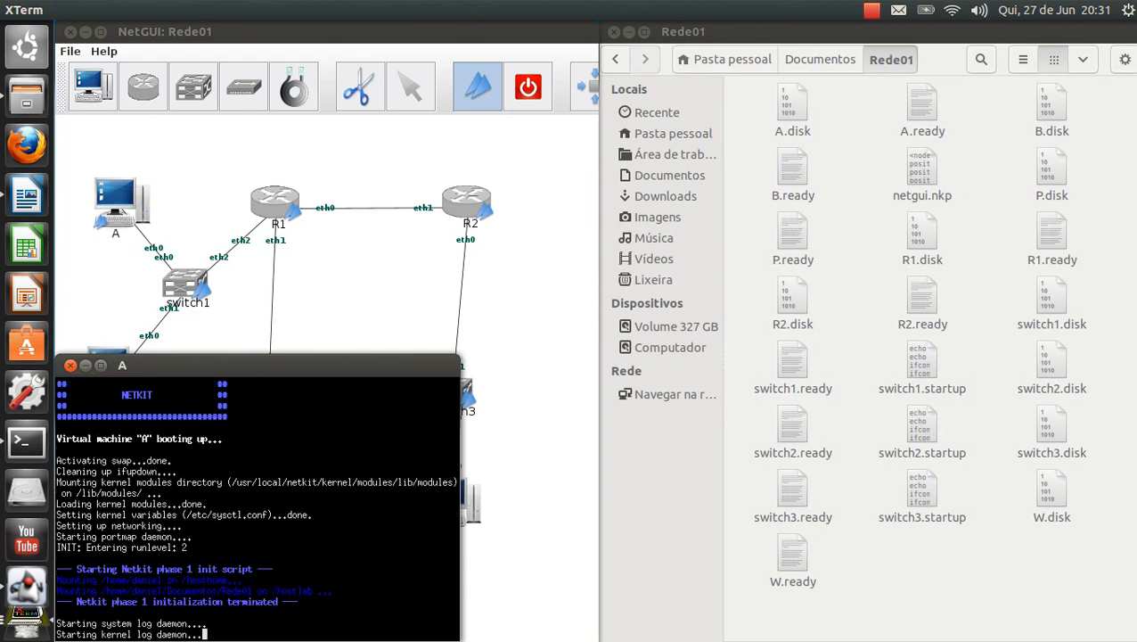
drag(257, 366, 394, 128)
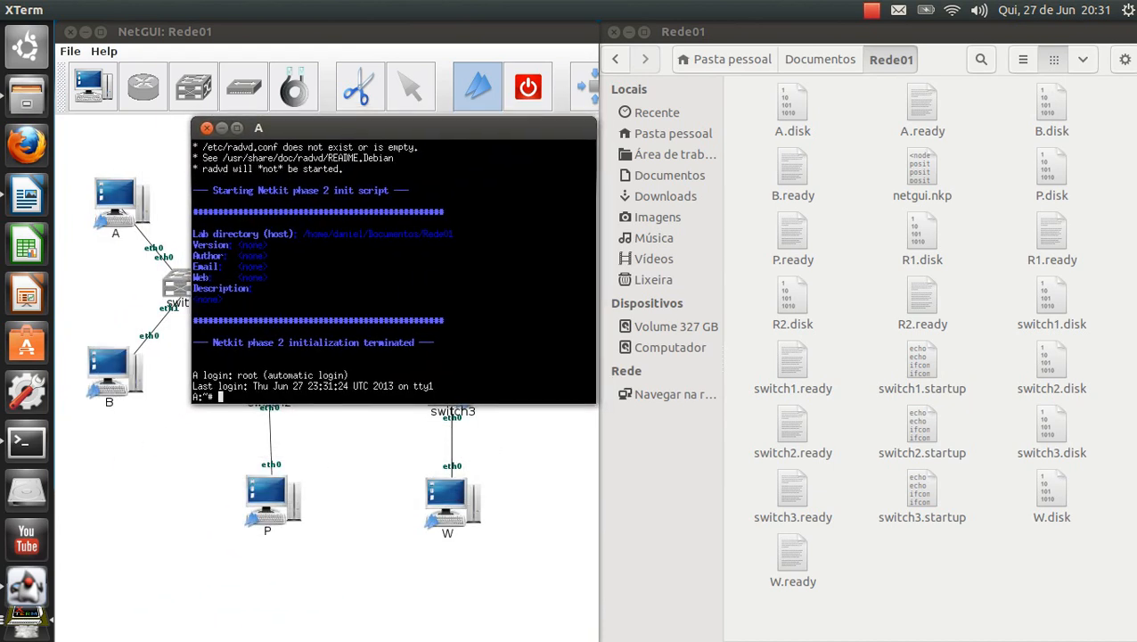
- Check the hardware address of eth0 on the restarted node A with ifconfig eth0
text(ifconfig eth0)
key(Return)
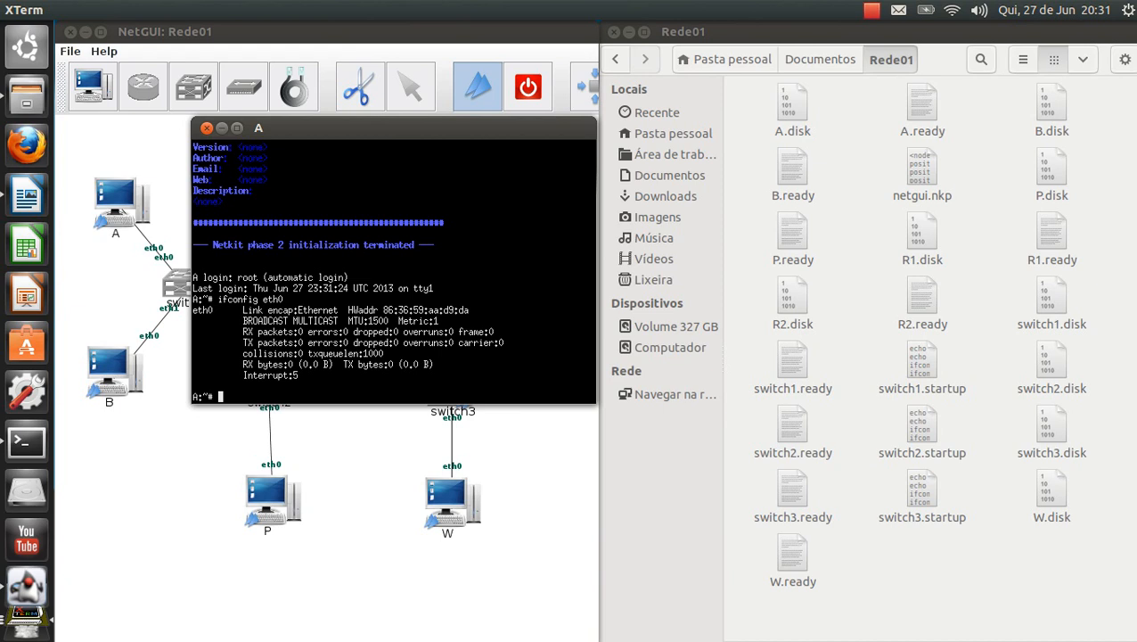
drag(383, 310, 469, 309)
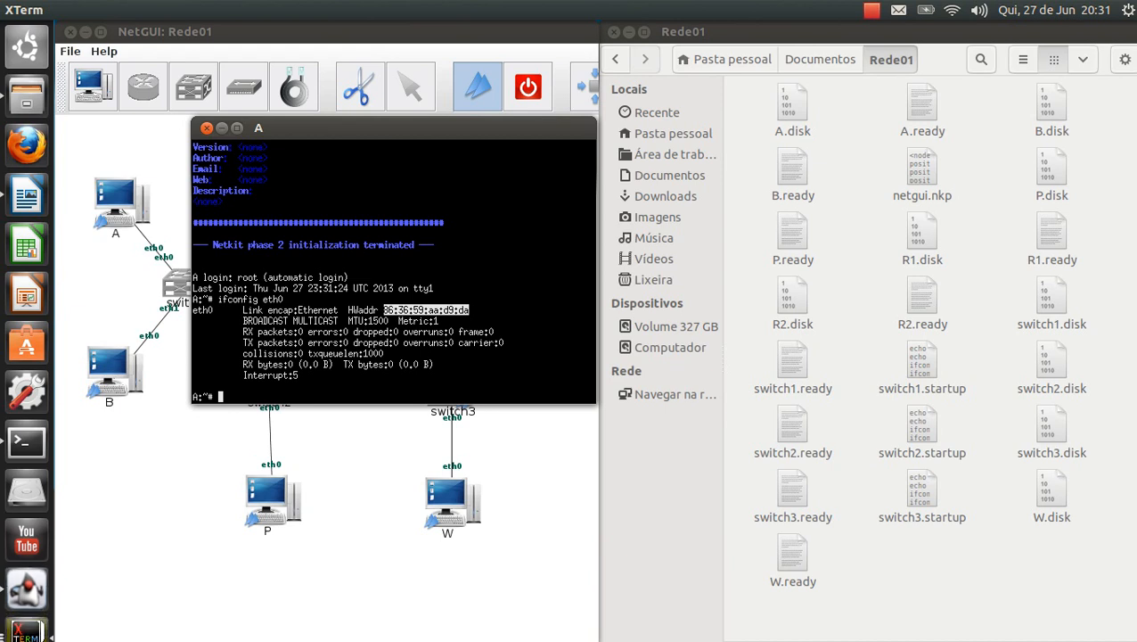
- Show the address table in Projeto-Redes.docx again and shut down all nodes of the NetGUI topology
key(alt+Tab)
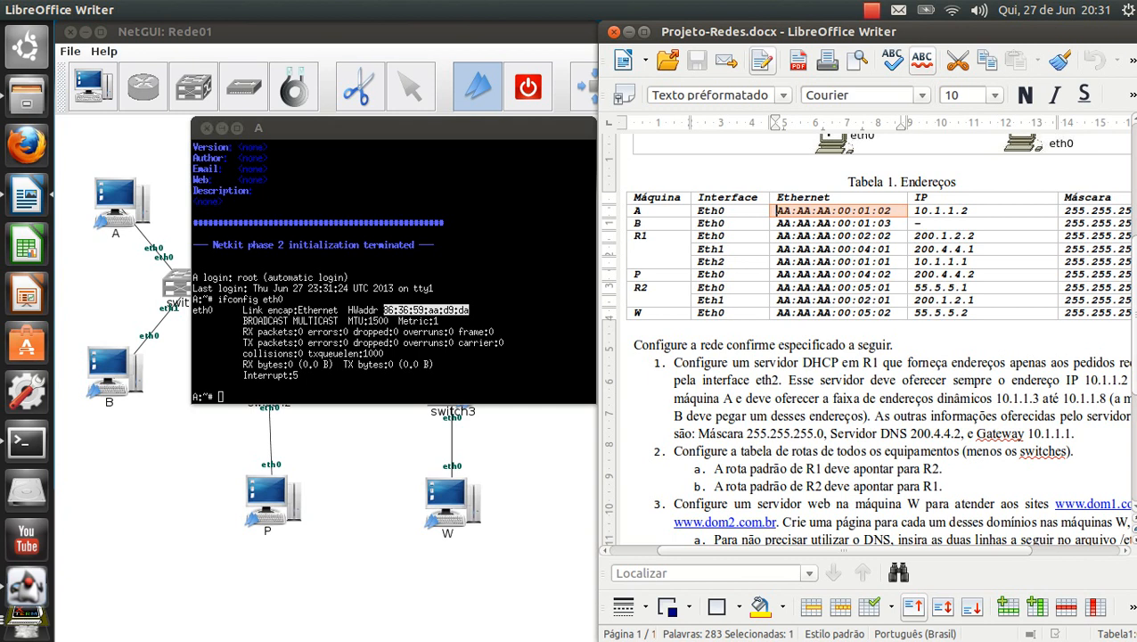
click(478, 86)
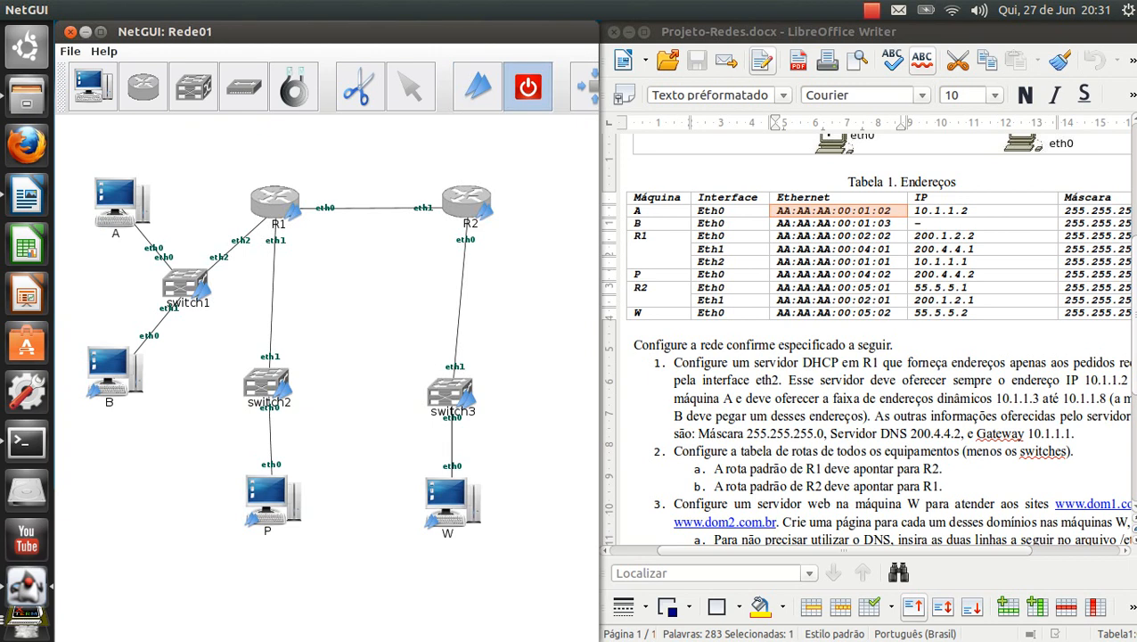
click(478, 87)
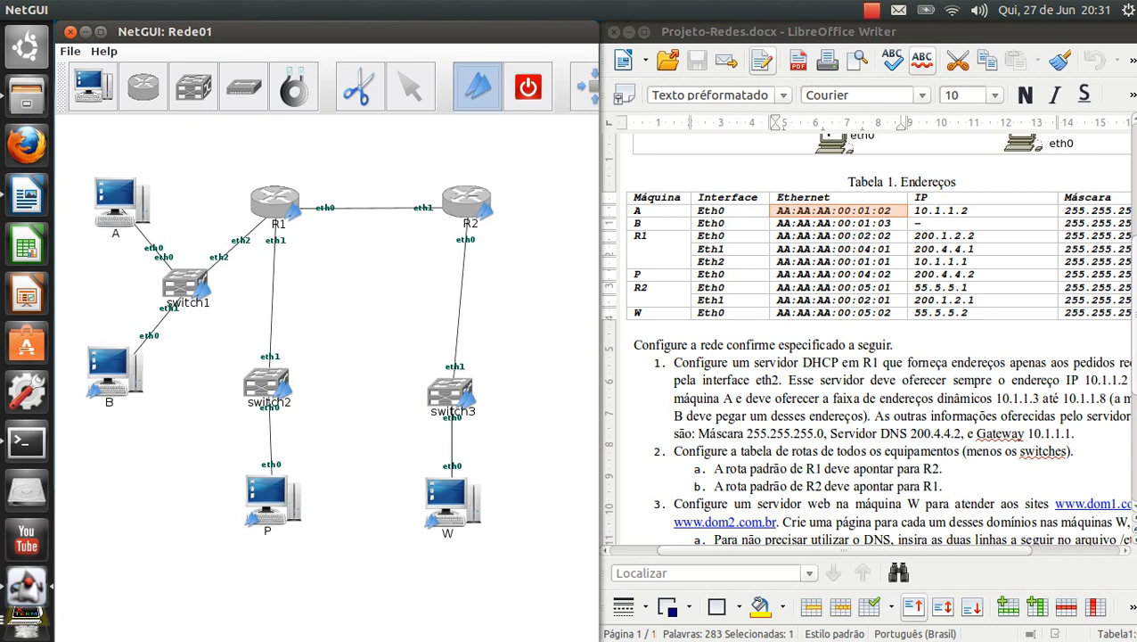
click(527, 86)
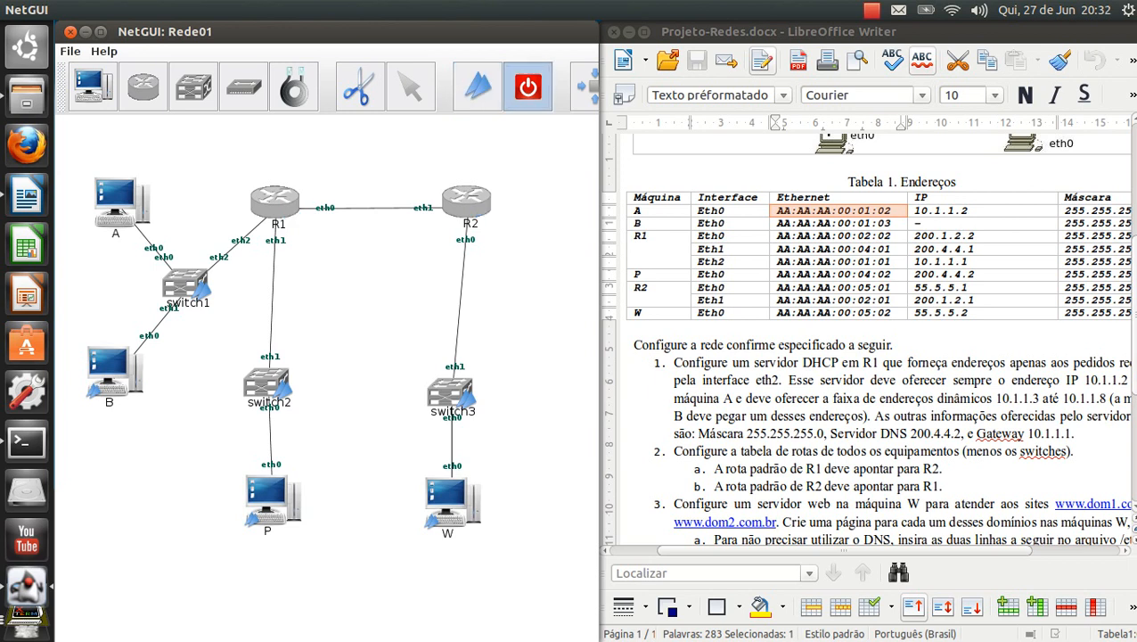
click(202, 280)
click(285, 385)
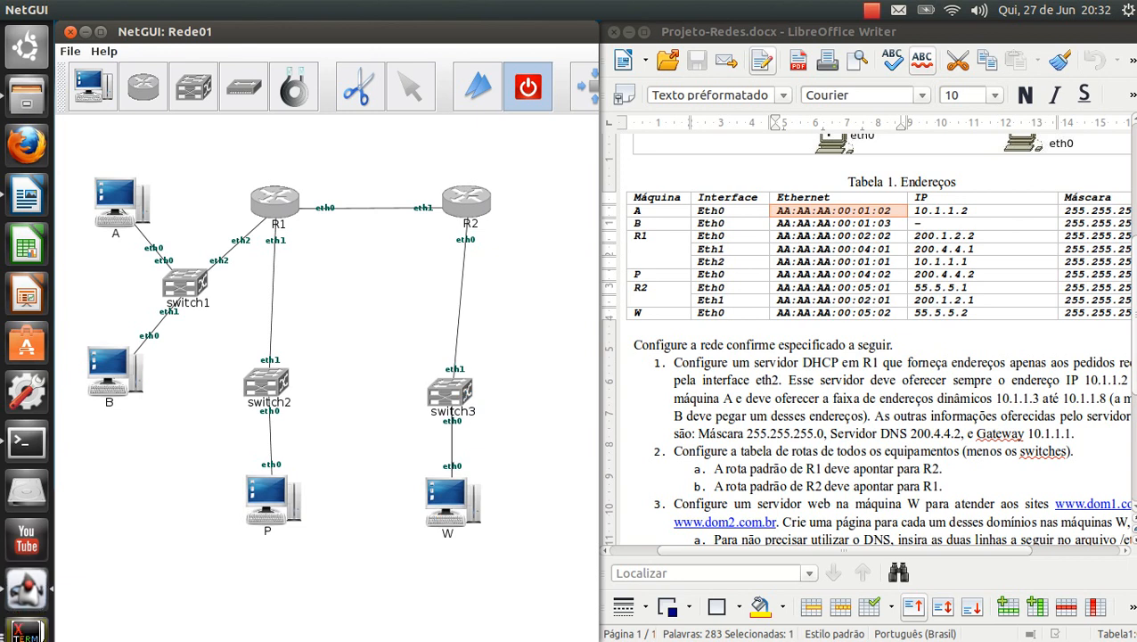
click(27, 442)
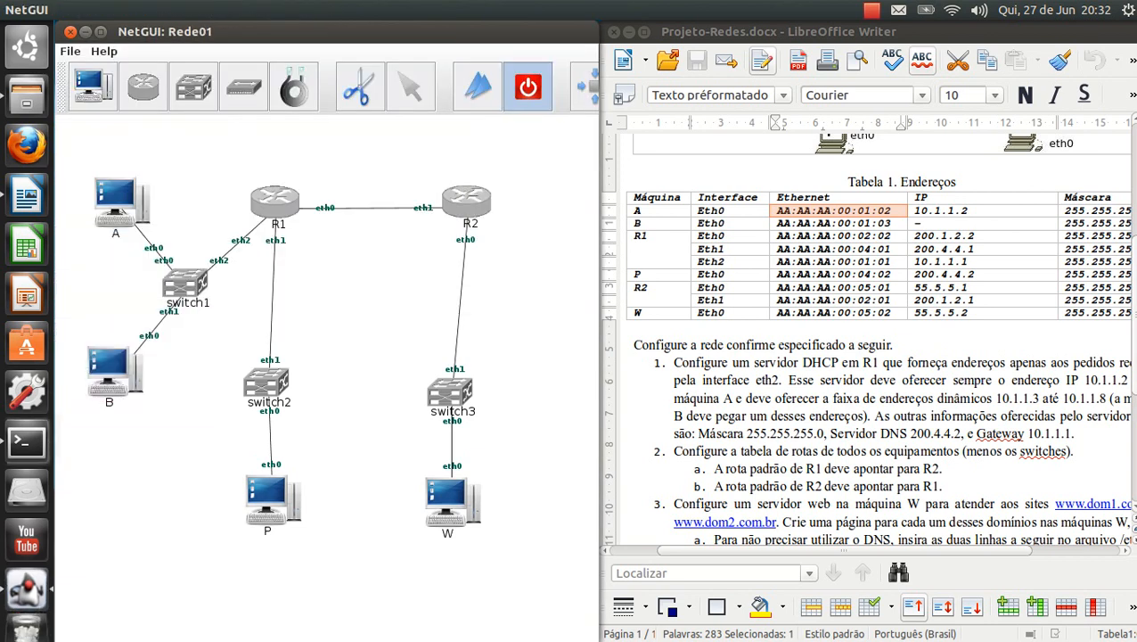
- Create an empty document named A.startup in the Rede01 folder
click(27, 95)
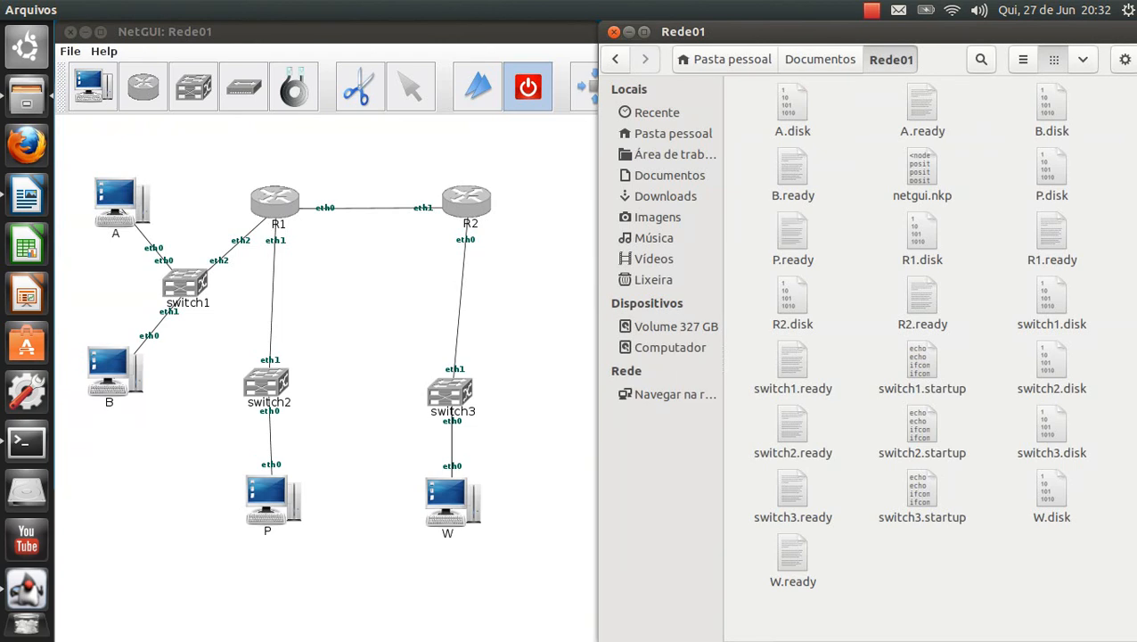
right_click(836, 135)
mouse_move(906, 167)
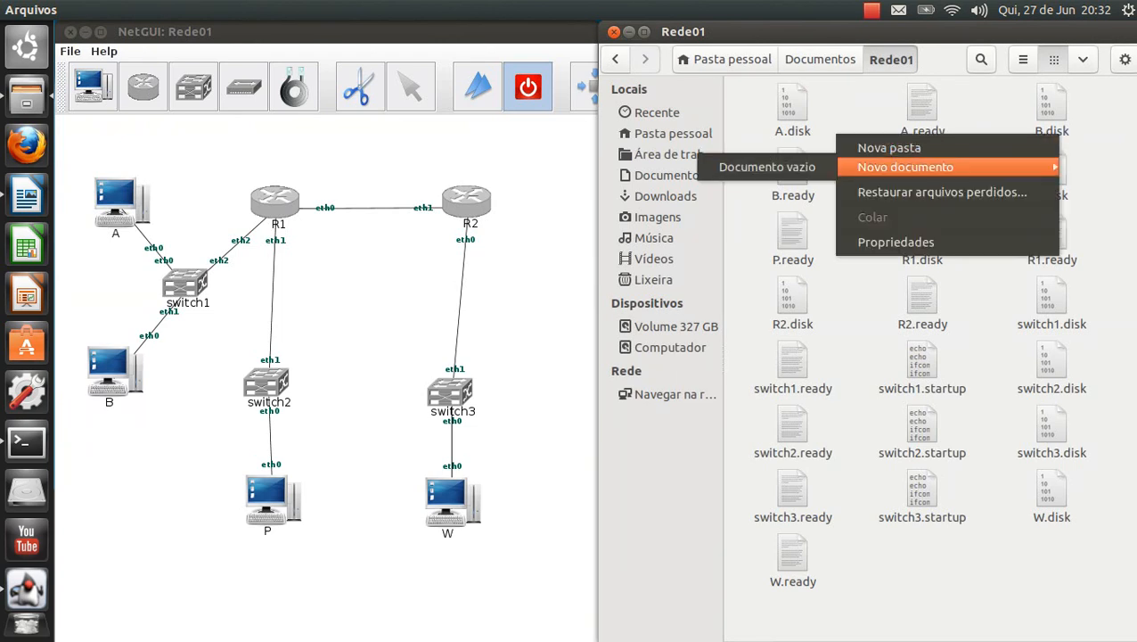
click(767, 167)
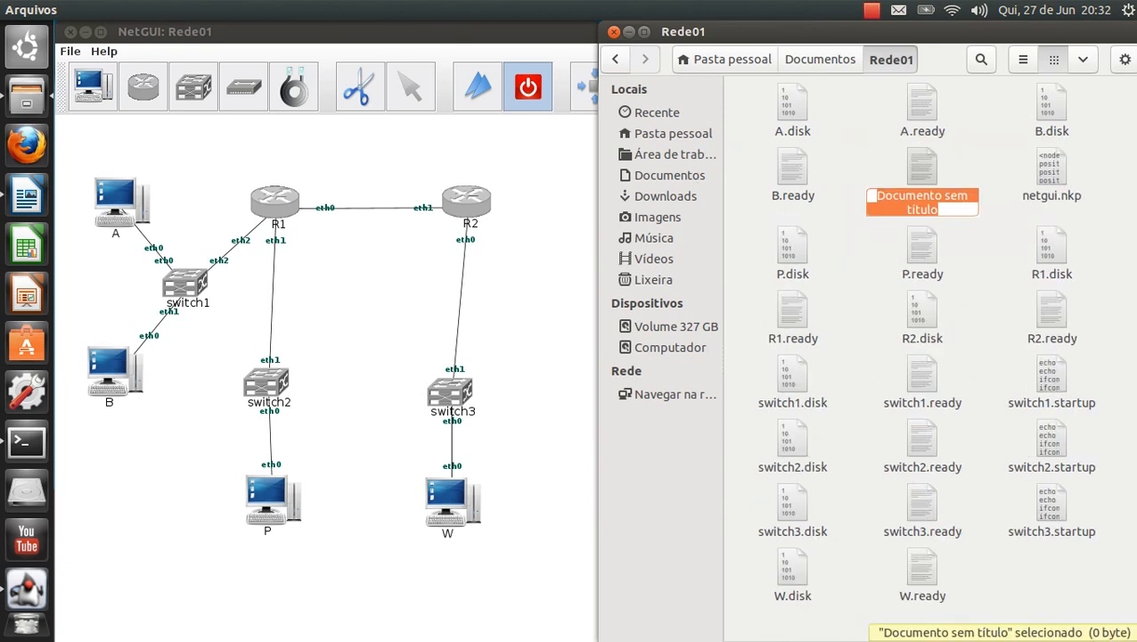
text(A.startup)
key(Return)
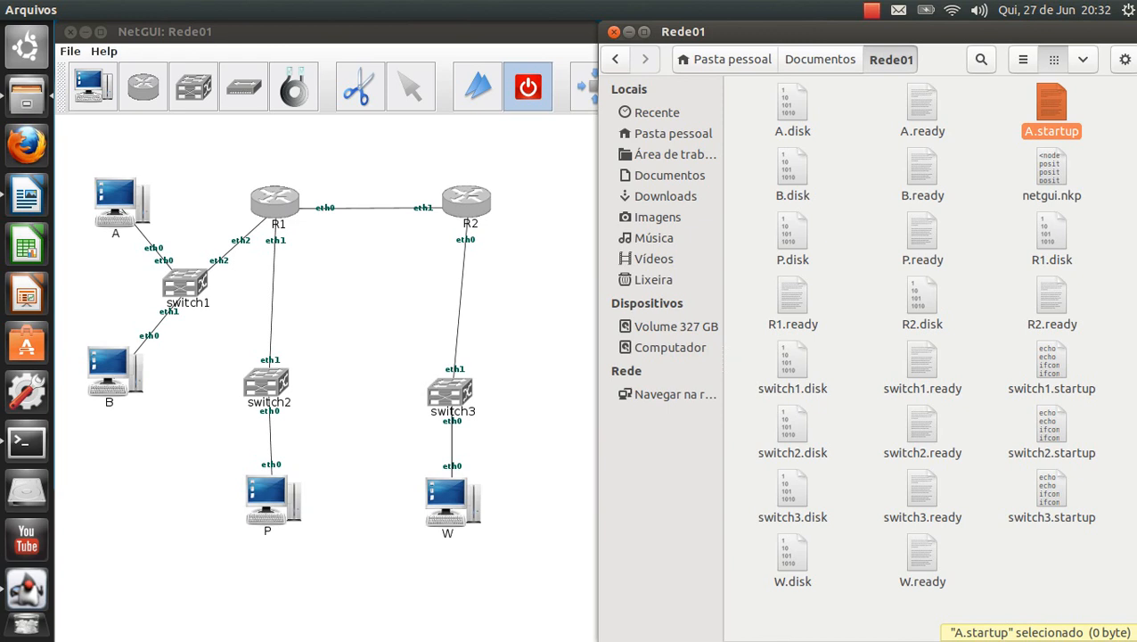
- Open A.startup, enter the line "ifconfig eth0 down hw ether aa:aa:aa:00:01:02 up" and save the file
key(Return)
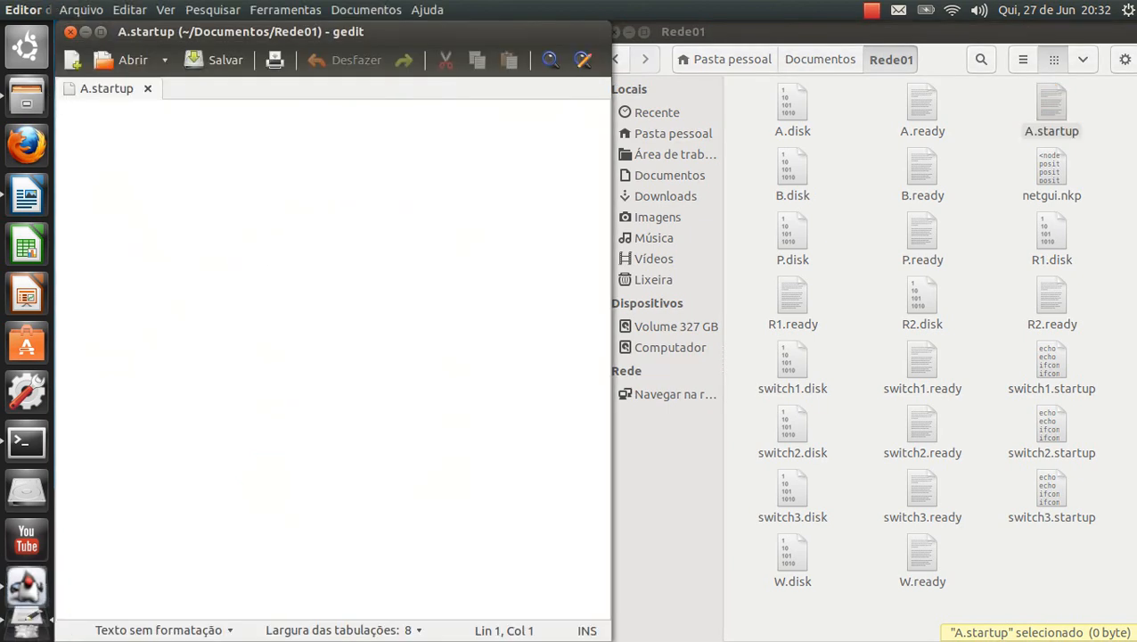
text(i)
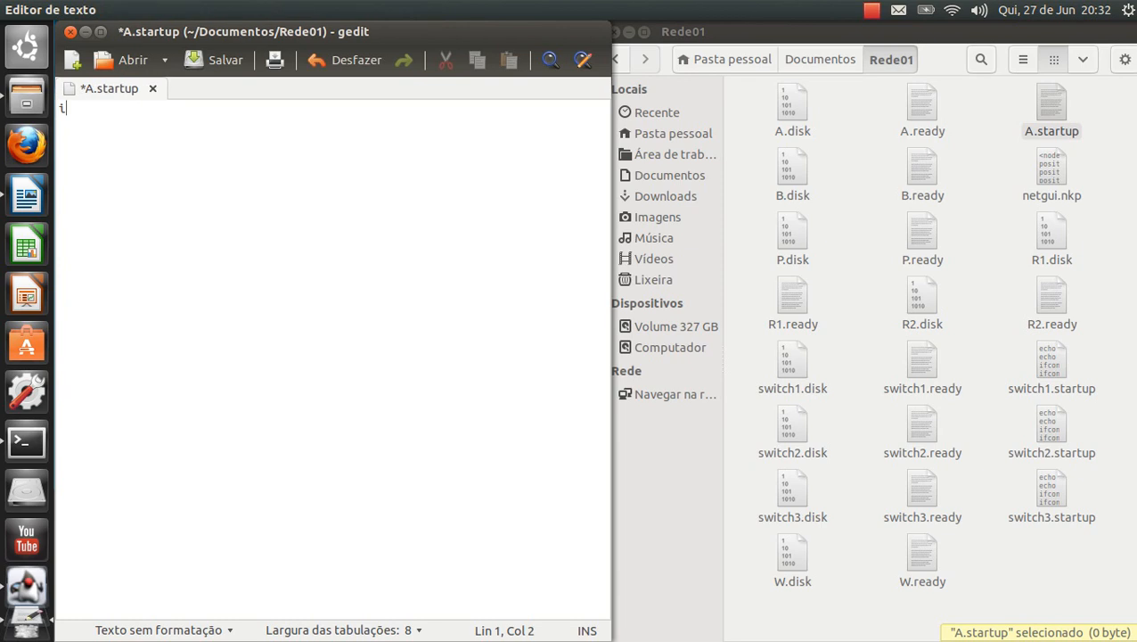
text(fconfig )
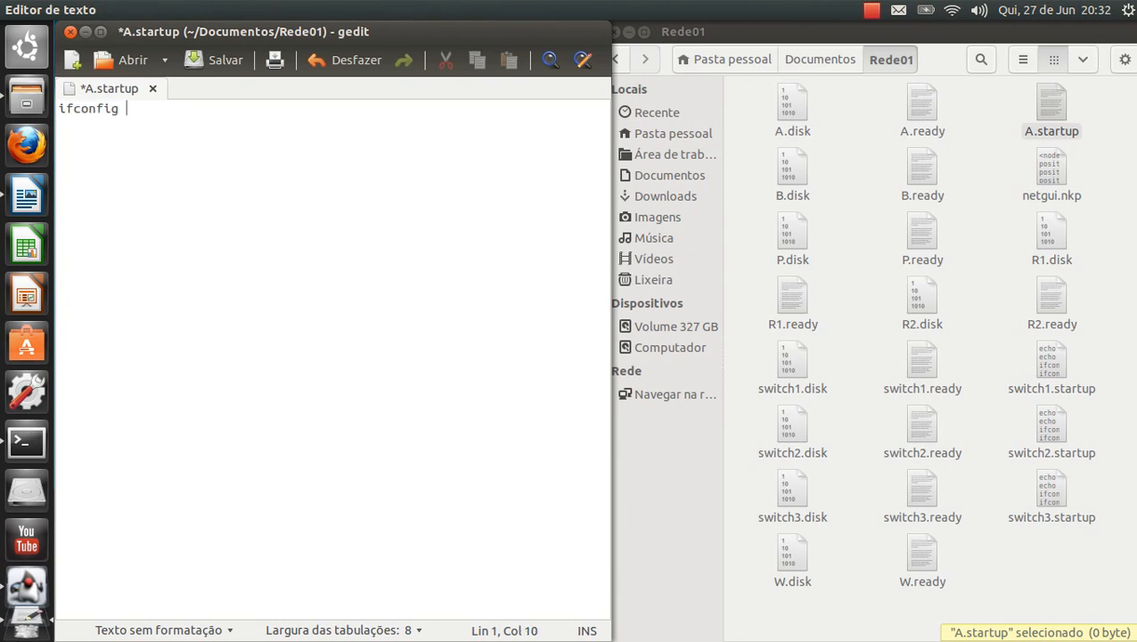
text(eth0 down hw )
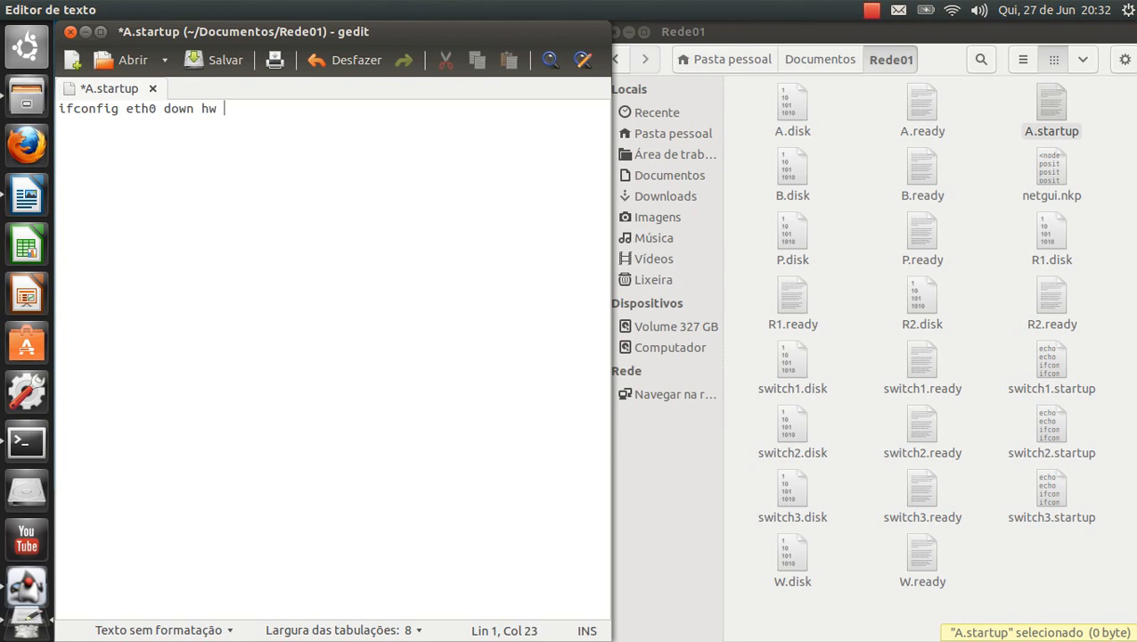
text(ether aa:aa:aa:)
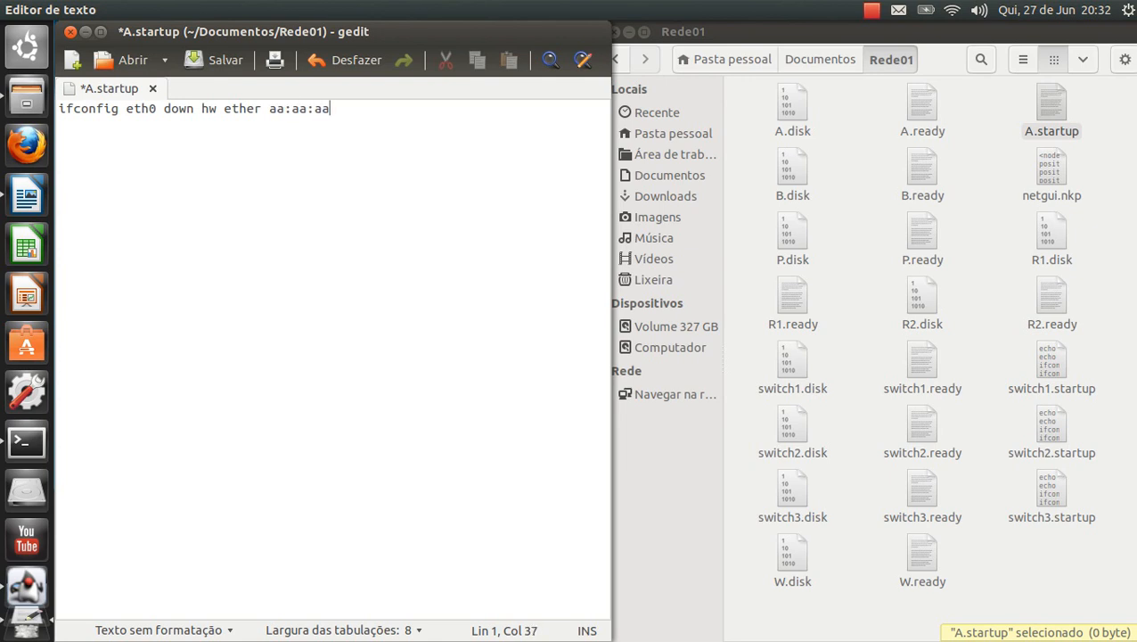
text(00:01:02 up)
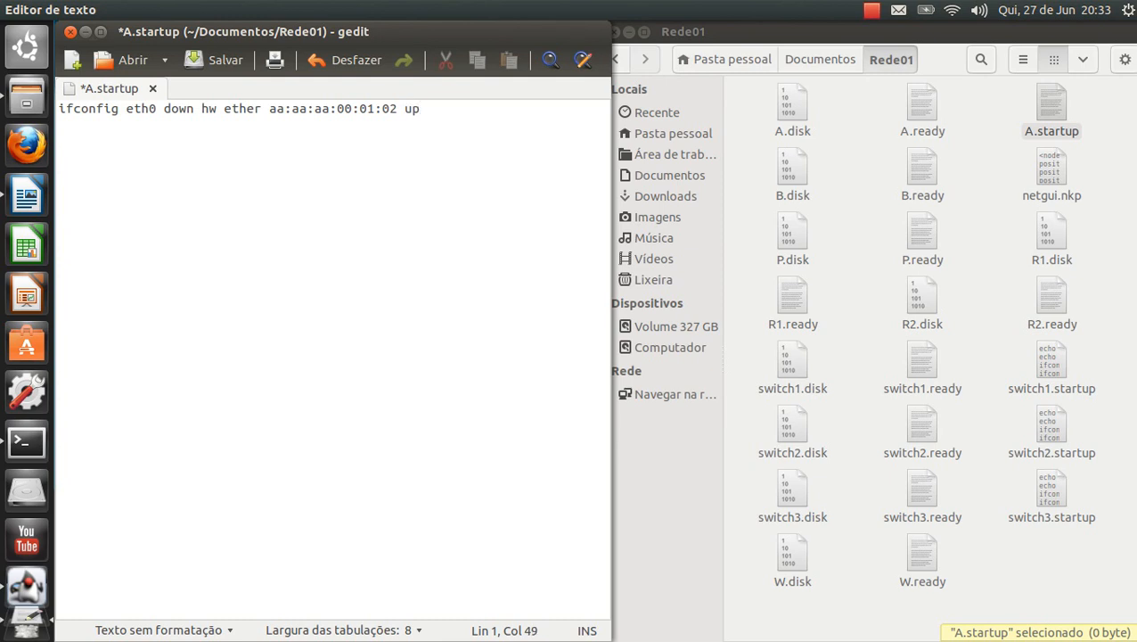
key(ctrl+s)
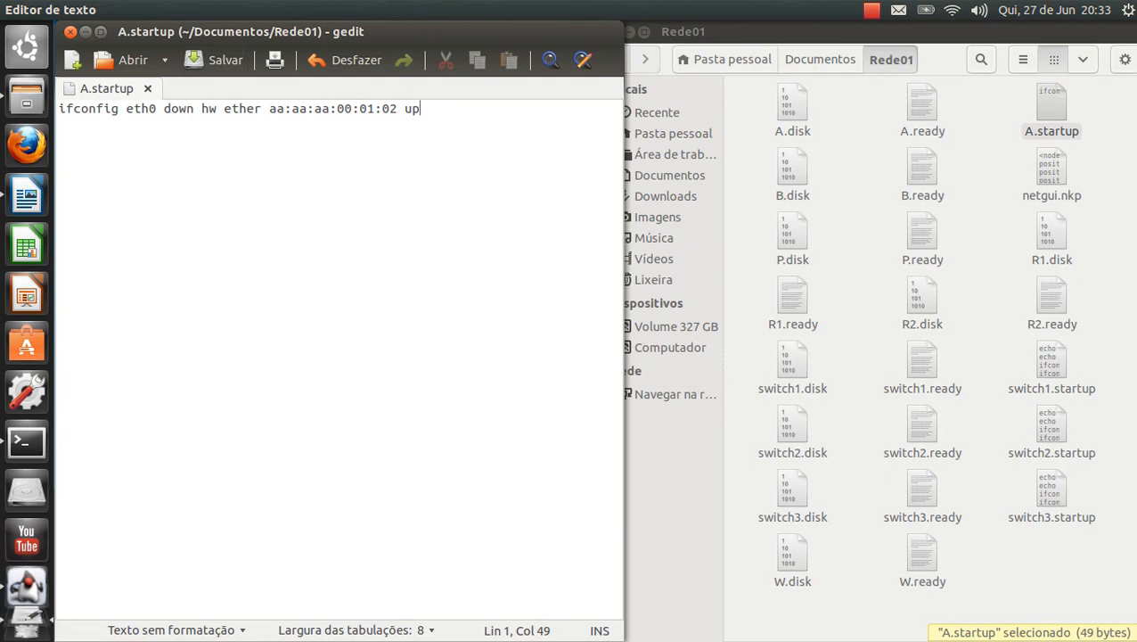
- Create a new empty document and save it in the Rede01 folder as B.startup
key(ctrl+n)
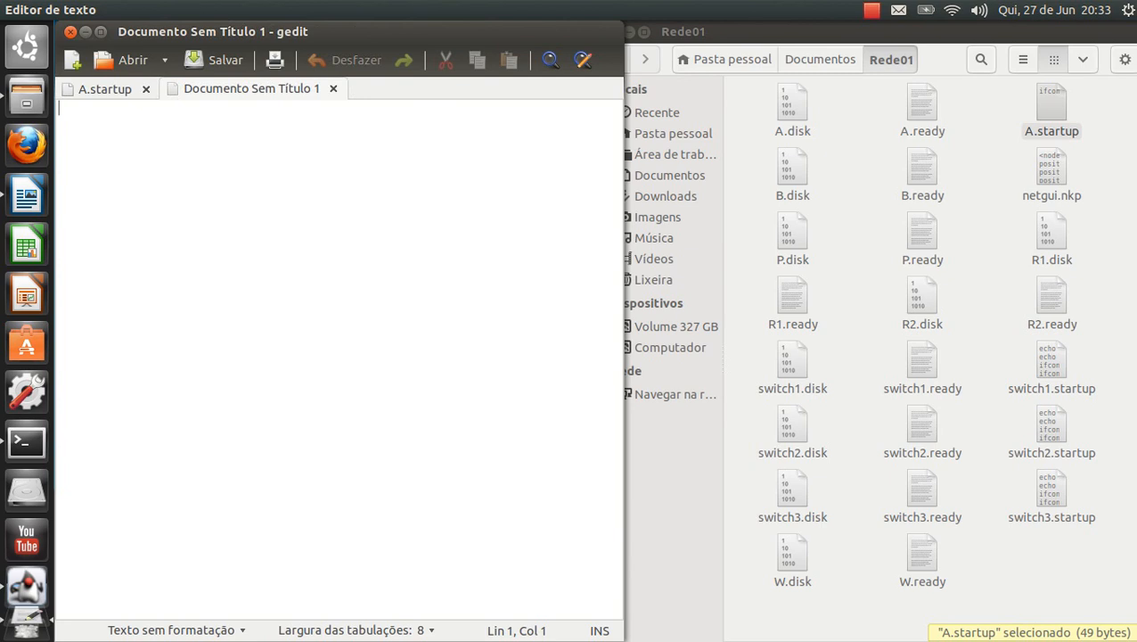
click(216, 60)
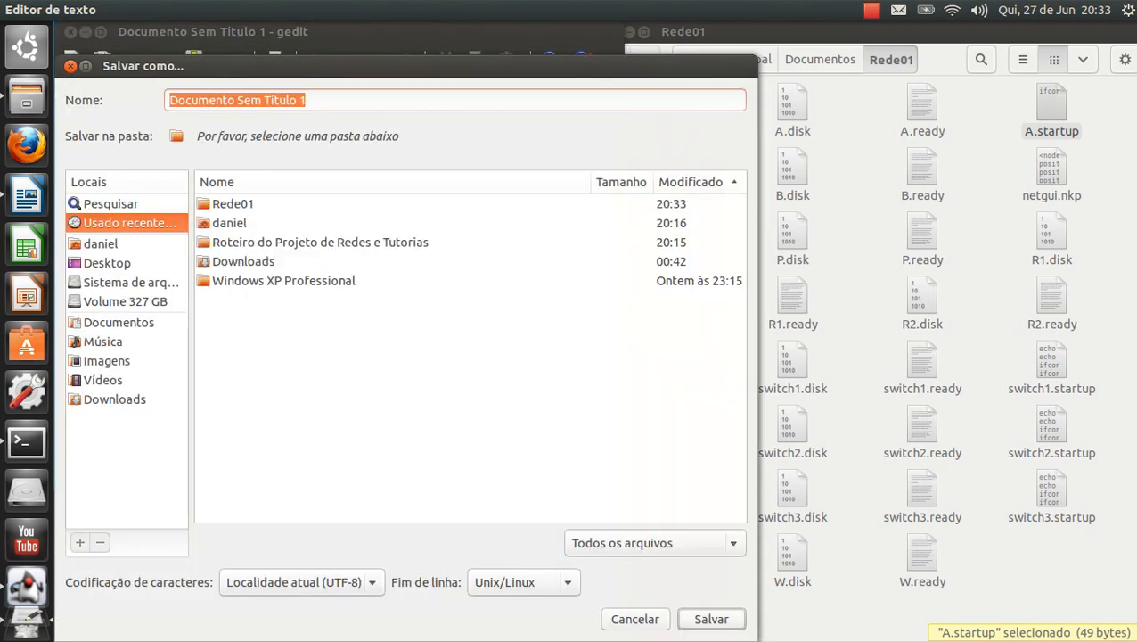
double_click(232, 204)
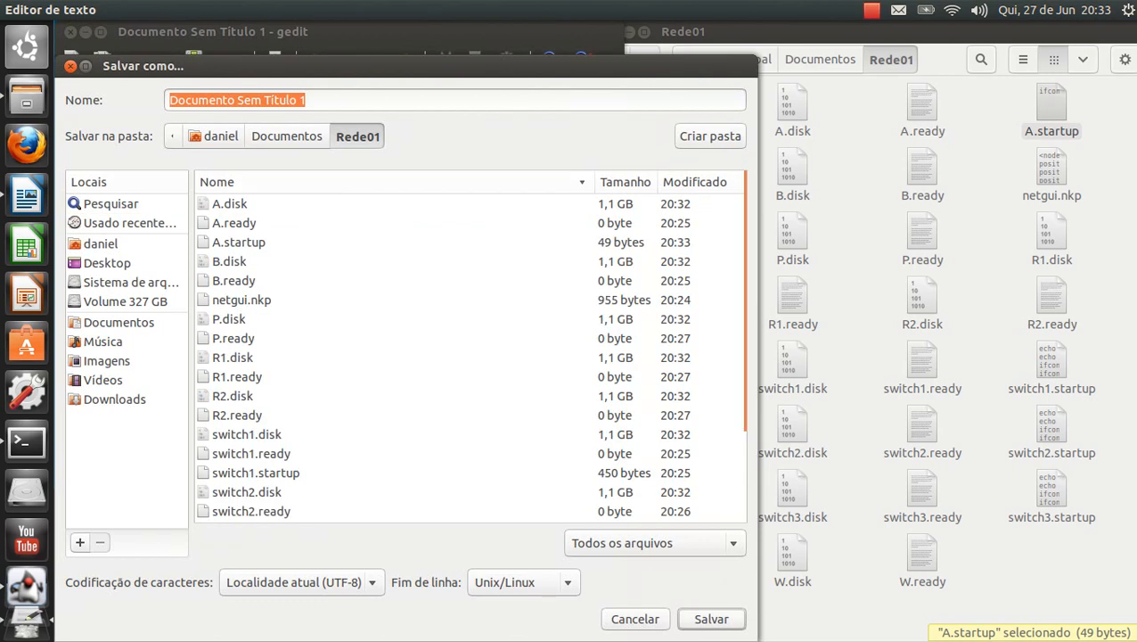
text(B)
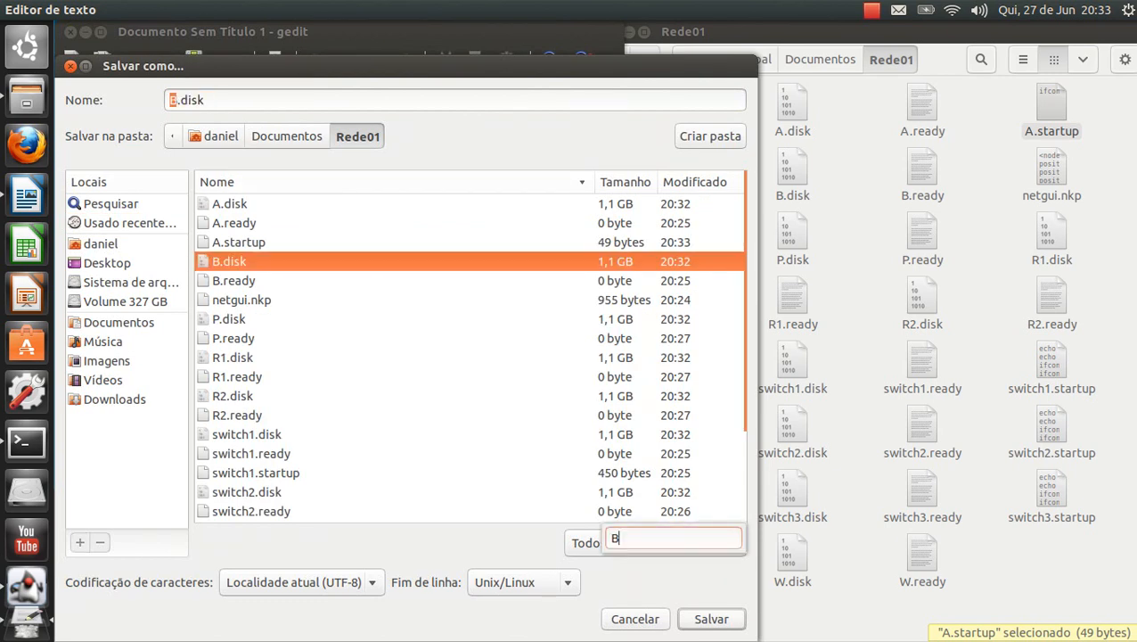
text(.)
text(B)
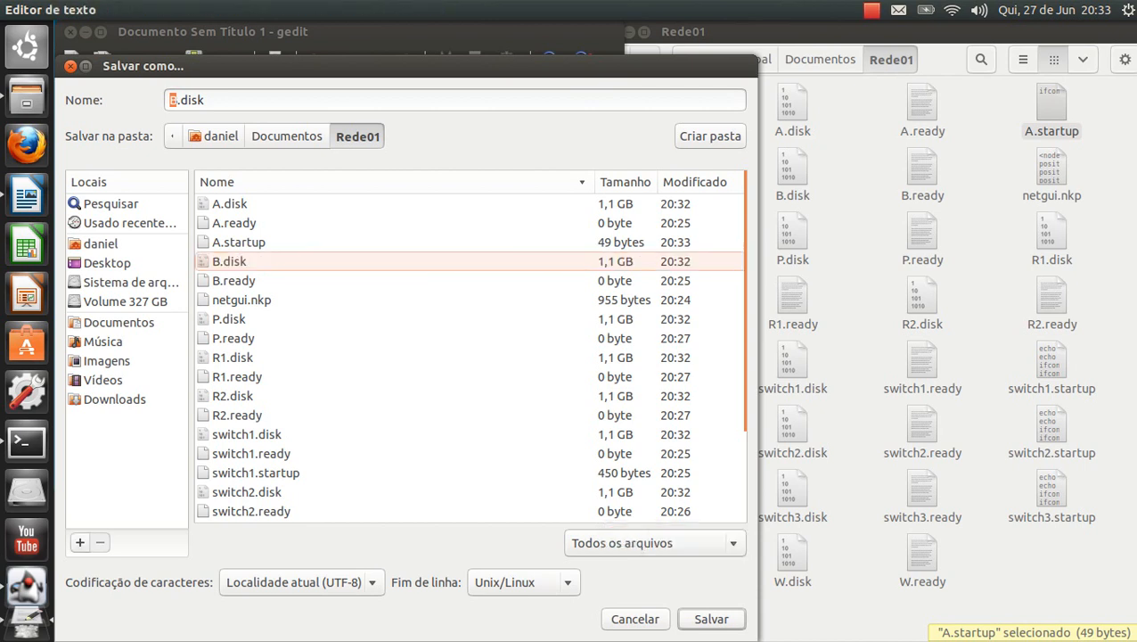
double_click(193, 100)
text(s)
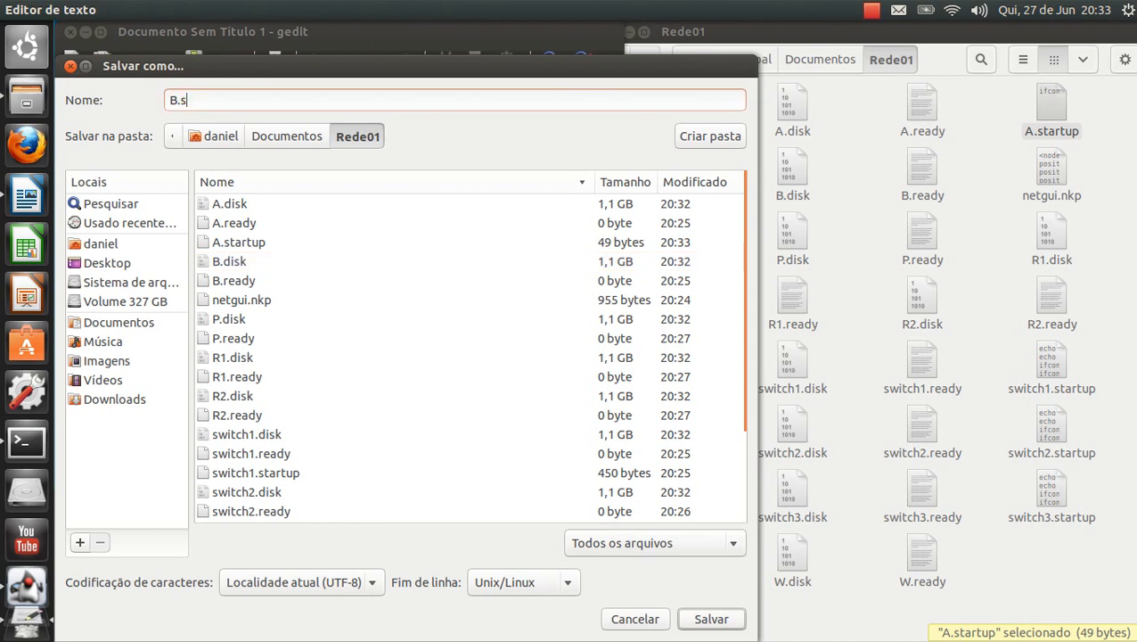
text(tartup)
key(Return)
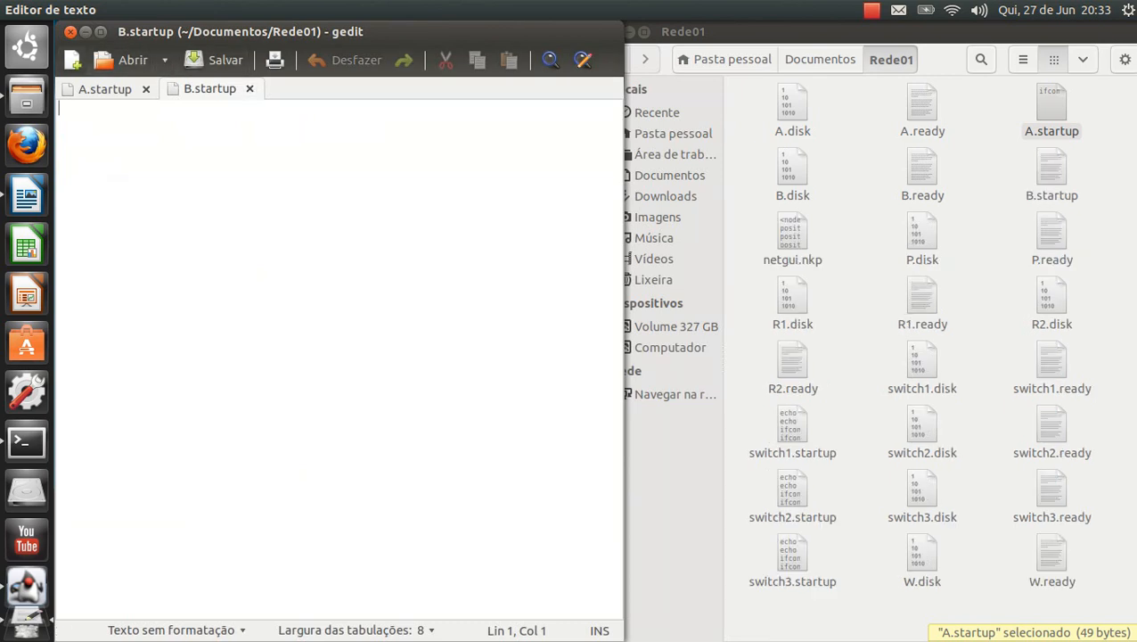
- Create another empty document and save it in the Rede01 folder as P.startup
click(71, 60)
right_click(369, 88)
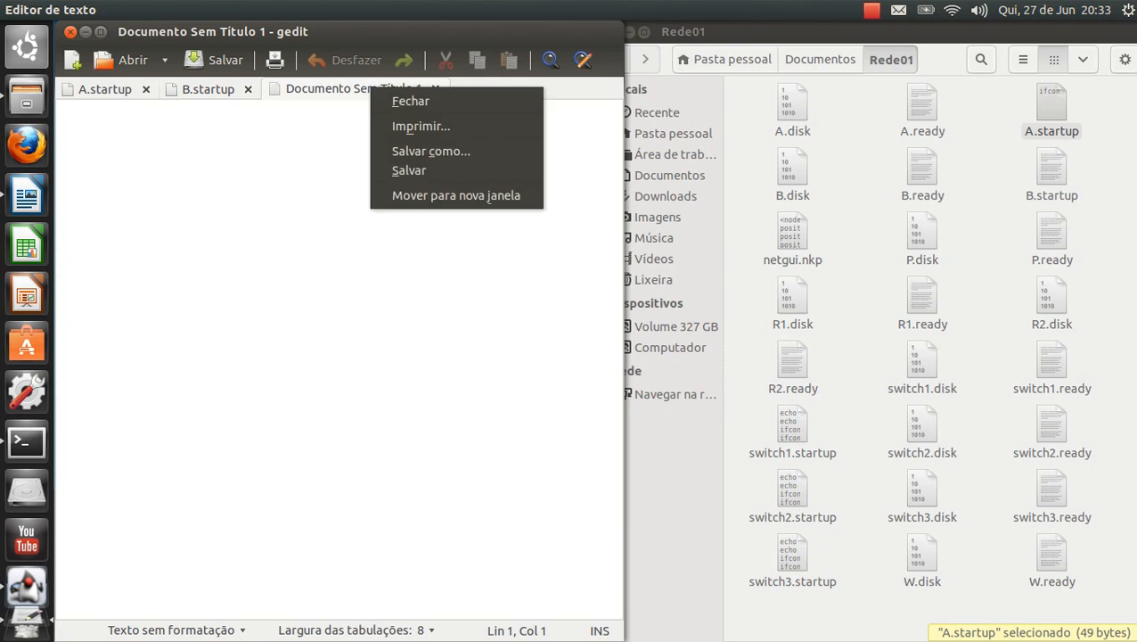
click(431, 151)
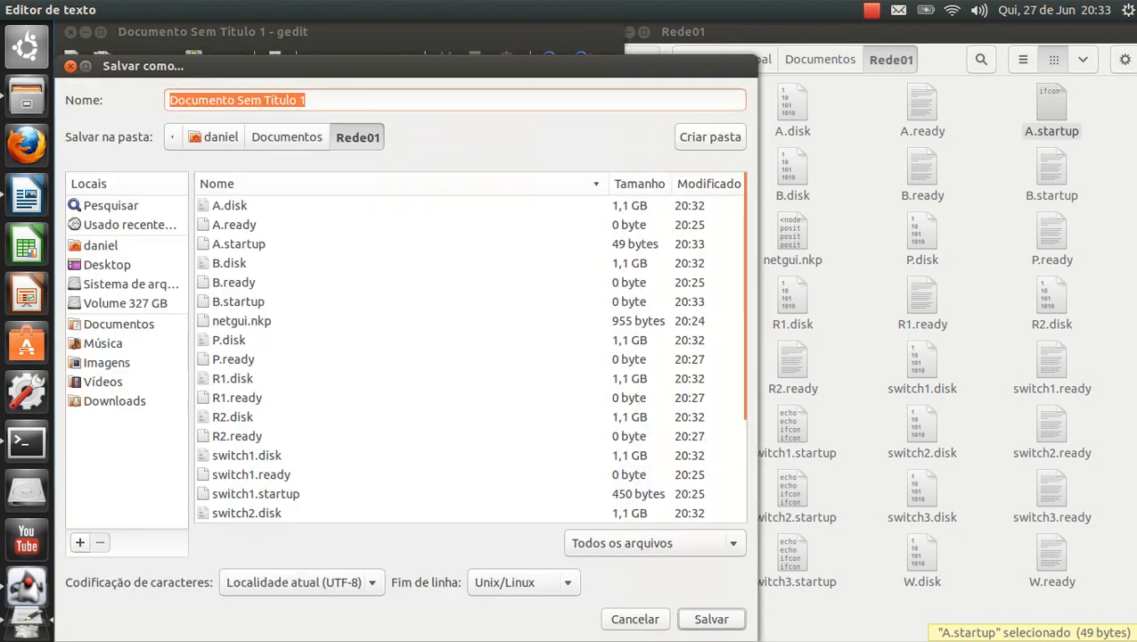
text(P.)
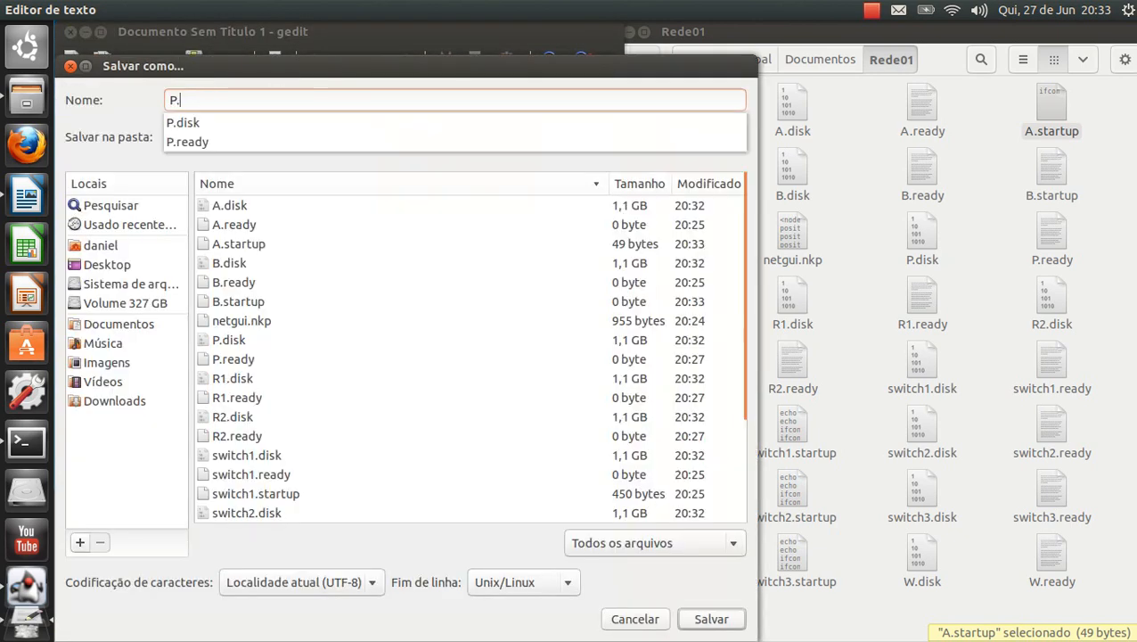
text(startup)
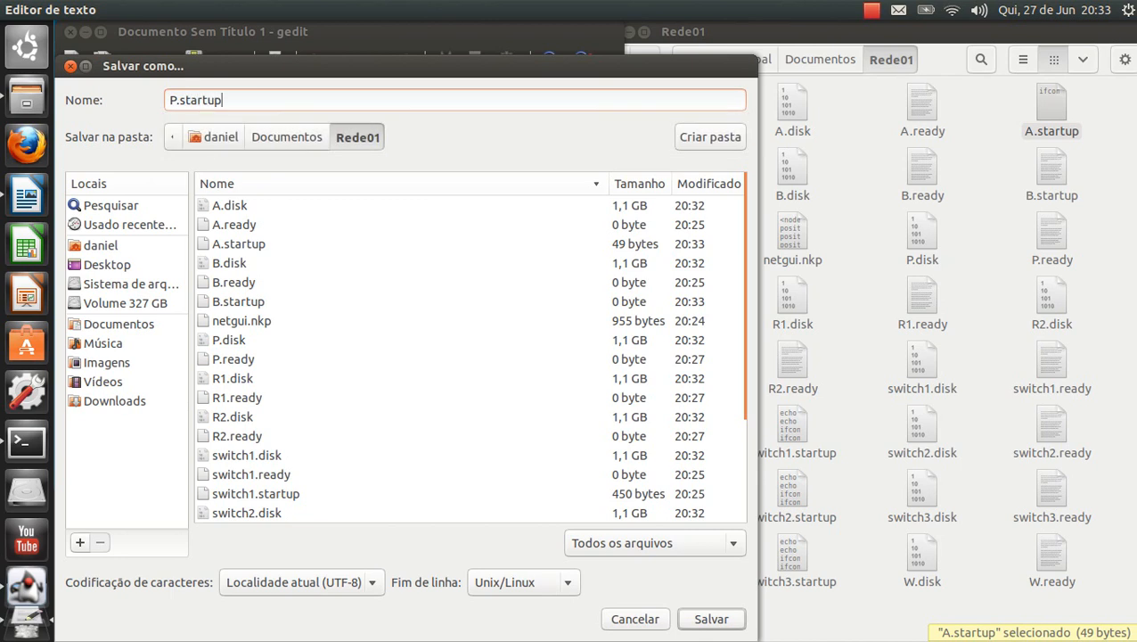
key(Return)
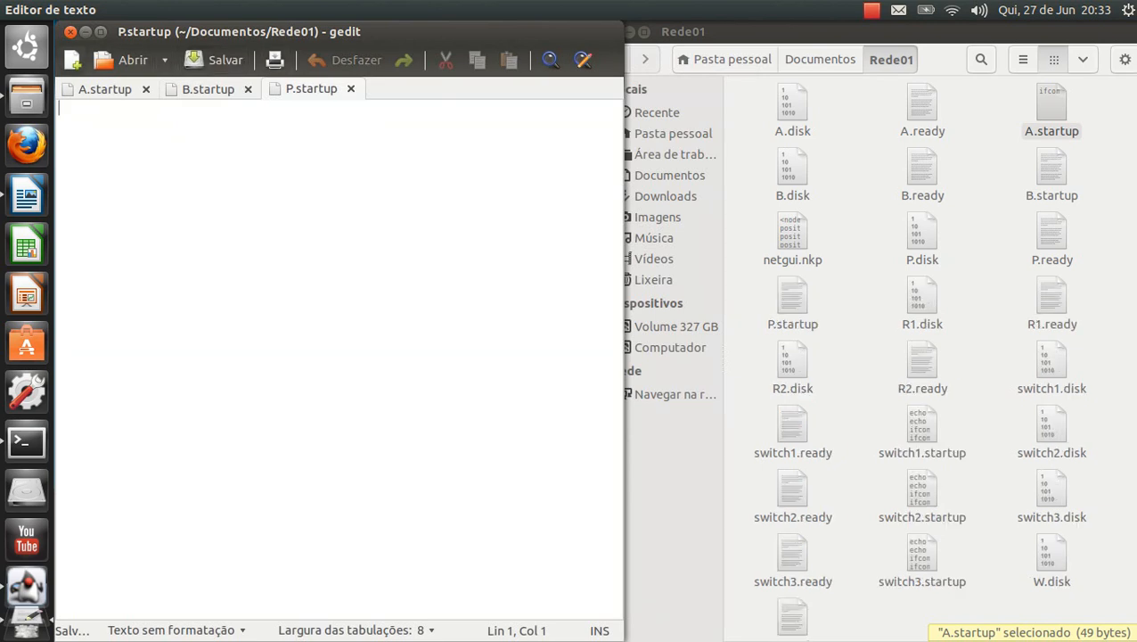
- Create an empty startup file for node W, saved as W.startup in the Rede01 folder
click(72, 59)
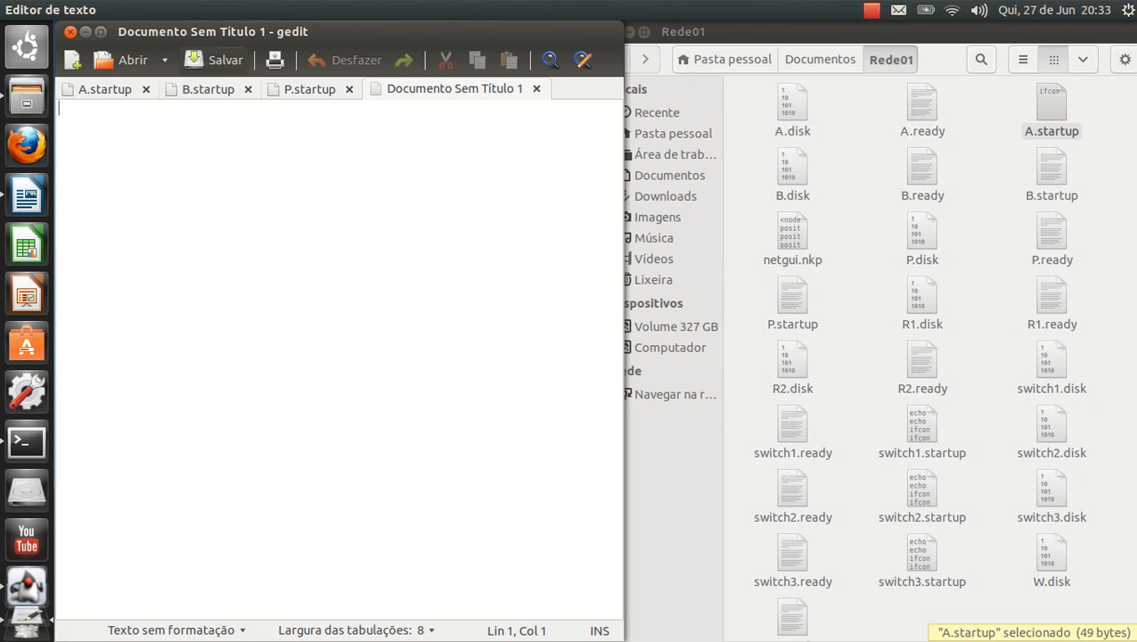
click(214, 60)
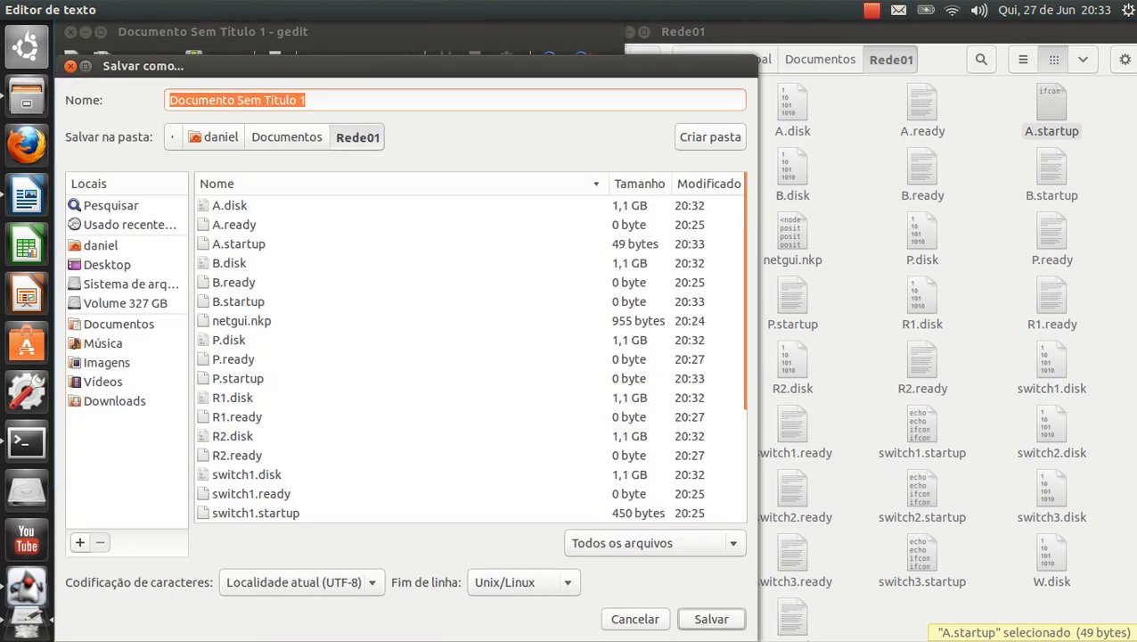
text(W.startu)
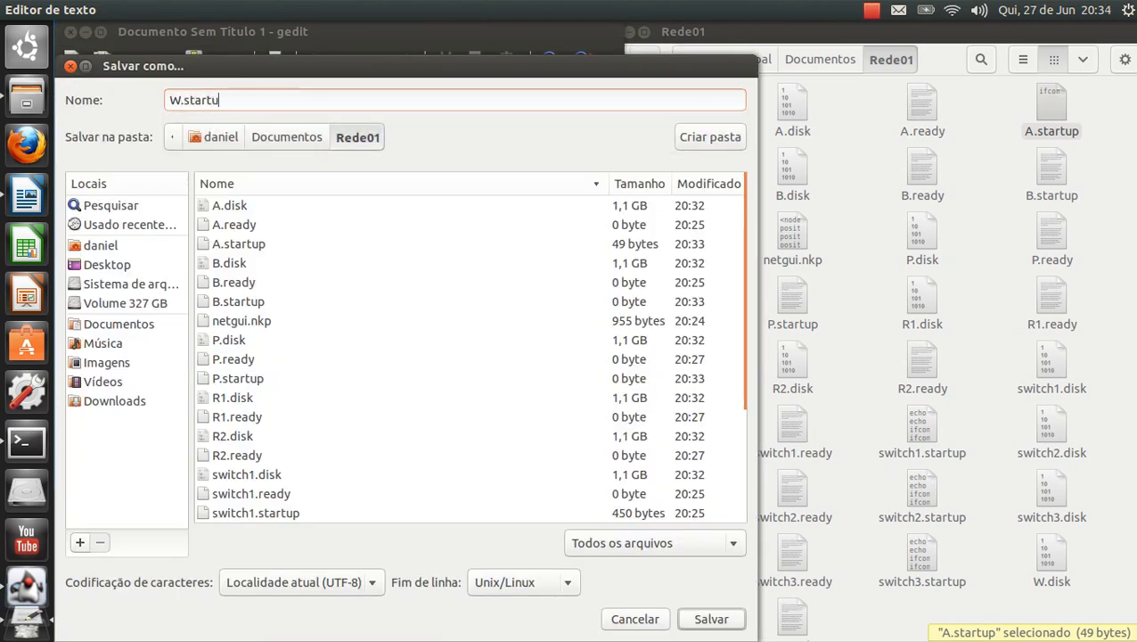
text(p)
key(Return)
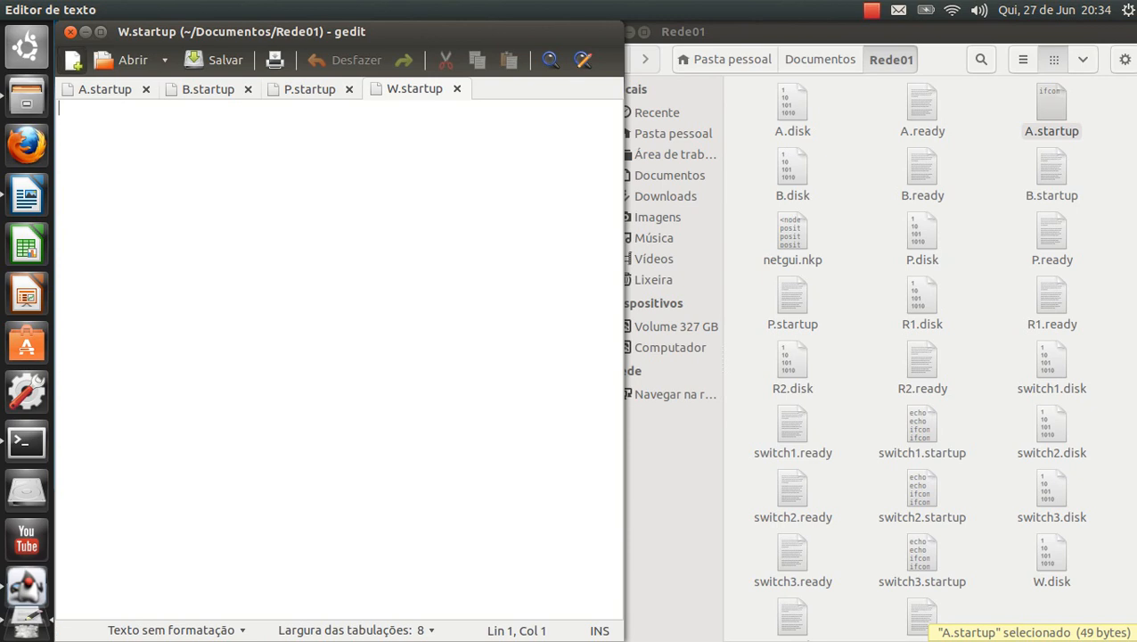
- Create an empty startup file for router R1, saved as R1.startup in the Rede01 folder
key(ctrl+n)
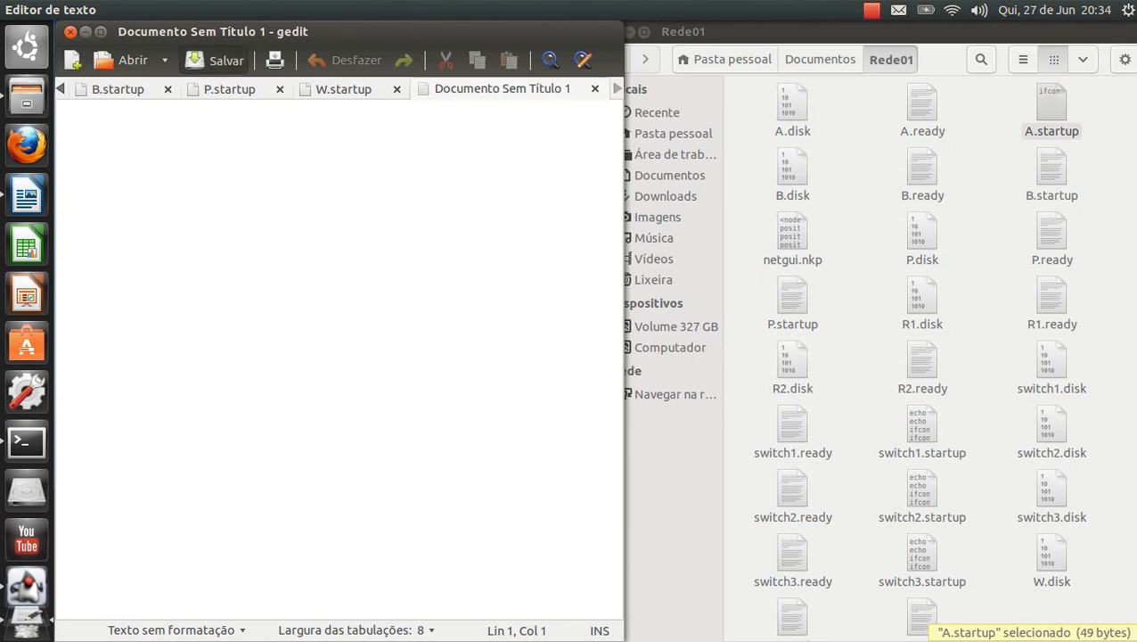
key(ctrl+s)
text(R)
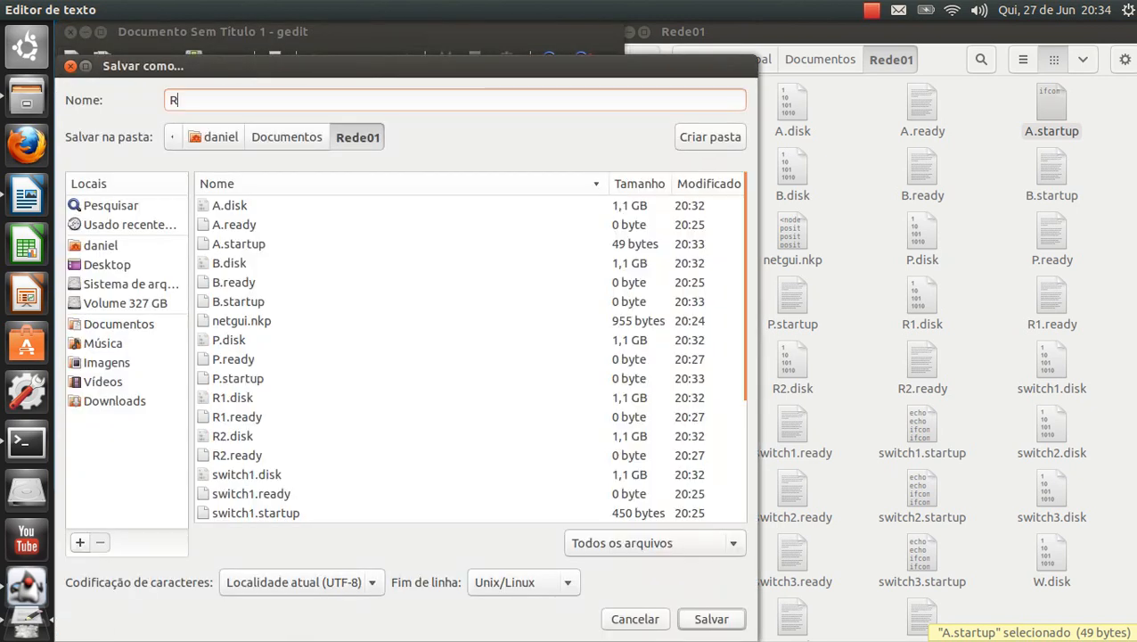
text(1.)
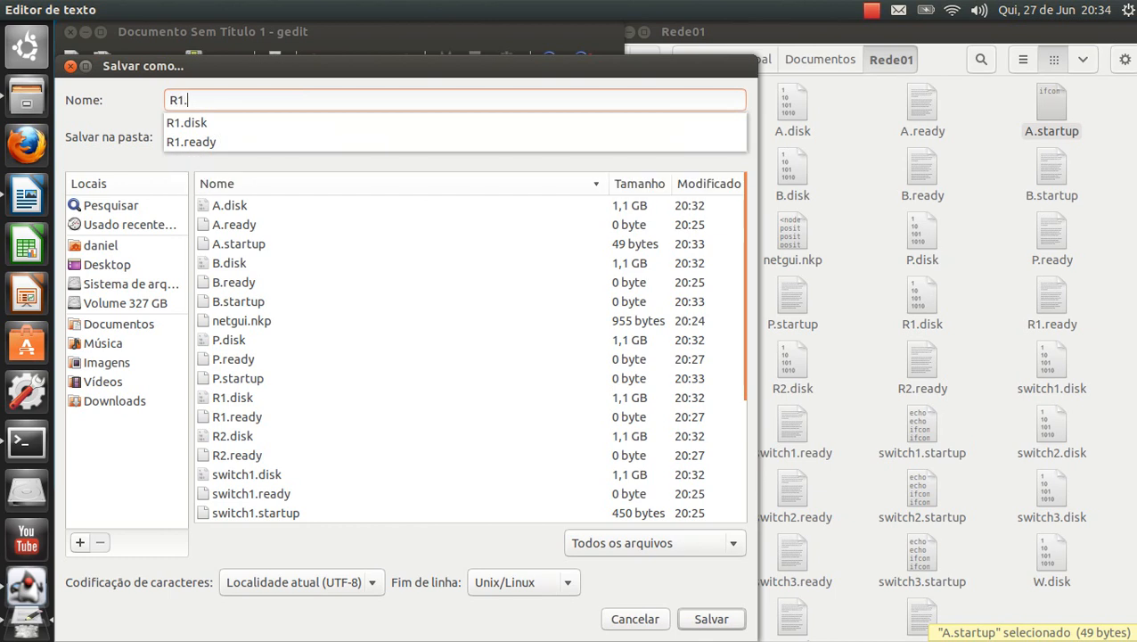
text(st)
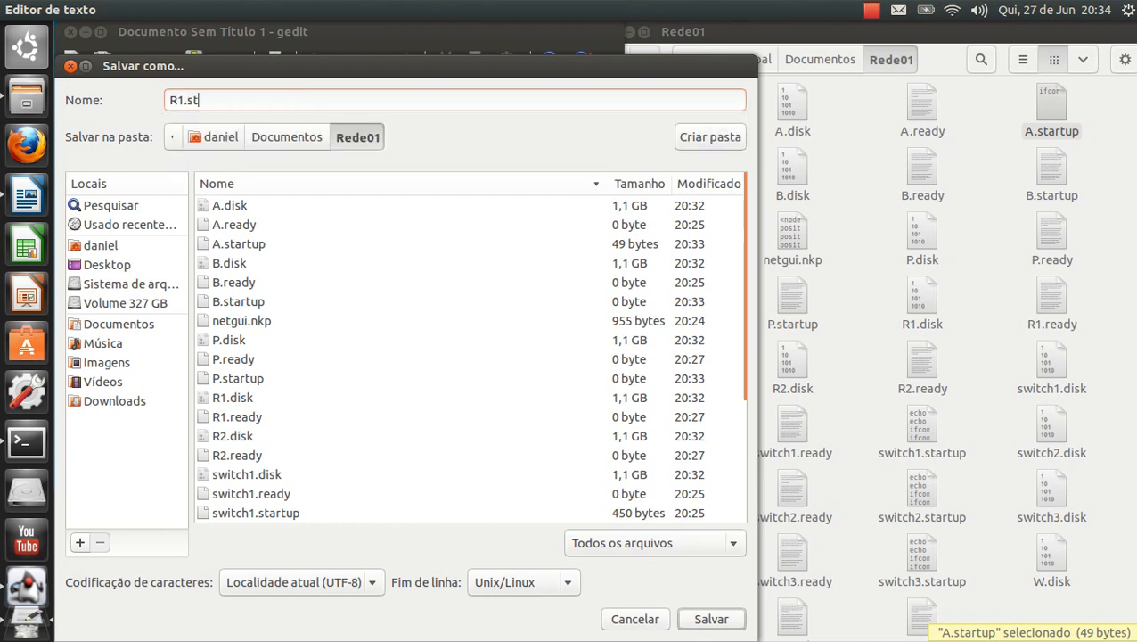
text(artup)
key(Return)
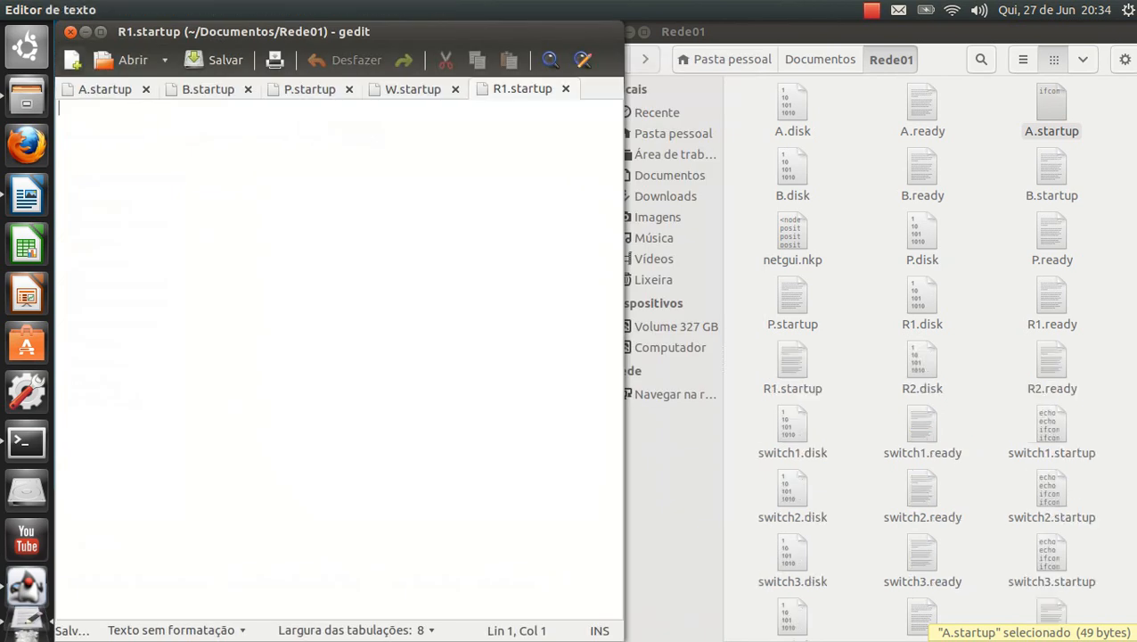
- Create an empty startup file for router R2, saved as R2.startup in the Rede01 folder
key(ctrl+n)
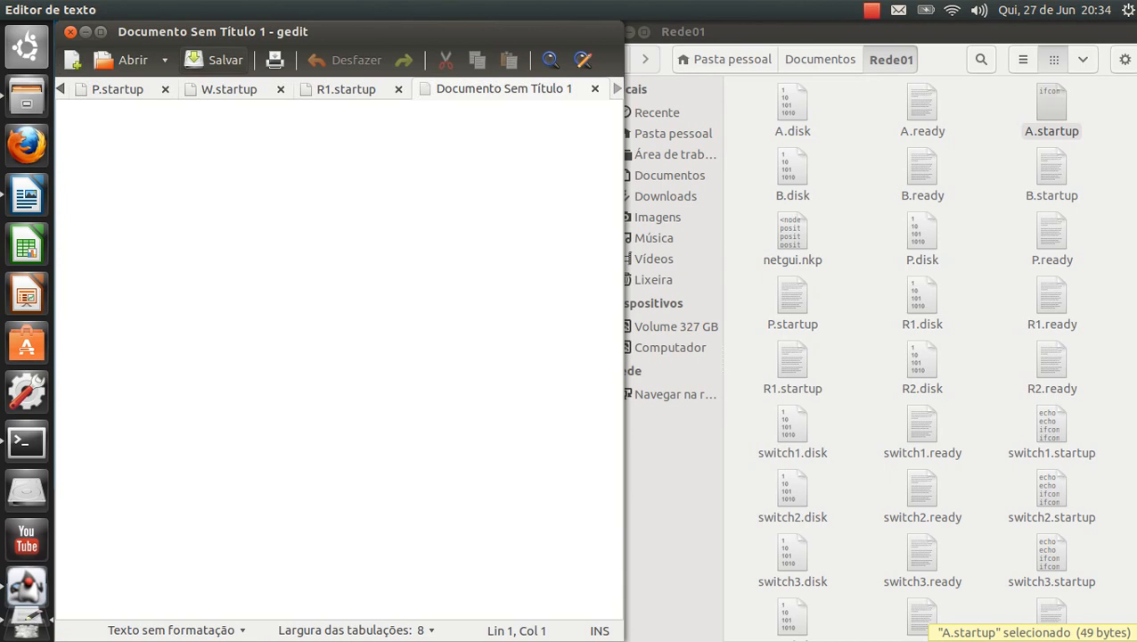
click(214, 60)
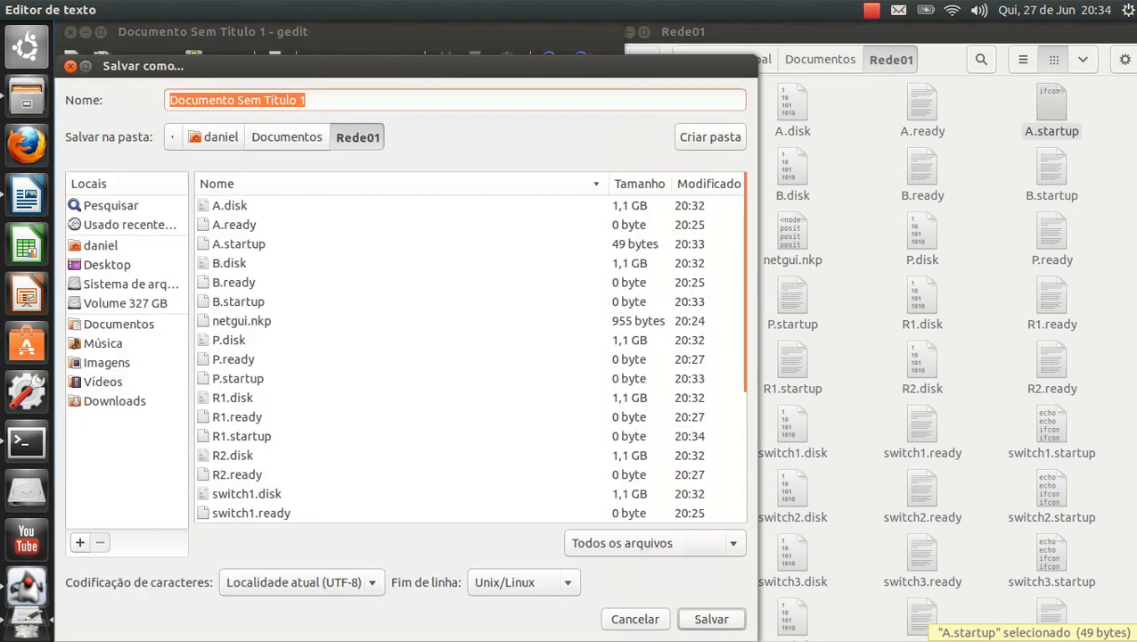
text(R2.)
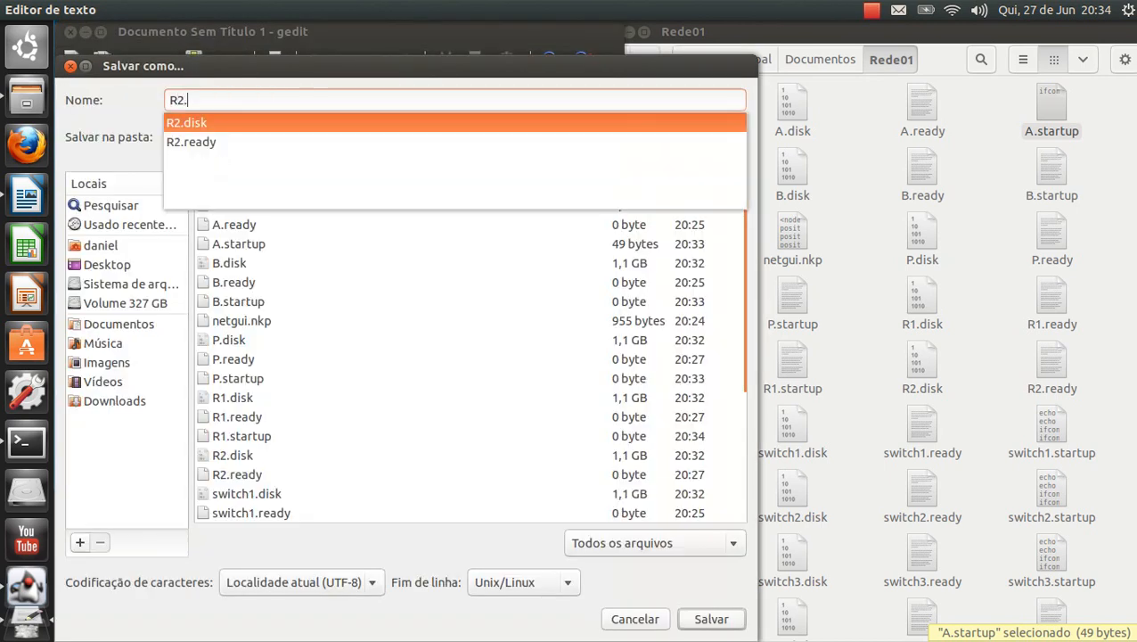
text(startup)
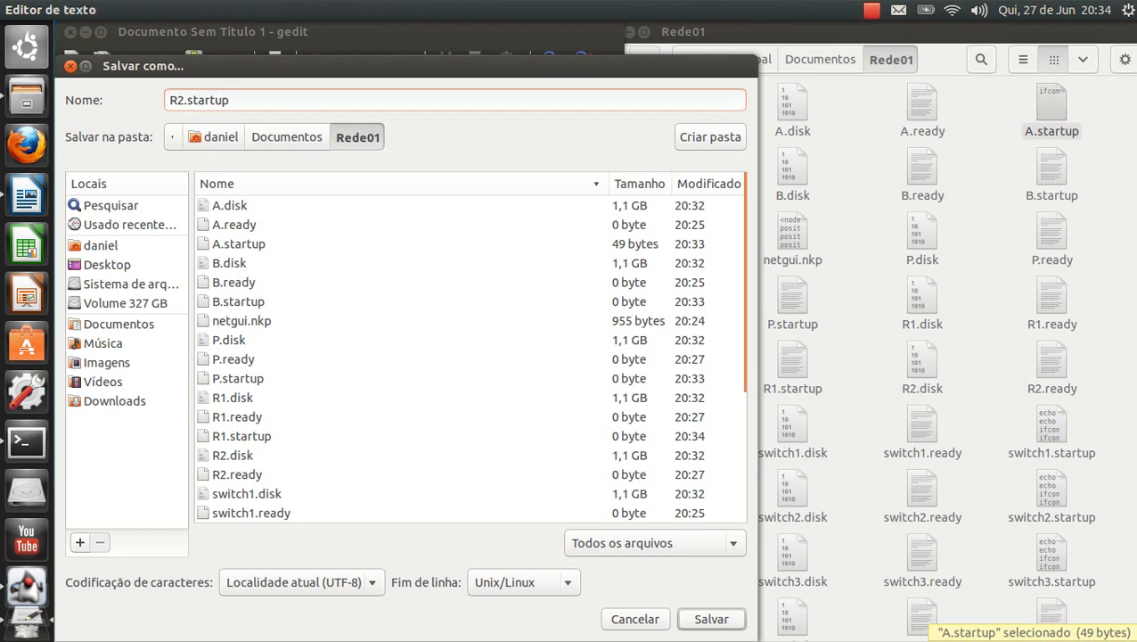
key(Return)
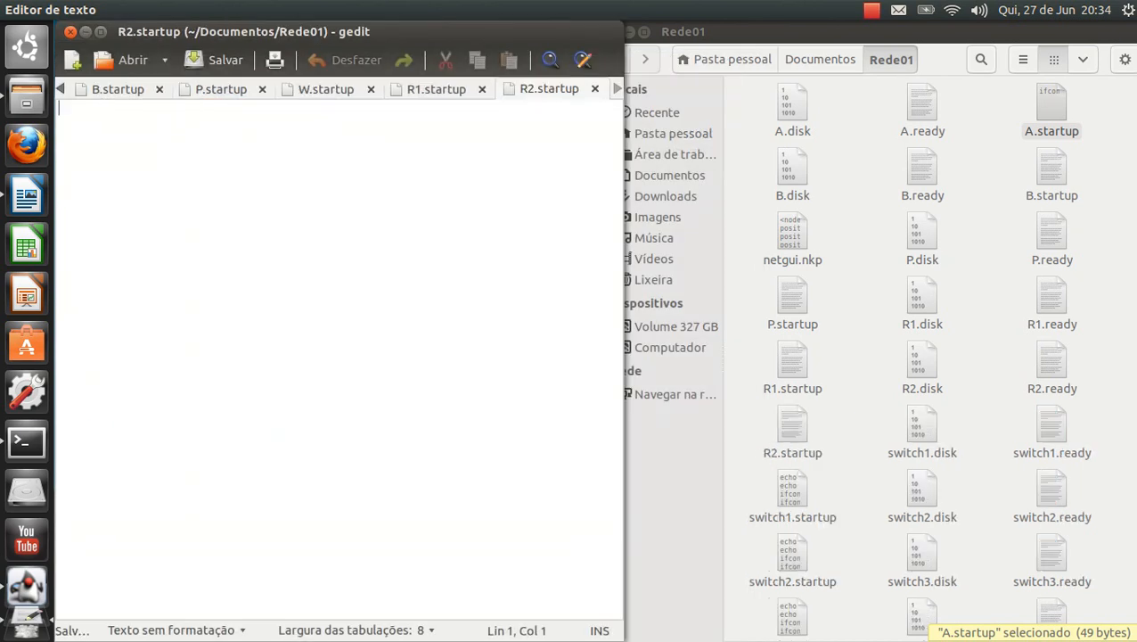
- Go back through the open documents from R2.startup to A.startup
key(ctrl+alt+Page_Up)
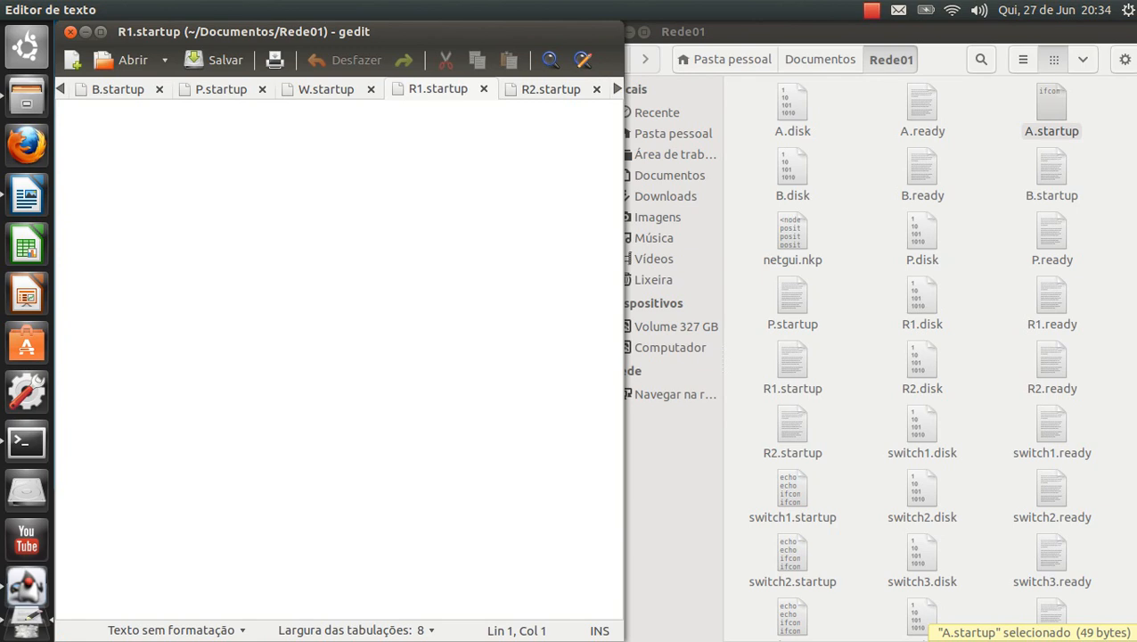
key(ctrl+alt+Page_Up)
key(ctrl+alt+Page_Up)
key(ctrl+alt+Page_Up)
key(ctrl+alt+Page_Up)
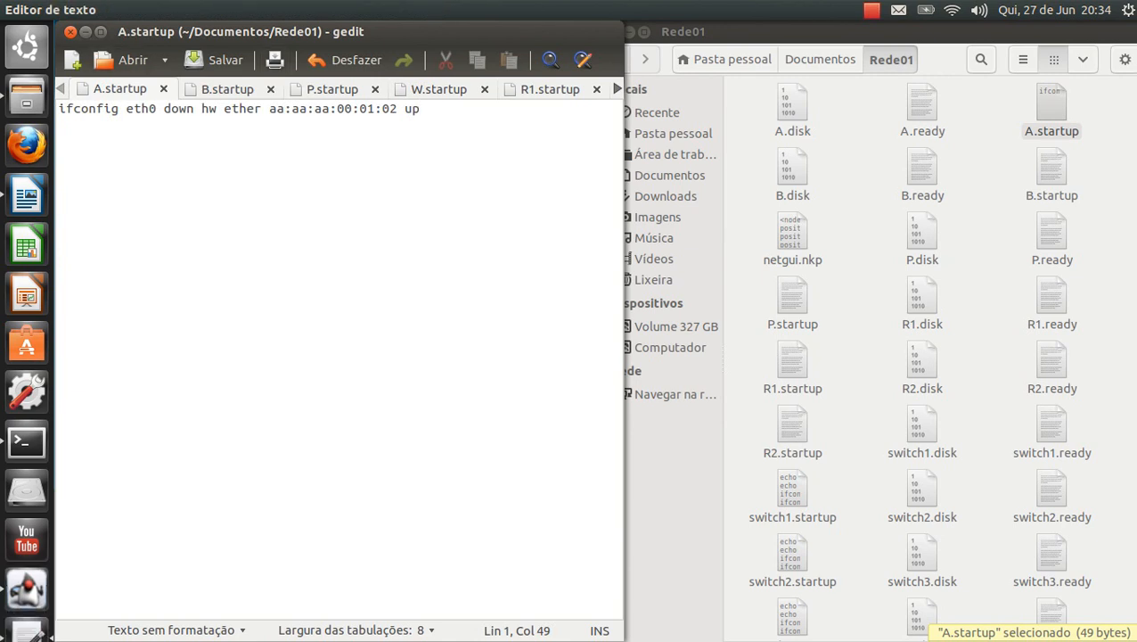
- Bring the address table up beside the text editor and copy the whole ifconfig line from A.startup into B.startup
click(27, 587)
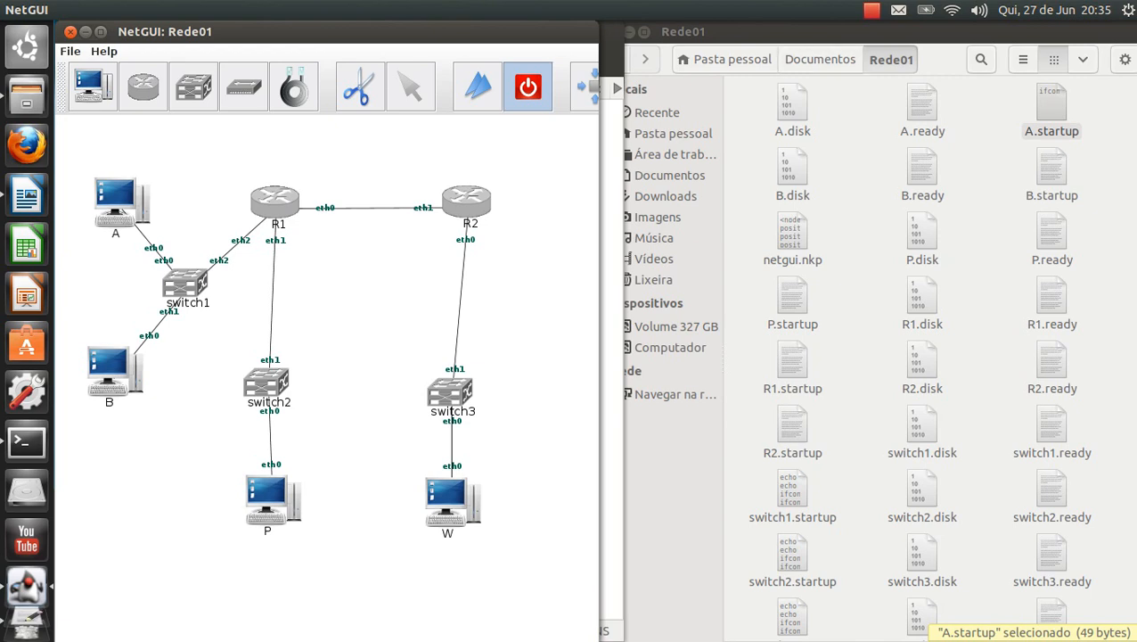
click(27, 194)
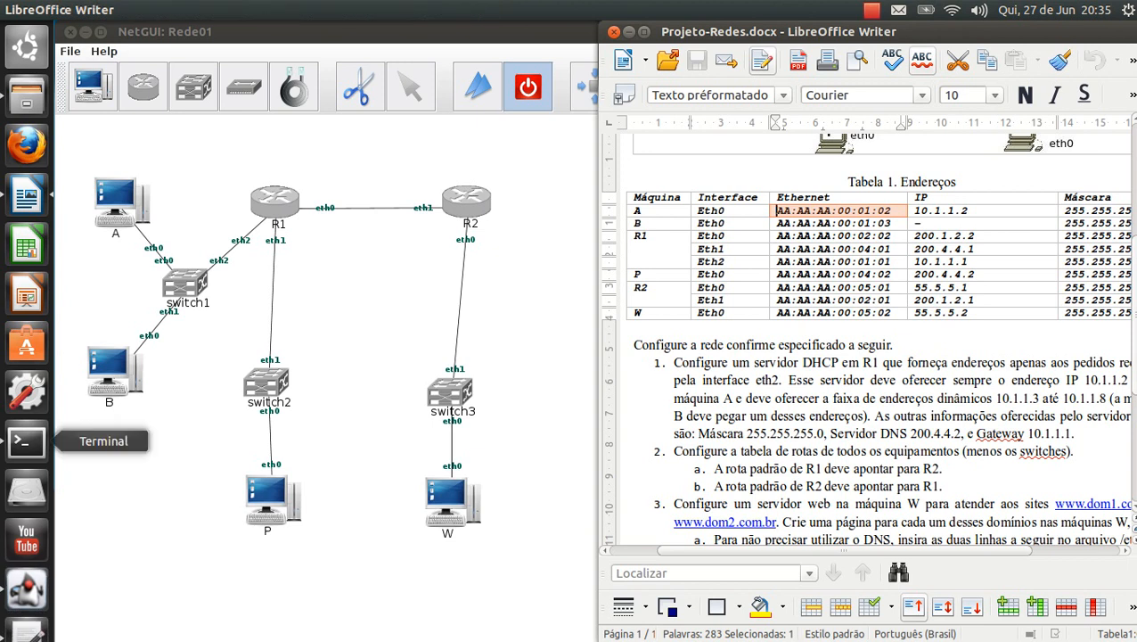
click(27, 613)
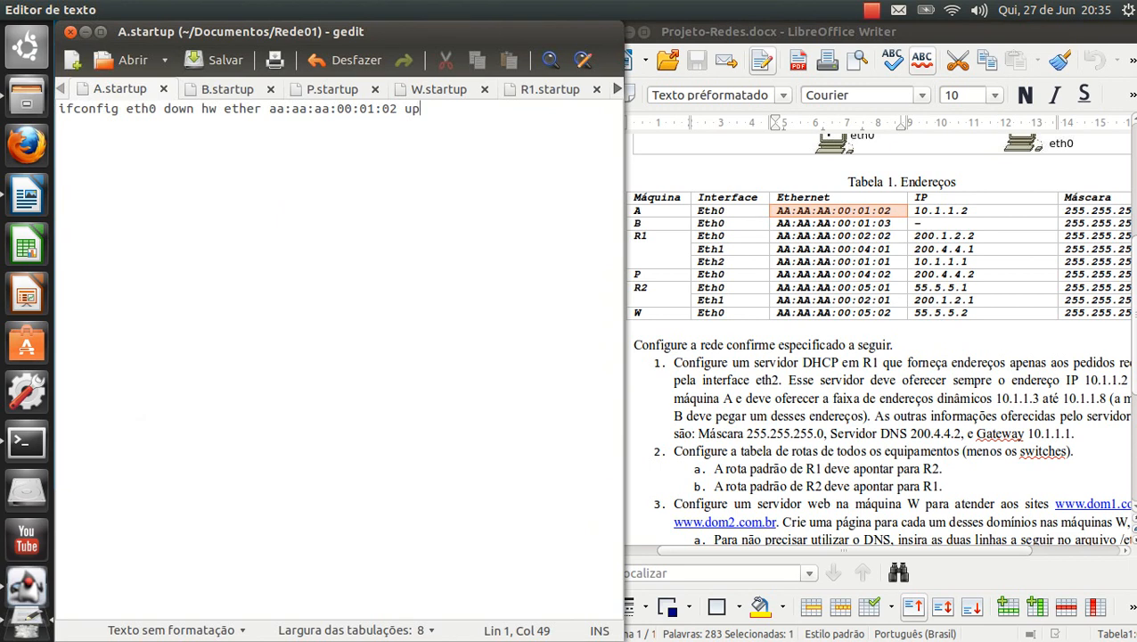
key(ctrl+a)
key(ctrl+c)
key(ctrl+alt+Page_Down)
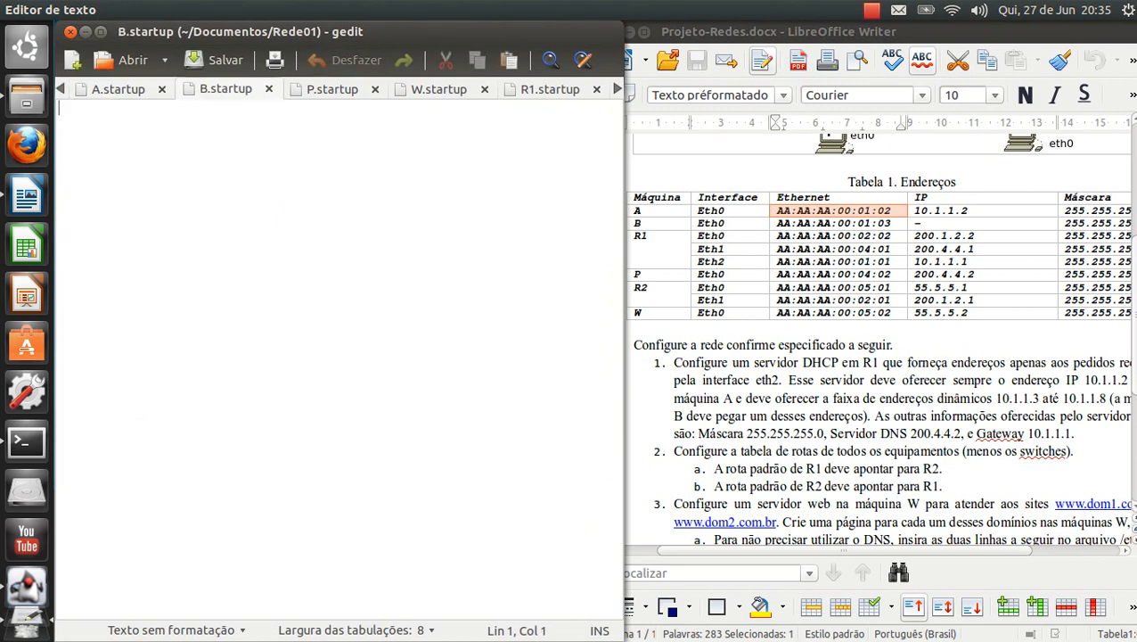
key(ctrl+v)
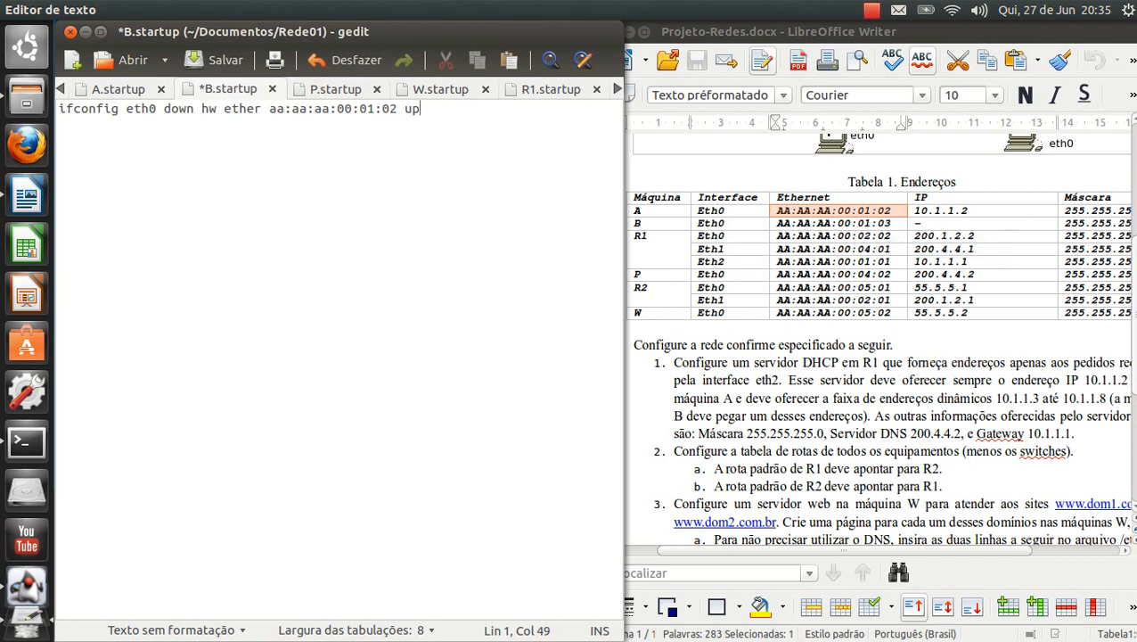
- Set the hardware address in B.startup to aa:aa:aa:00:01:03 and save the file
click(390, 108)
key(shift+Right)
text(3)
key(ctrl+s)
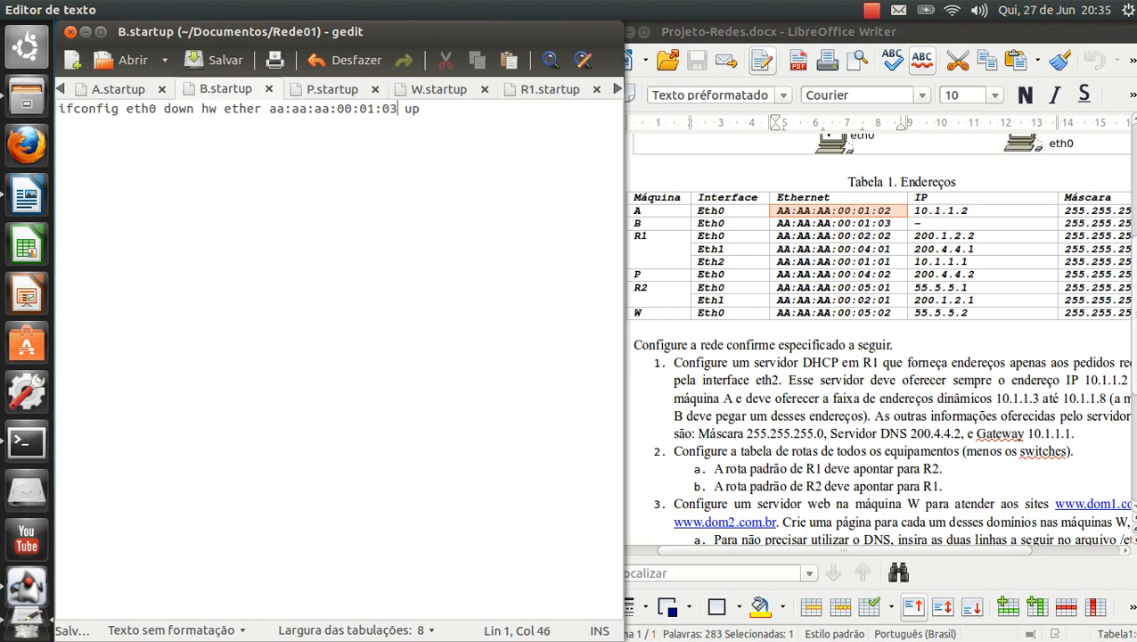
- Examine the IP and mask columns of the address table and the DHCP task to see how A and B get their addresses
click(119, 89)
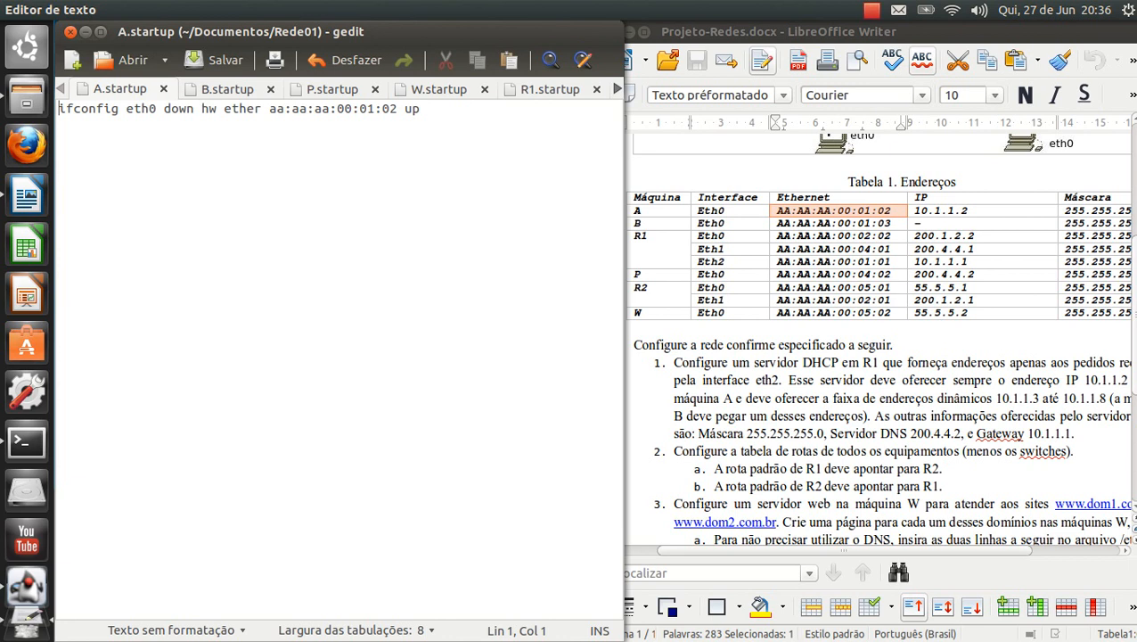
drag(845, 550, 865, 550)
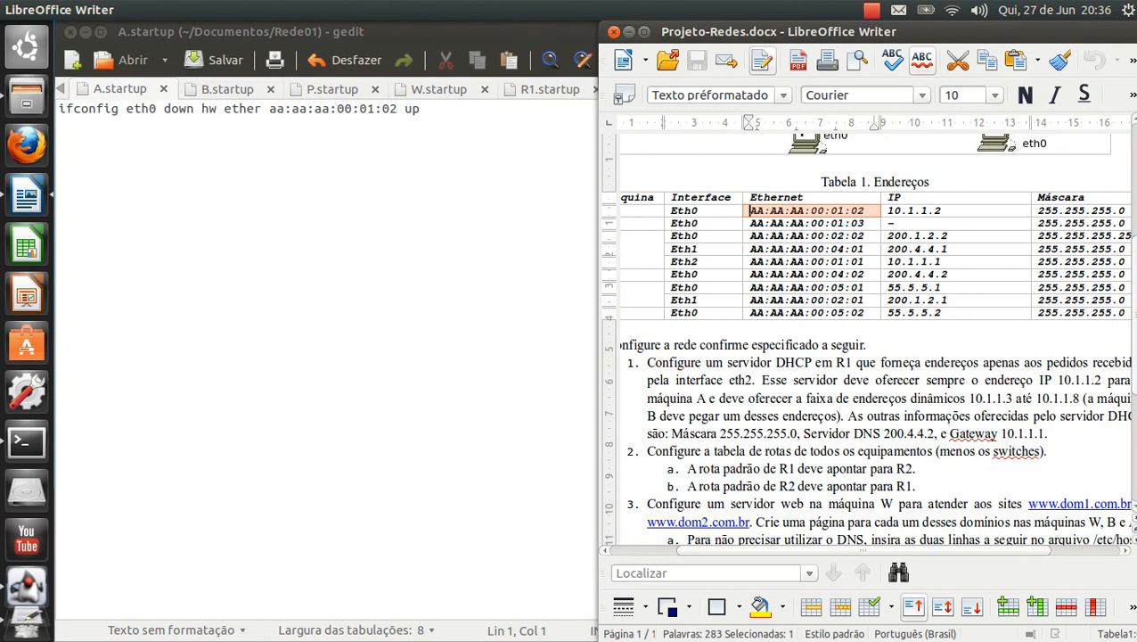
drag(863, 550, 878, 550)
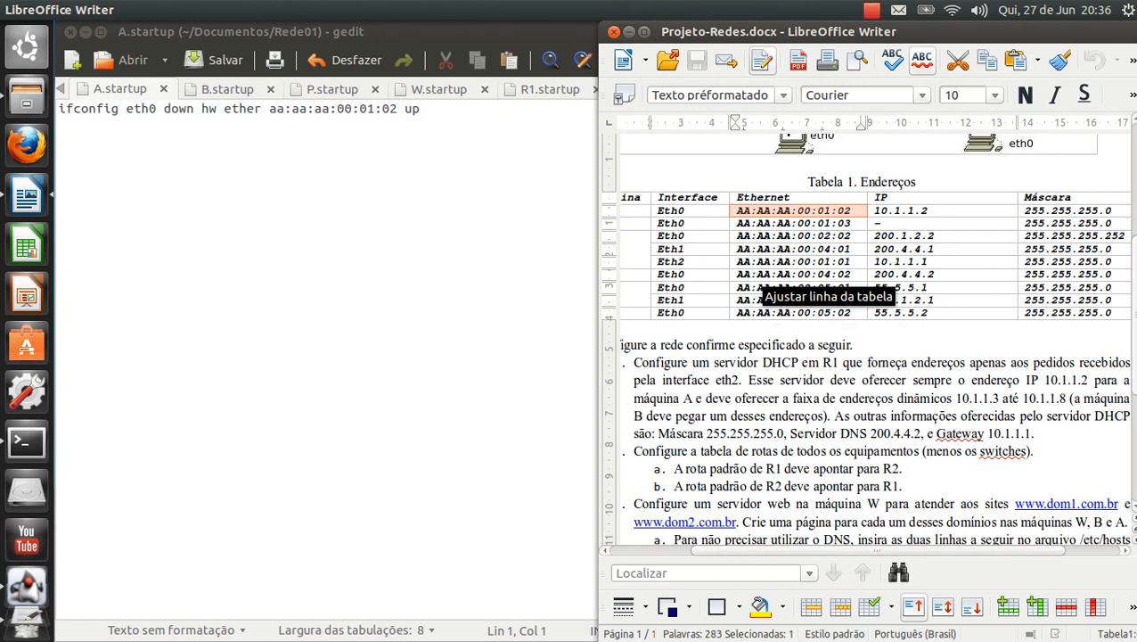
scroll(775, 294, up, 3)
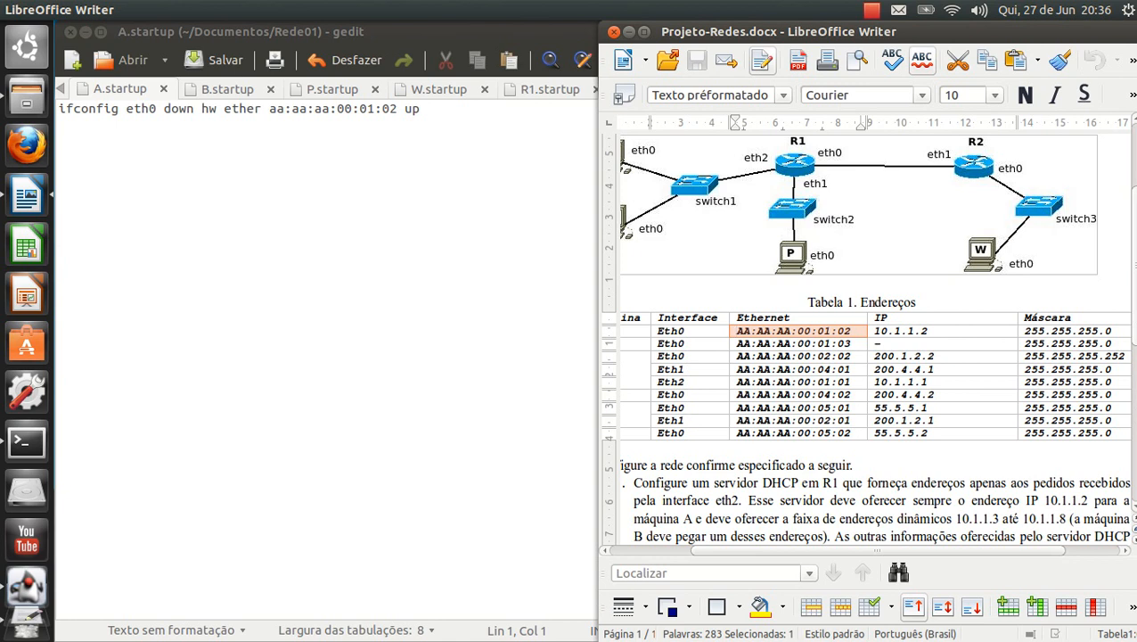
drag(927, 331, 871, 331)
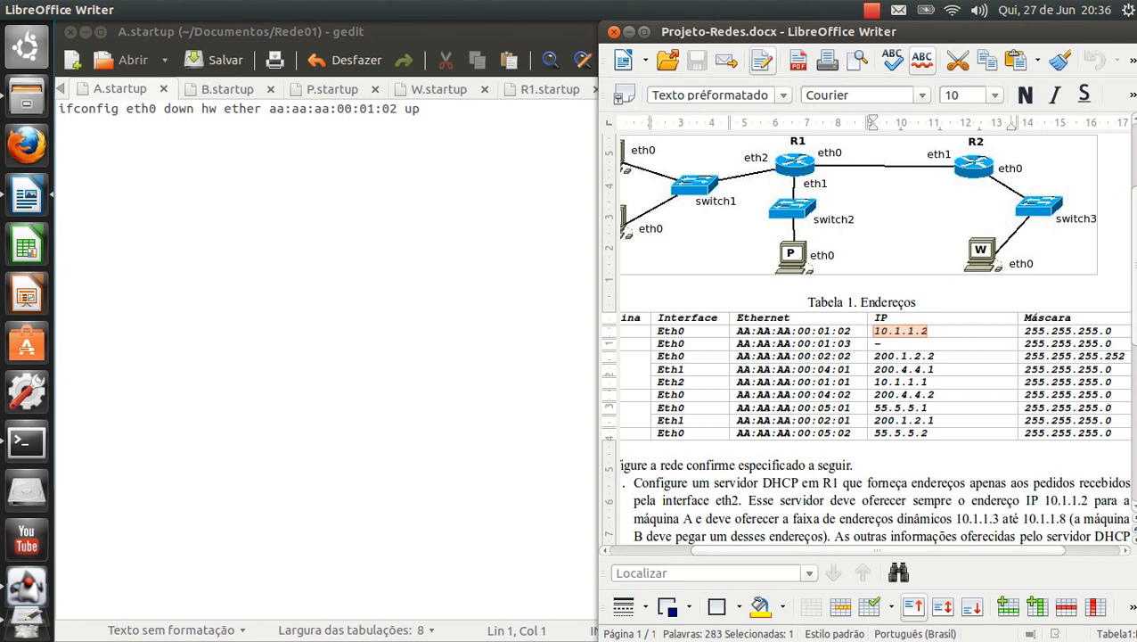
scroll(867, 339, down, 1)
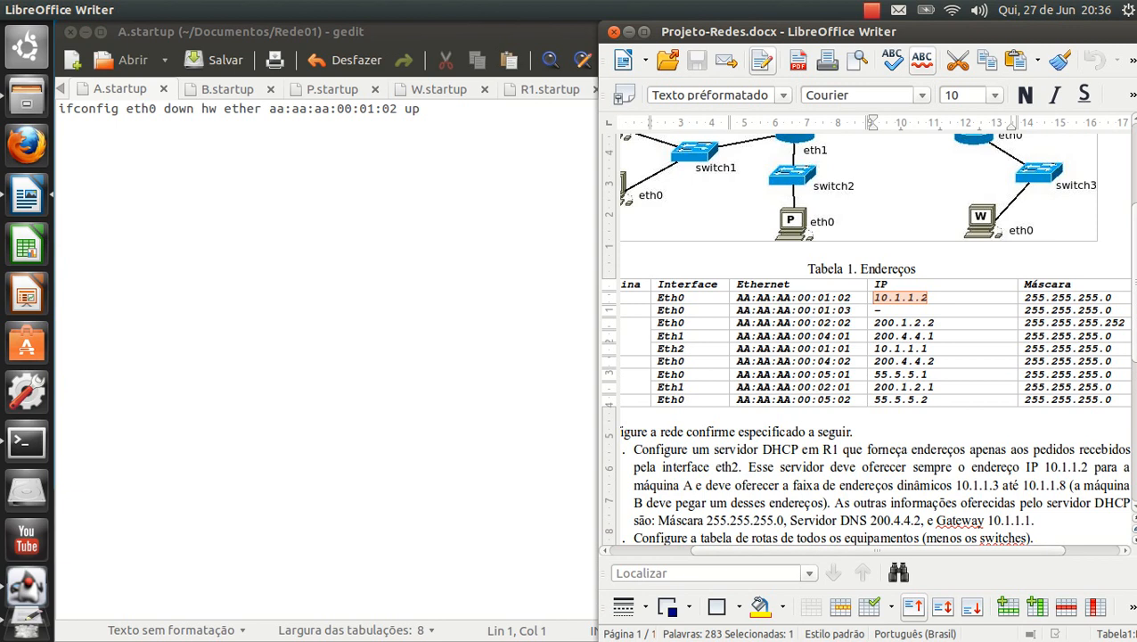
scroll(866, 339, up, 4)
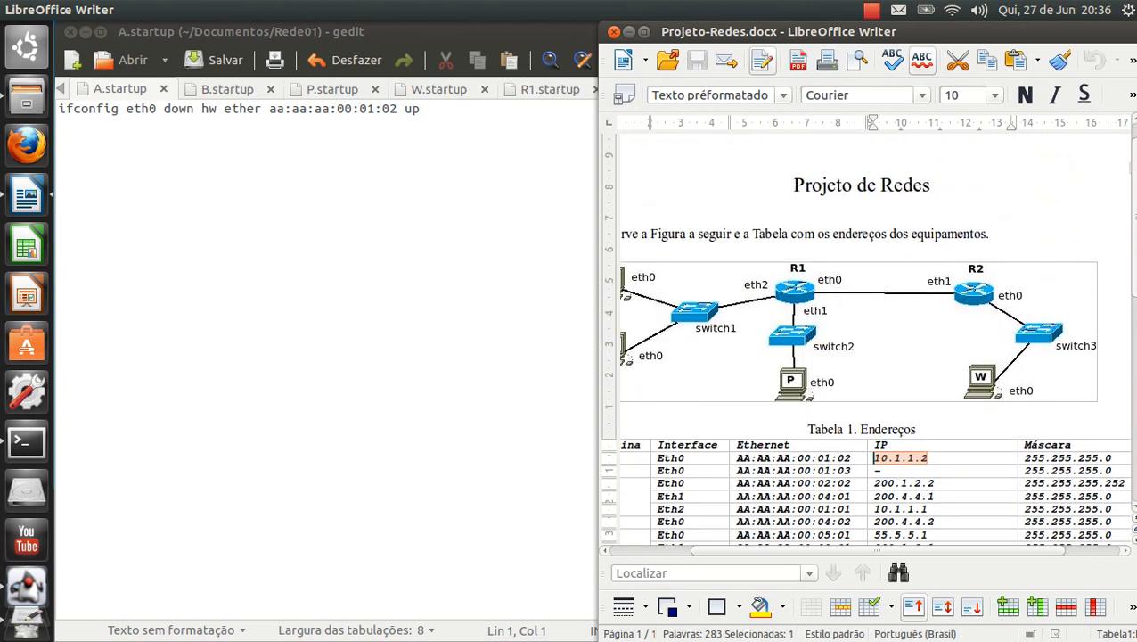
scroll(866, 338, down, 4)
scroll(866, 338, down, 2)
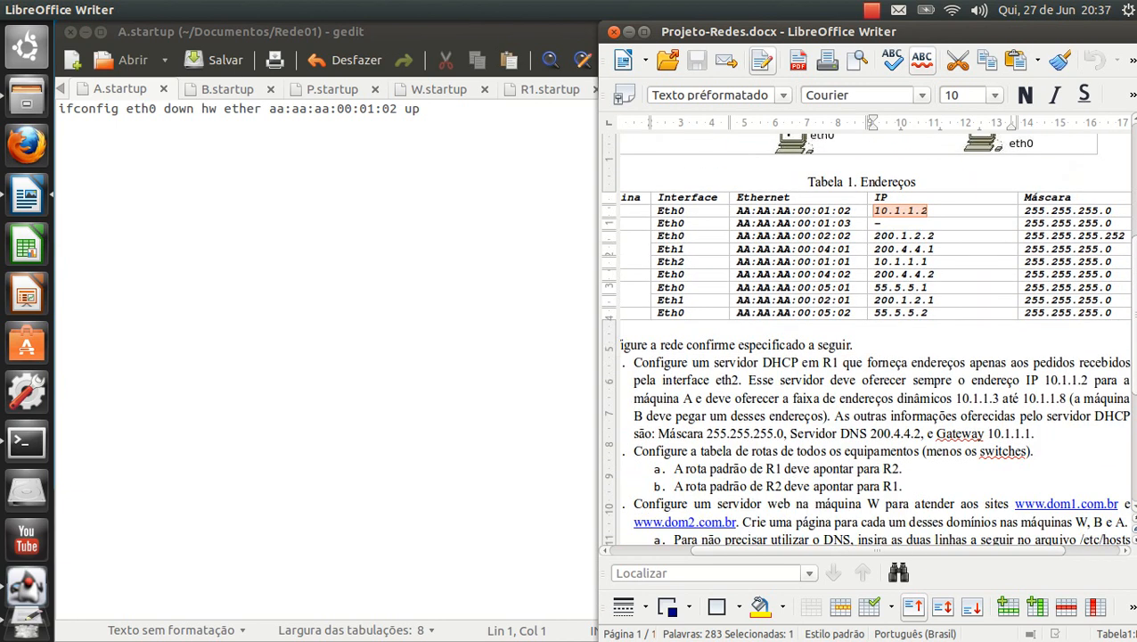
- Compare A.startup with B.startup and close both documents
click(121, 89)
click(227, 90)
key(ctrl+alt+Page_Up)
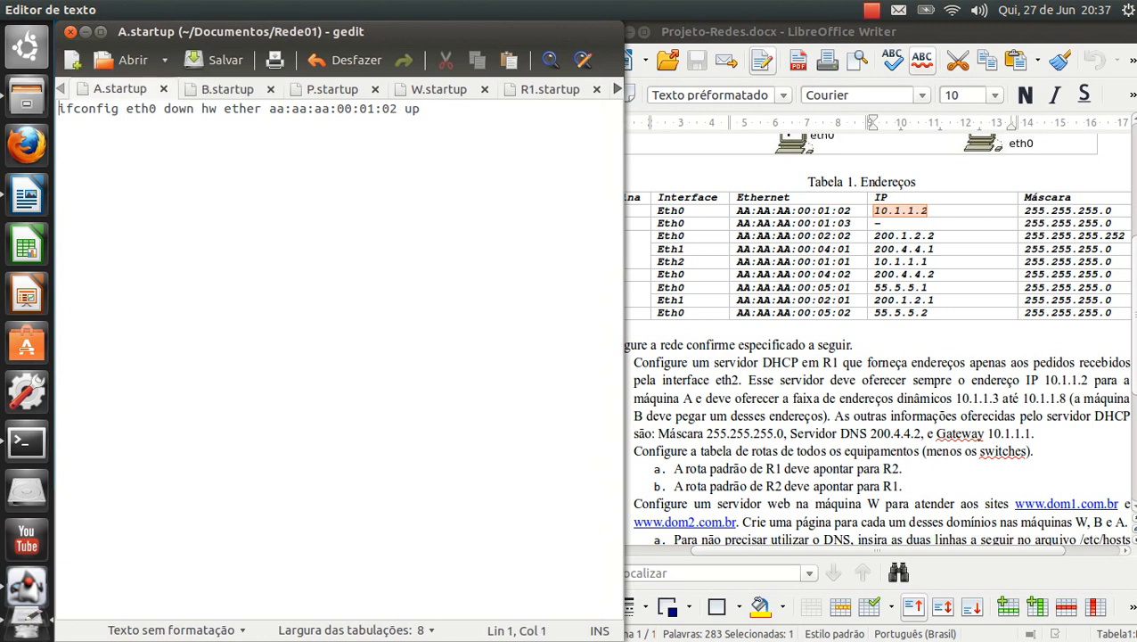
key(ctrl+alt+Page_Down)
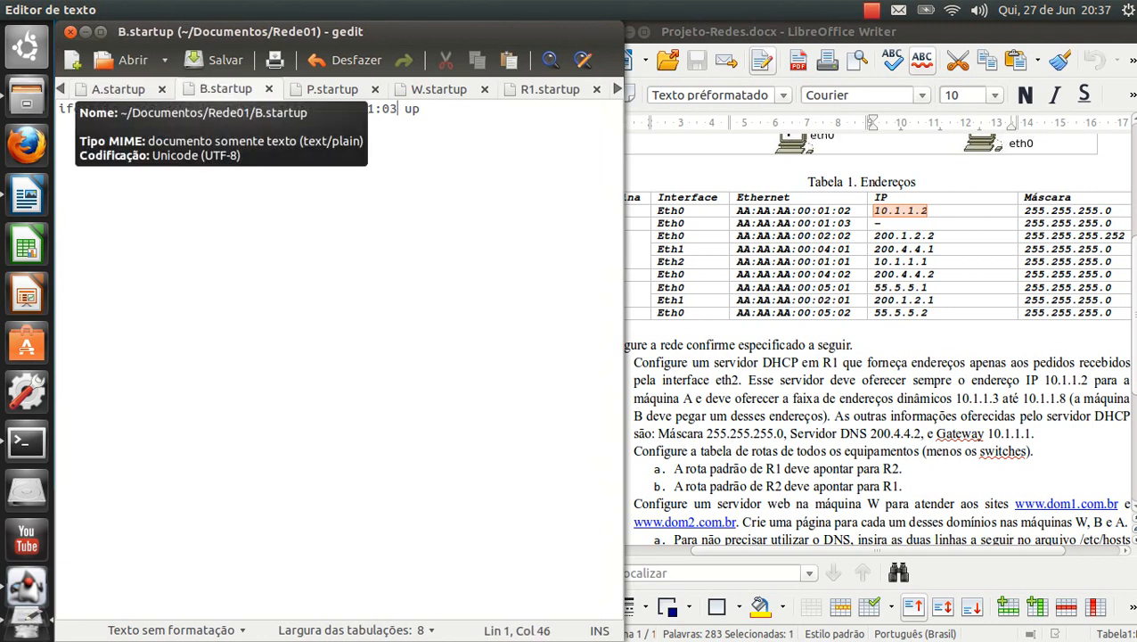
key(ctrl+alt+Page_Up)
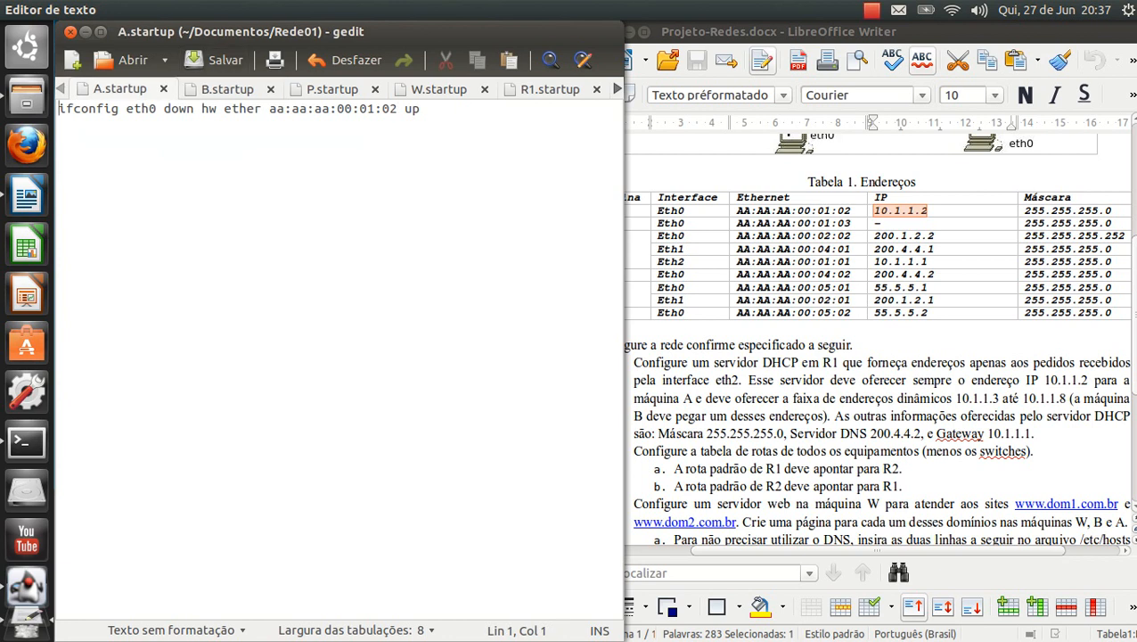
click(163, 89)
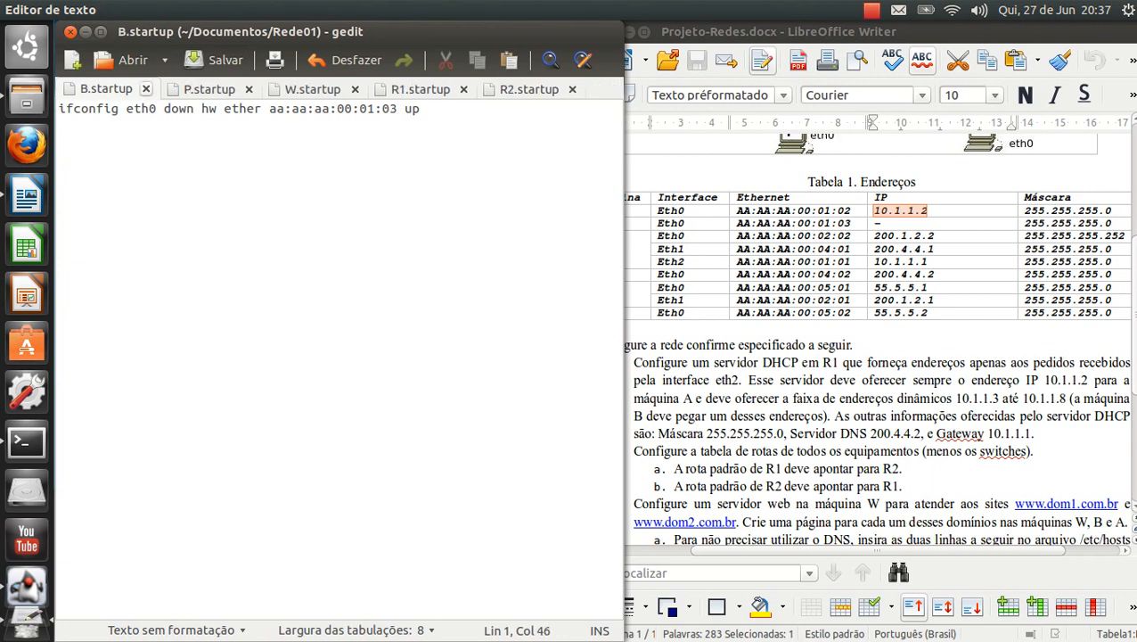
click(145, 89)
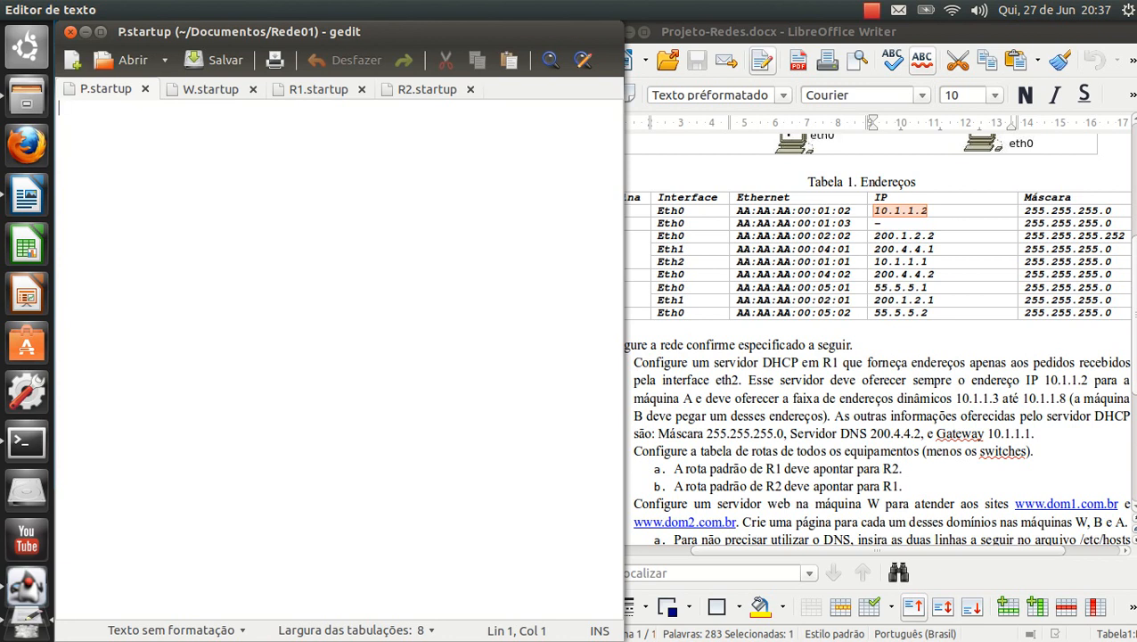
- Consult the topology figure and address table in the project document, and paste the copied ifconfig line into P.startup
scroll(878, 339, up, 3)
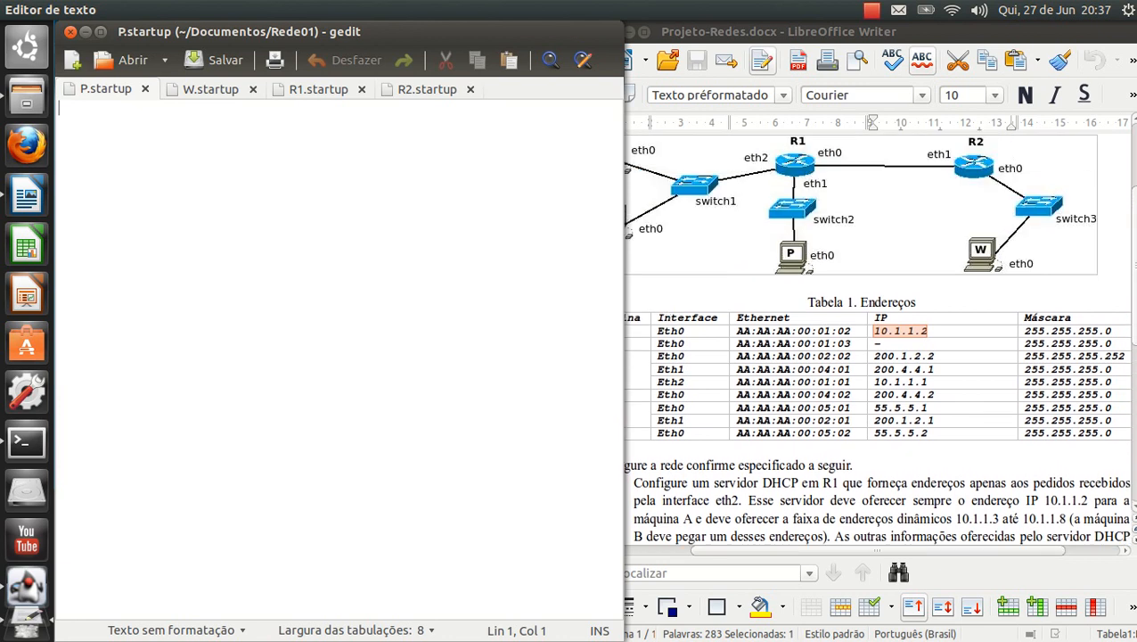
scroll(878, 339, down, 1)
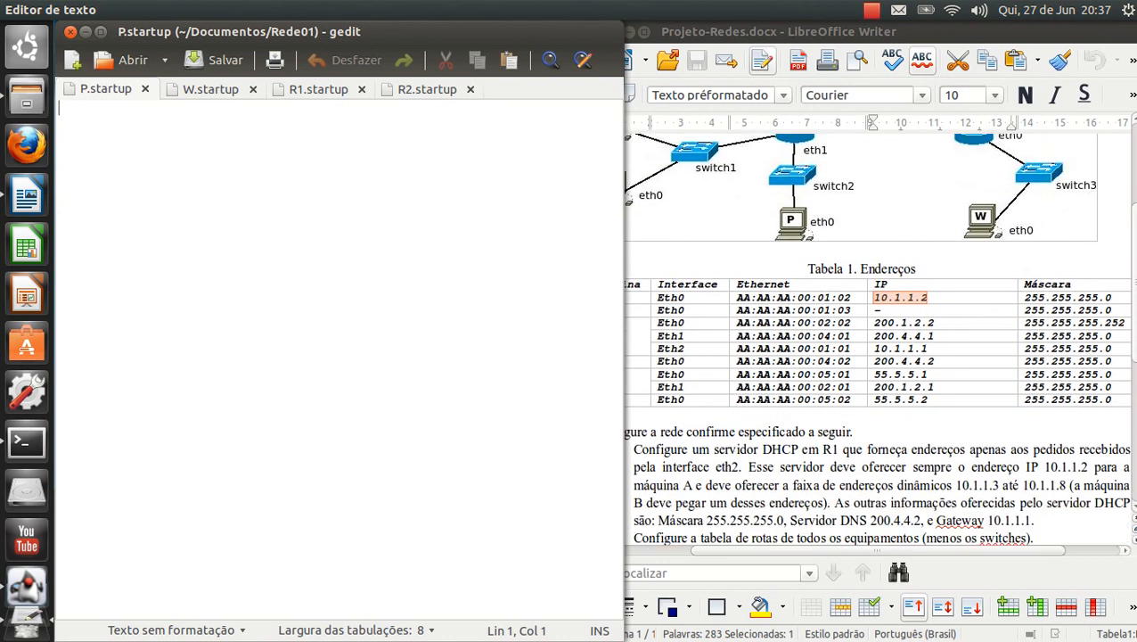
scroll(878, 339, up, 3)
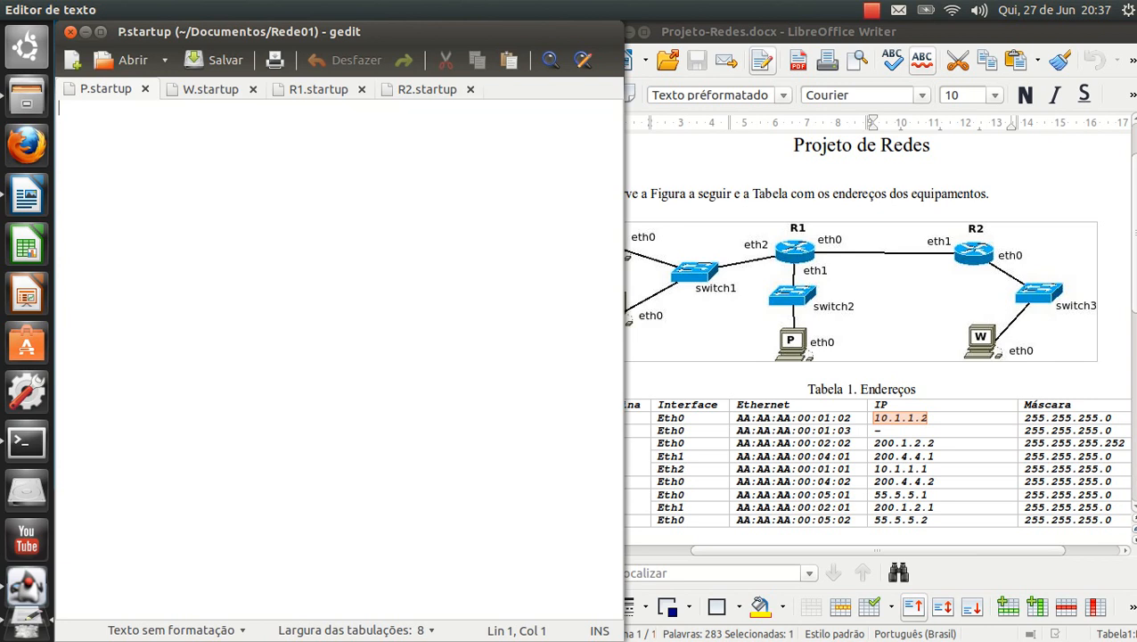
right_click(120, 219)
click(157, 316)
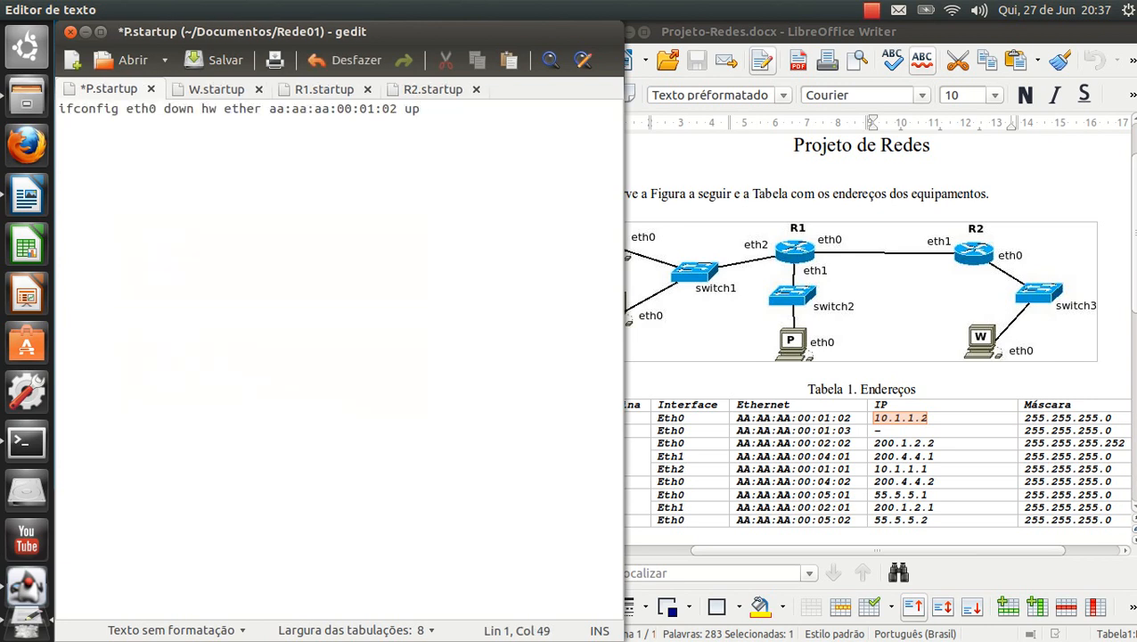
- Highlight machine P's row in the address table and set the hardware address in P.startup to aa:aa:aa:00:04:02
drag(878, 550, 840, 550)
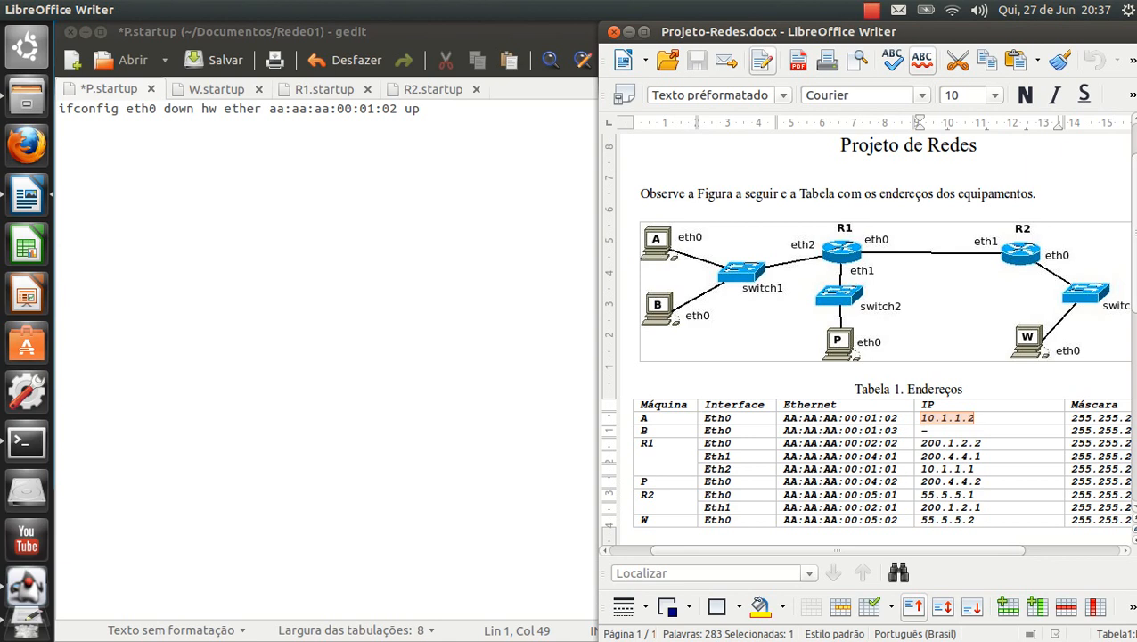
drag(646, 481, 1005, 489)
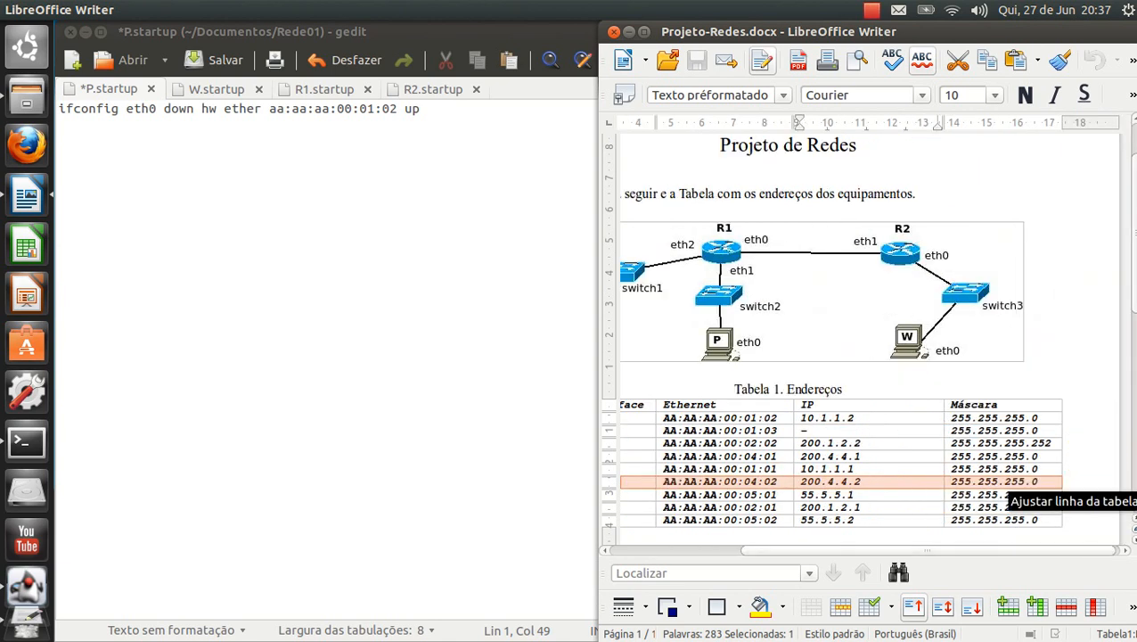
drag(997, 550, 857, 550)
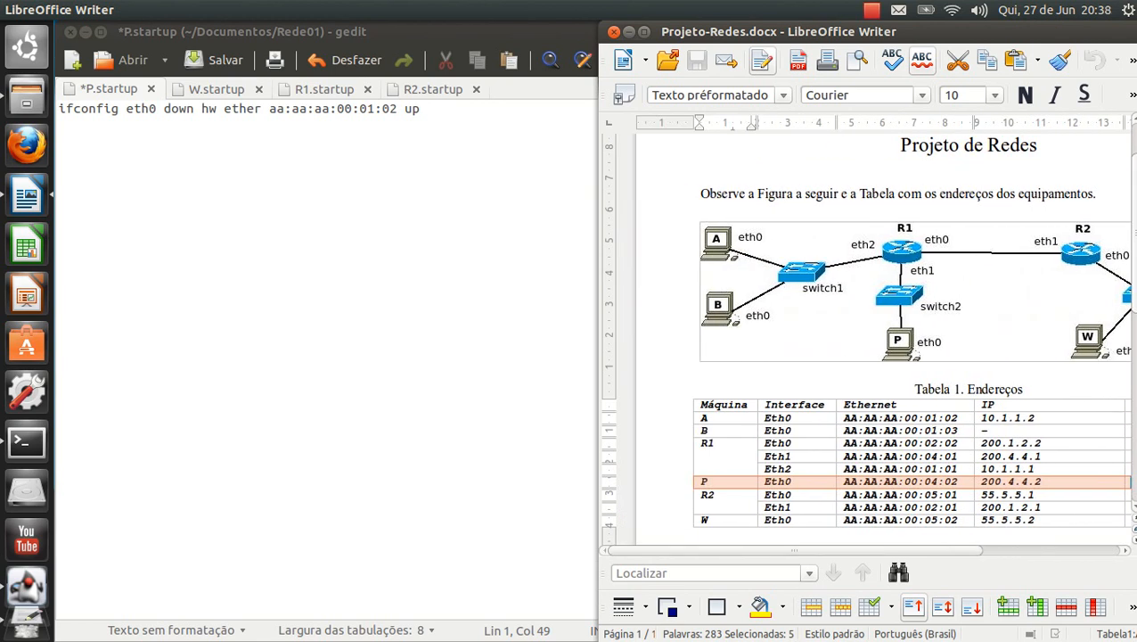
drag(364, 108, 372, 109)
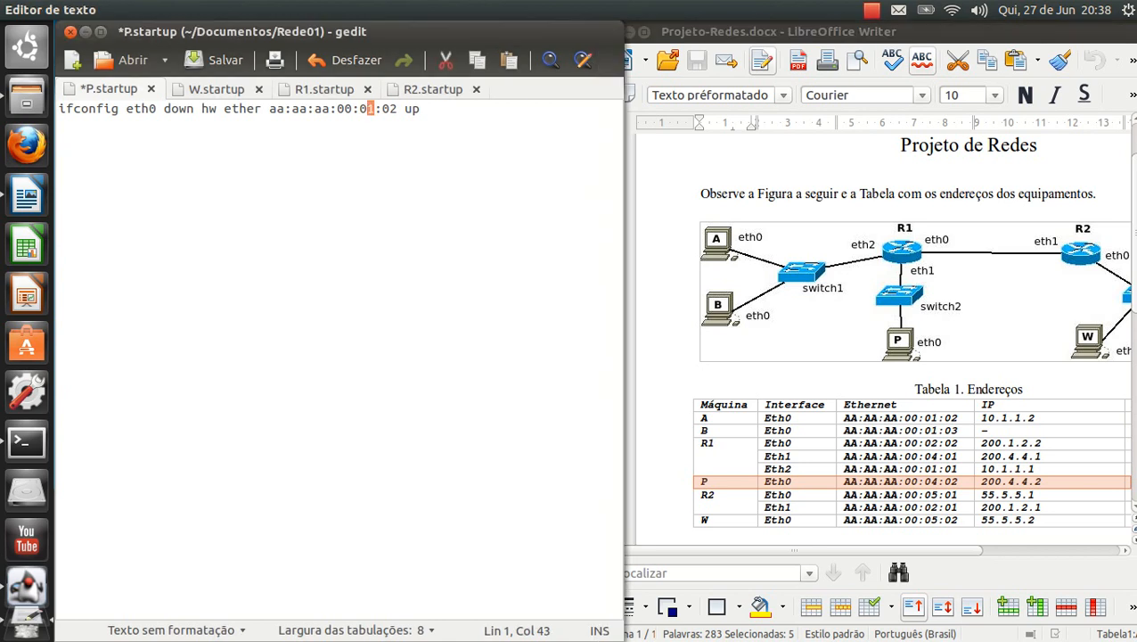
text(4)
- Insert the IP address 200.4.4.2 before "up" in the ifconfig line of P.startup
click(404, 109)
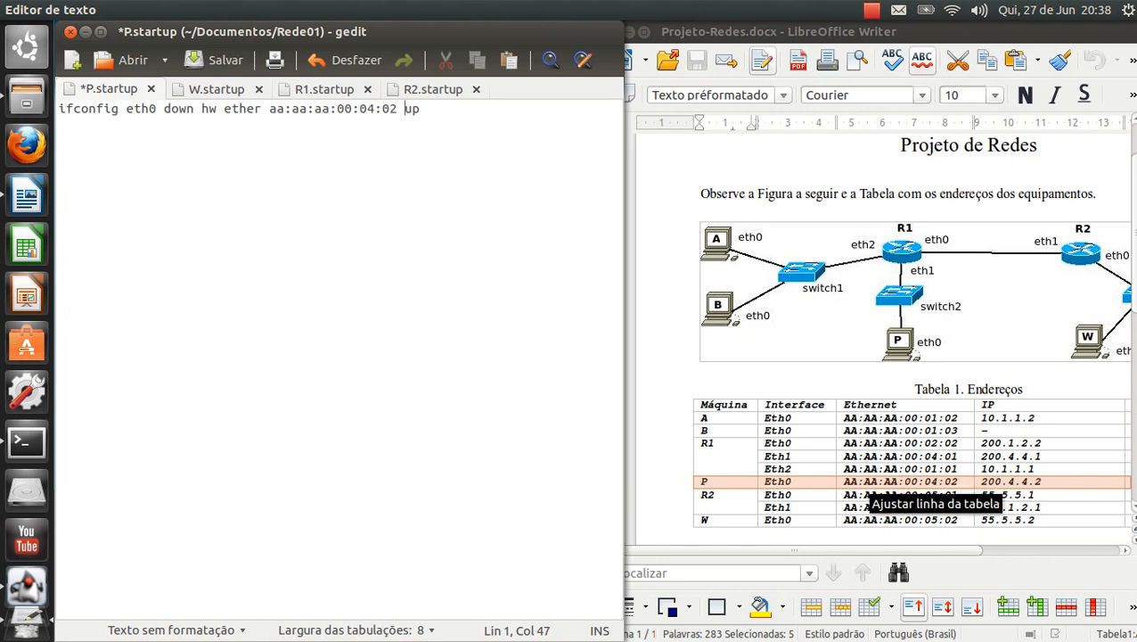
text(00)
key(BackSpace)
key(BackSpace)
text(2-)
key(BackSpace)
text(00)
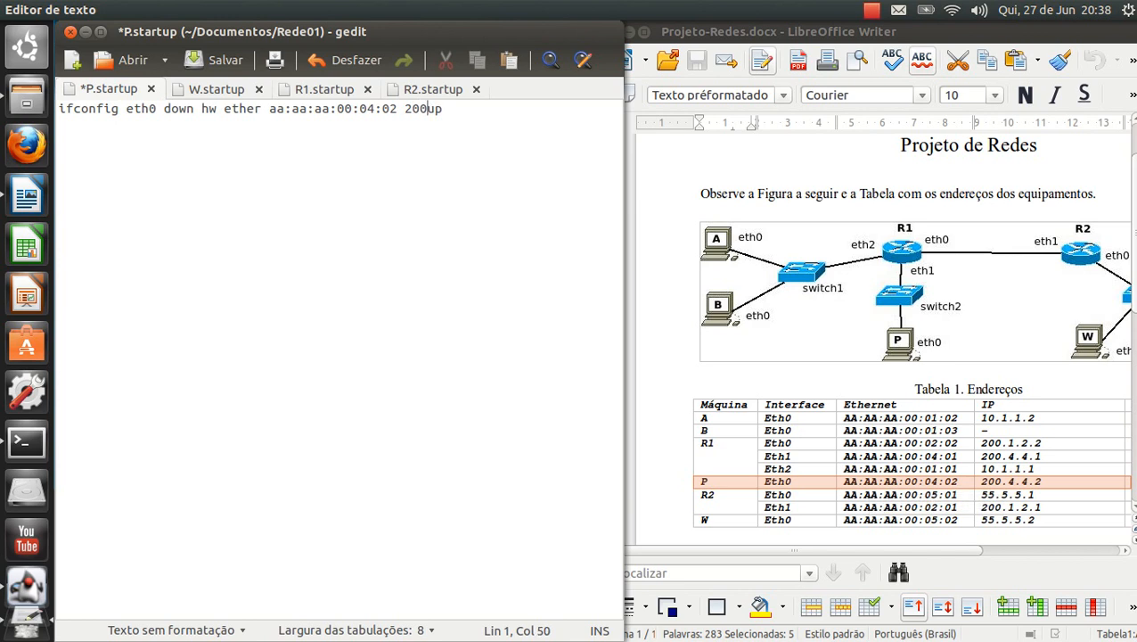
text(.4.4.2)
key(alt+Tab)
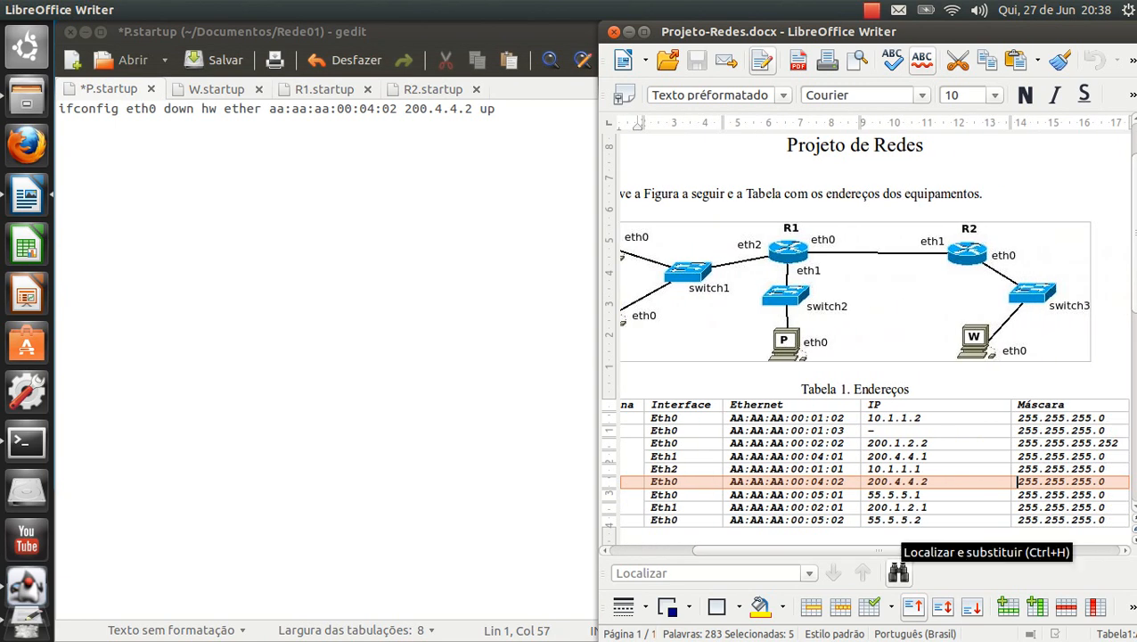
key(Delete)
text(n)
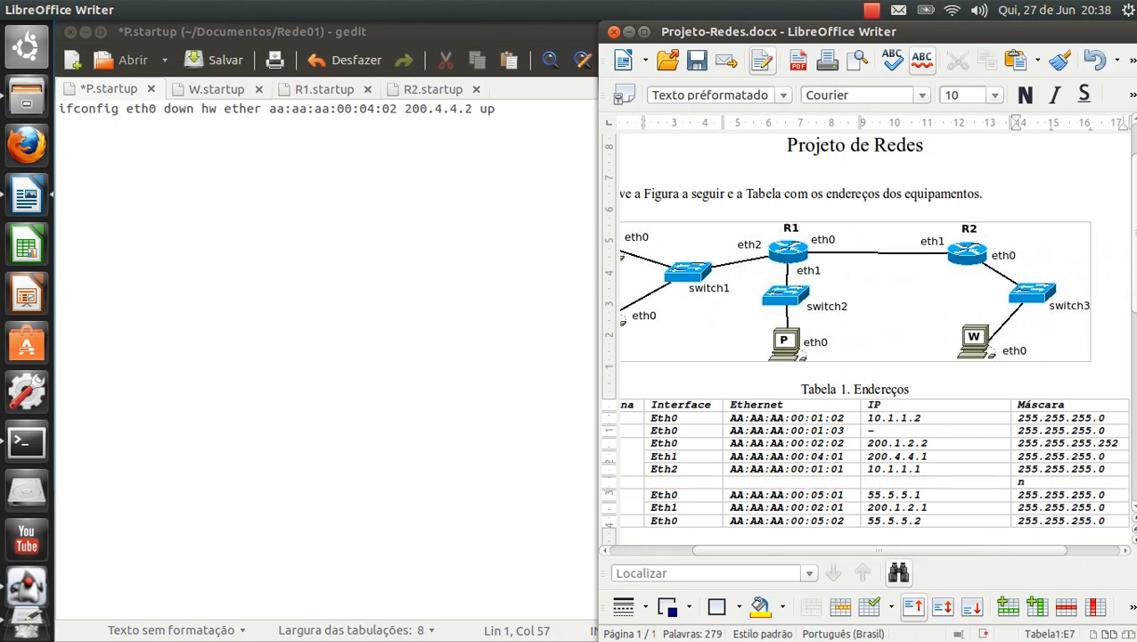
key(ctrl+z)
key(ctrl+z)
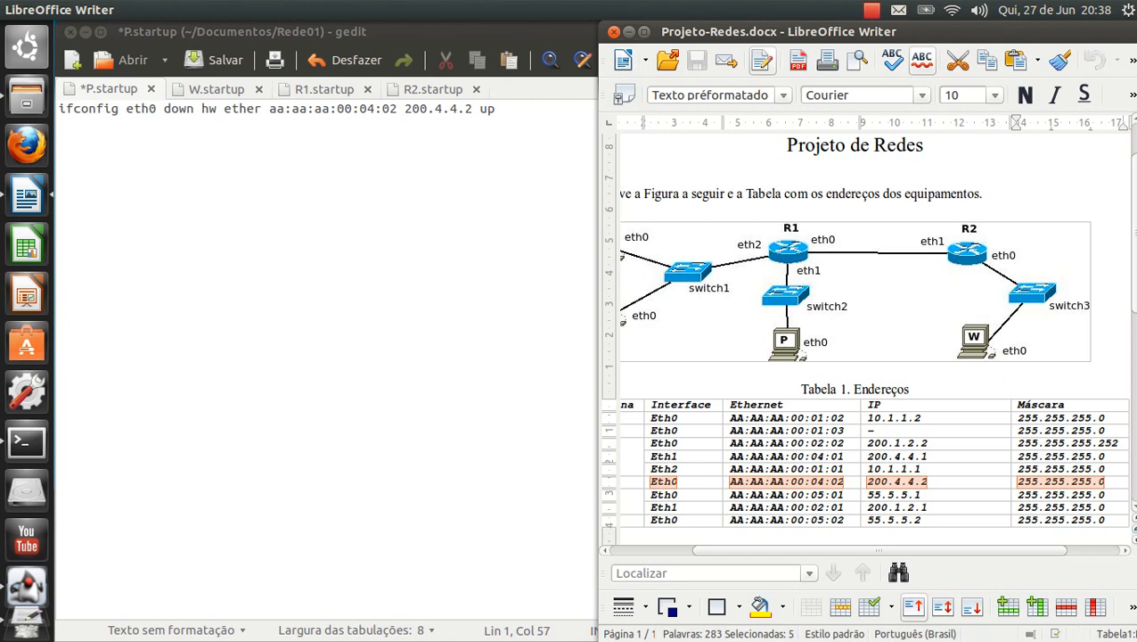
key(alt+Tab)
- Add netmask 255.255.255.0 after the IP address in P.startup and widen the editor window so the command fits on one line
text(netmask )
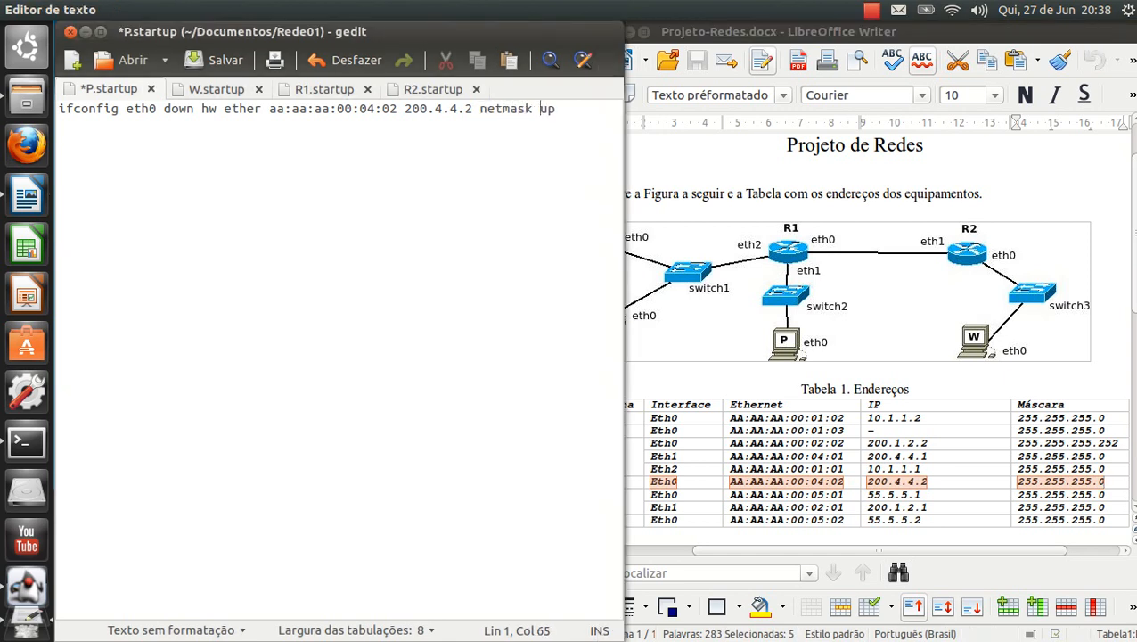
text(255)
text(25)
key(BackSpace)
key(BackSpace)
text(.255.2)
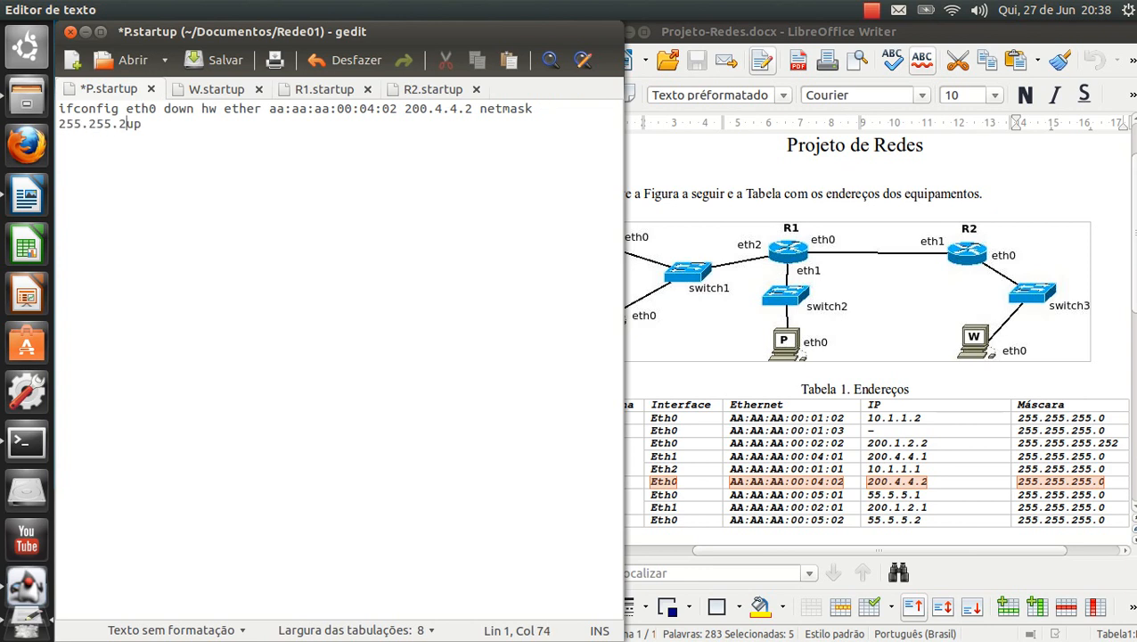
text(55.0)
drag(625, 330, 692, 330)
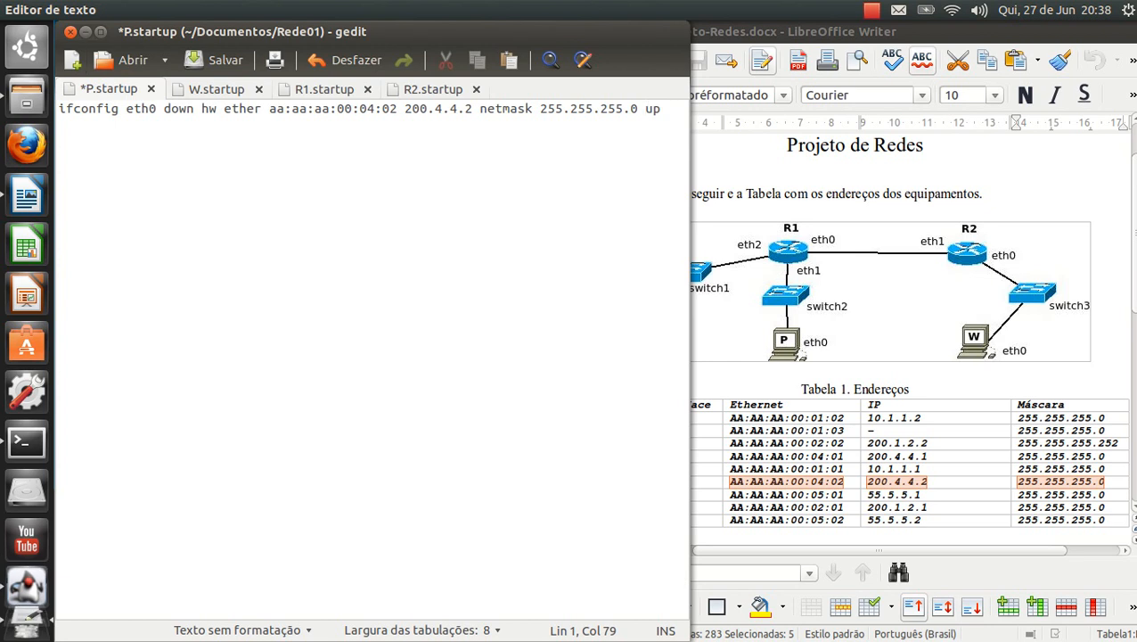
- Save P.startup and start machines A, B and P in the NetGUI topology
key(End)
click(218, 60)
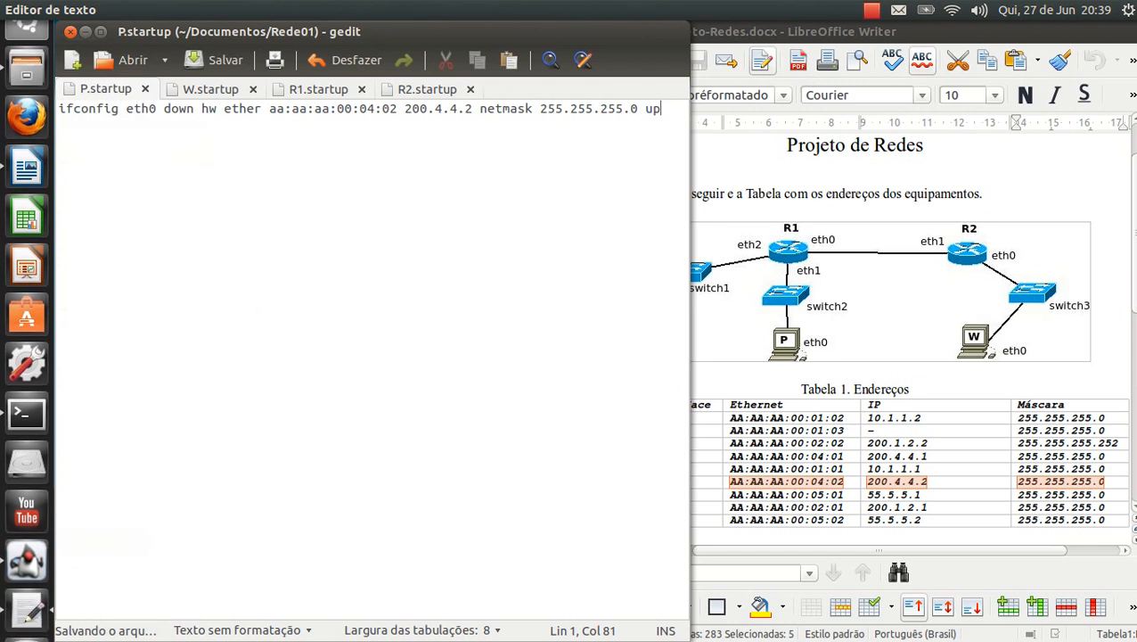
click(26, 560)
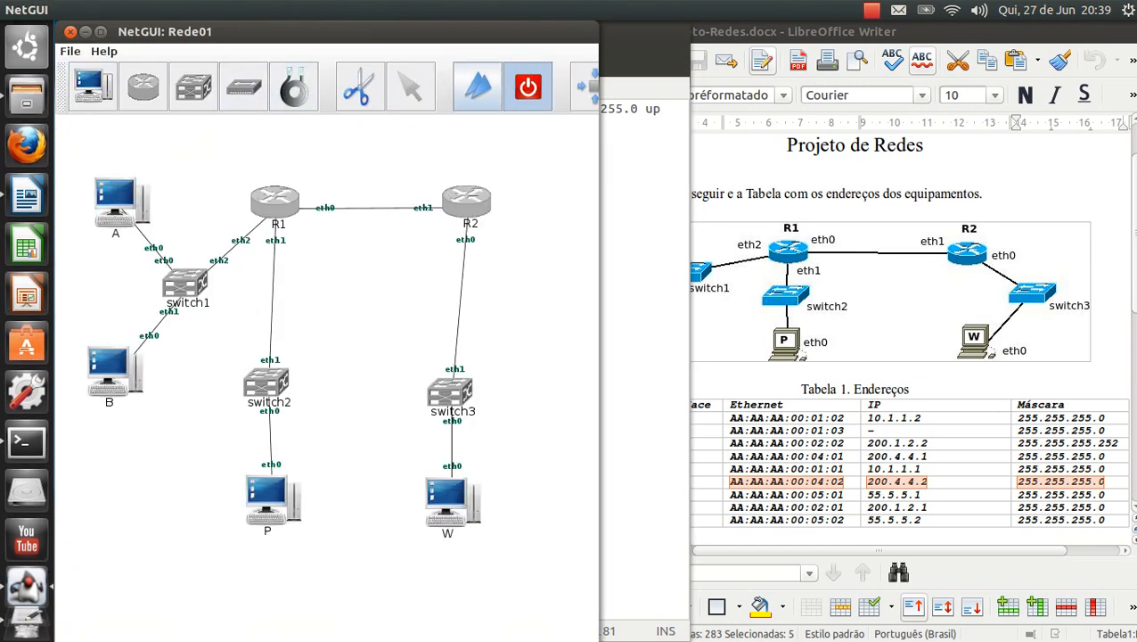
click(478, 86)
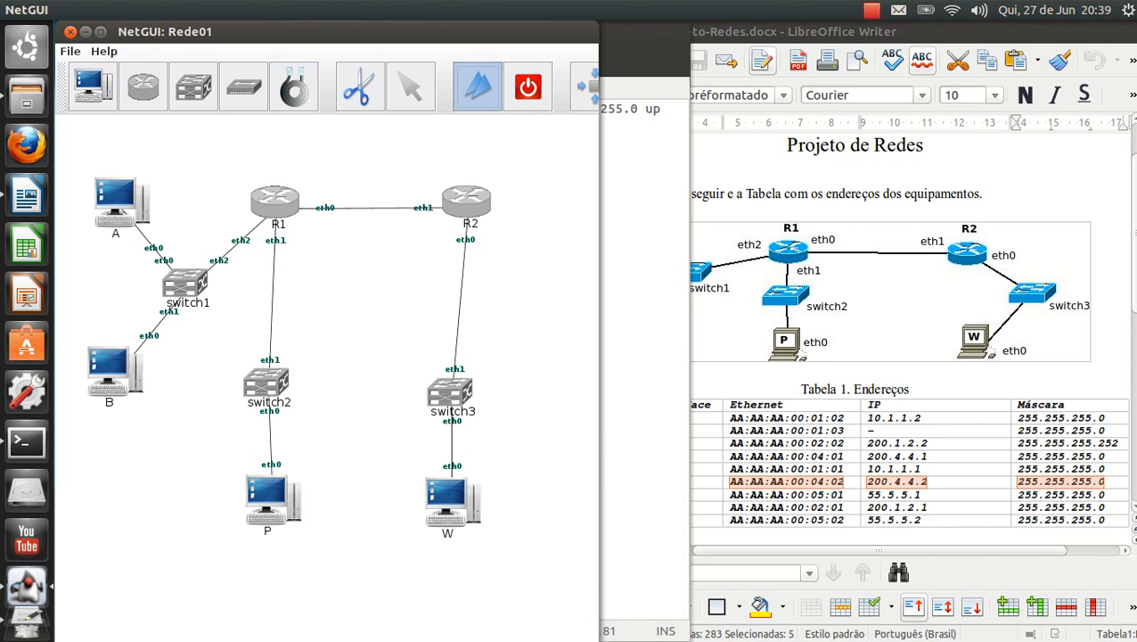
click(98, 222)
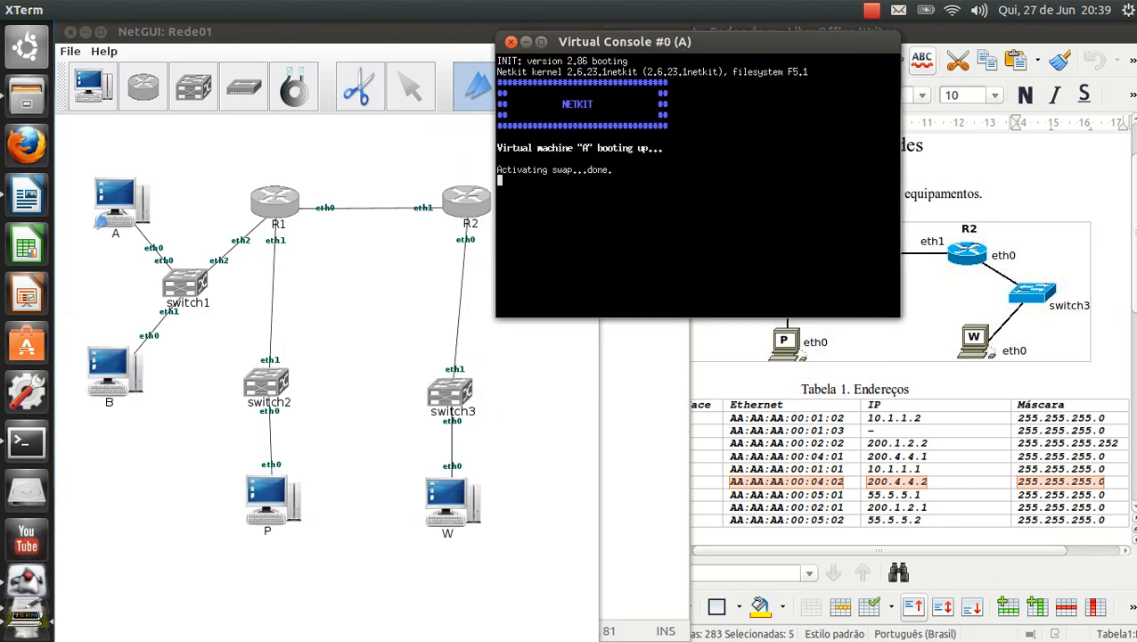
click(111, 369)
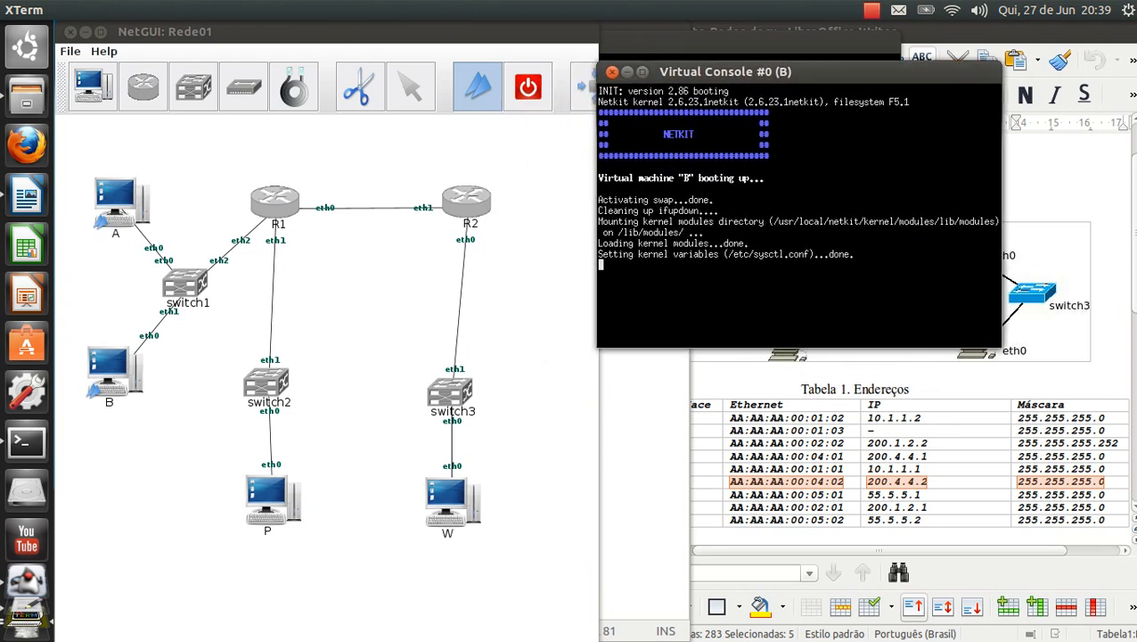
click(249, 519)
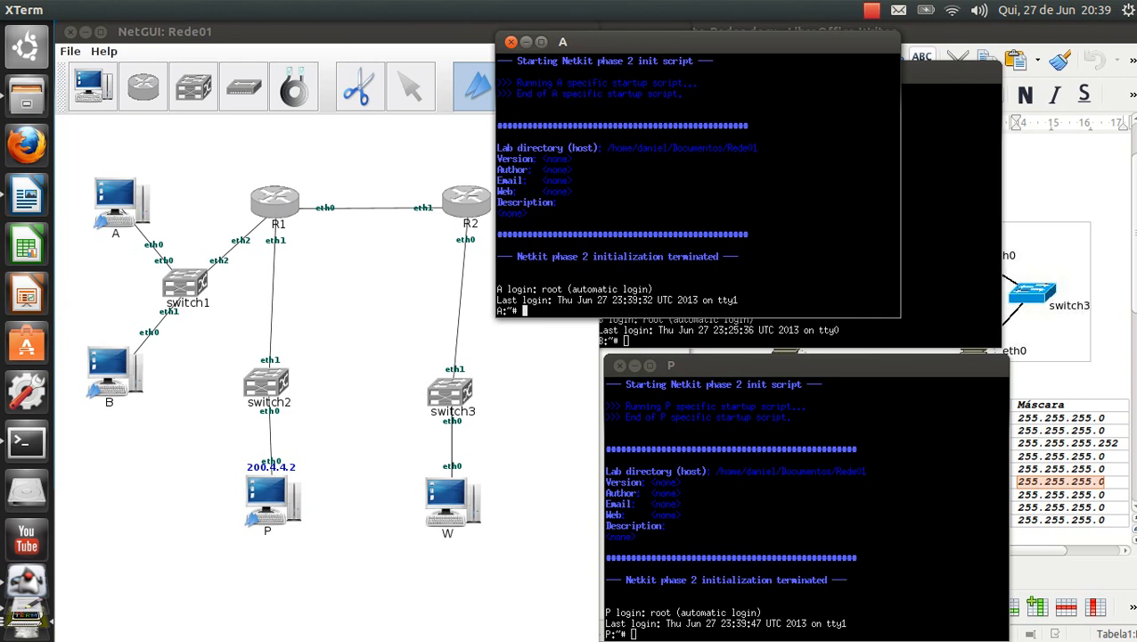
- Check the eth0 configuration of machines A and B by running ifconfig eth0 in each console
text(ifconfig eth0)
key(Return)
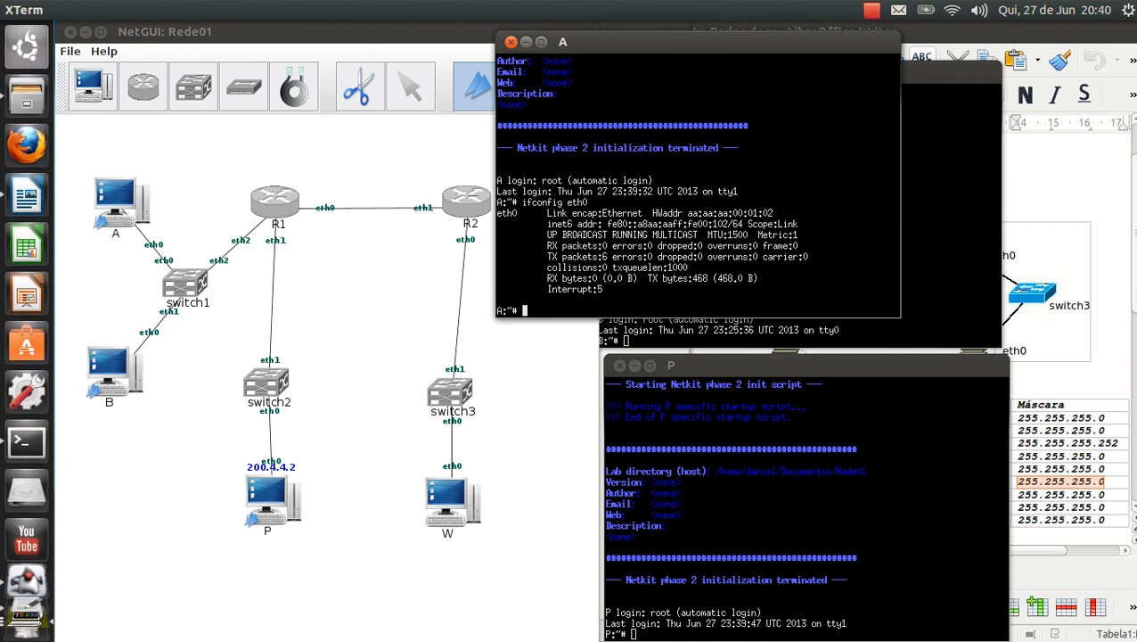
drag(687, 213, 897, 224)
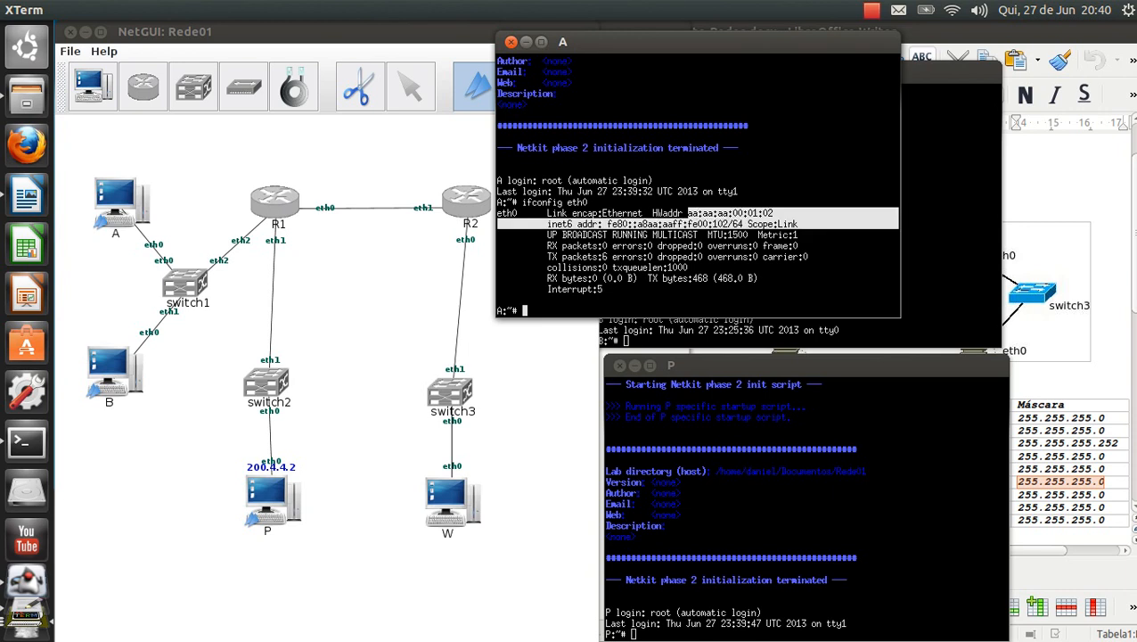
click(947, 233)
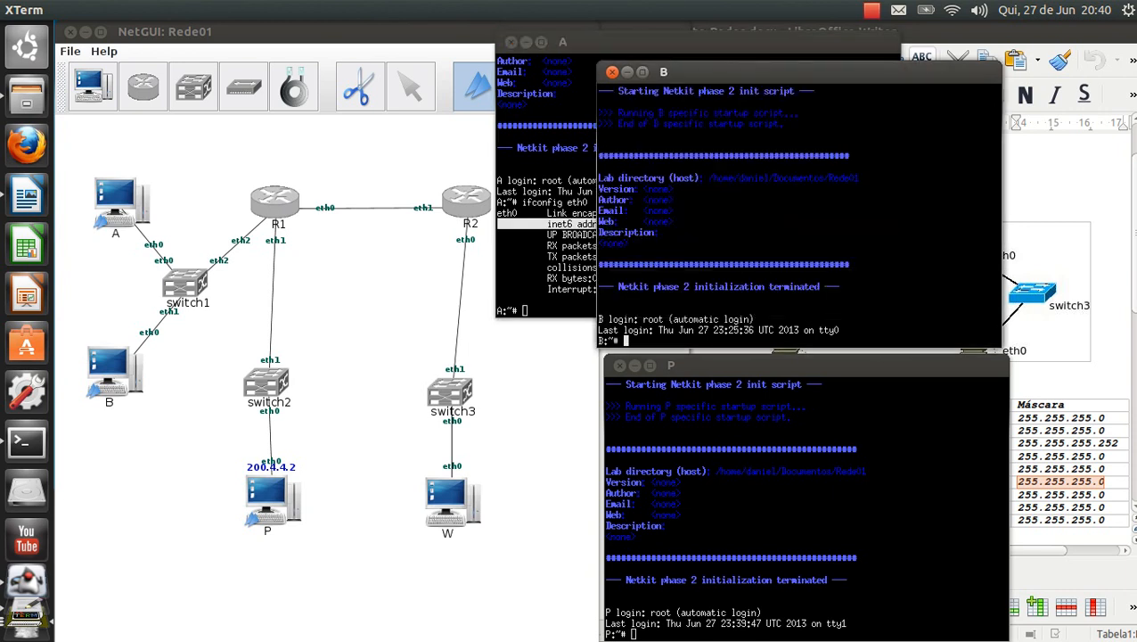
text(ifconfig eth0)
key(Return)
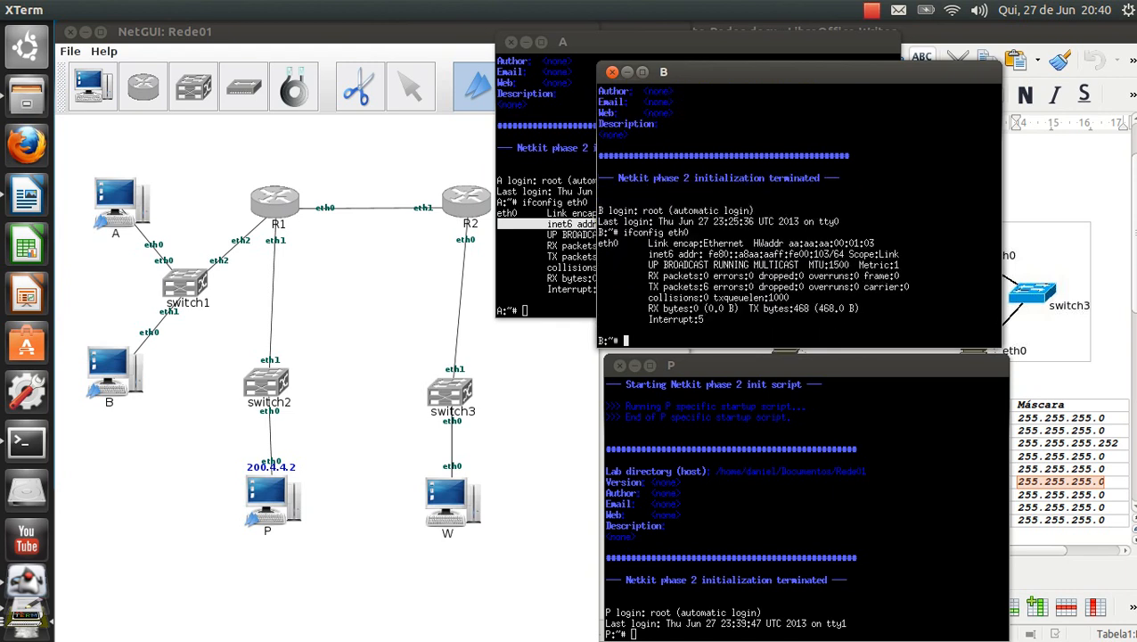
- Run ifconfig eth0 in machine P's console and move that window up to show its full output
click(633, 634)
text(if)
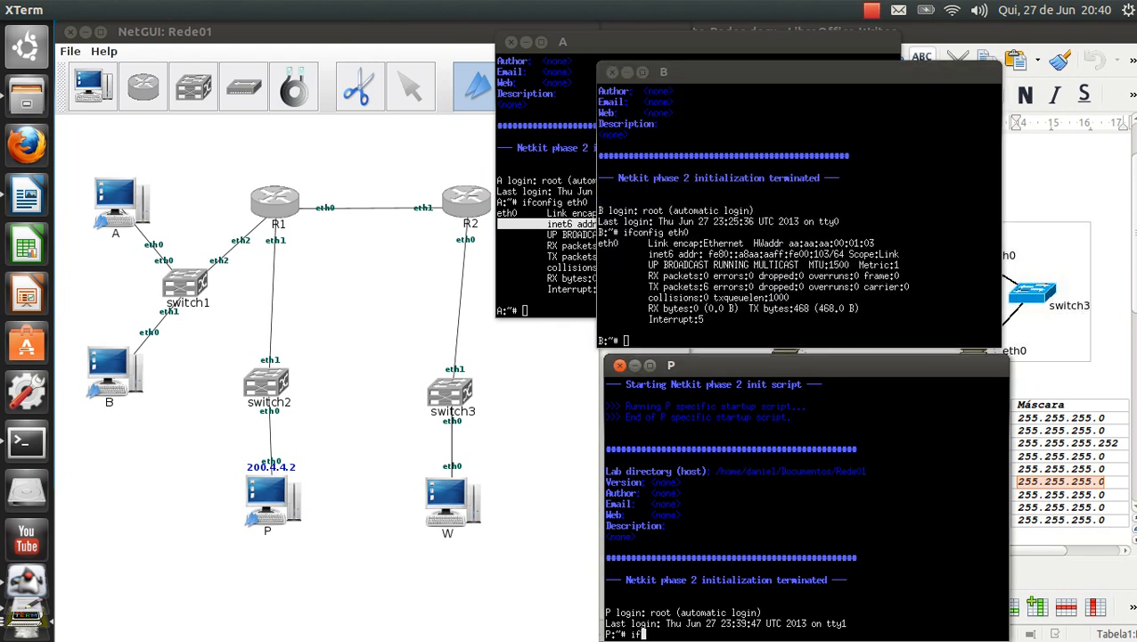
text(config eth0)
key(Return)
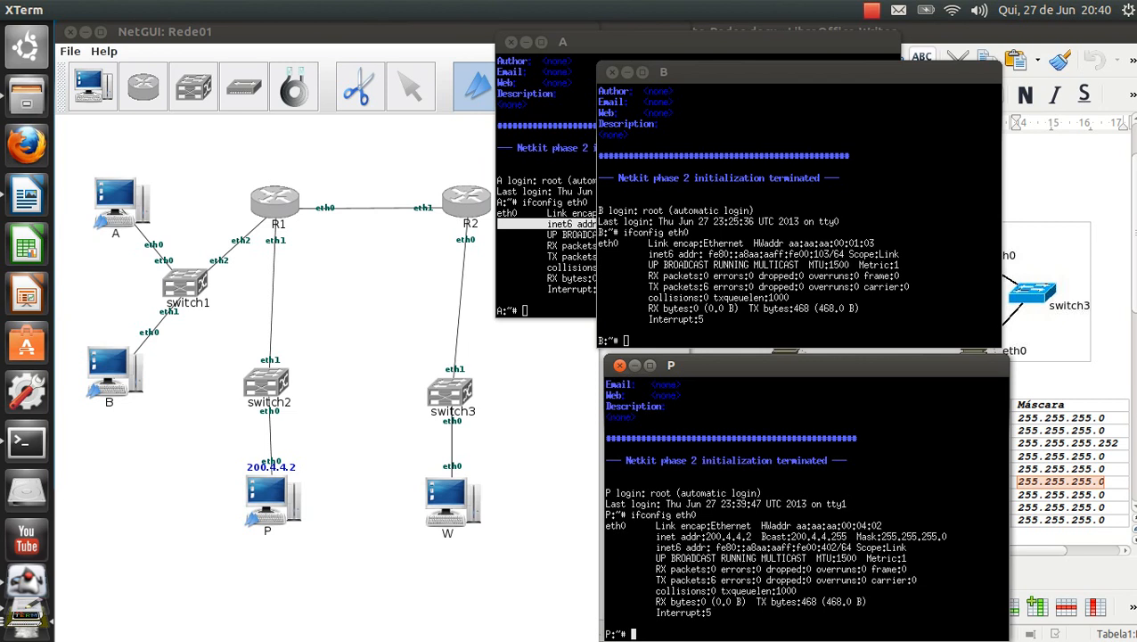
drag(757, 365, 832, 212)
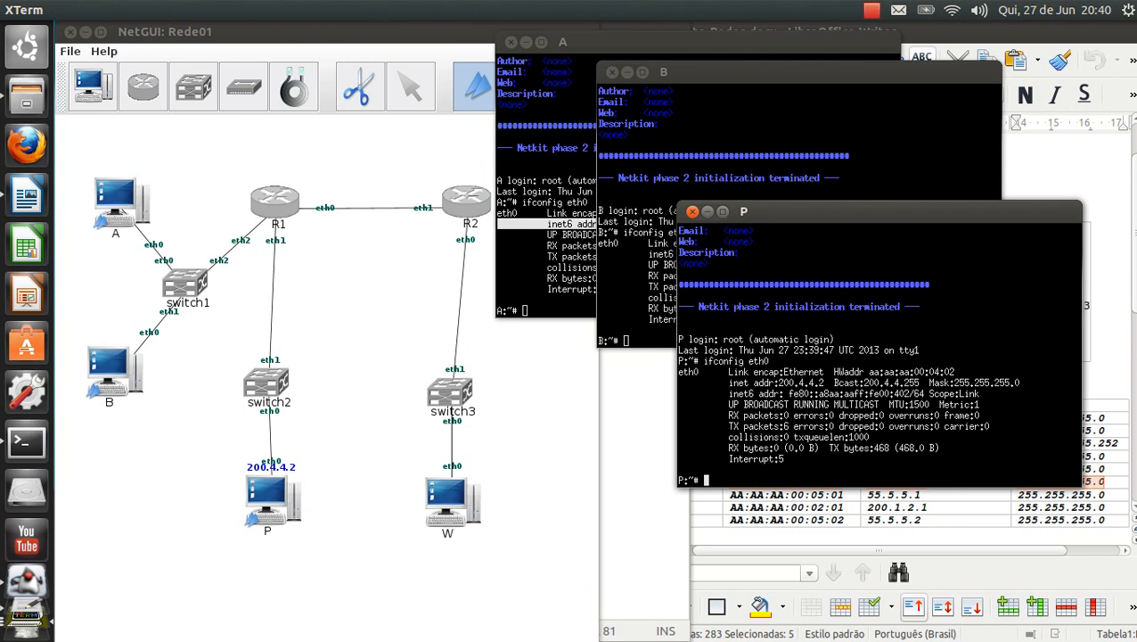
- Compare the eth0 output in the consoles of A, P and B, highlighting P's inet address and mask
click(550, 267)
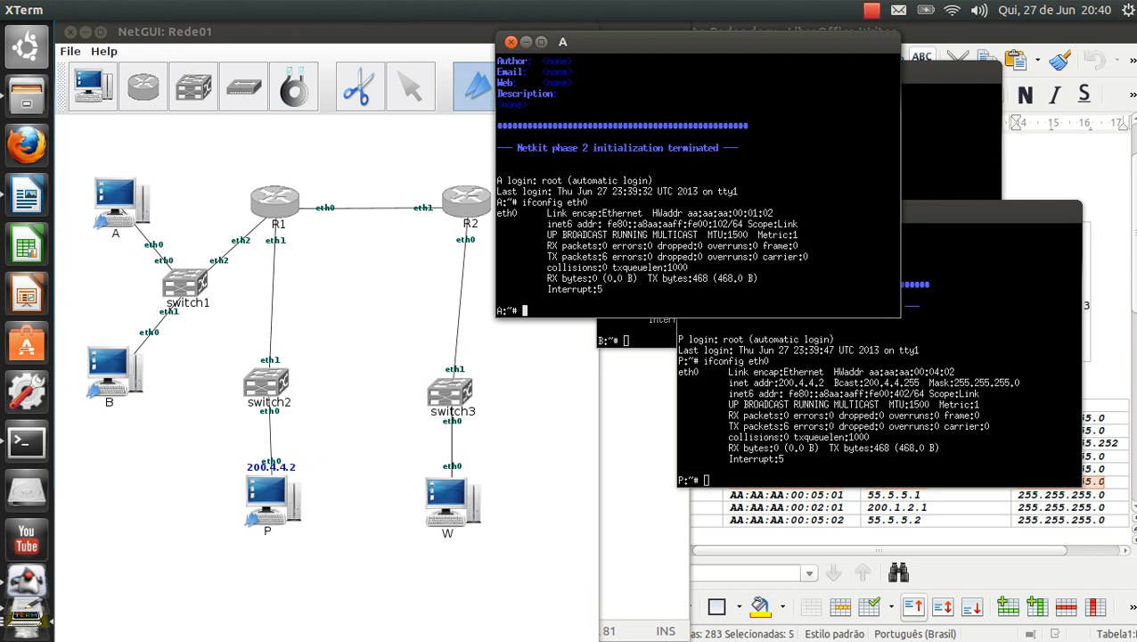
click(878, 401)
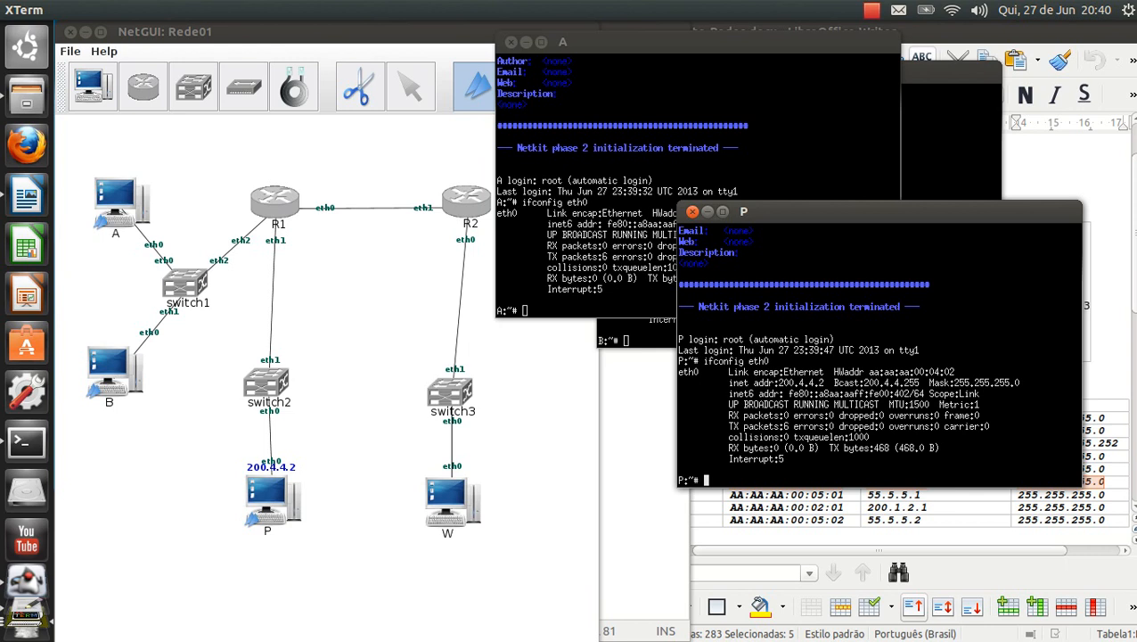
drag(759, 382, 1065, 394)
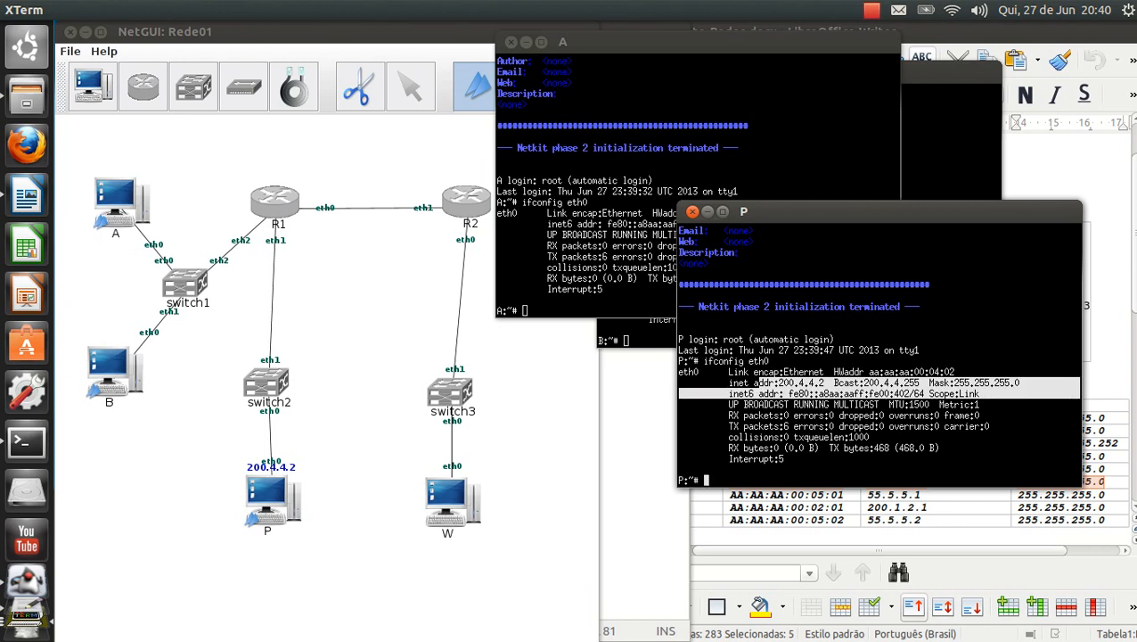
click(756, 384)
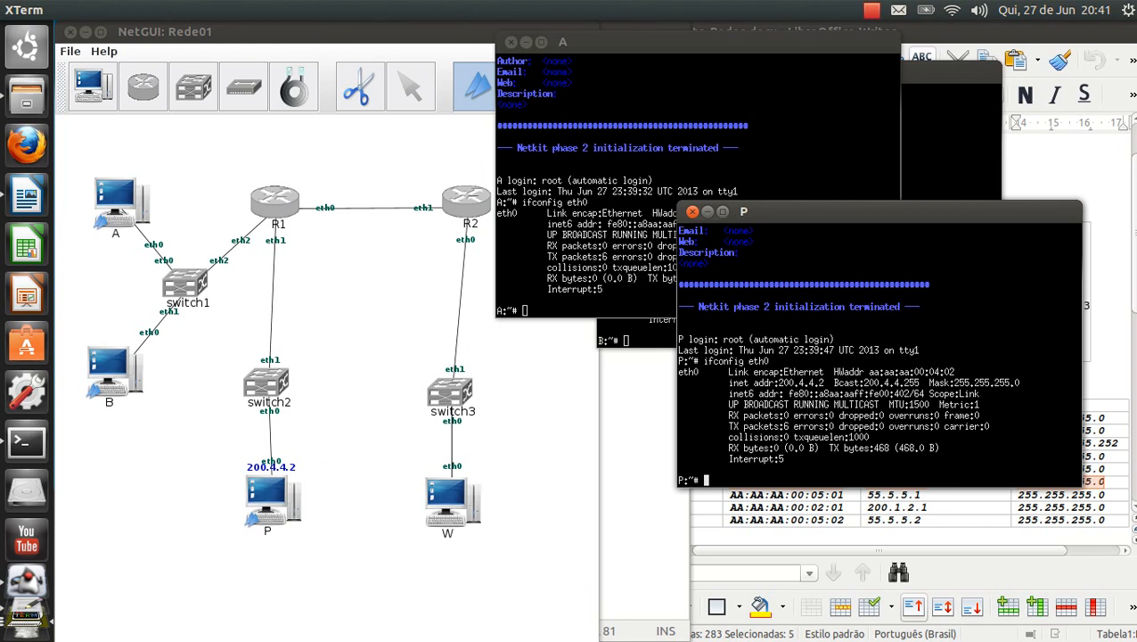
key(alt+Tab)
key(alt+Tab)
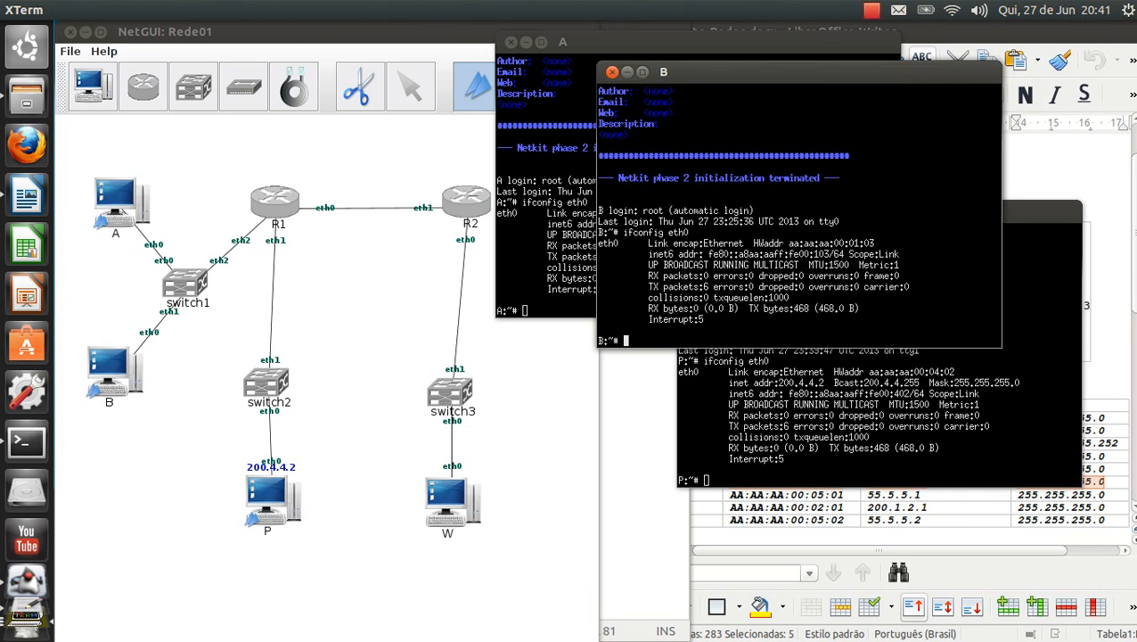
- Switch to Projeto-Redes.docx in LibreOffice Writer and consult the address table including its Máquina column
key(alt+Tab)
key(alt+Tab)
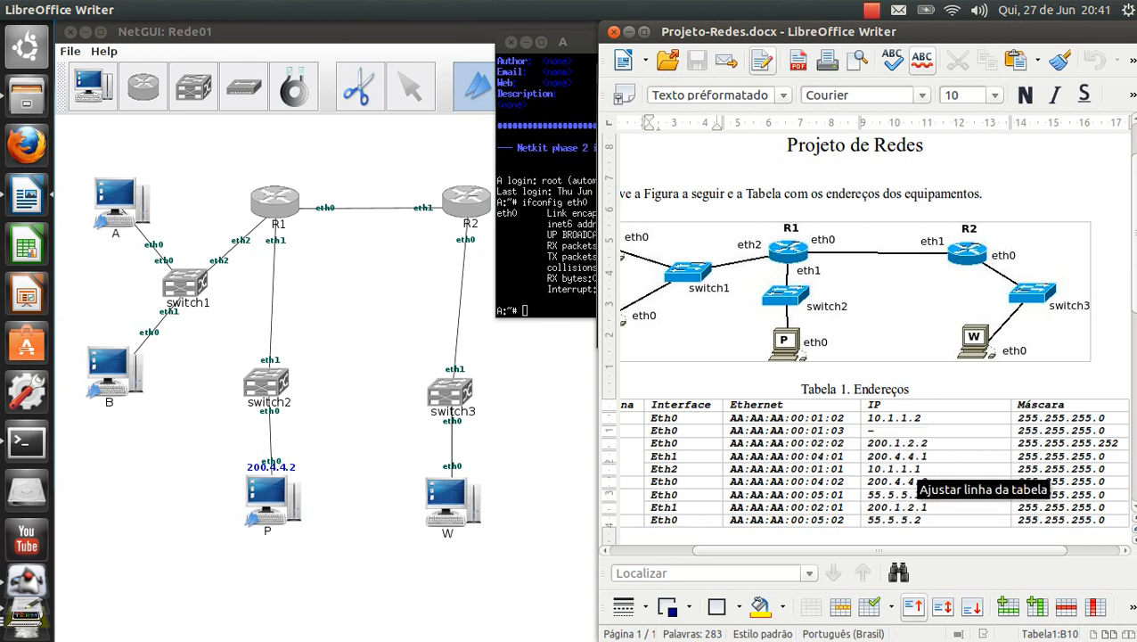
scroll(825, 459, down, 1)
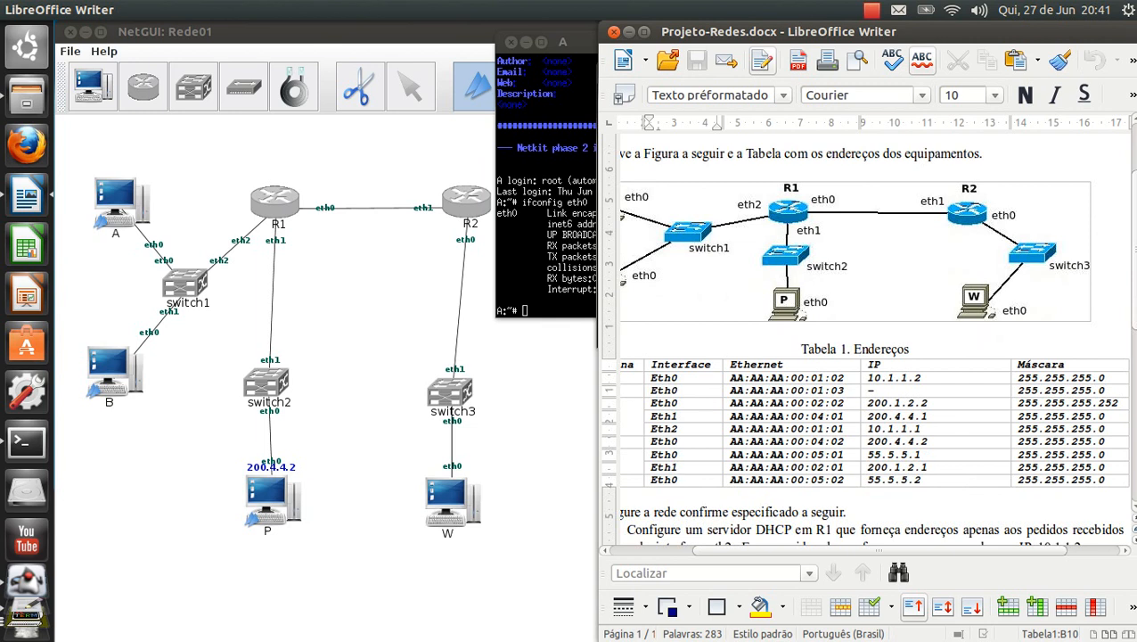
scroll(873, 335, left, 2)
drag(831, 550, 827, 550)
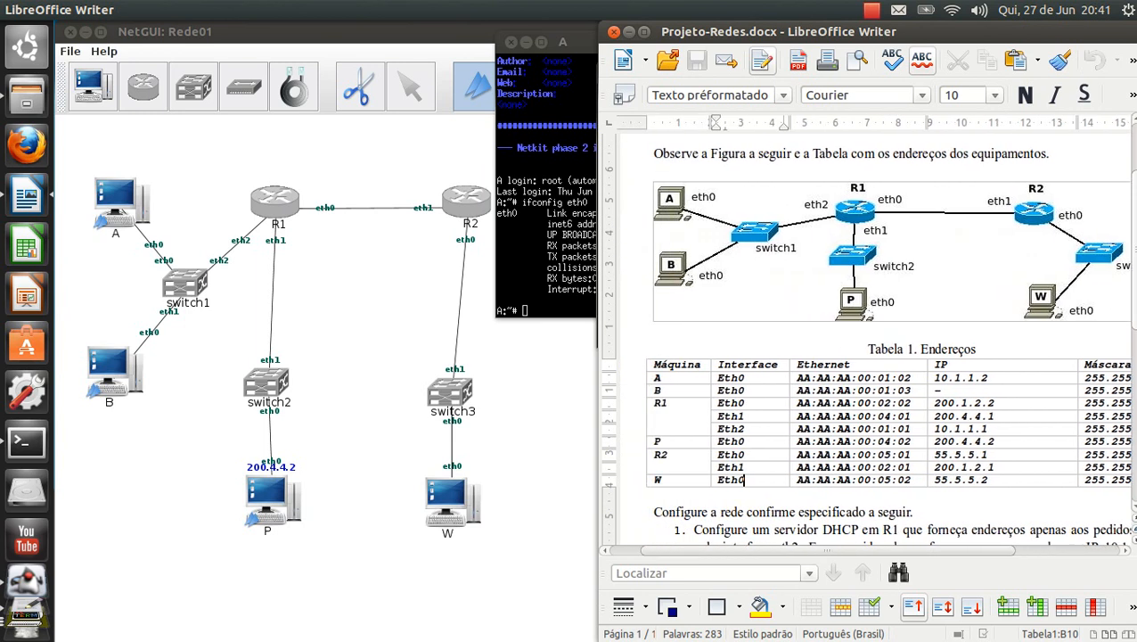
- Select the R1 entry in the Máquina column of the address table and open the additional formatting options
double_click(660, 402)
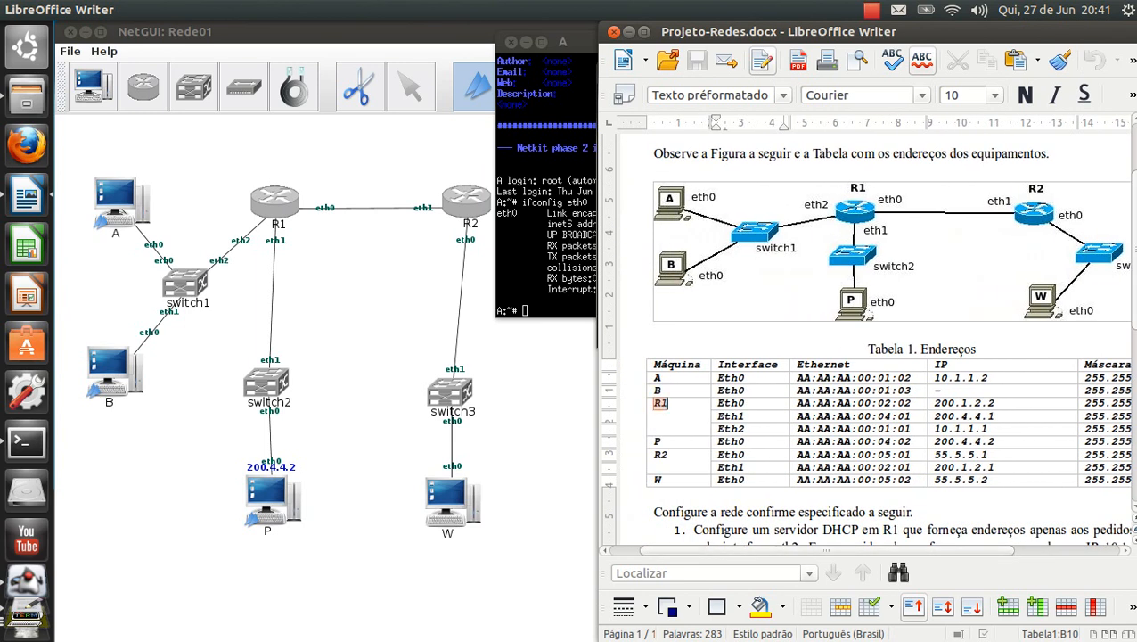
click(1129, 60)
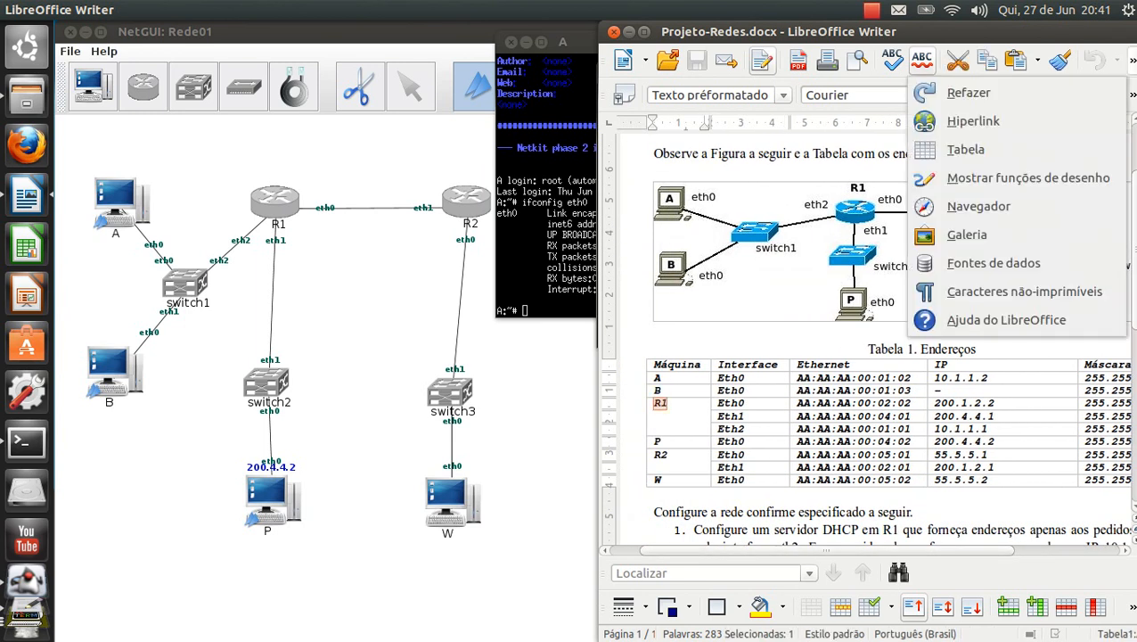
click(1129, 59)
click(1132, 94)
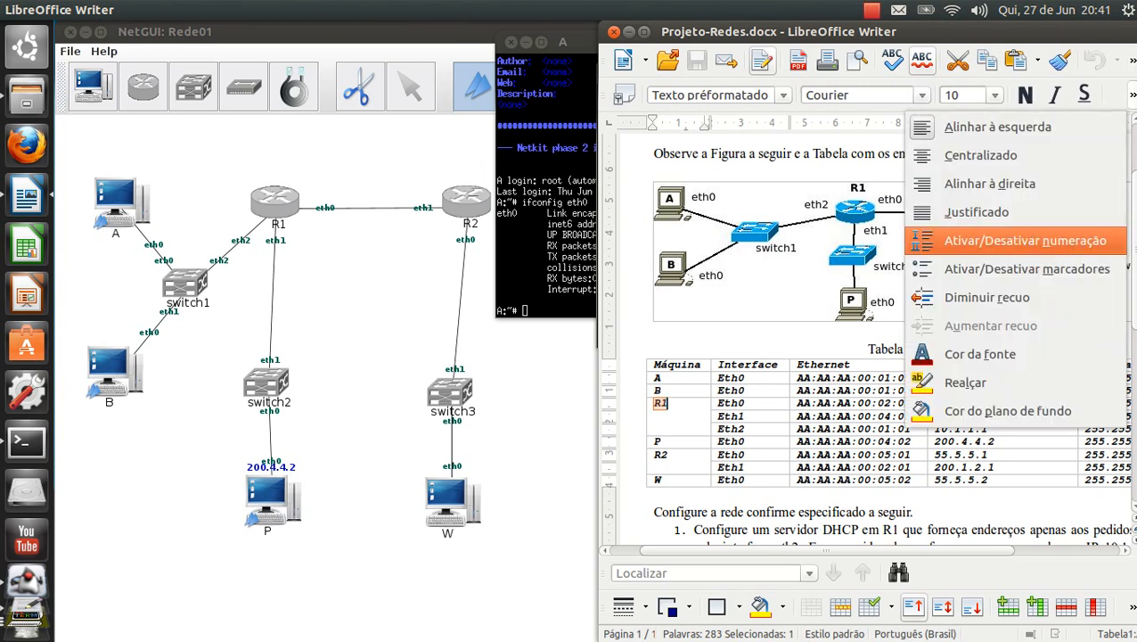
- Apply the red font colour to the R1 entry in the address table's Máquina column
click(980, 354)
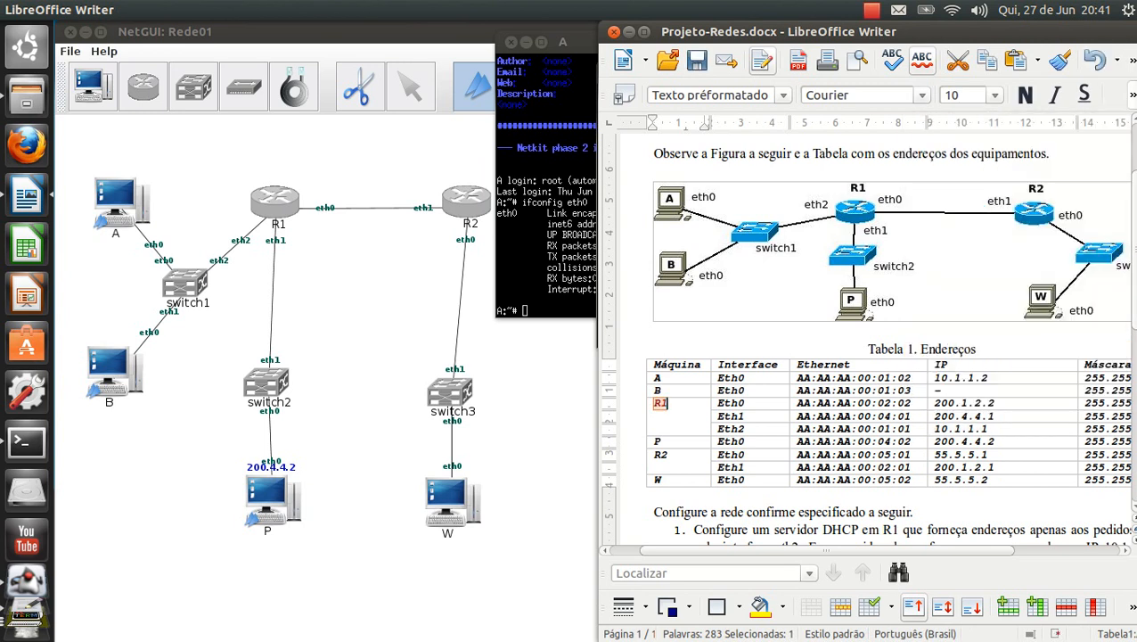
click(660, 440)
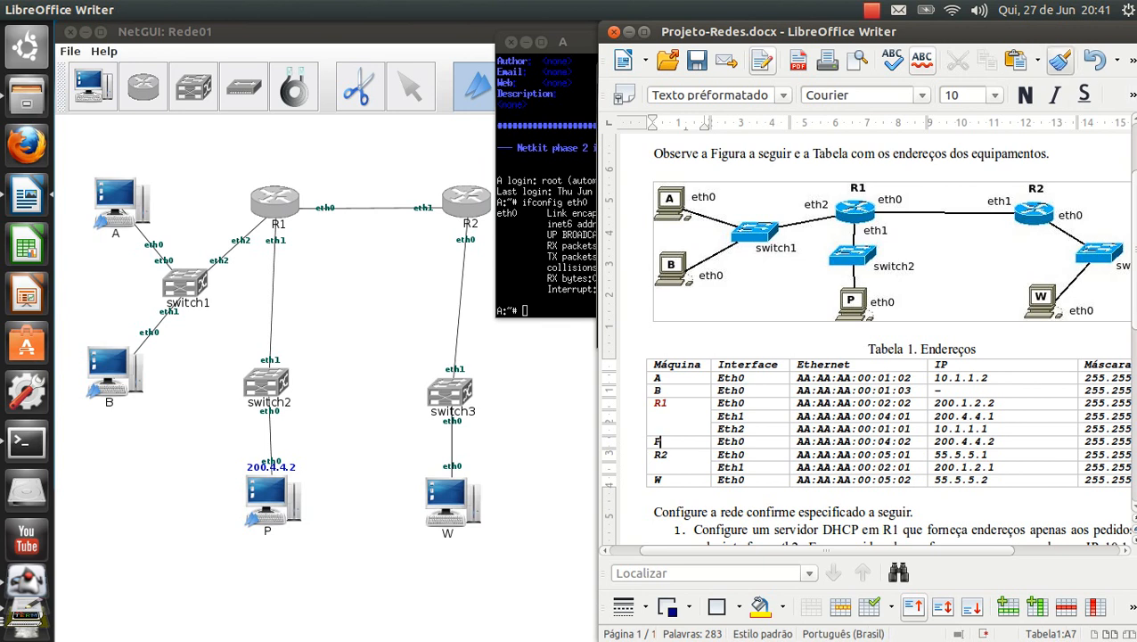
- Review the machine rows of the address table and the numbered network configuration requirements in the document
scroll(624, 362, down, 6)
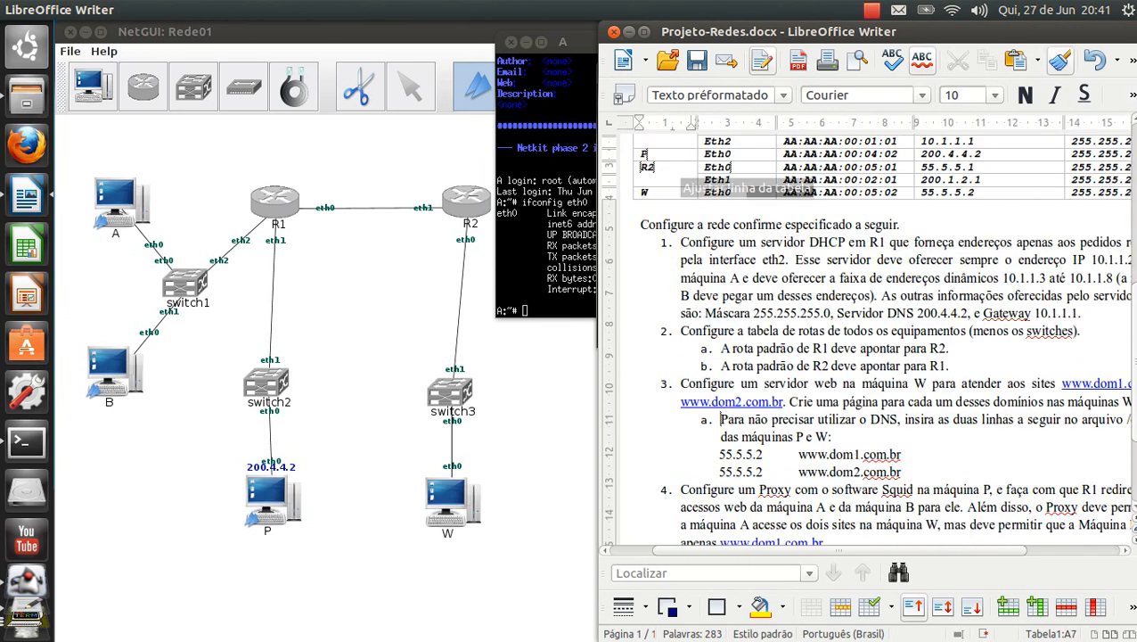
drag(639, 153, 642, 176)
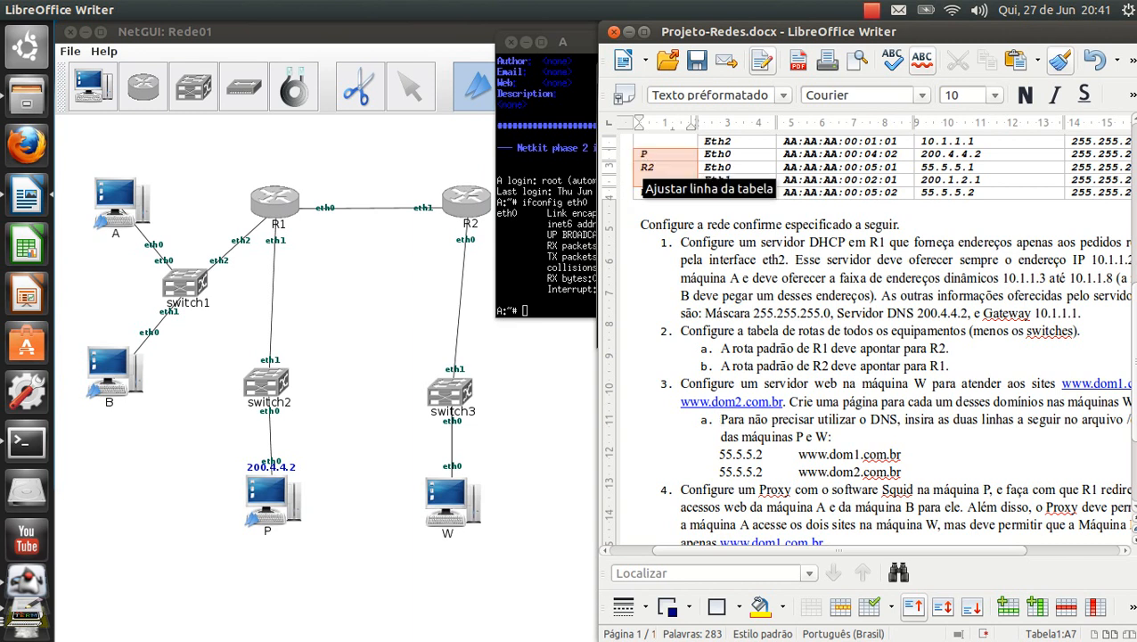
scroll(640, 192, up, 3)
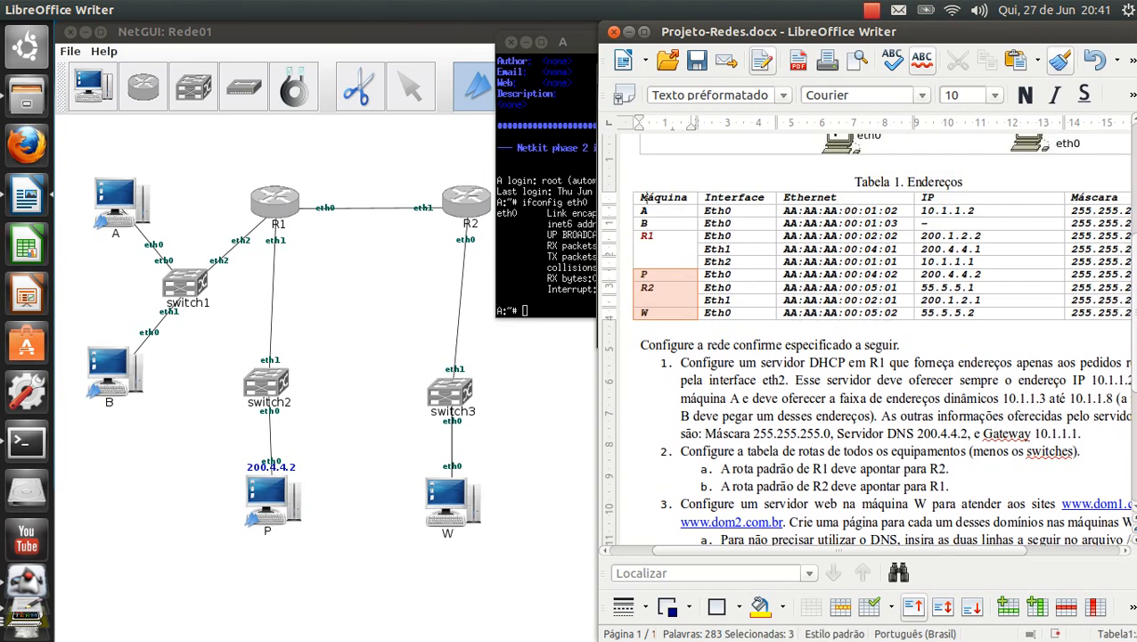
click(658, 260)
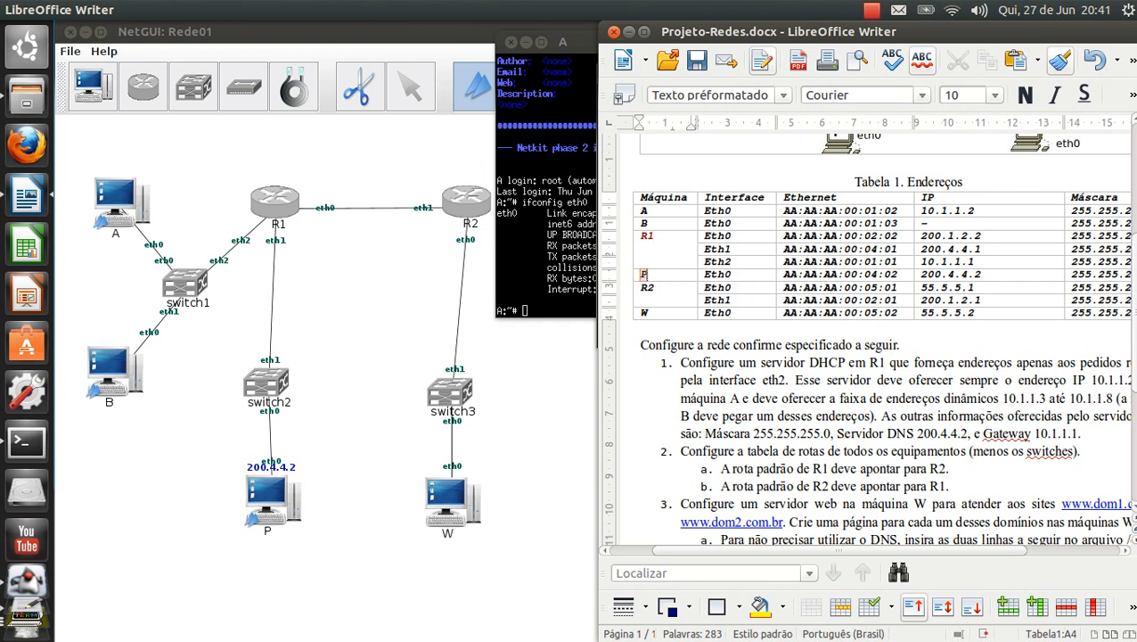
drag(641, 272, 640, 291)
click(643, 313)
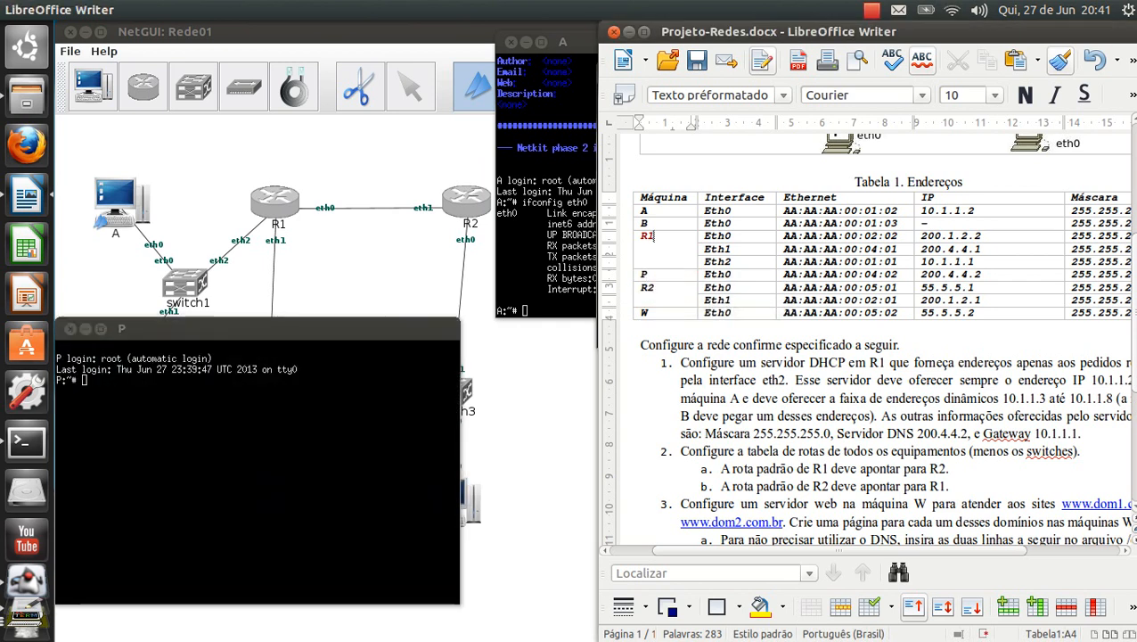
scroll(829, 428, up, 5)
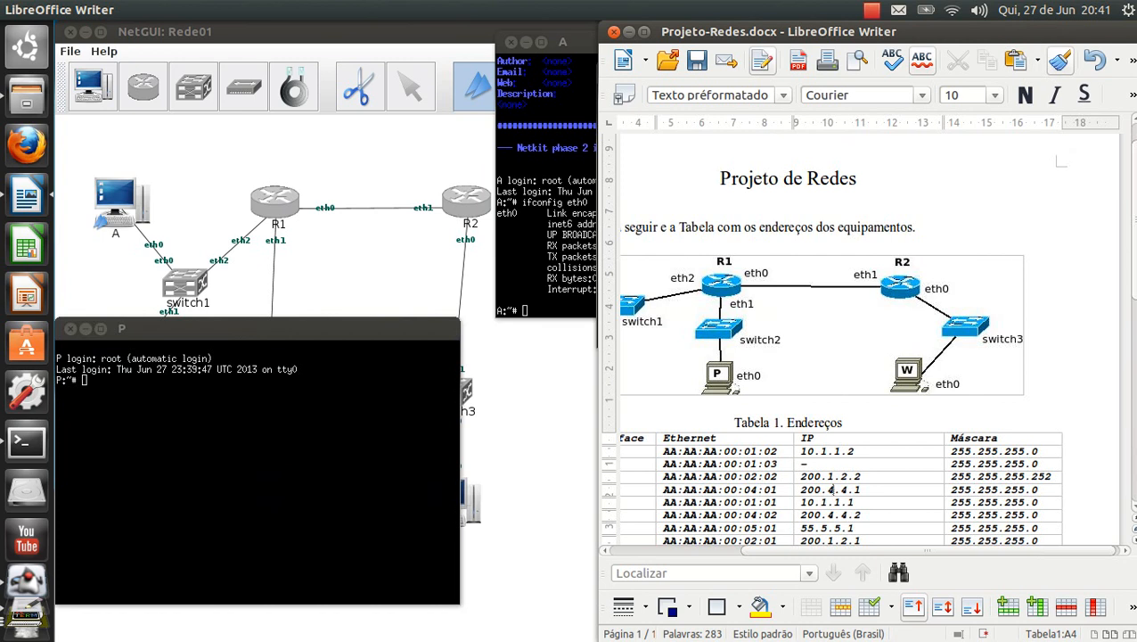
scroll(820, 445, down, 5)
scroll(819, 419, left, 2)
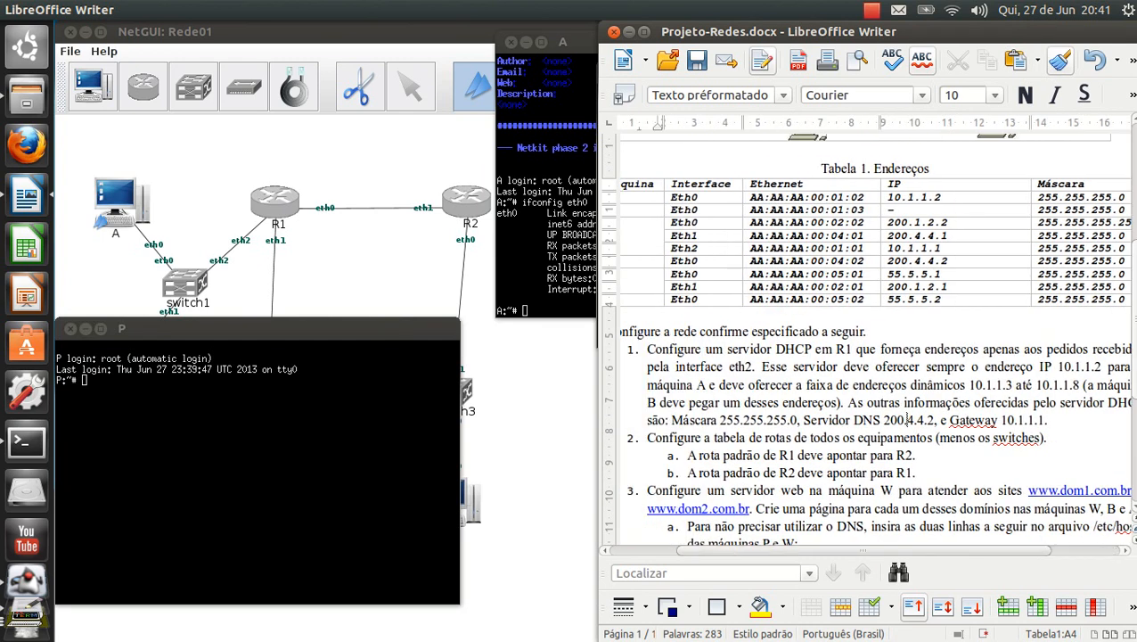
scroll(819, 419, down, 3)
- Minimize machine P's terminal and bring the NetGUI network diagram forward beside the document's address table
click(392, 472)
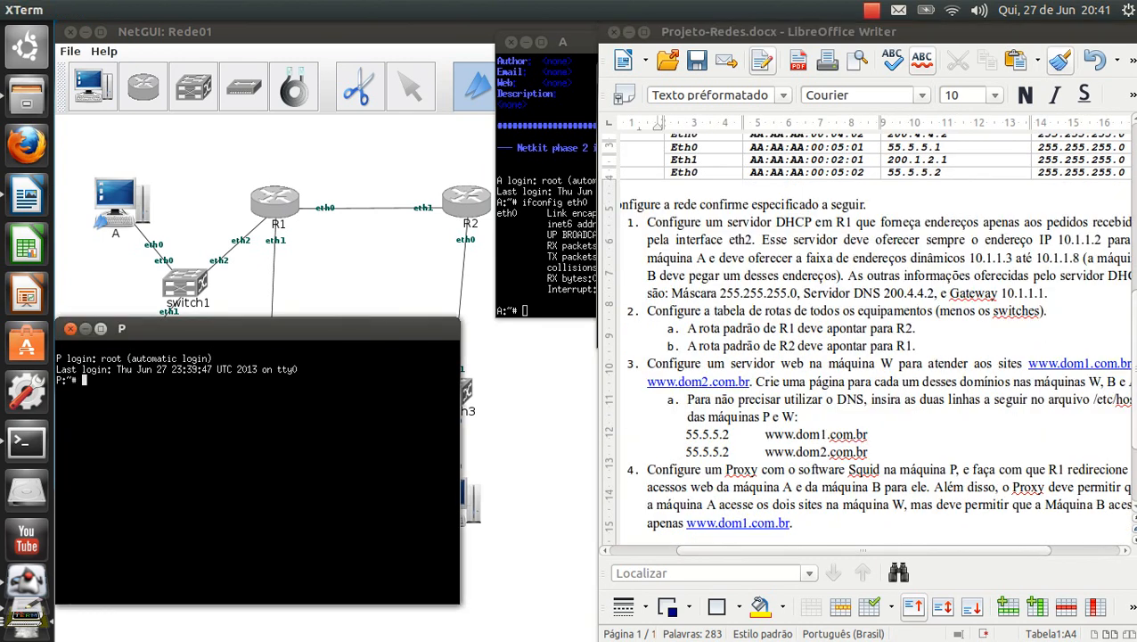
click(86, 328)
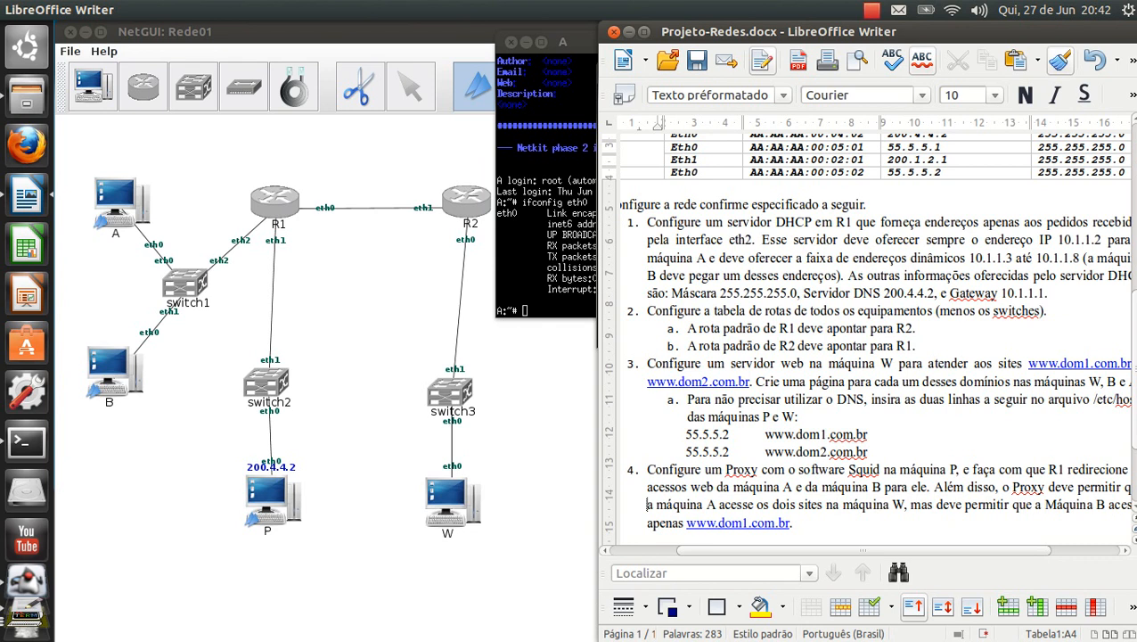
key(alt+Tab)
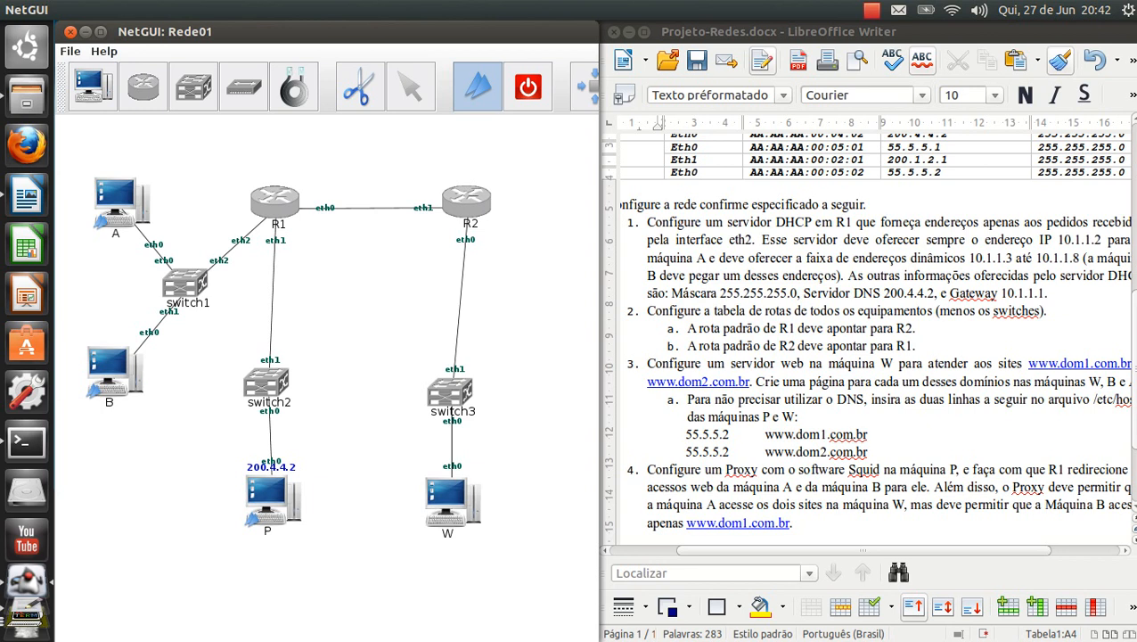
scroll(719, 257, left, 1)
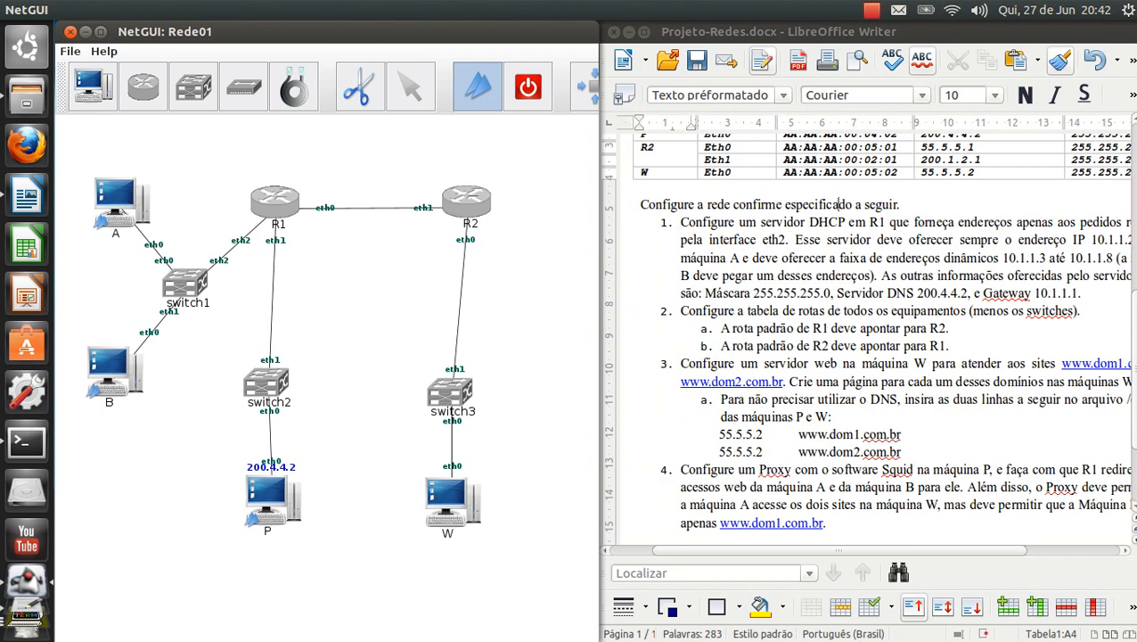
scroll(721, 283, up, 4)
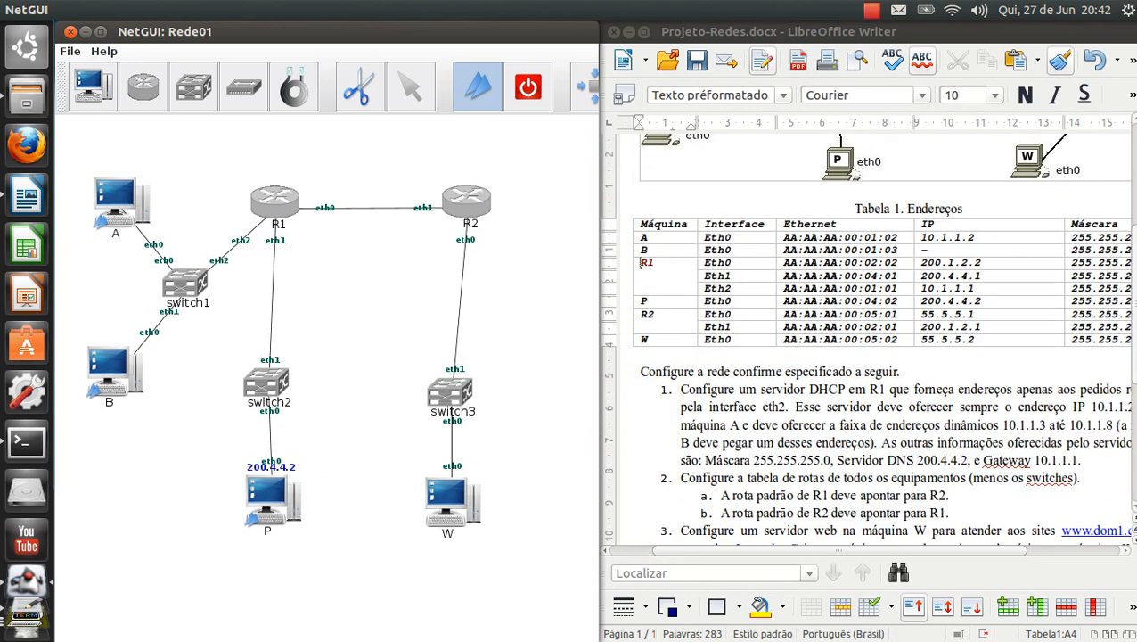
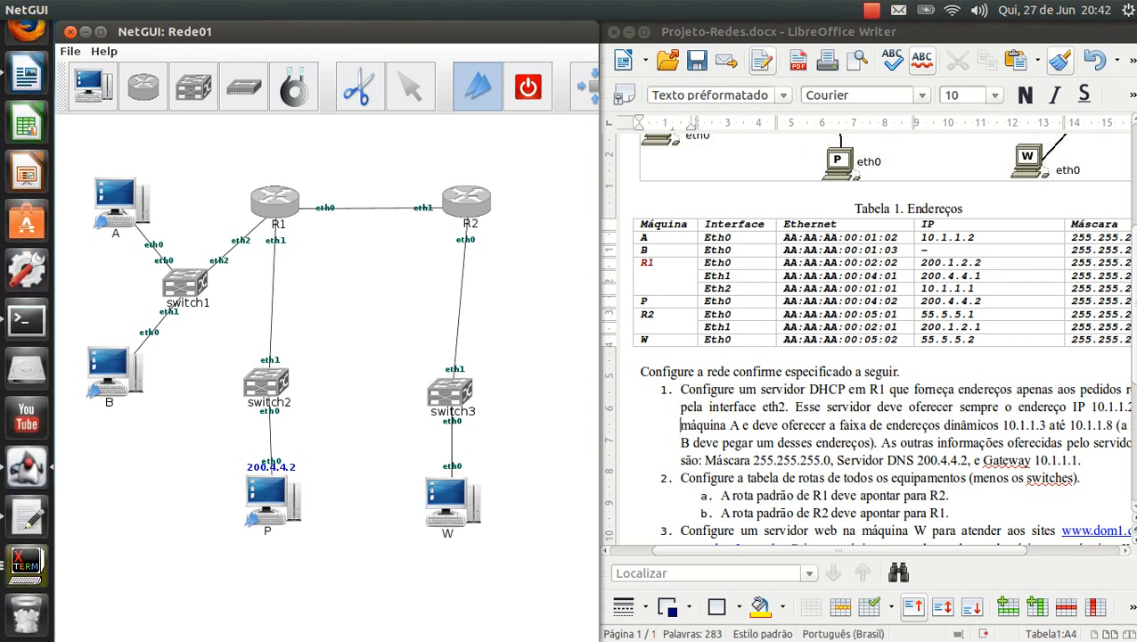
- In P.startup in gedit, add the line "route add default gw 200.4.4.1", using R1's Eth1 address from the table
click(26, 513)
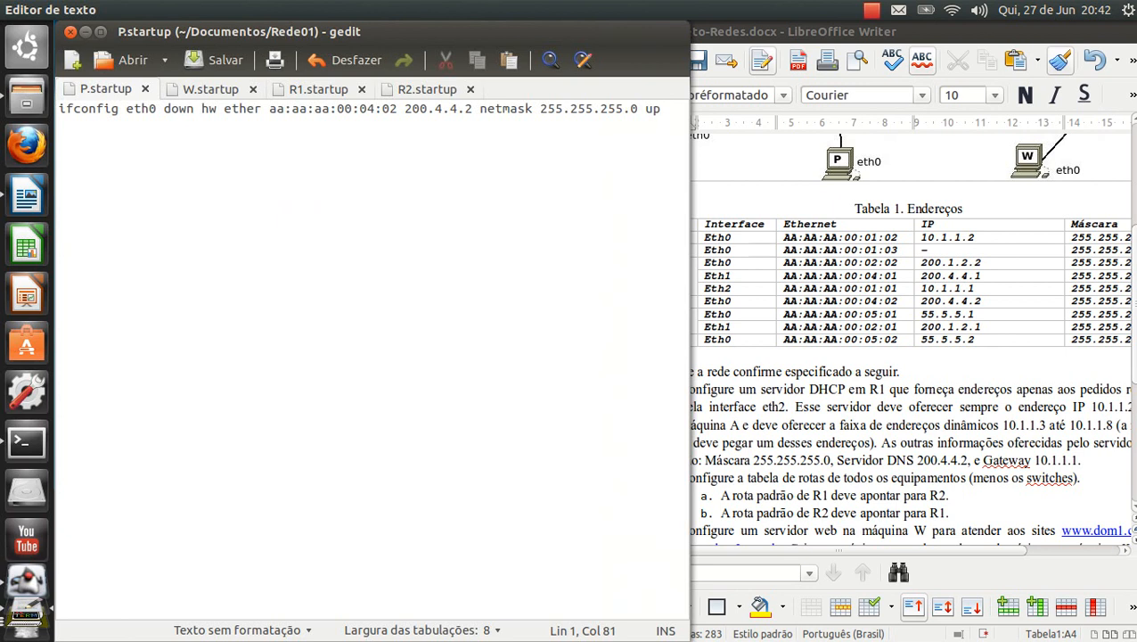
key(Return)
text(route add default gw)
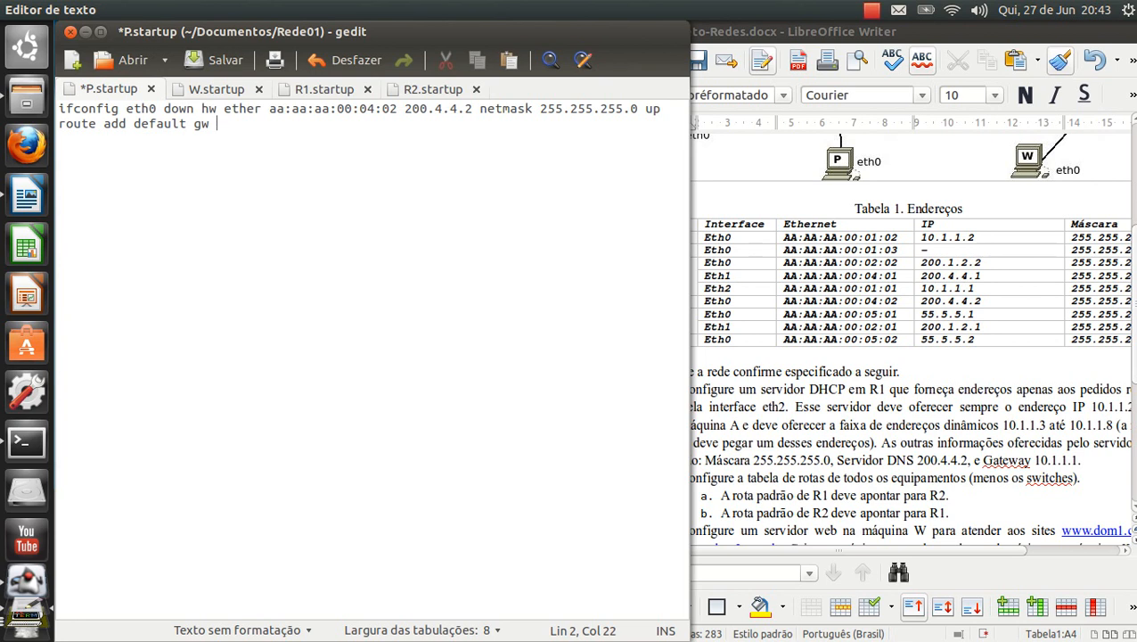
scroll(721, 179, up, 5)
scroll(722, 178, right, 3)
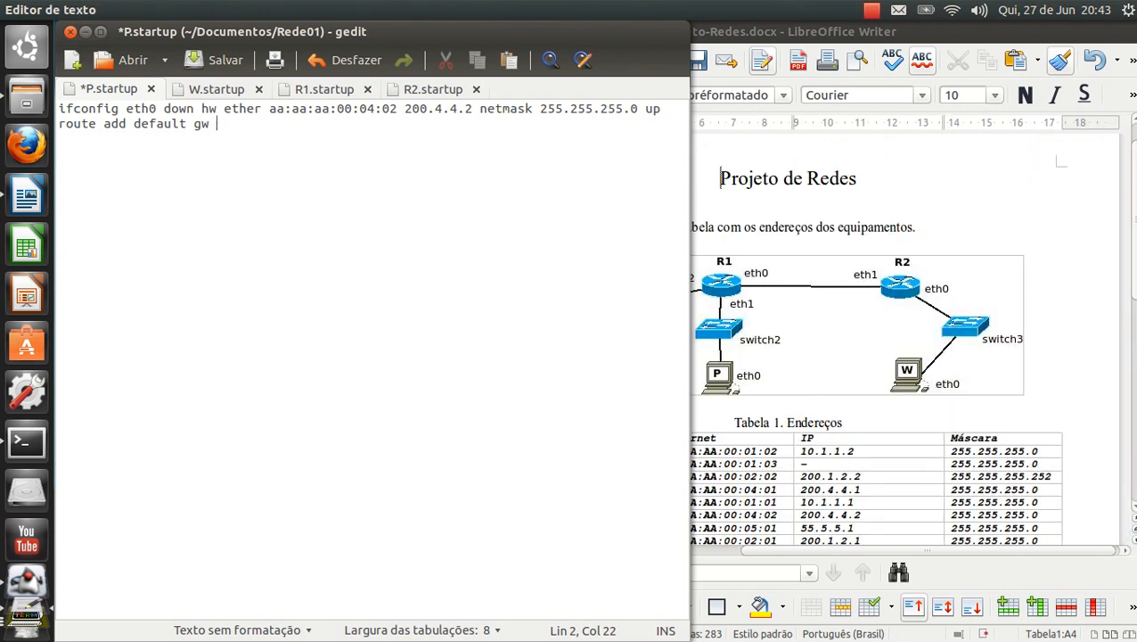
click(720, 179)
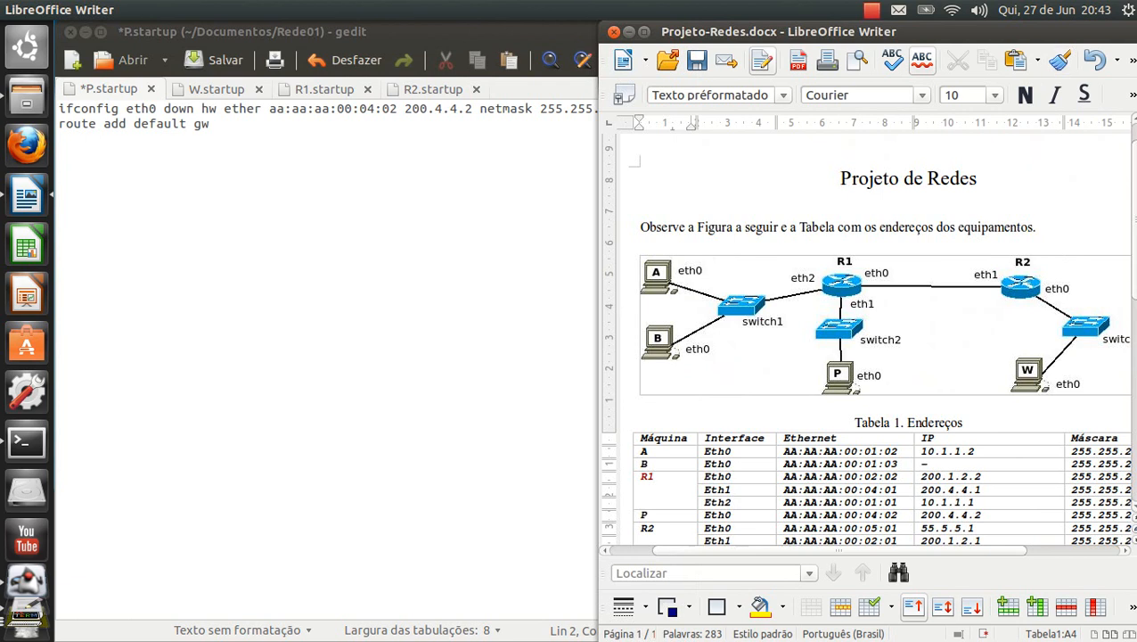
scroll(758, 435, left, 1)
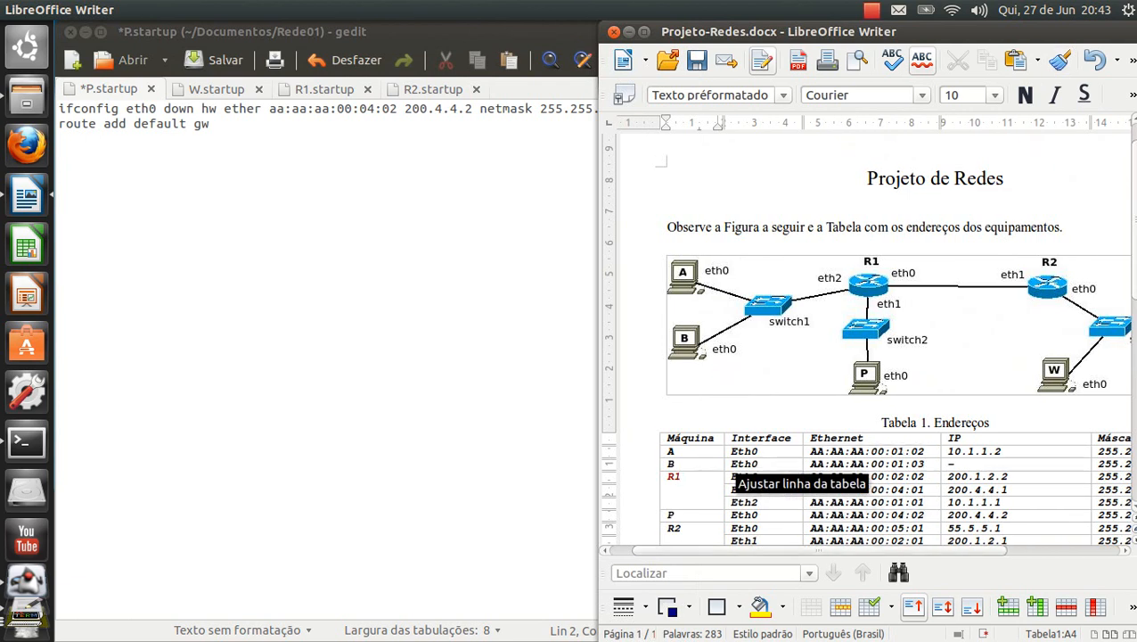
drag(729, 488, 954, 489)
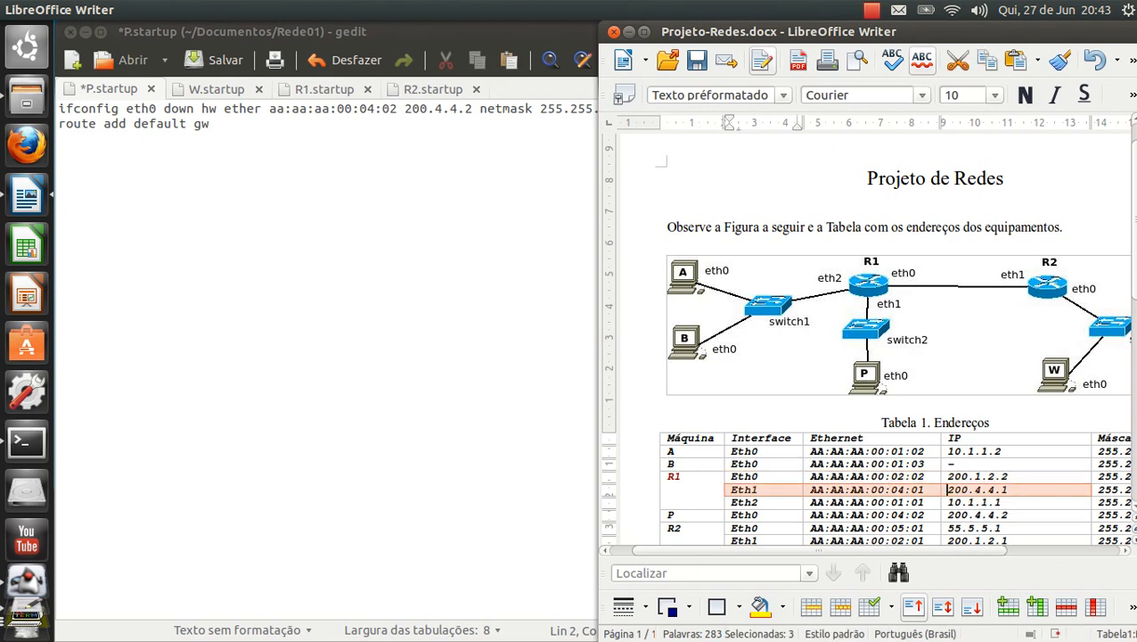
key(alt+Tab)
text(200.4.4.)
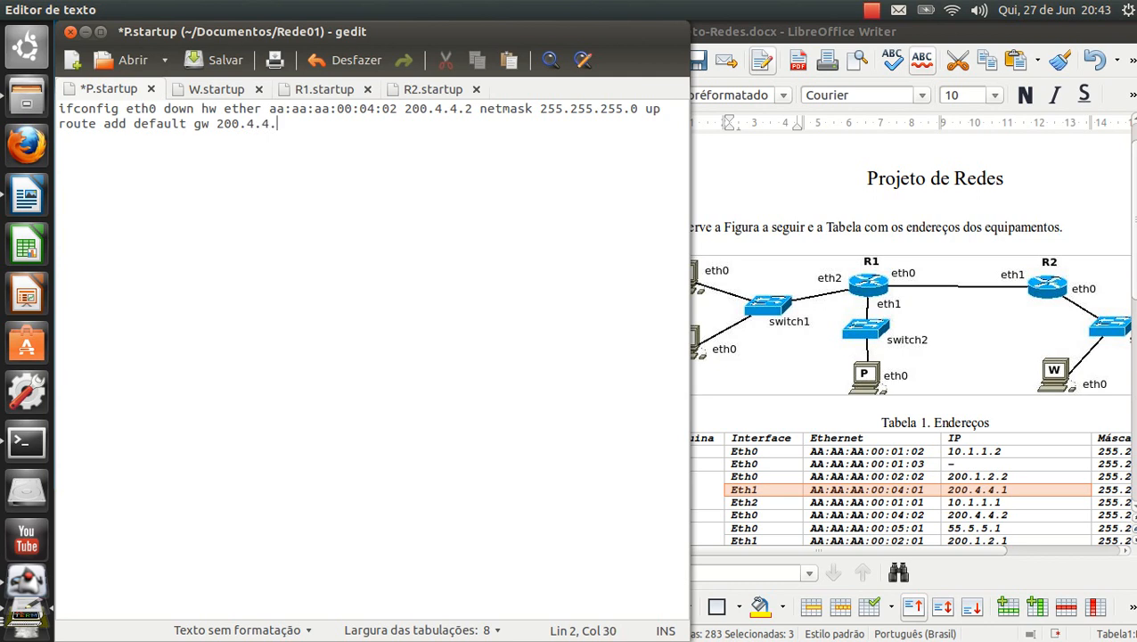
text(1)
- Copy both the ifconfig and route lines from P.startup into the empty W.startup file
click(59, 108)
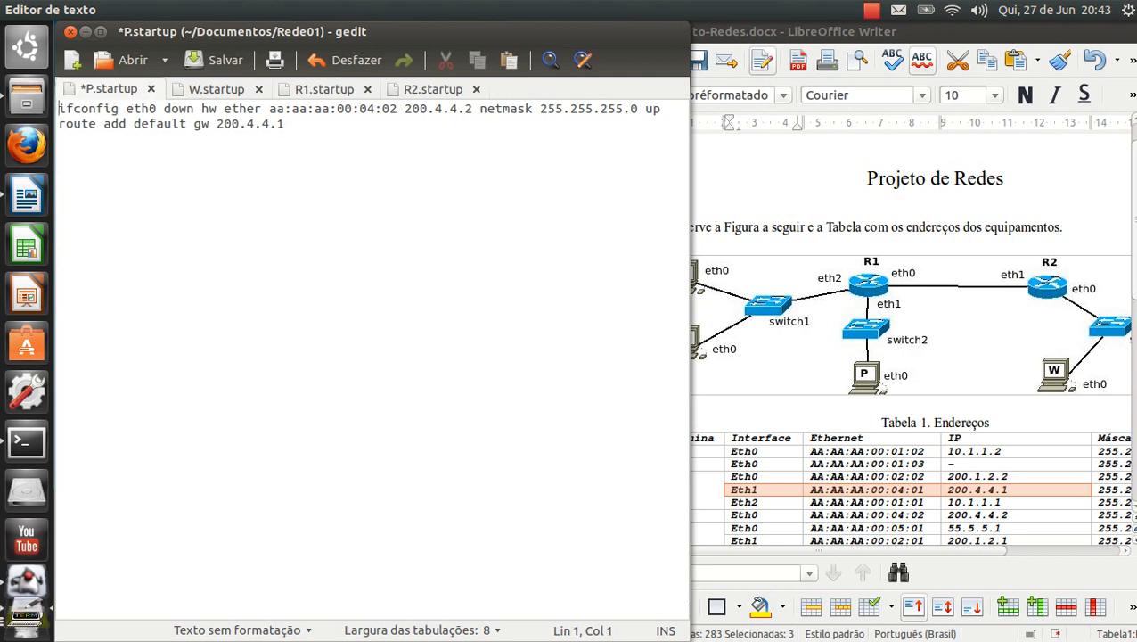
drag(59, 107, 285, 124)
key(ctrl+c)
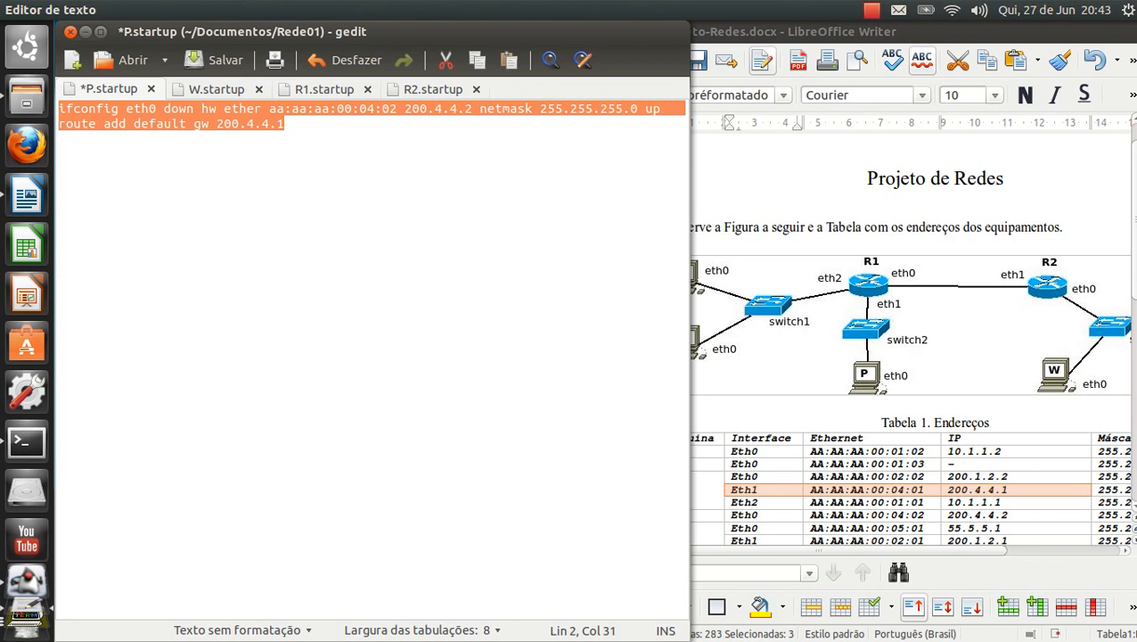
key(ctrl+alt+Page_Down)
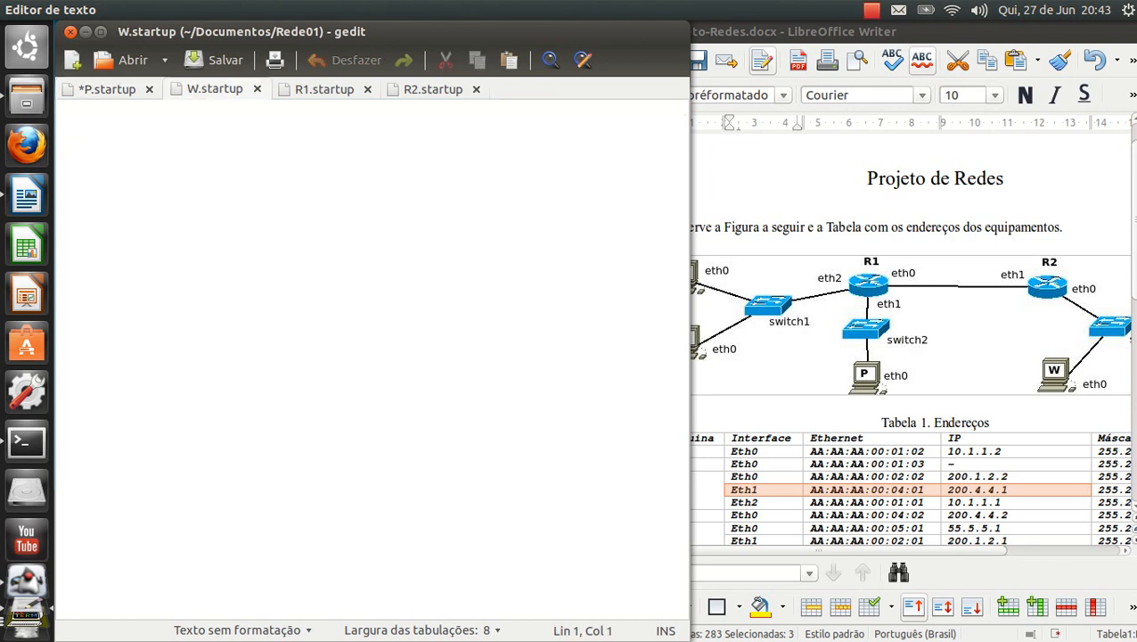
key(ctrl+v)
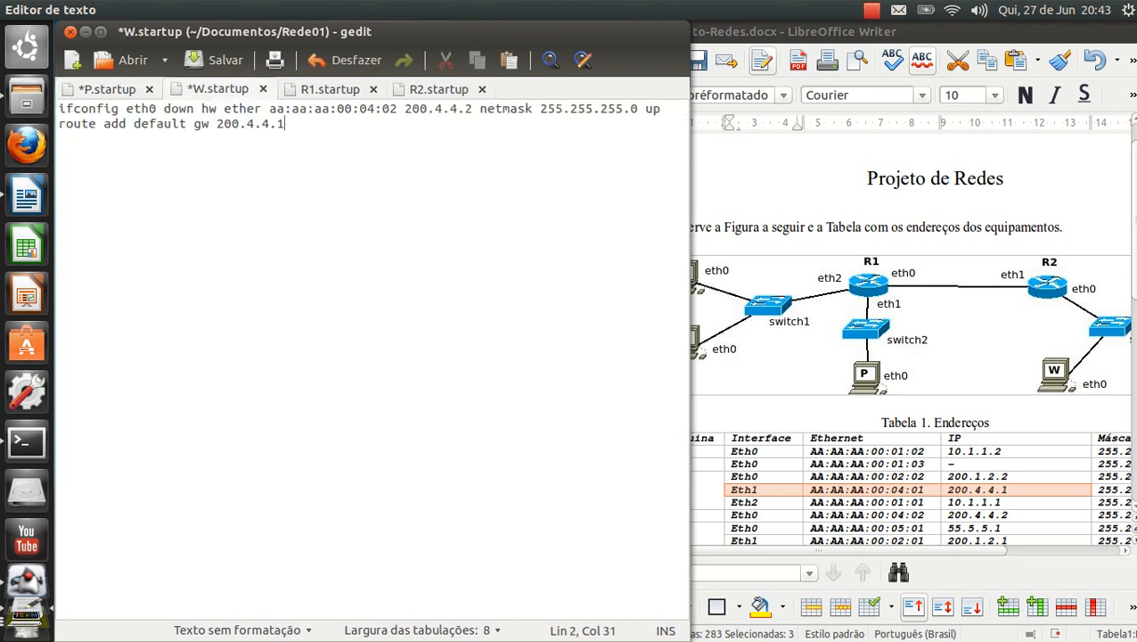
- Set the Ethernet address in W.startup to aa:aa:aa:00:05:02, following machine W's row in the address table
click(374, 107)
key(alt+Tab)
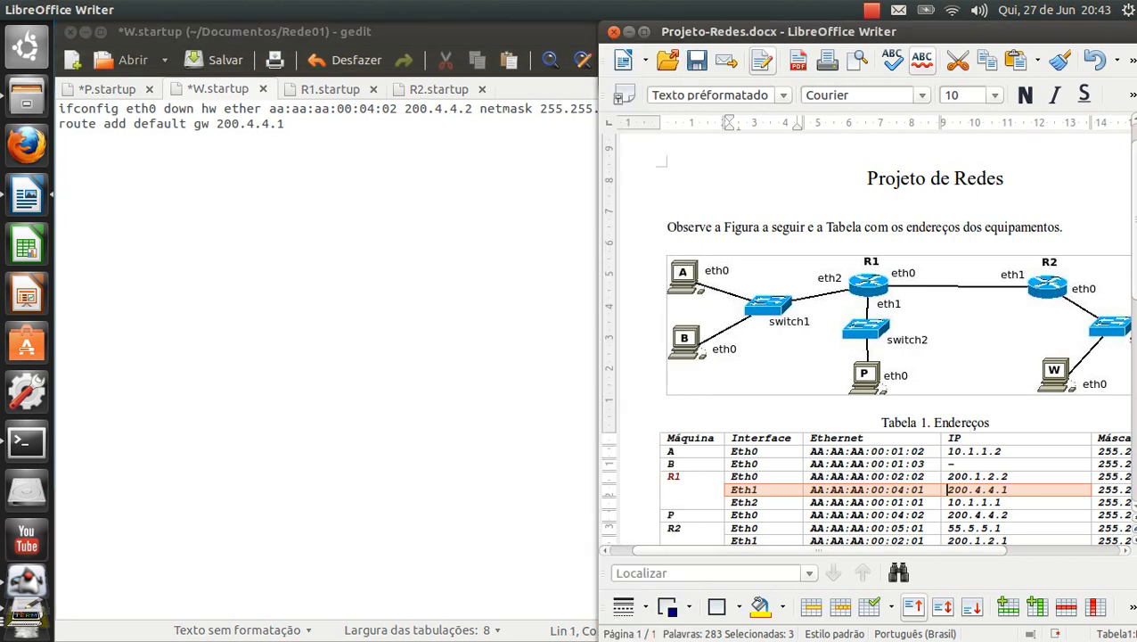
scroll(670, 480, down, 2)
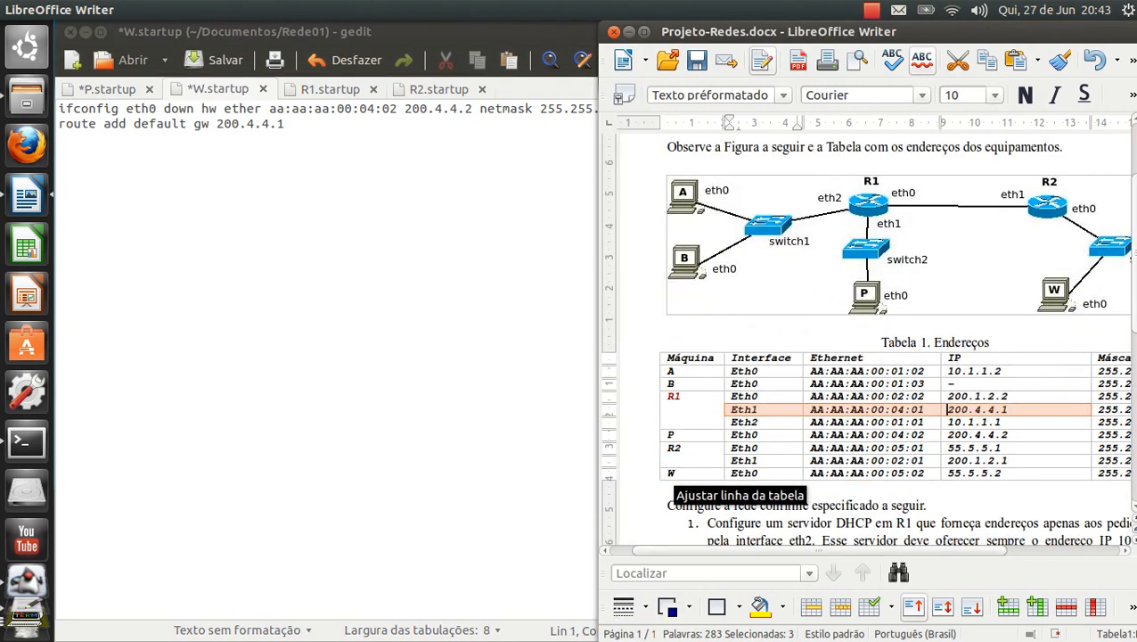
key(Down)
key(Down)
key(Down)
key(Down)
key(Down)
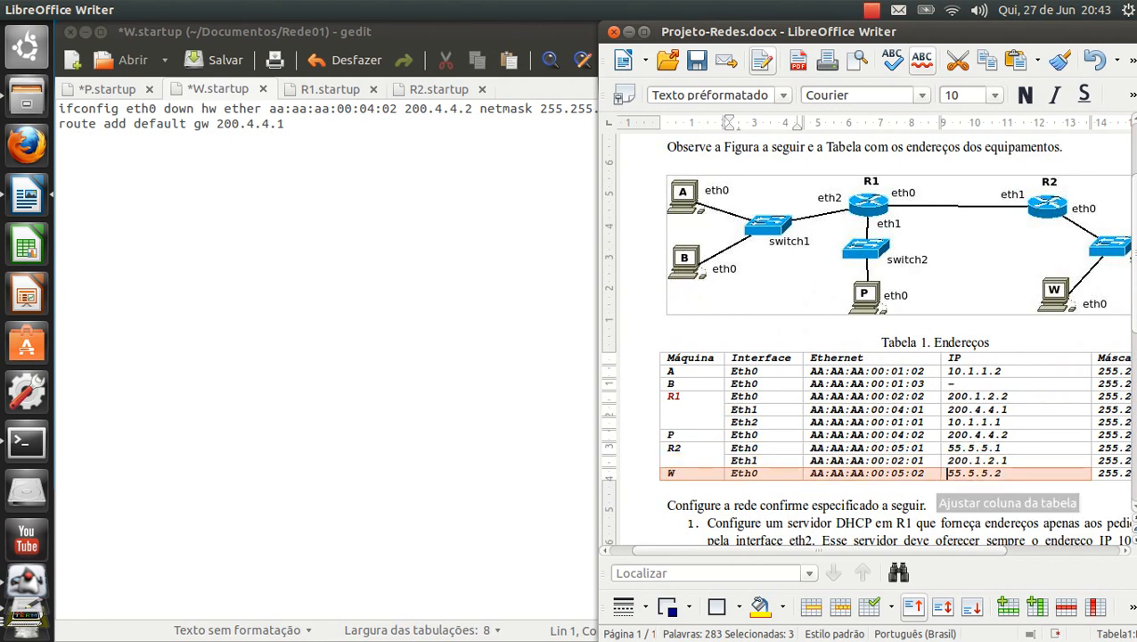
key(shift+Right)
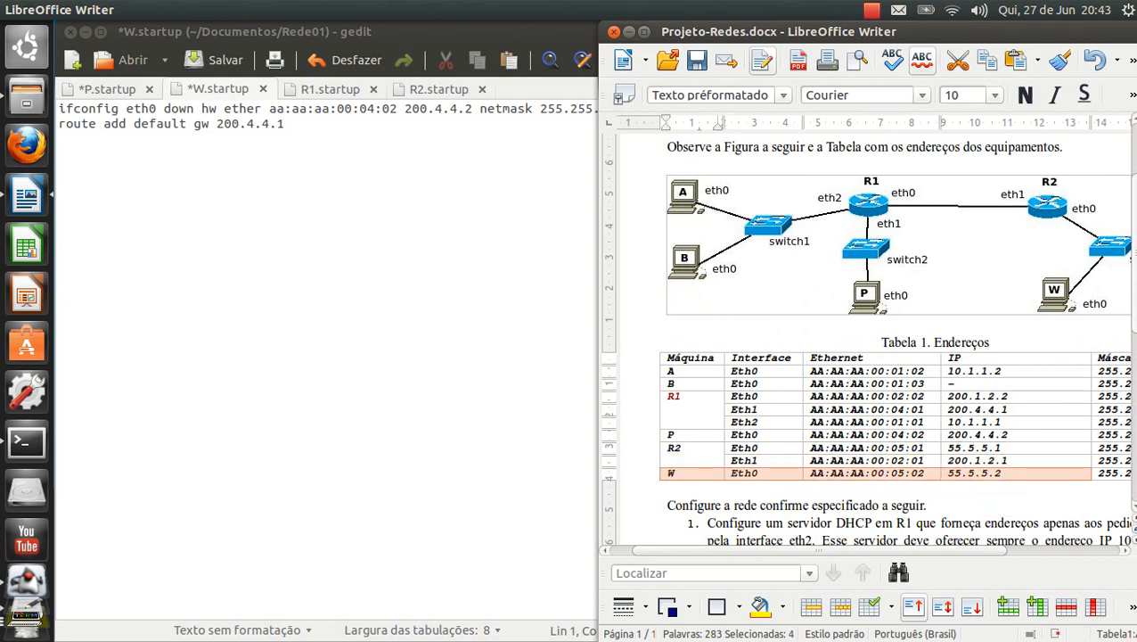
key(alt+Tab)
key(shift+Right)
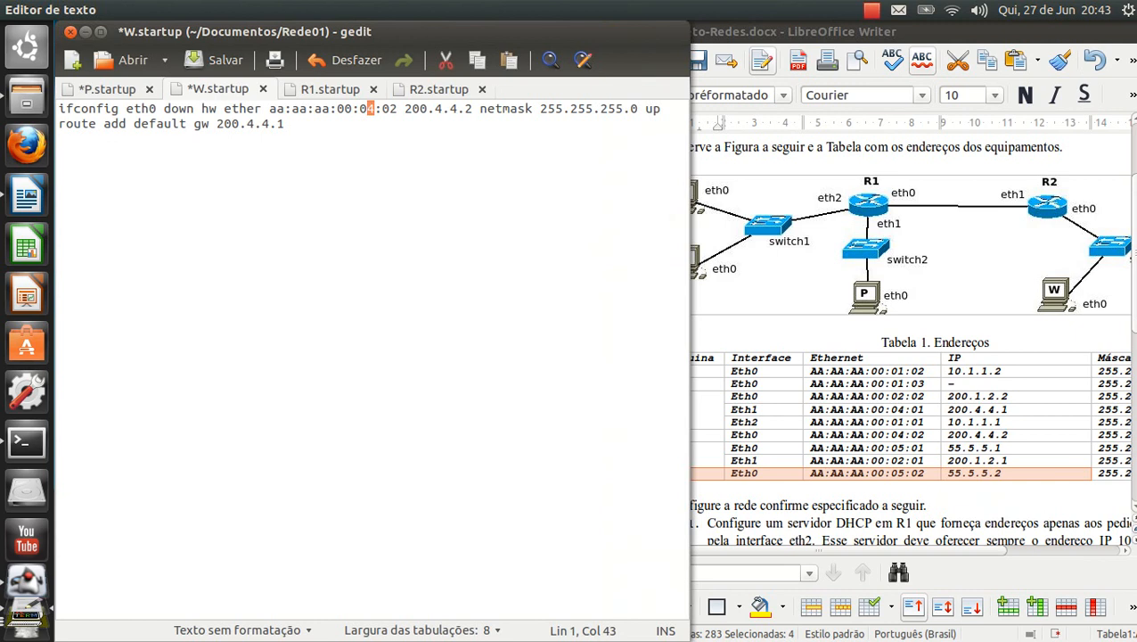
text(5)
- Change the eth0 IP address in W.startup's ifconfig line to 55.5.5.2
key(Right)
key(Right)
key(Right)
key(Right)
key(shift+Right)
key(shift+Right)
key(shift+Right)
text(5)
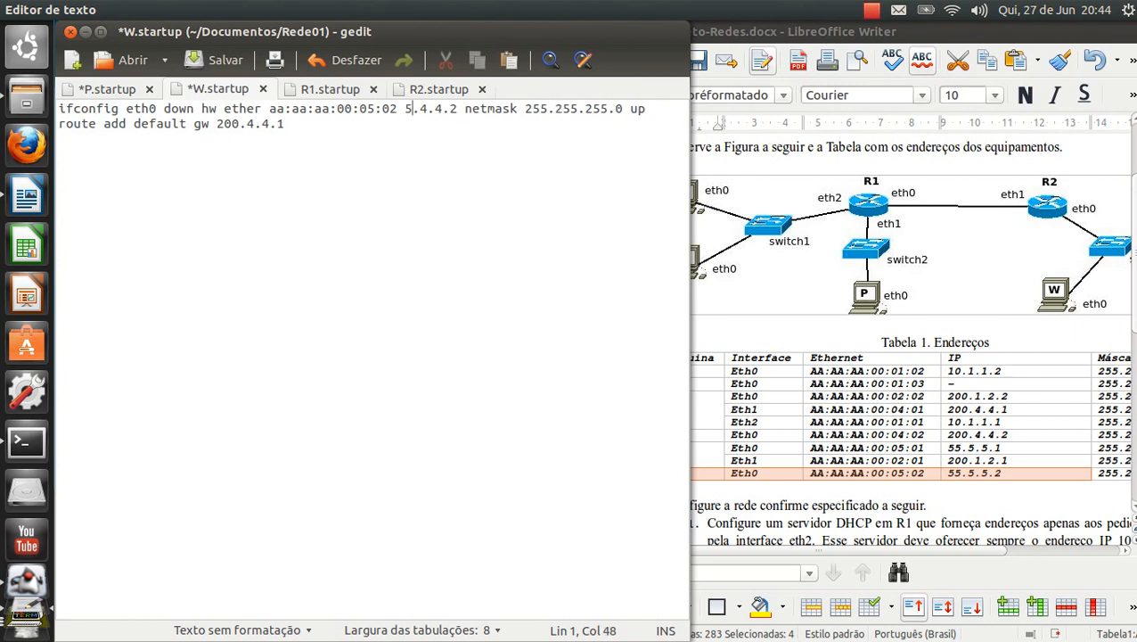
text(5)
key(Right)
key(shift+Right)
text(5)
key(Right)
key(Right)
key(shift+Left)
text(5)
key(shift+Left)
key(Right)
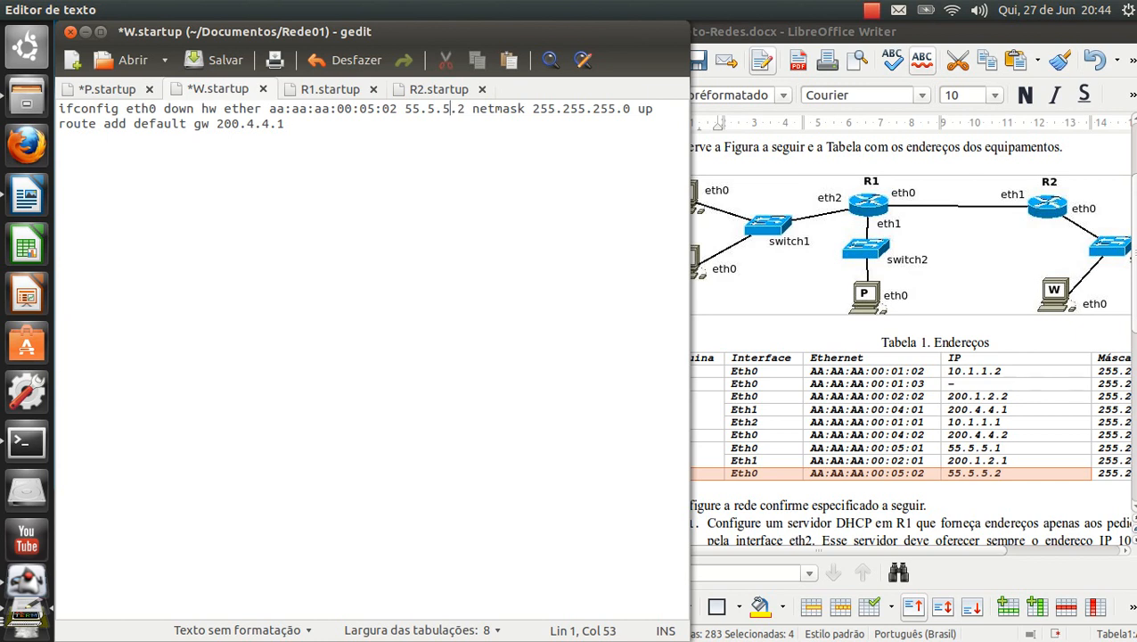
- Set the default gateway in W.startup's route line to 55.5.5.1, R2's Eth0 address in the document's table
key(alt+Tab)
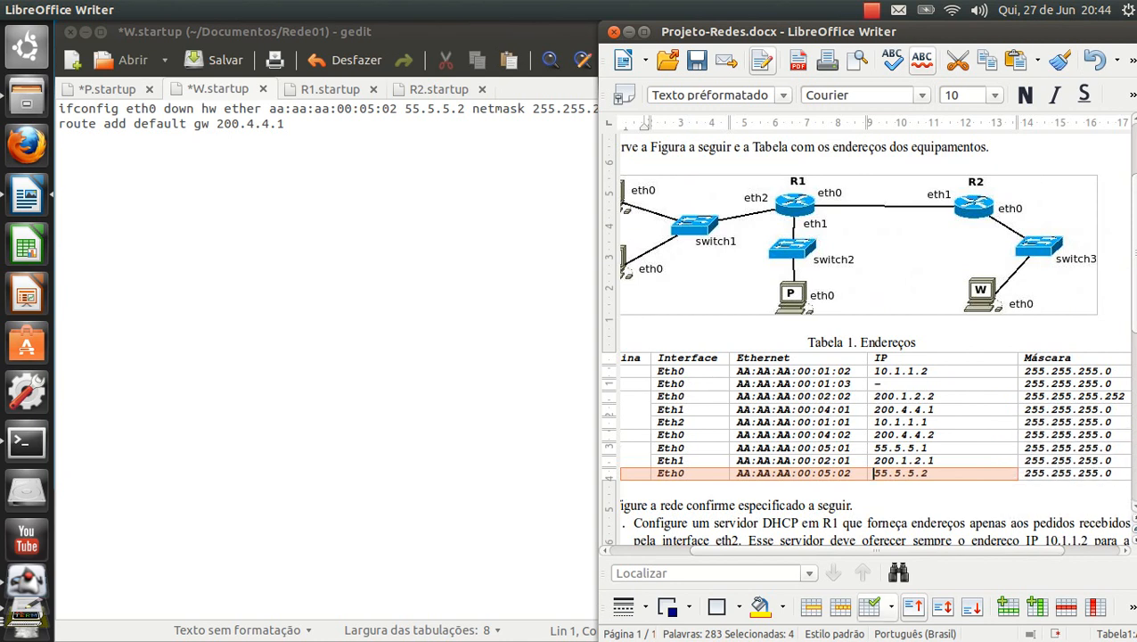
drag(927, 550, 841, 550)
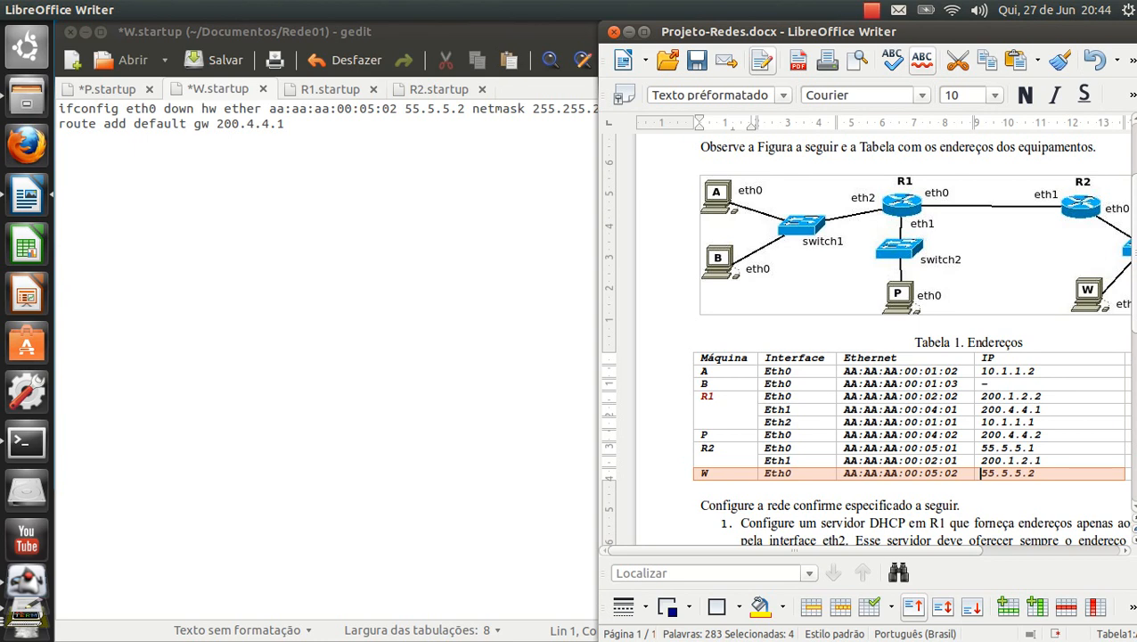
drag(698, 549, 738, 549)
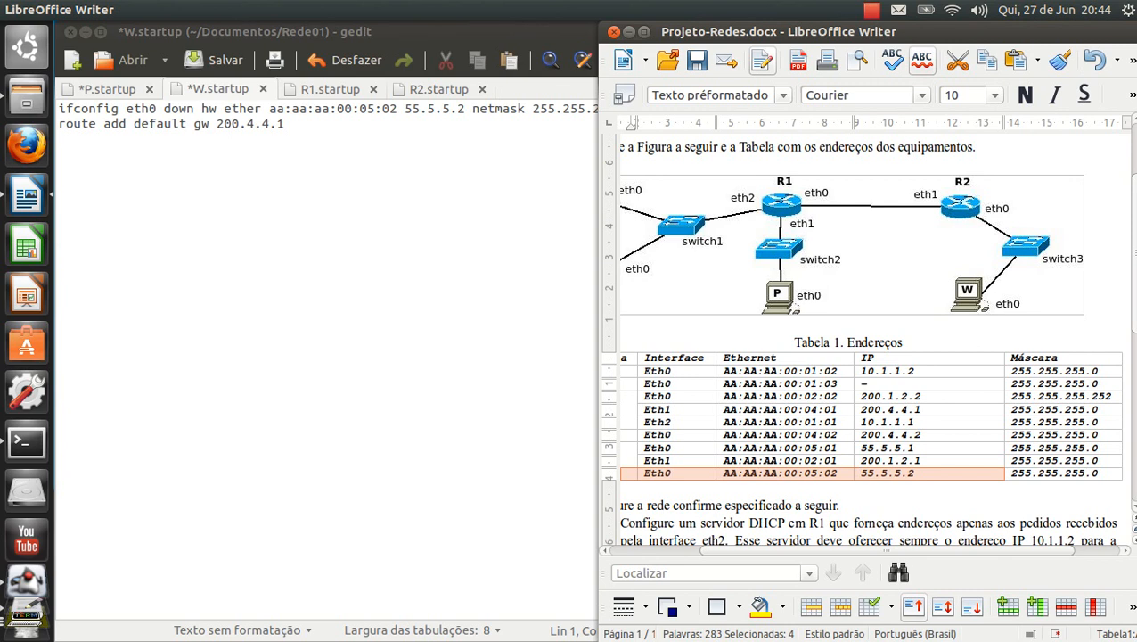
scroll(882, 549, left, 3)
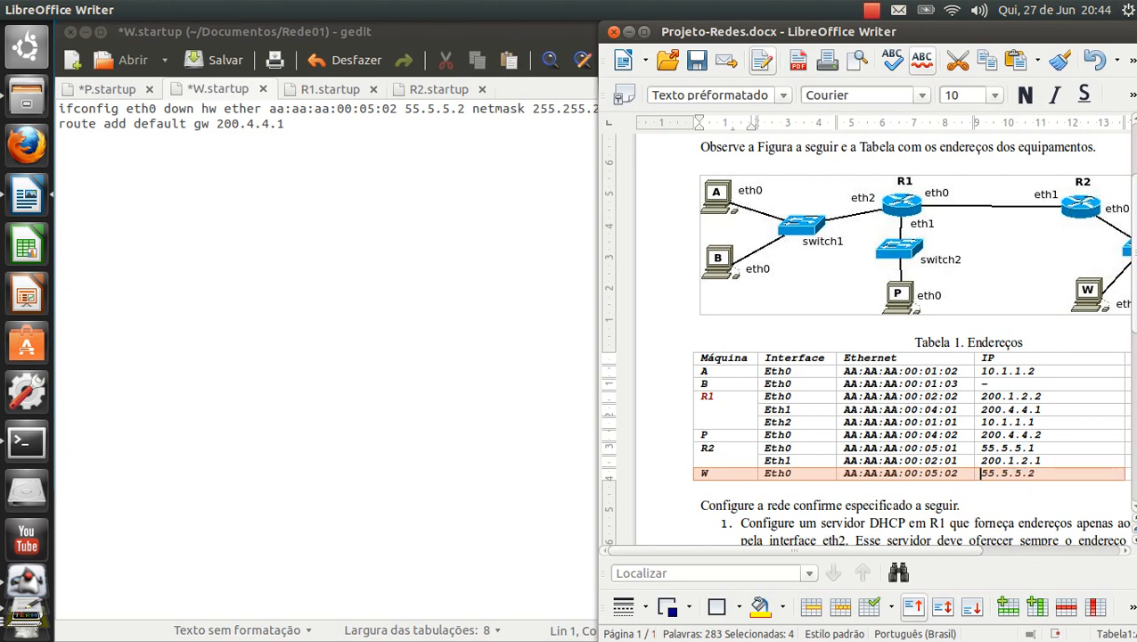
key(alt+Tab)
double_click(250, 123)
text(55.5.5.)
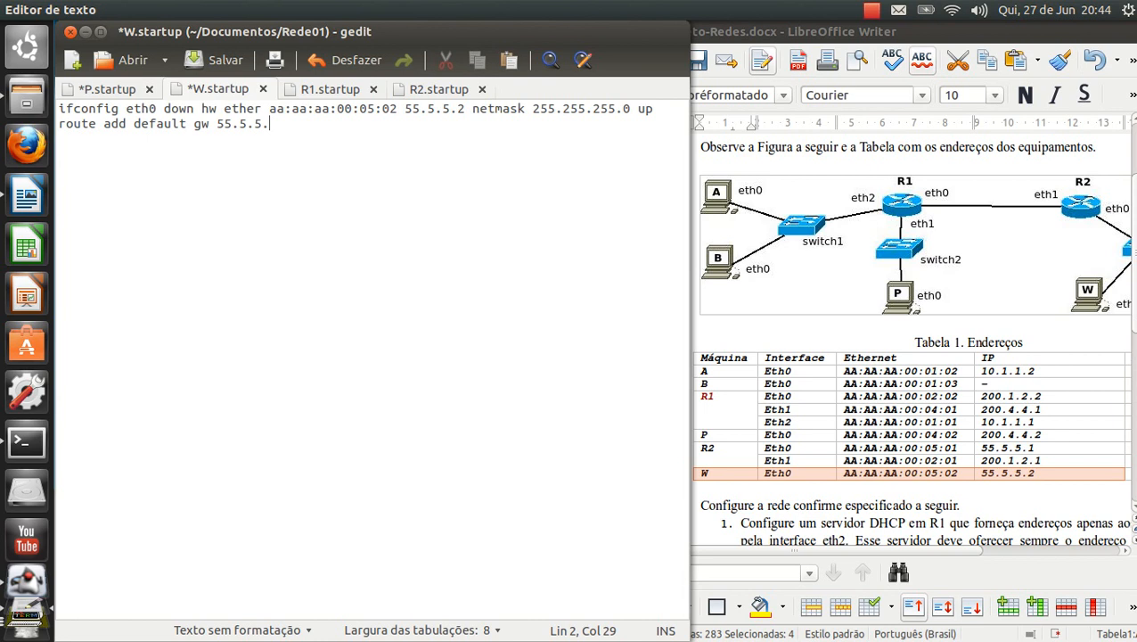
key(F1)
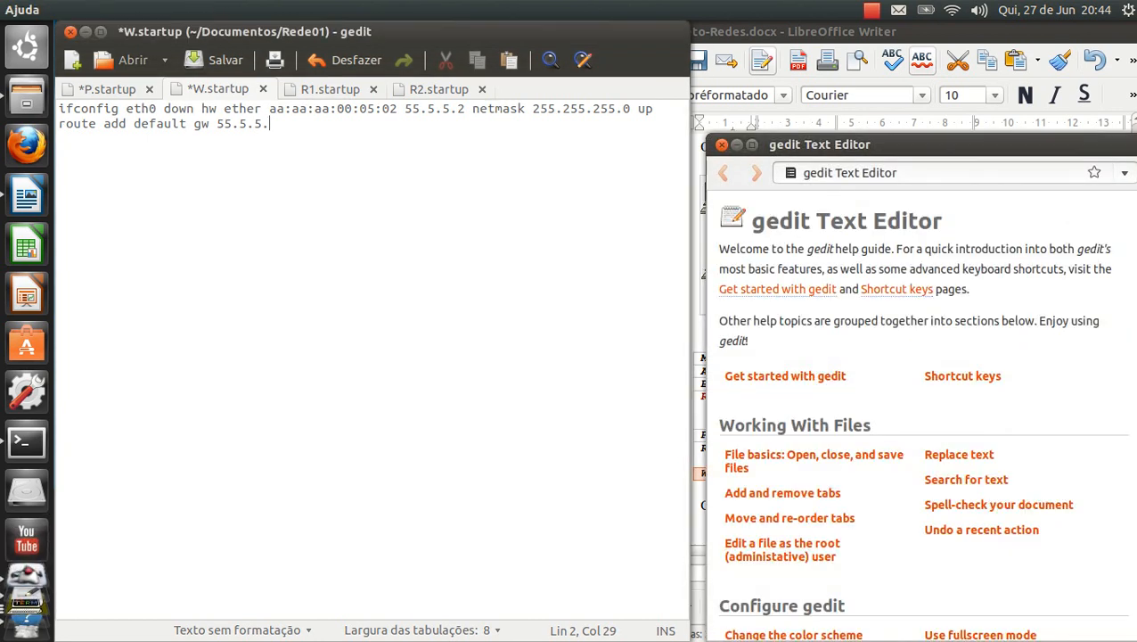
key(ctrl+w)
text(1)
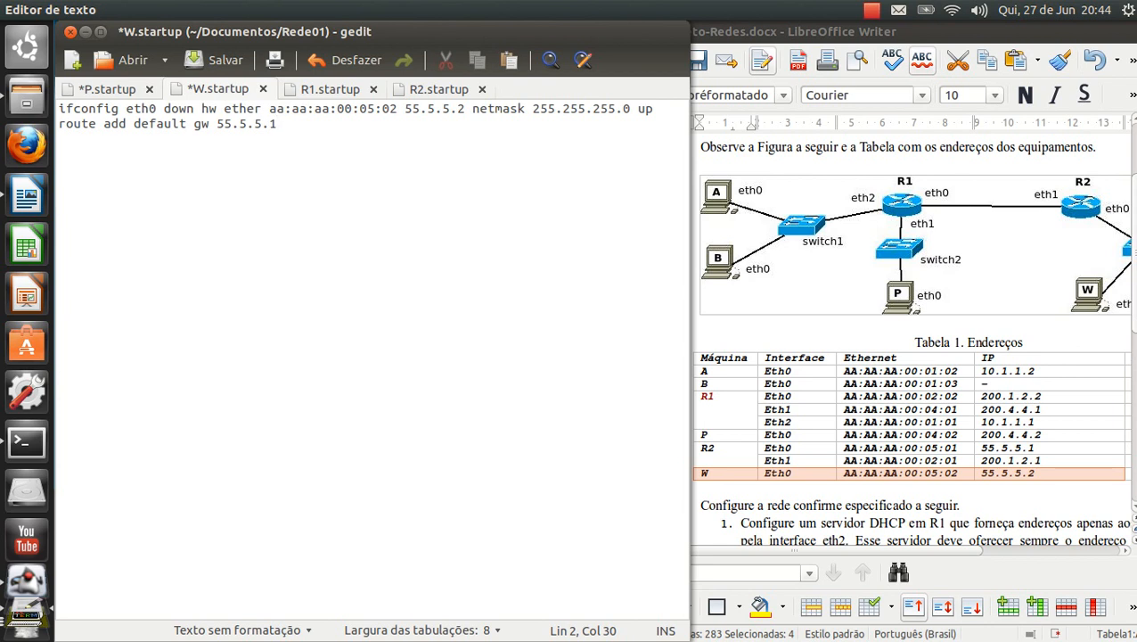
- Save both P.startup and W.startup
key(ctrl+alt+Page_Up)
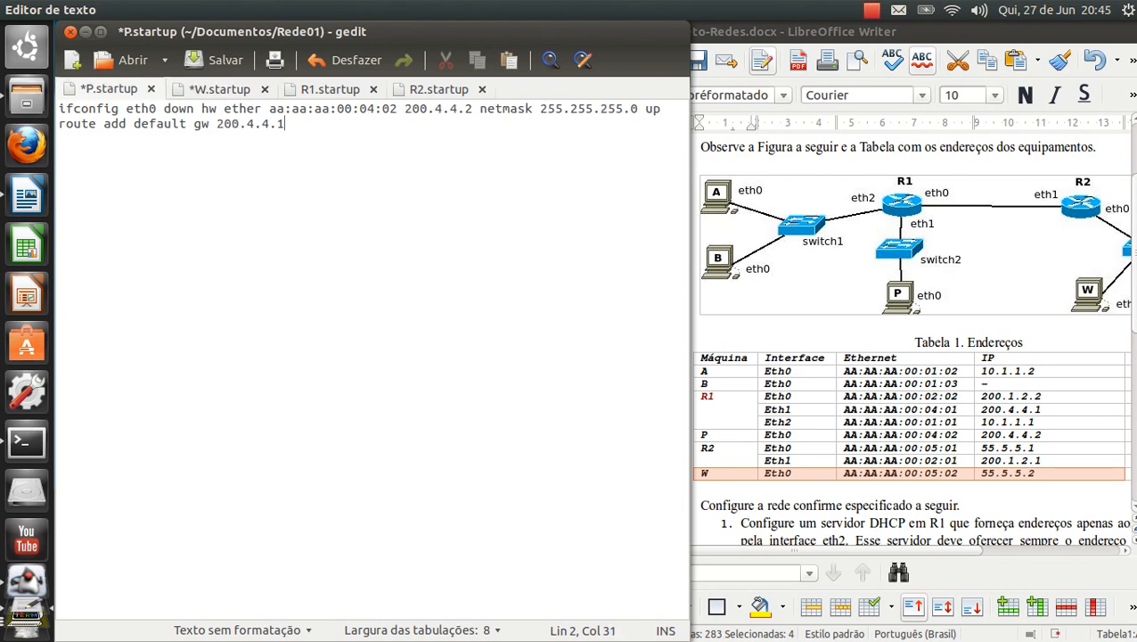
click(214, 60)
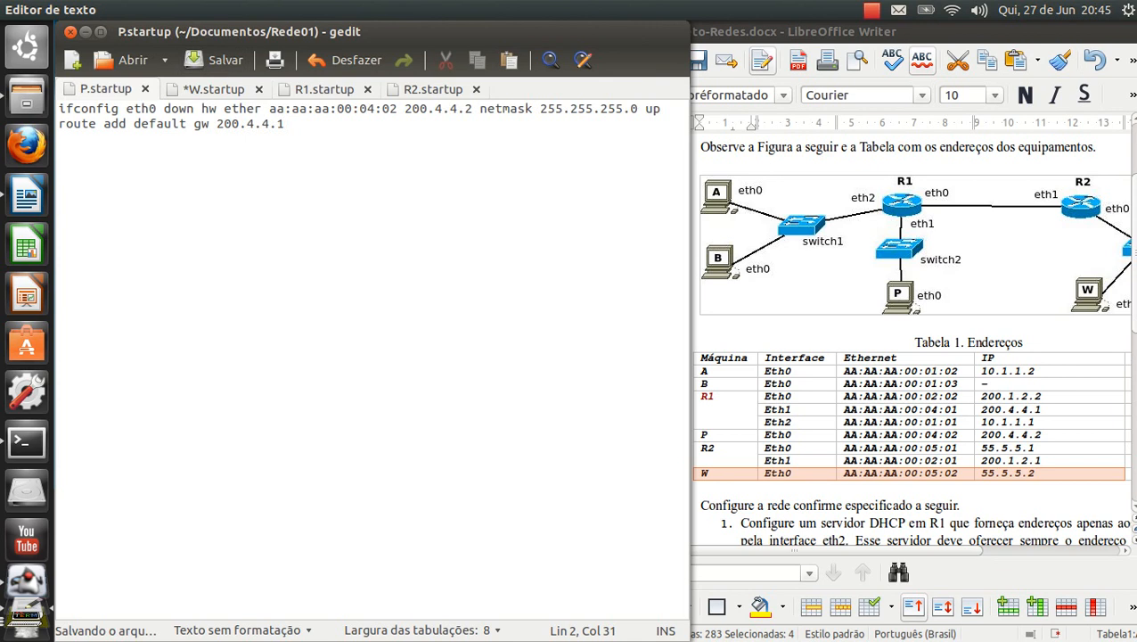
key(ctrl+alt+Page_Down)
click(213, 60)
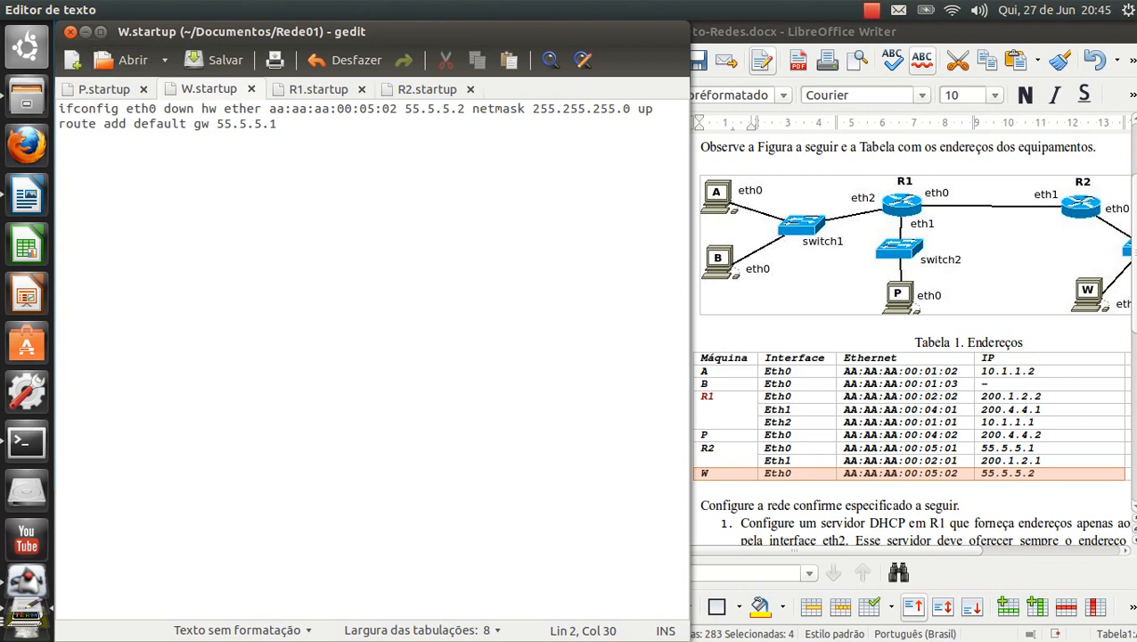
- Recheck the saved P.startup and W.startup files and close both of them
key(ctrl+alt+Page_Up)
click(210, 89)
key(ctrl+alt+Page_Up)
key(ctrl+alt+Page_Down)
key(ctrl+alt+Page_Up)
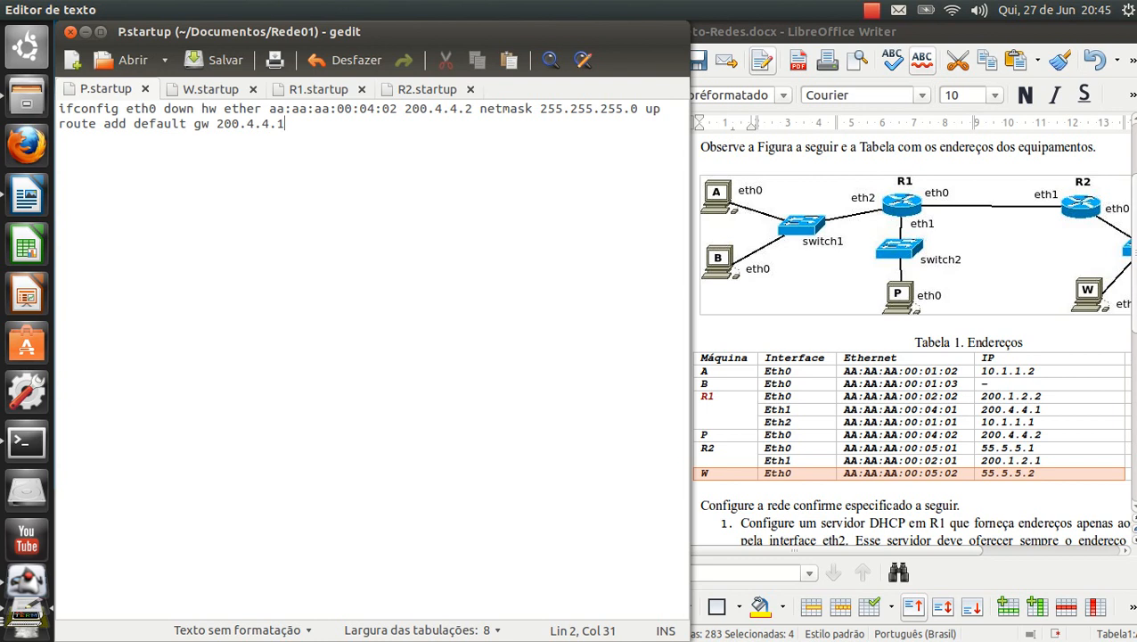
scroll(913, 339, down, 2)
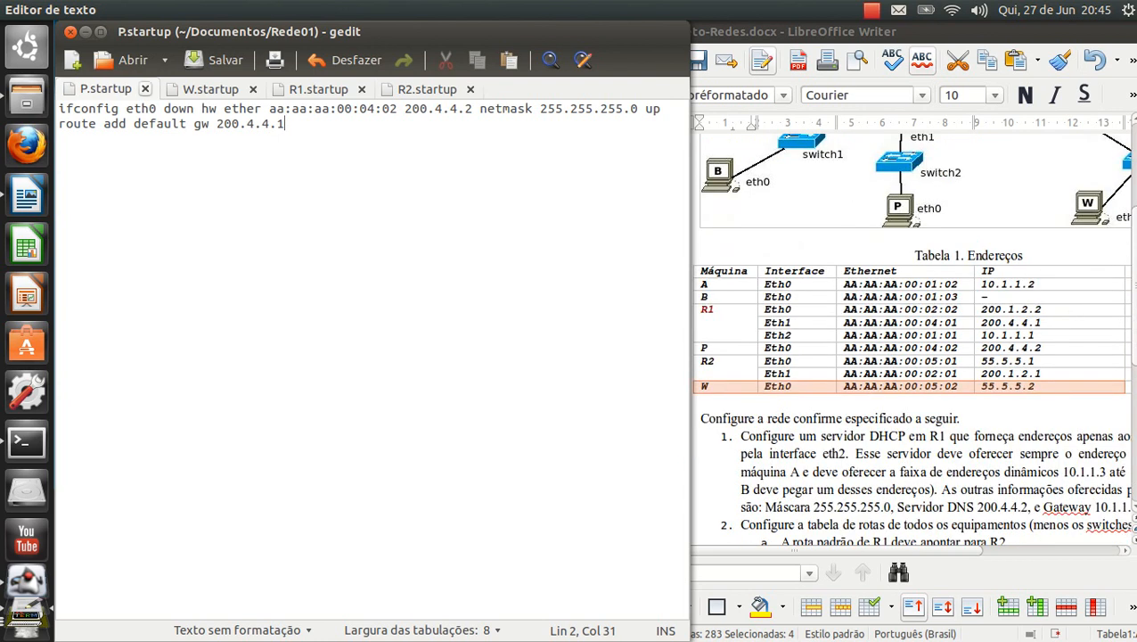
click(145, 89)
click(150, 88)
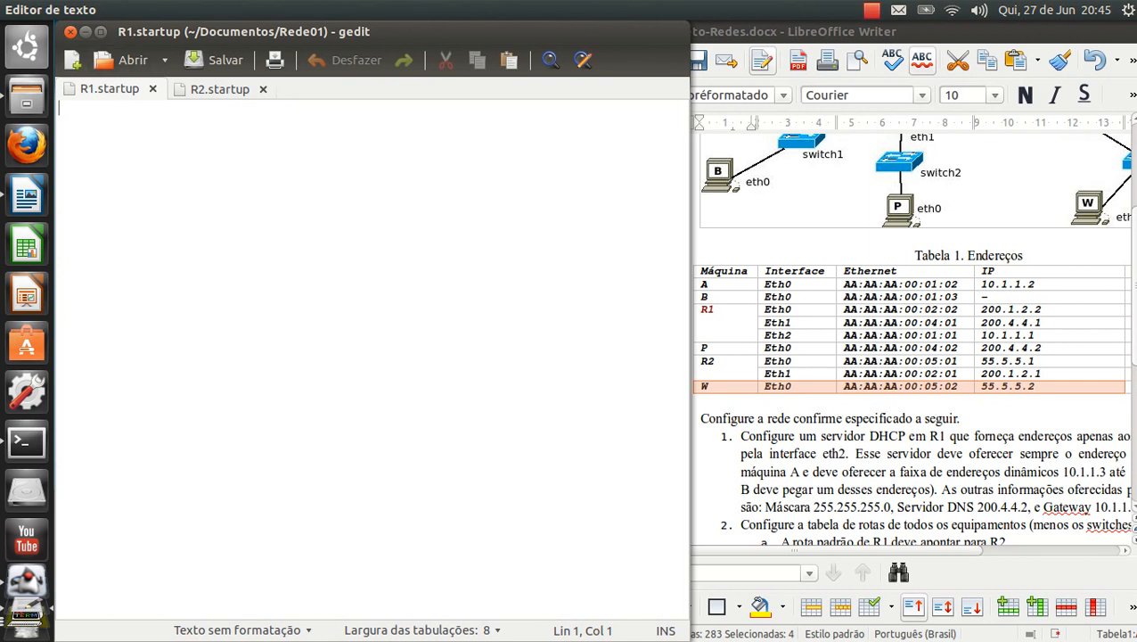
- Paste the copied ifconfig and route lines into the empty R1.startup and duplicate the ifconfig line twice below itself
right_click(146, 190)
click(189, 288)
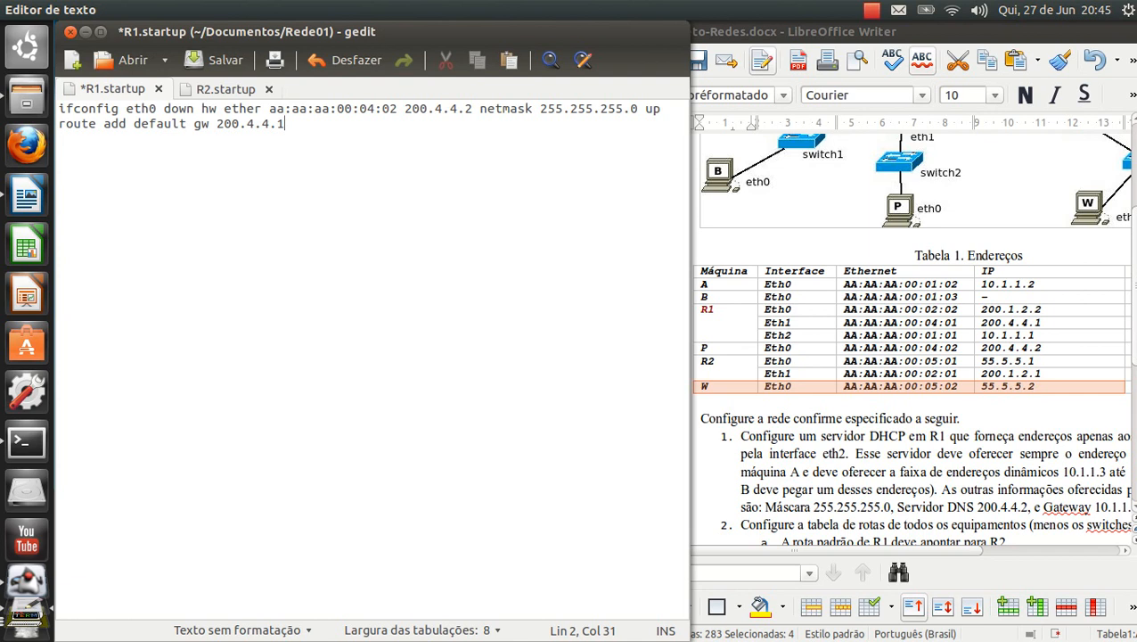
key(ctrl+Home)
key(shift+End)
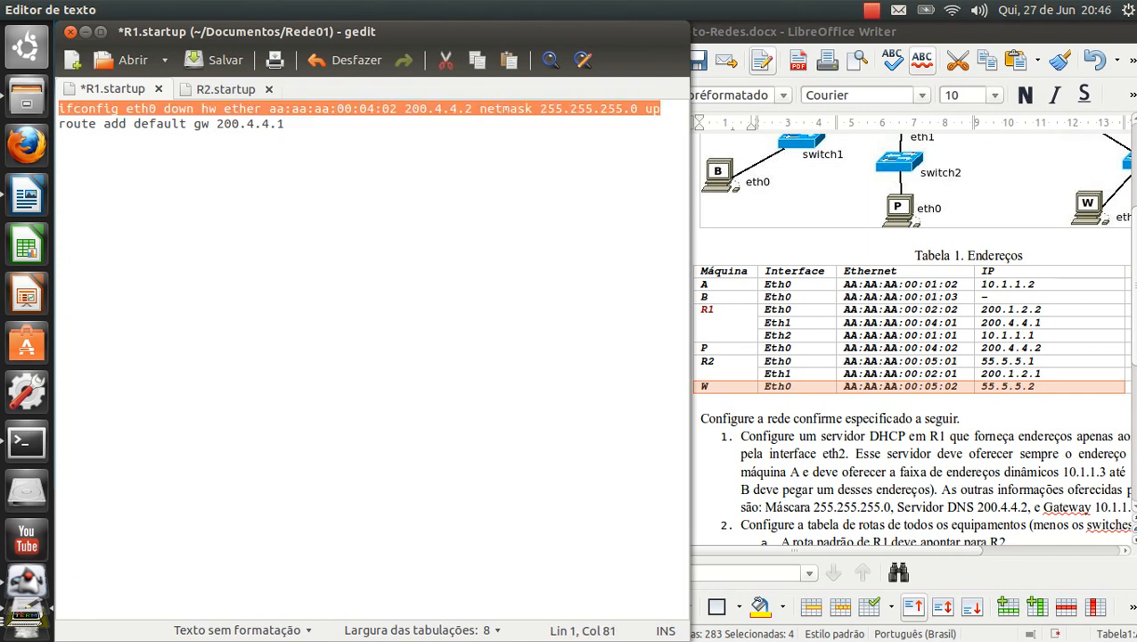
key(ctrl+c)
key(End)
key(Return)
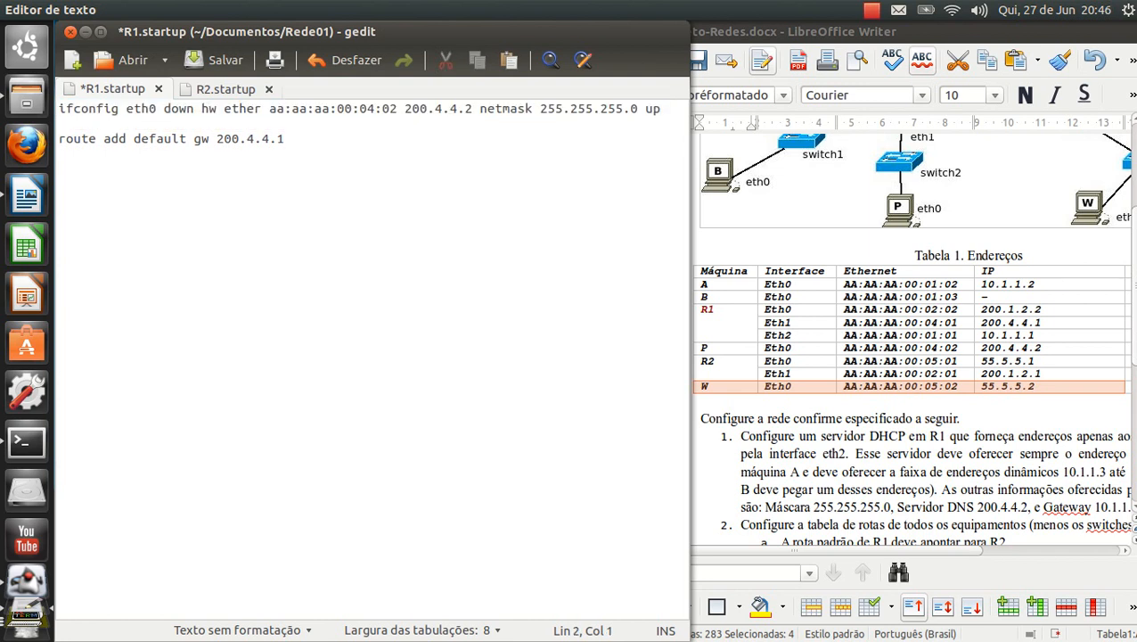
key(ctrl+v)
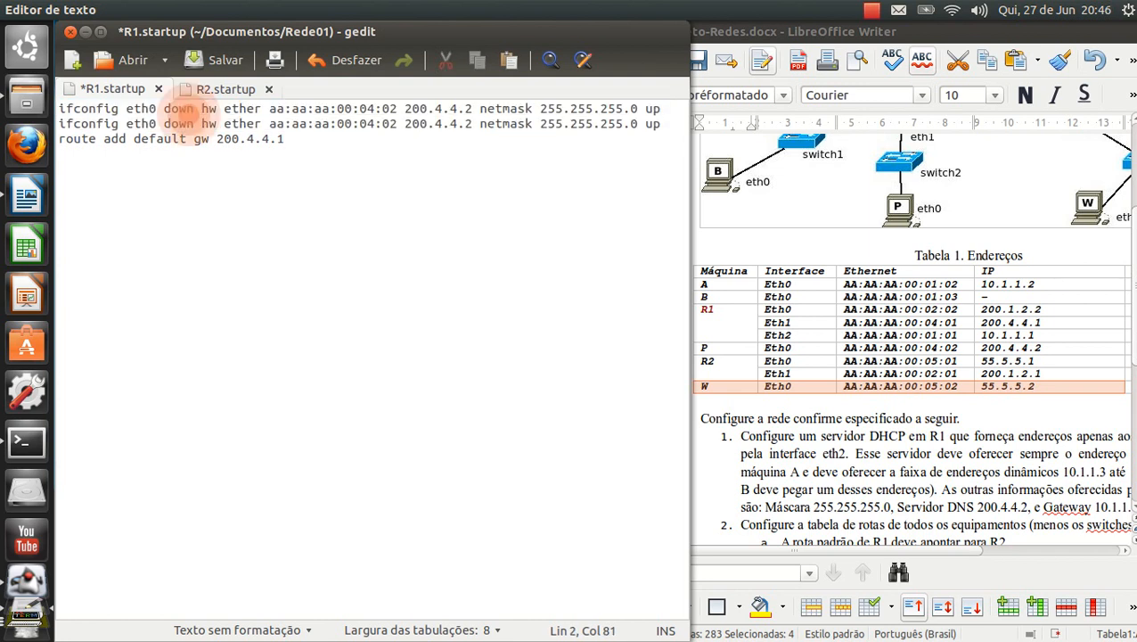
key(Return)
key(ctrl+v)
key(Right)
key(Left)
- Change the interface names in R1.startup's second and third ifconfig lines to eth1 and eth2
click(149, 124)
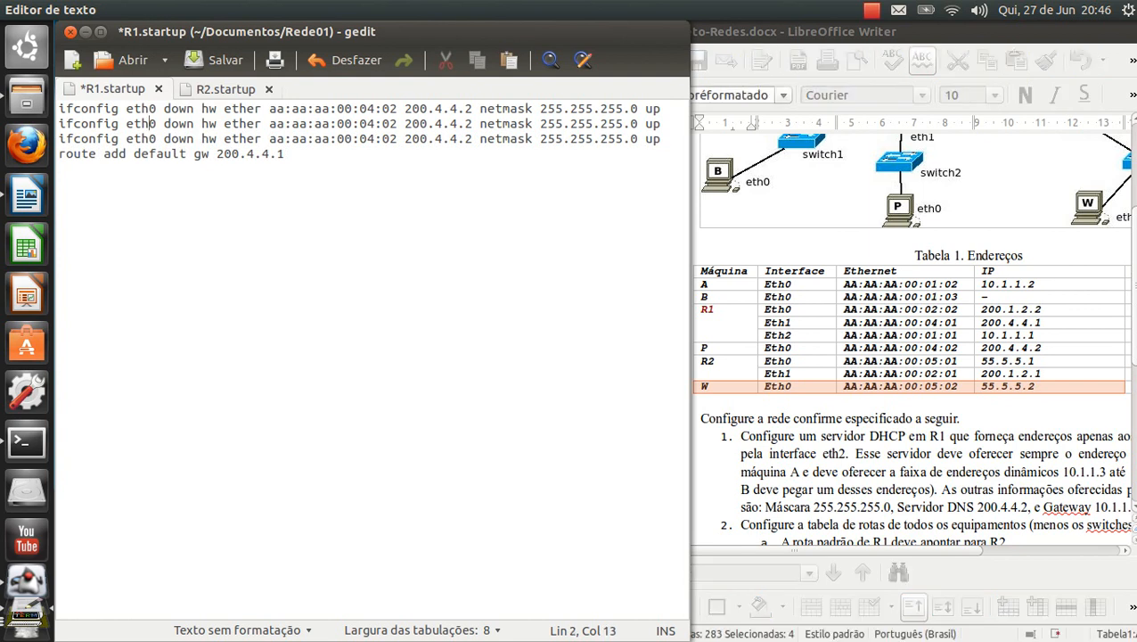
key(Delete)
text(1)
key(Down)
key(BackSpace)
text(2)
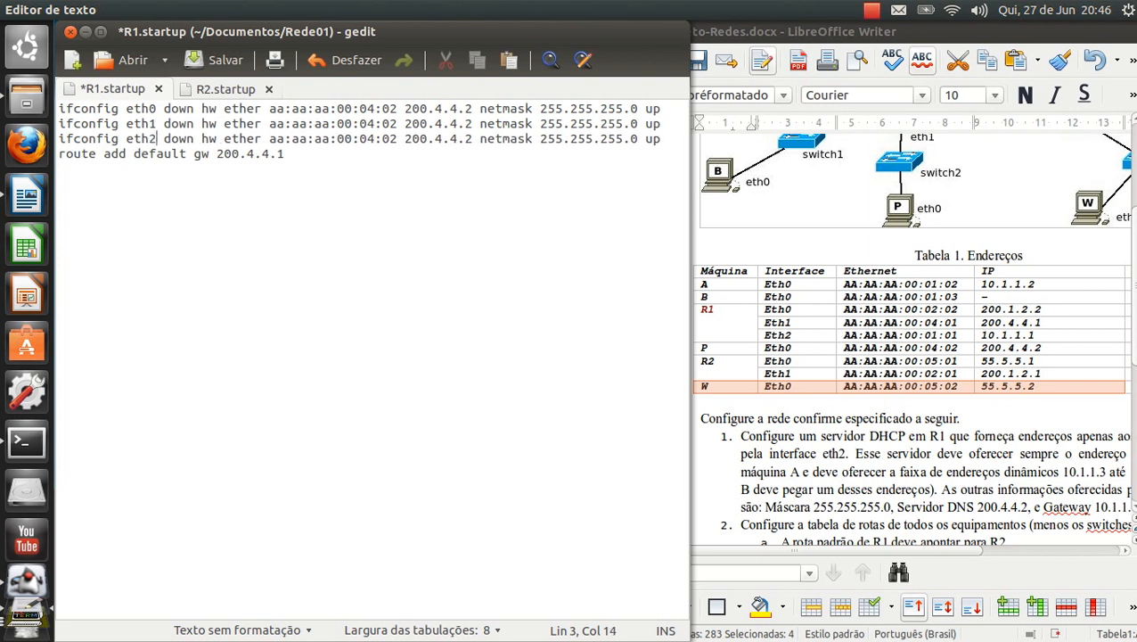
- Set the Ethernet address in R1.startup's eth0 line to aa:aa:aa:00:02:02
key(Right)
key(Right)
key(Right)
key(Right)
key(Right)
key(Right)
key(Right)
key(Right)
key(Right)
key(Right)
key(Up)
key(Right)
key(Right)
key(Right)
key(Right)
key(Right)
key(Right)
key(Right)
key(Right)
key(Right)
key(Right)
key(Right)
key(Right)
key(Right)
key(Right)
key(Right)
key(Right)
key(Right)
key(Up)
key(Right)
key(Right)
key(Left)
key(shift+Right)
text(2)
- Set the Ethernet address in R1.startup's eth1 line to aa:aa:aa:00:04:01, following R1's Eth1 row in the table
double_click(949, 322)
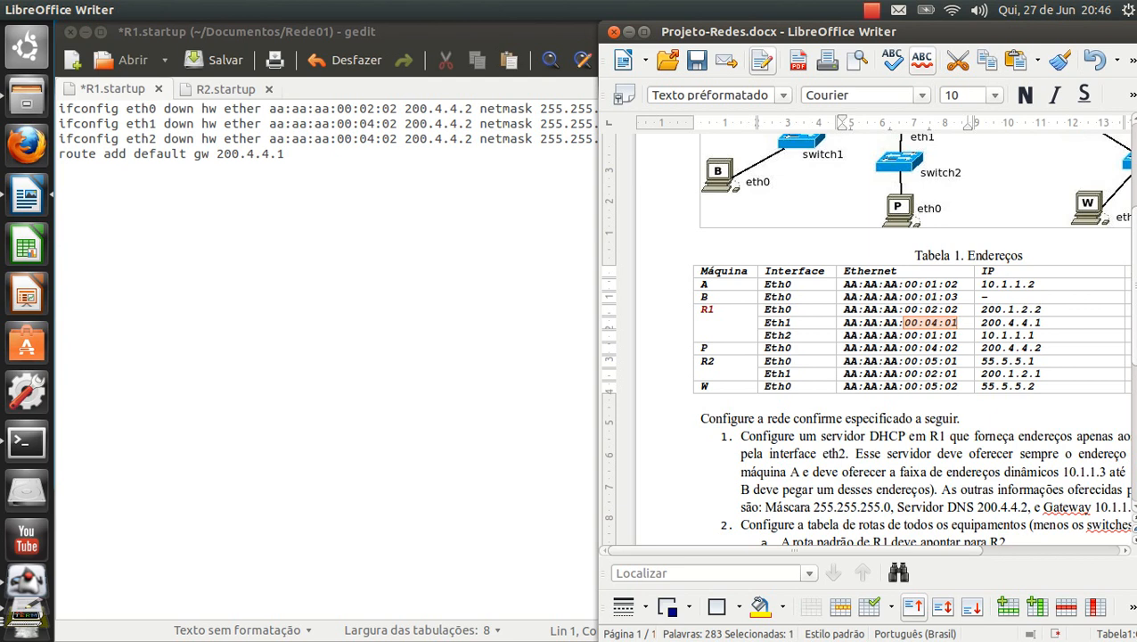
key(alt+Tab)
key(shift+Right)
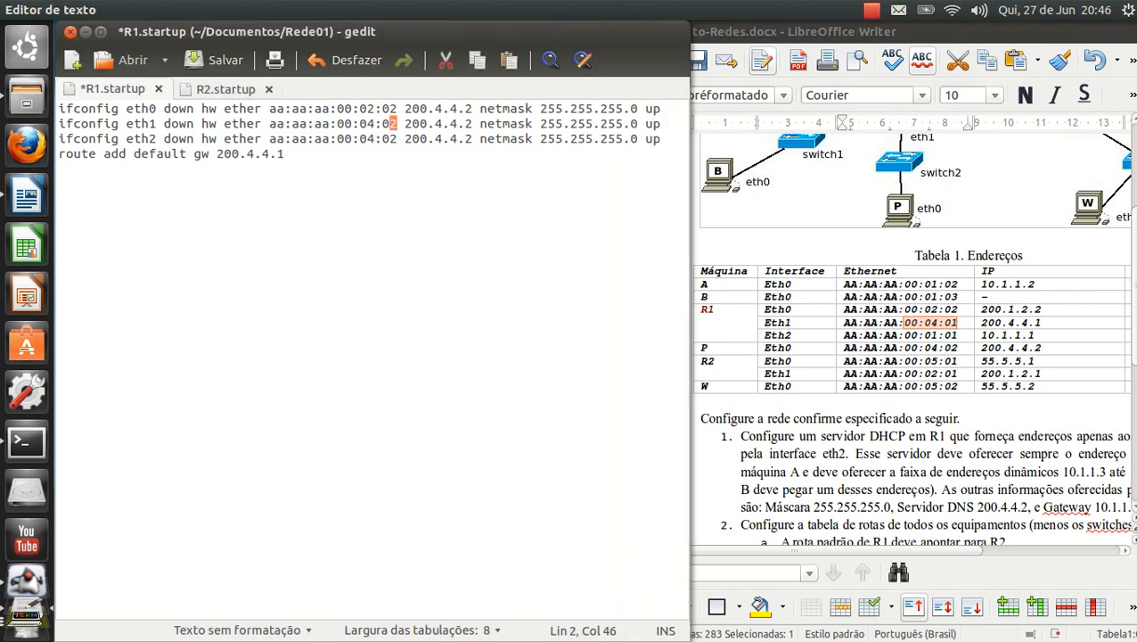
text(1)
- Set the Ethernet address in R1.startup's eth2 line to aa:aa:aa:00:01:01
key(Down)
key(Left)
key(Left)
key(Left)
key(Left)
key(shift+Right)
text(1)
key(Right)
key(Right)
key(shift+Right)
text(1)
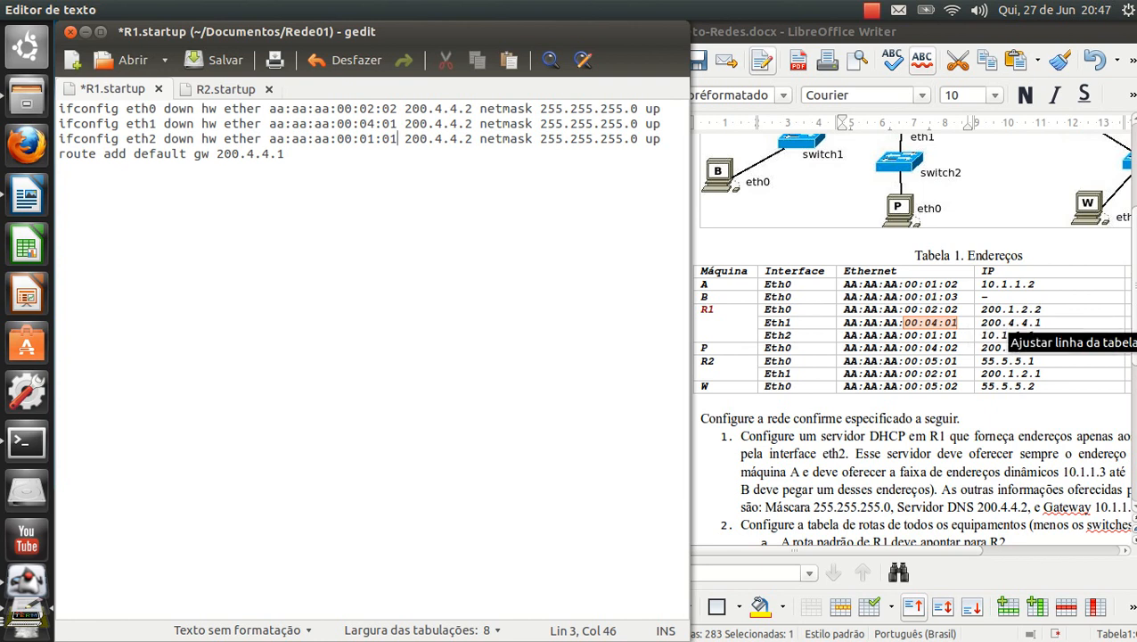
- Set the IP addresses in R1.startup to 200.1.2.2 for eth0 and 200.4.4.1 for eth1
drag(435, 108, 472, 109)
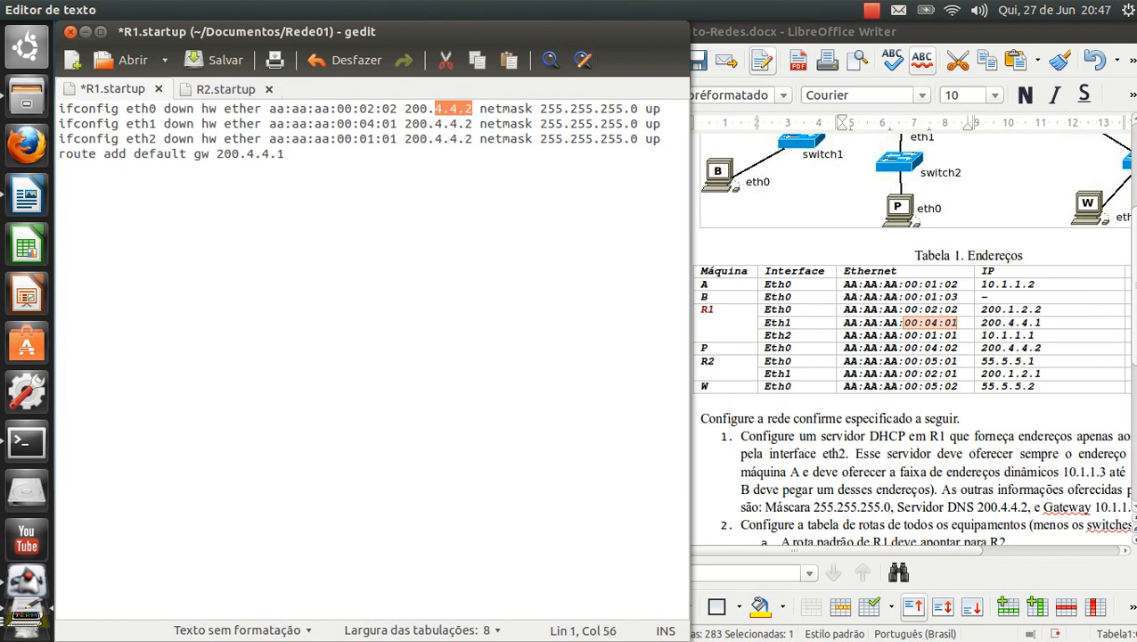
text(1)
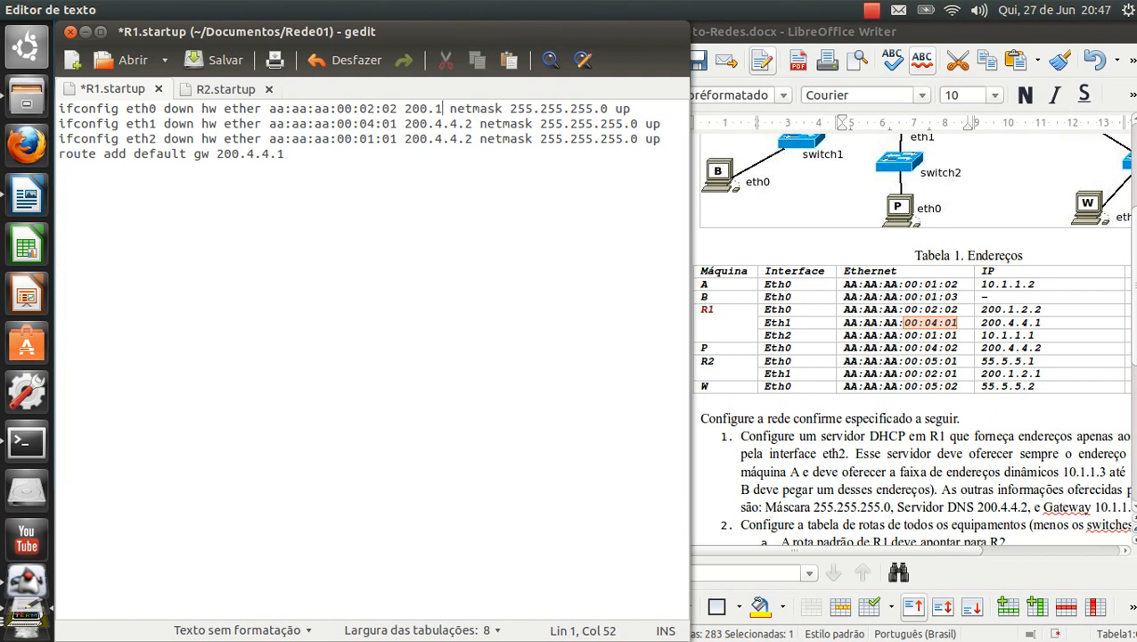
text(.2.2)
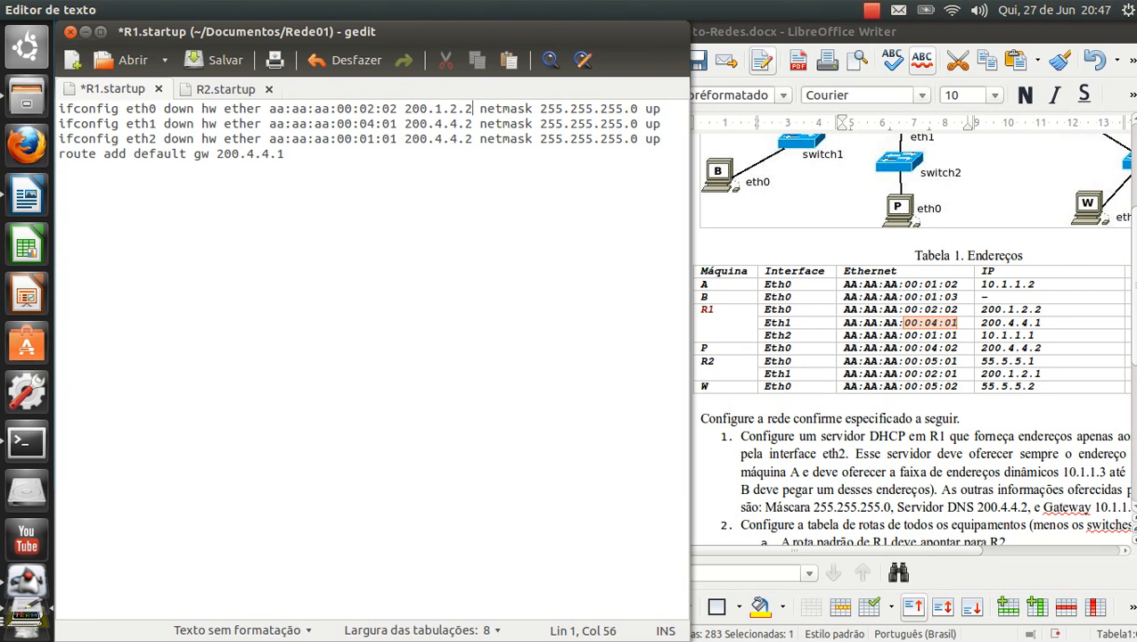
click(464, 124)
key(shift+Right)
text(1)
- Replace the IP address in R1.startup's eth2 line with 10.1.1.1
key(Down)
key(Left)
key(Left)
key(Left)
key(Left)
key(Left)
key(Left)
key(Left)
key(Left)
key(Left)
key(shift+Right)
key(shift+Right)
key(shift+Right)
key(shift+Right)
key(shift+Right)
key(shift+Right)
key(shift+Right)
key(shift+Right)
key(shift+Right)
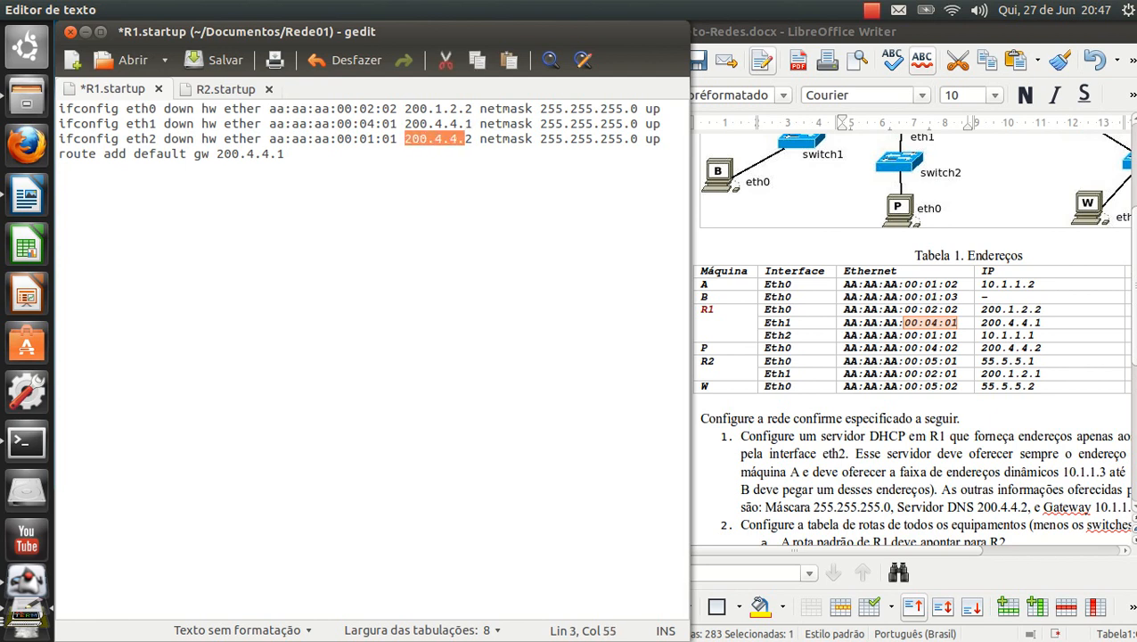
text(10)
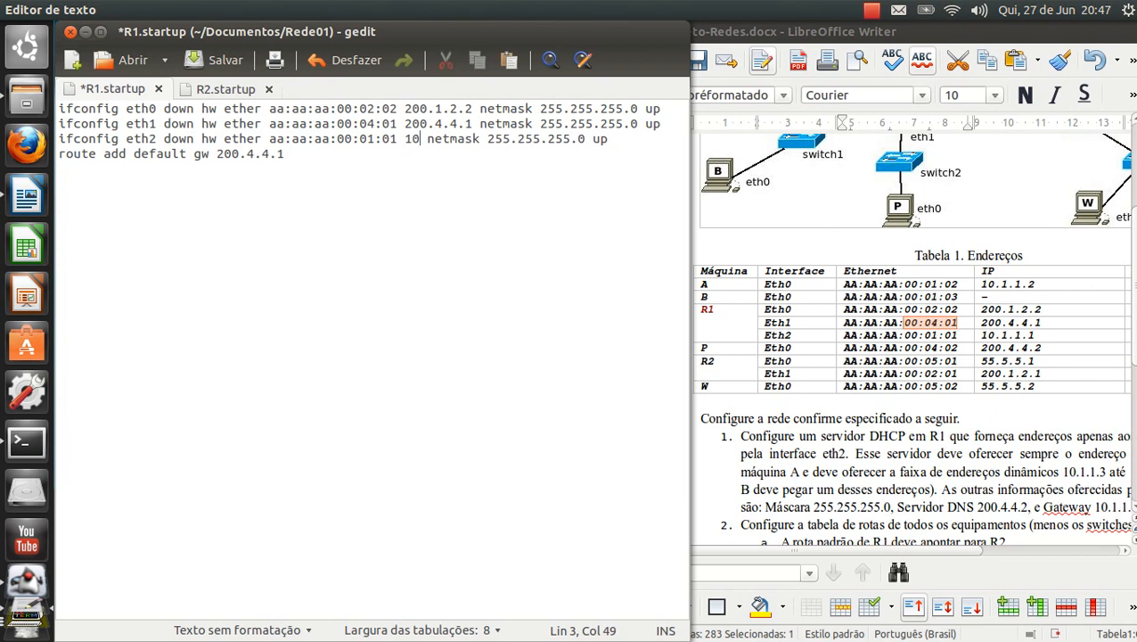
text(.1.1.1)
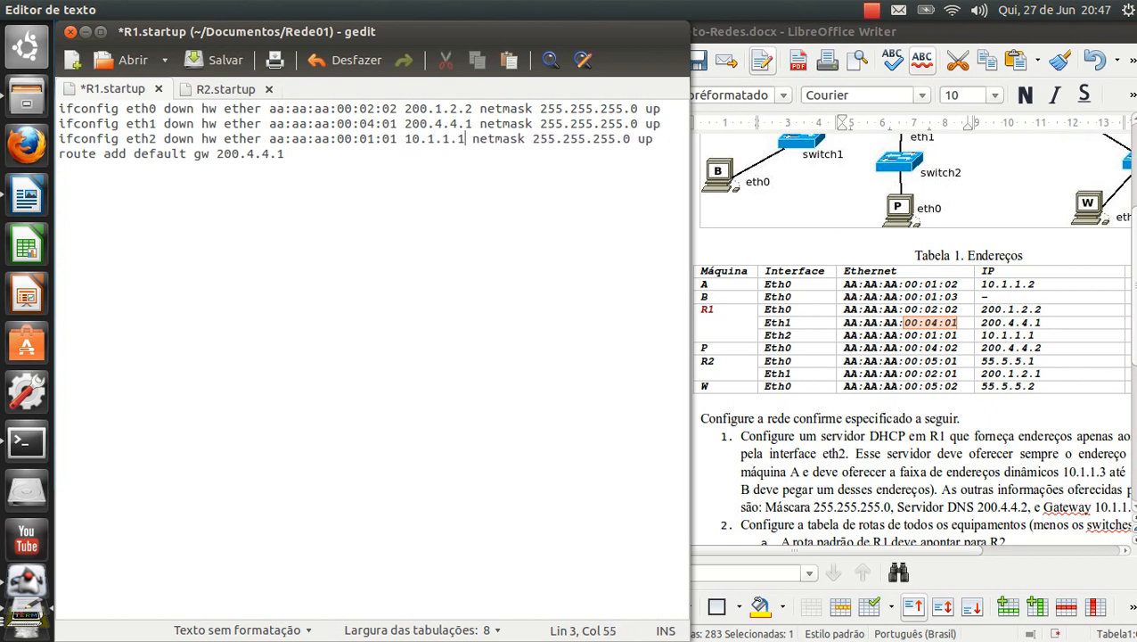
- Set the netmask in R1.startup's eth0 line to 255.255.255.252, following the mask column of the address table
key(alt+Tab)
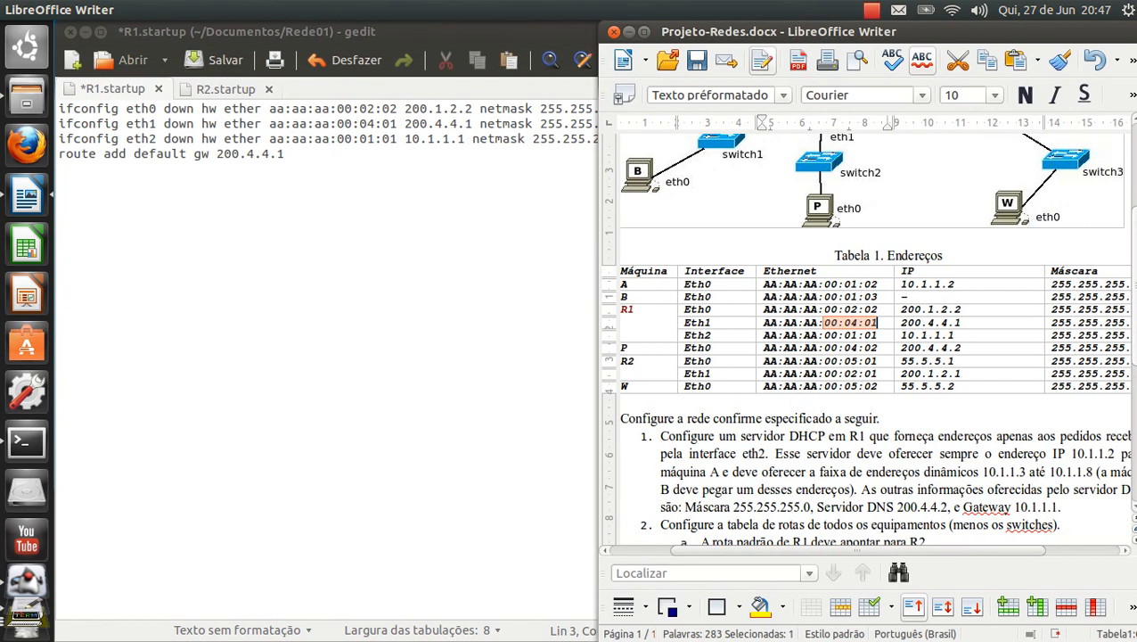
scroll(878, 339, right, 1)
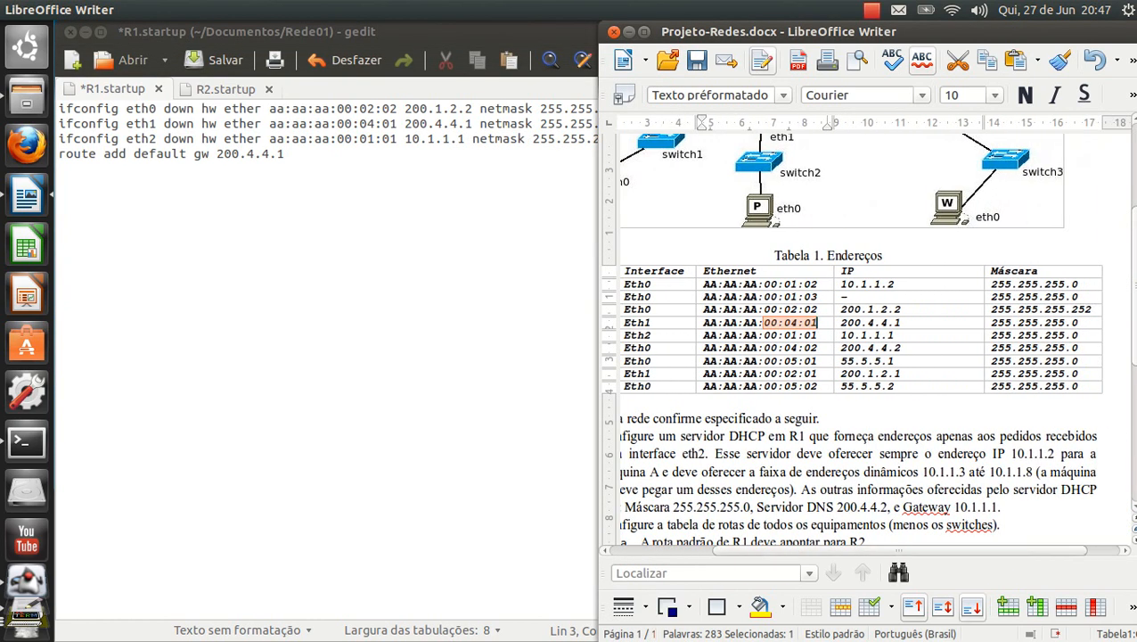
scroll(871, 339, right, 1)
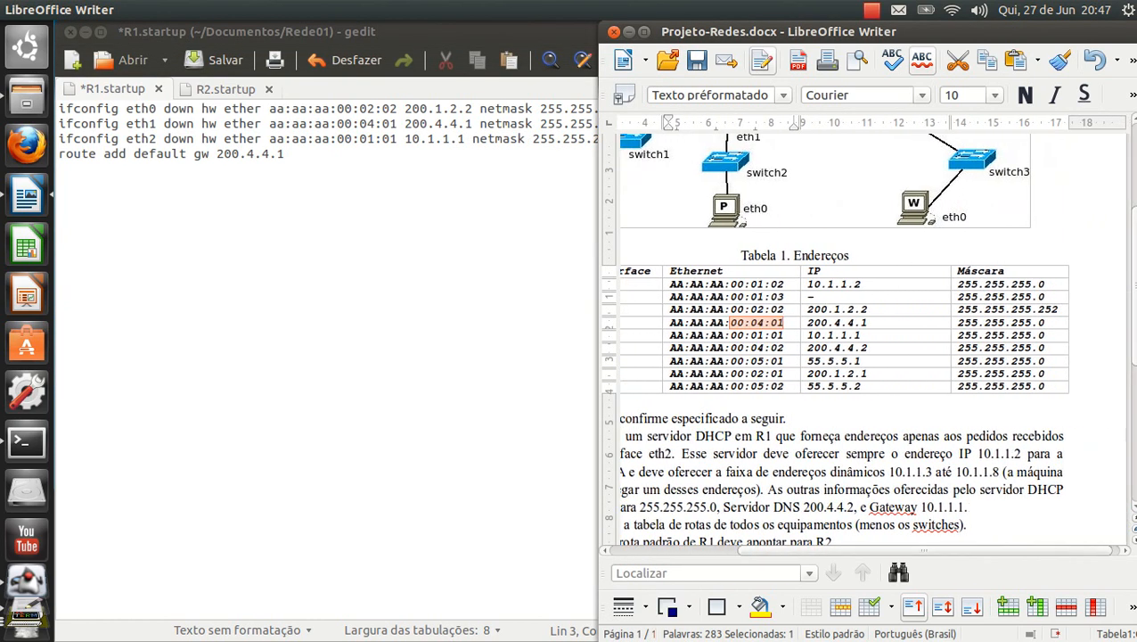
key(alt+Tab)
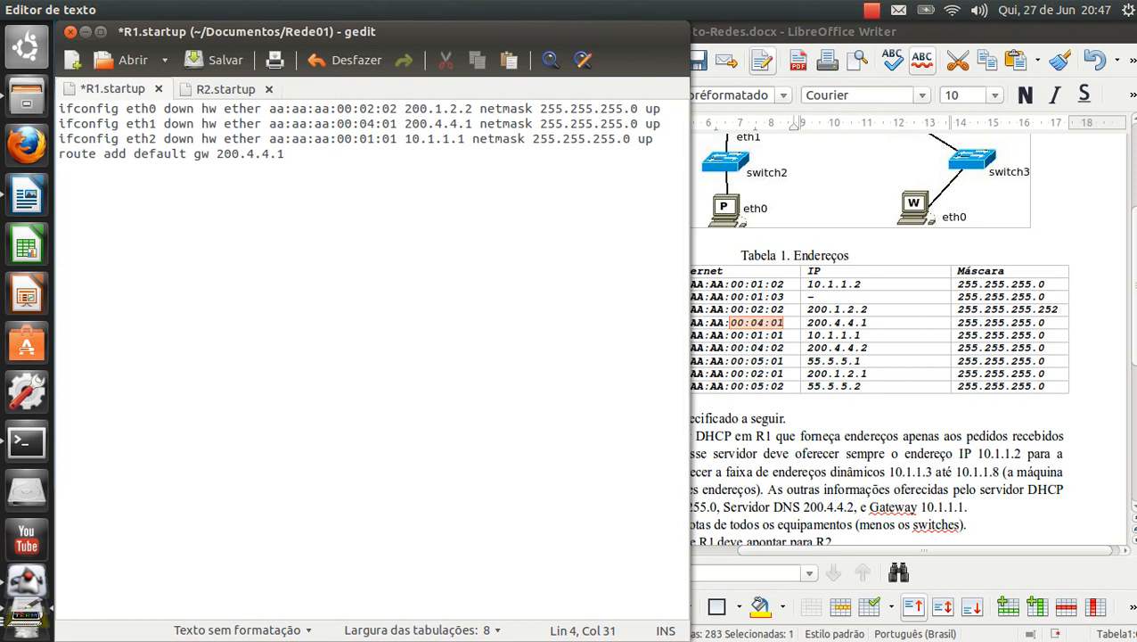
key(alt+Tab)
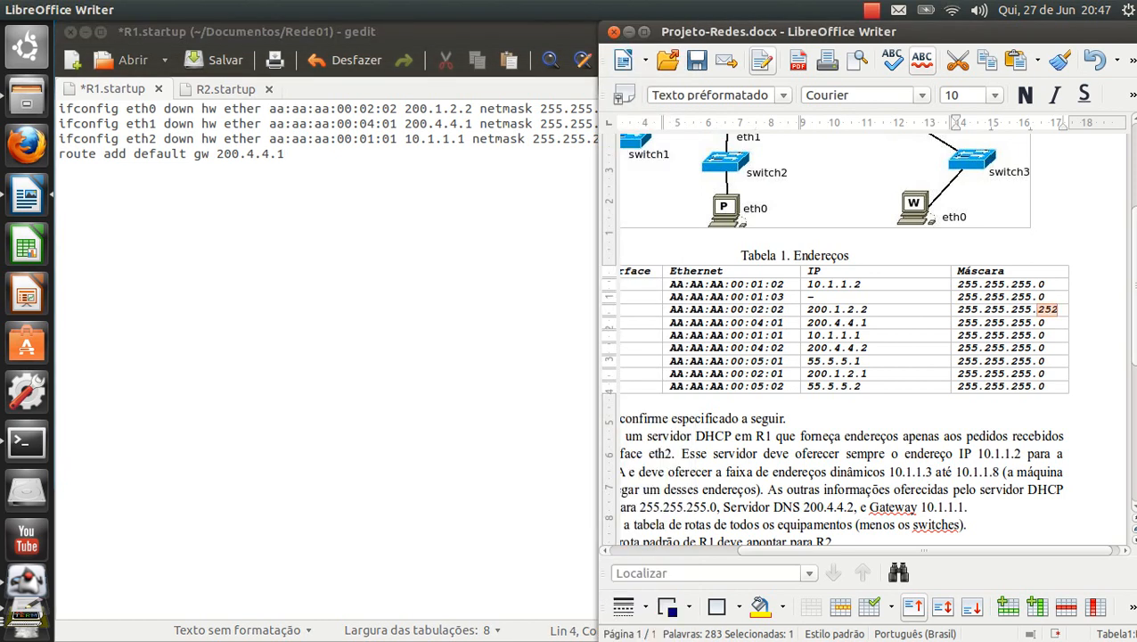
key(alt+Tab)
double_click(633, 108)
text(255.2 up)
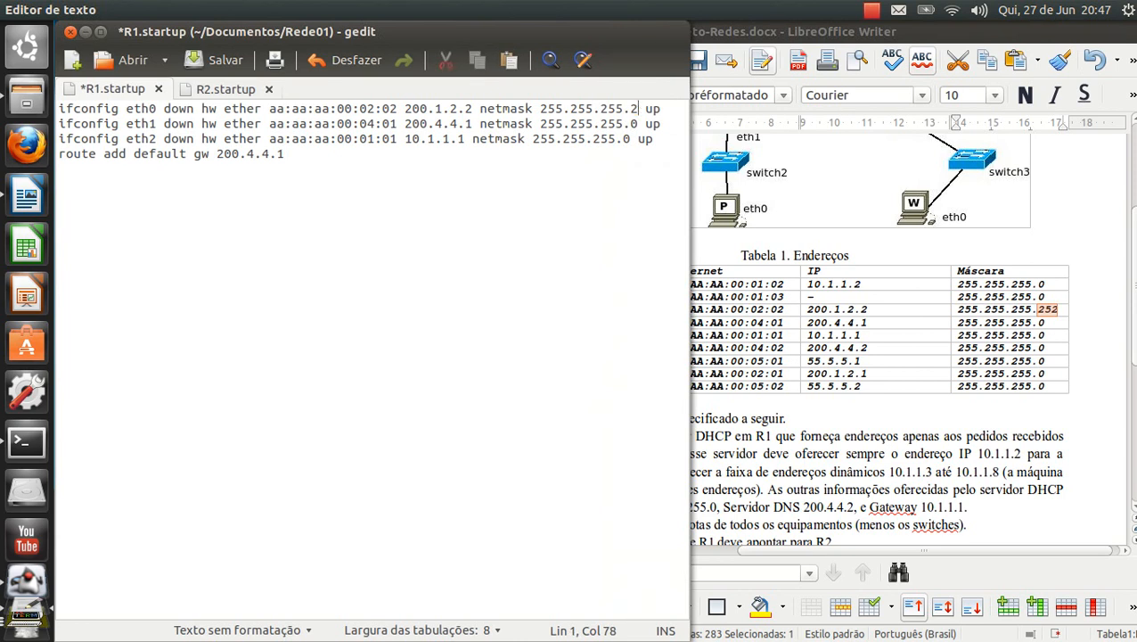
text(52)
- Check the project document for R1's default-route requirement, then examine the network diagram and address table to identify the gateway address
click(284, 153)
click(907, 410)
scroll(907, 409, down, 2)
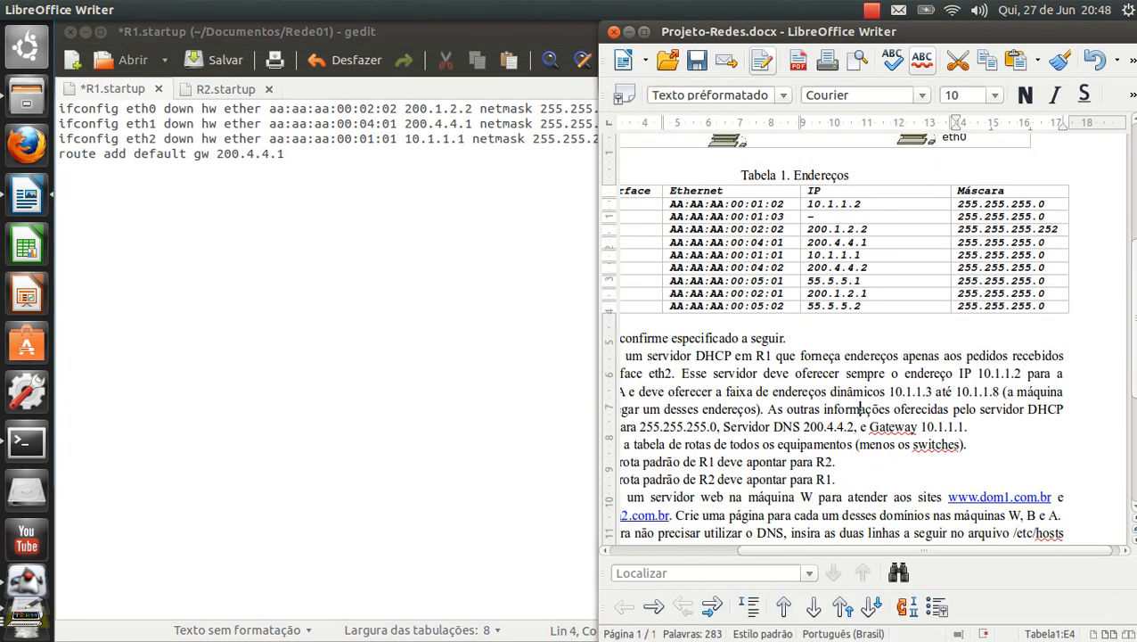
click(907, 409)
scroll(766, 512, left, 2)
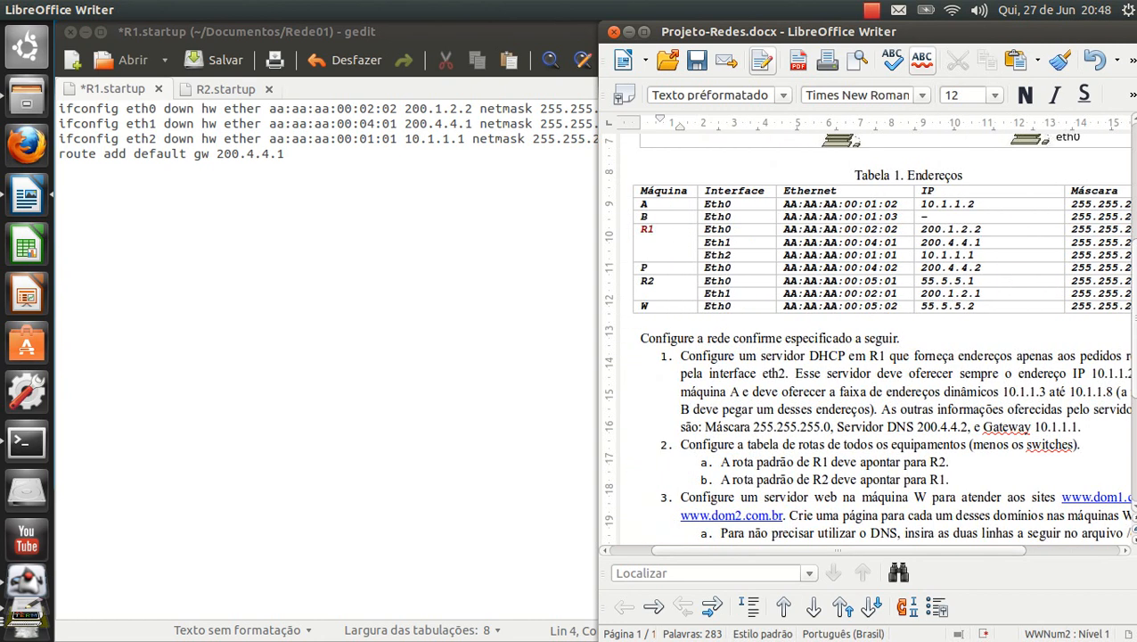
drag(949, 462, 720, 462)
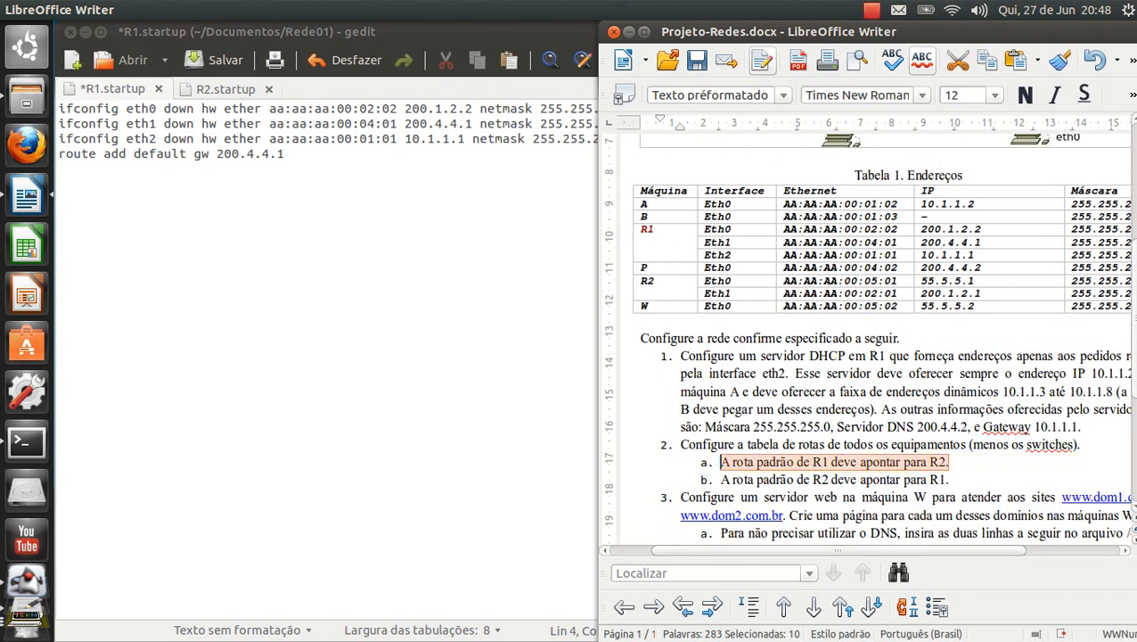
scroll(720, 461, up, 3)
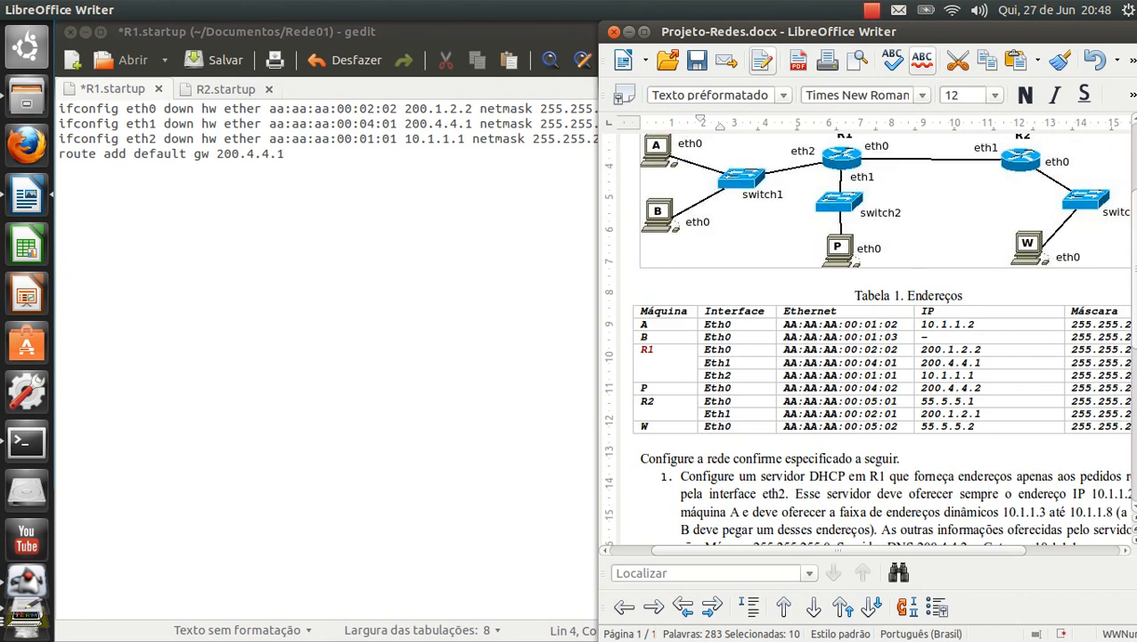
scroll(883, 339, up, 2)
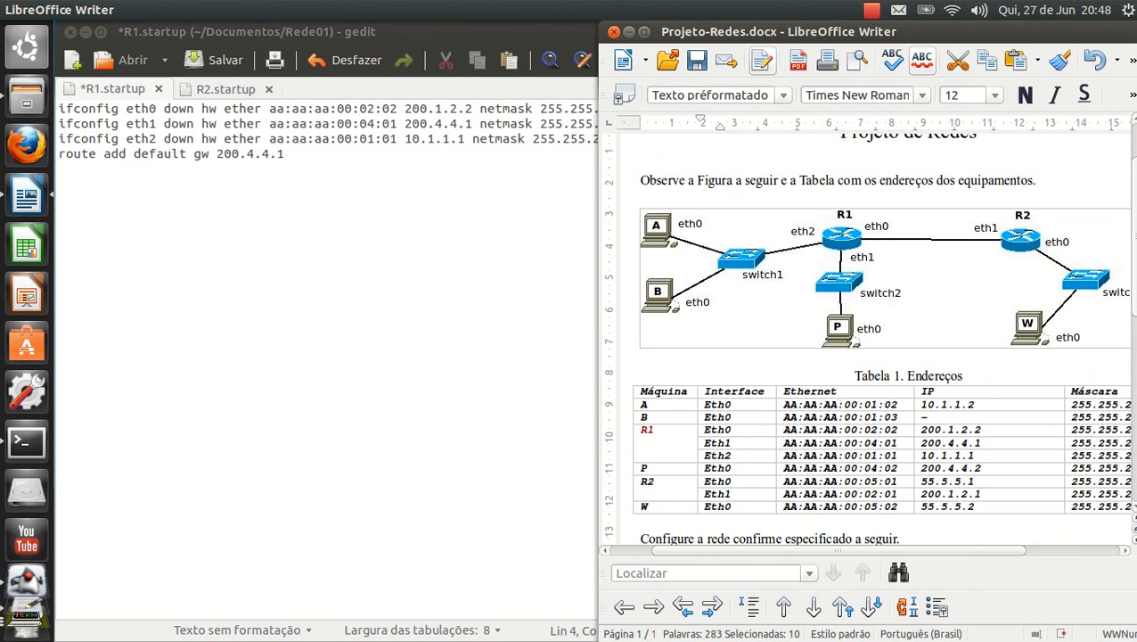
- Set R1.startup's default gateway to 200.1.2.1, append "dev eth0" to the route line, and save the file
drag(247, 153, 284, 153)
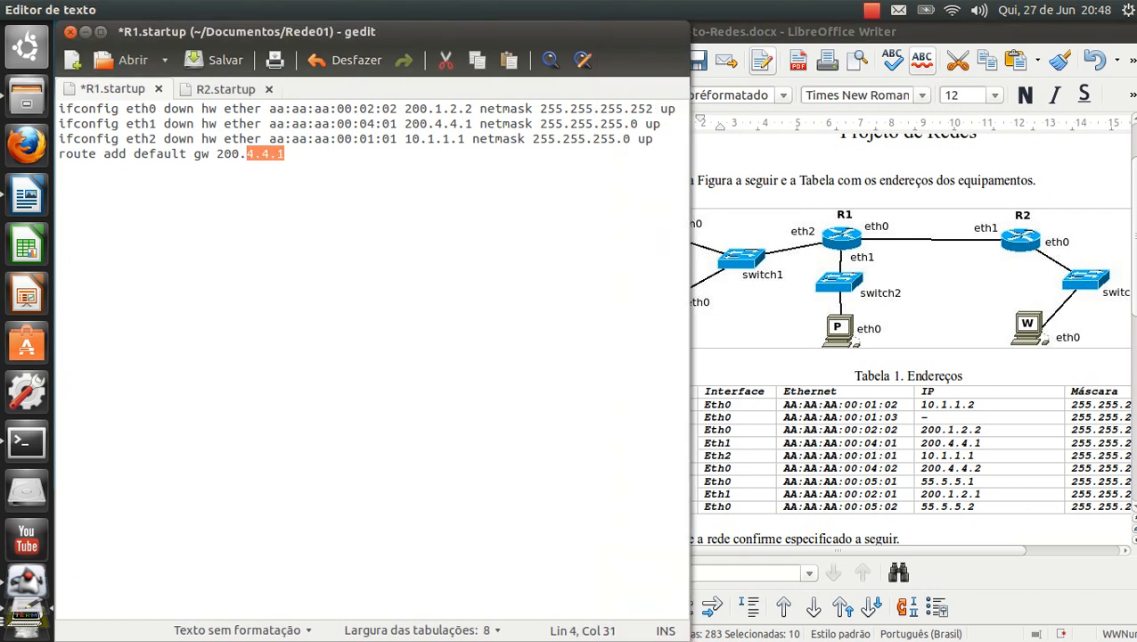
text(1.2.1)
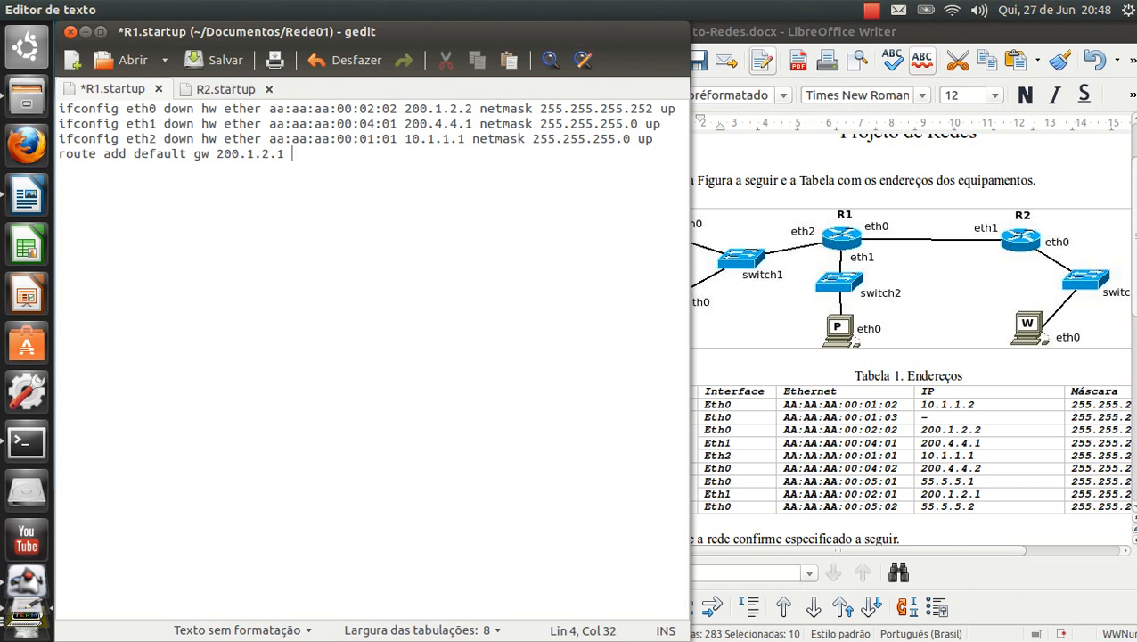
text(dev eth)
key(ctrl)
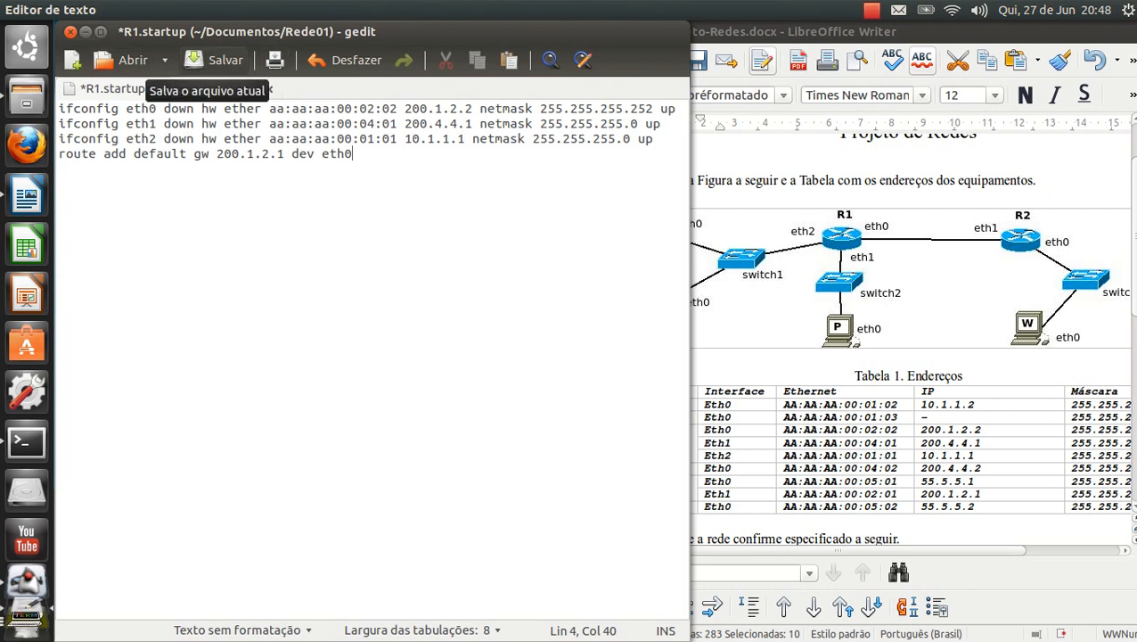
click(214, 59)
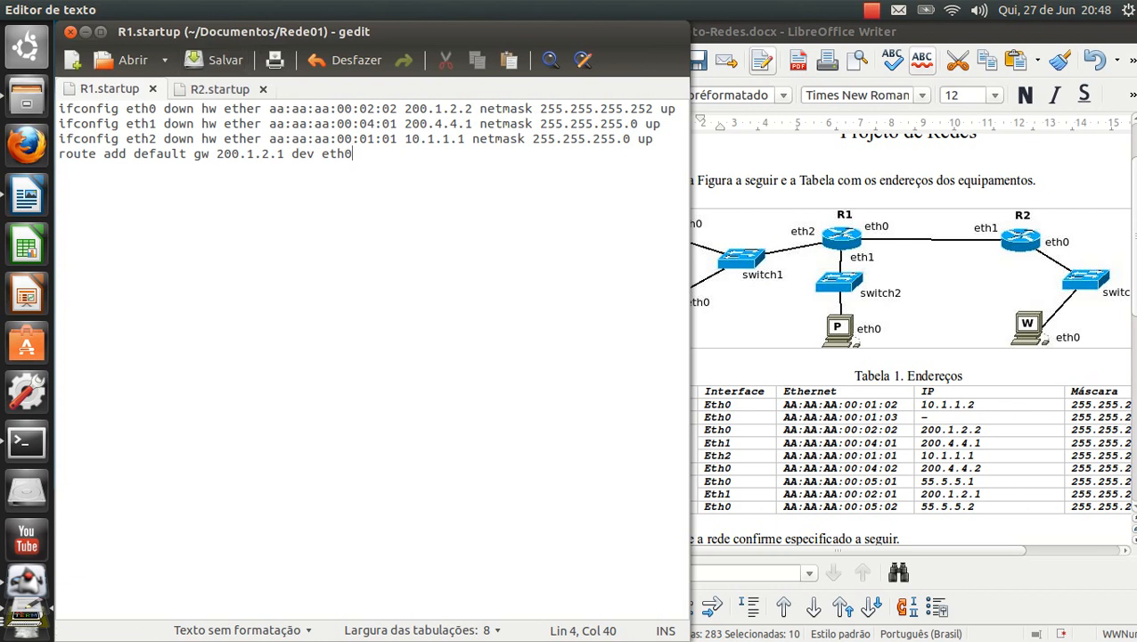
- Review R1.startup's last three lines, then examine the routing requirements, network diagram and address table in the project document
drag(59, 123, 354, 154)
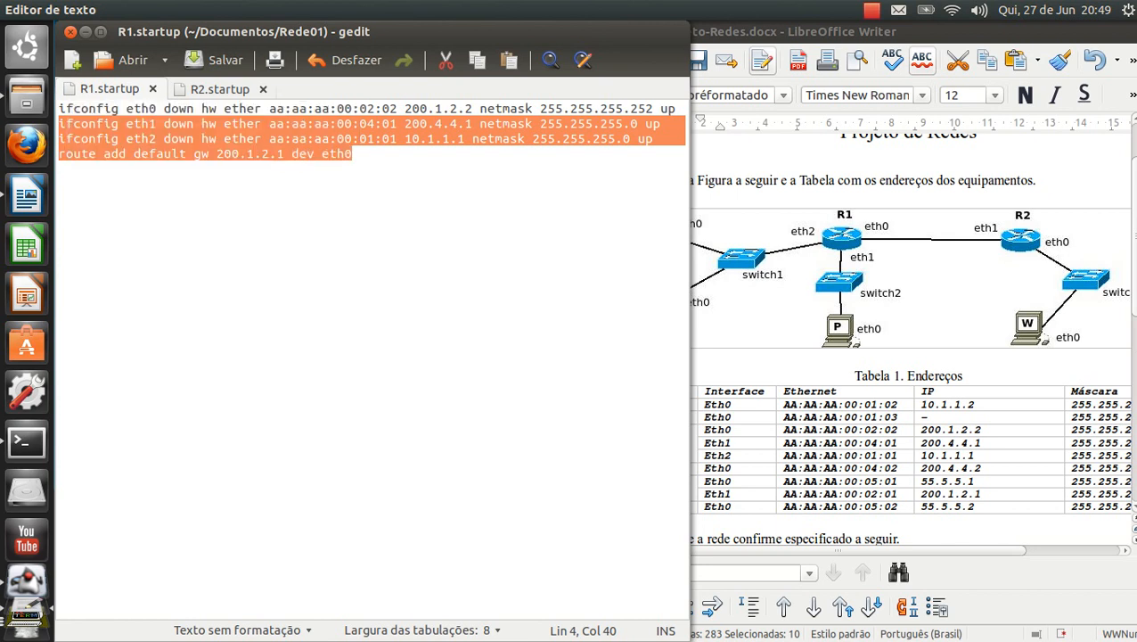
click(355, 155)
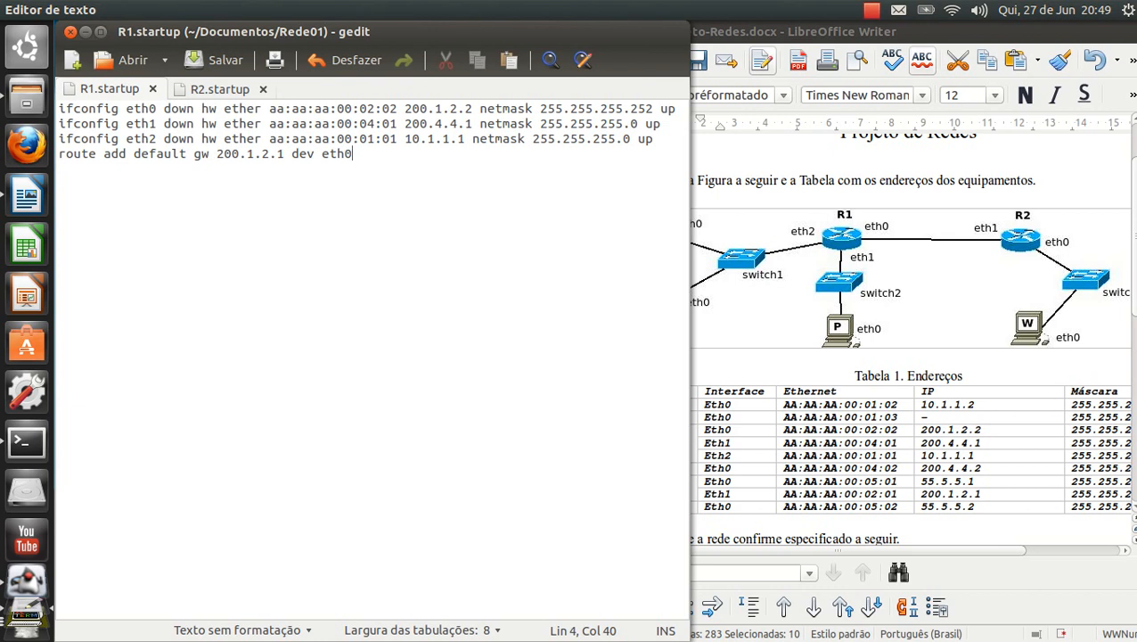
scroll(820, 496, down, 2)
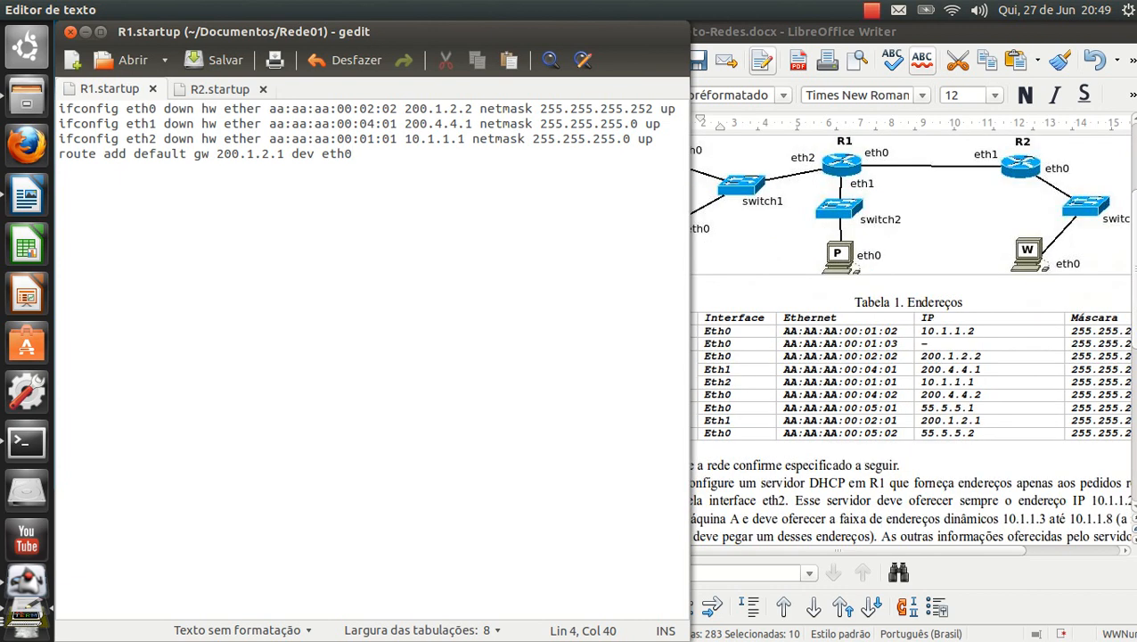
click(820, 497)
scroll(820, 497, down, 3)
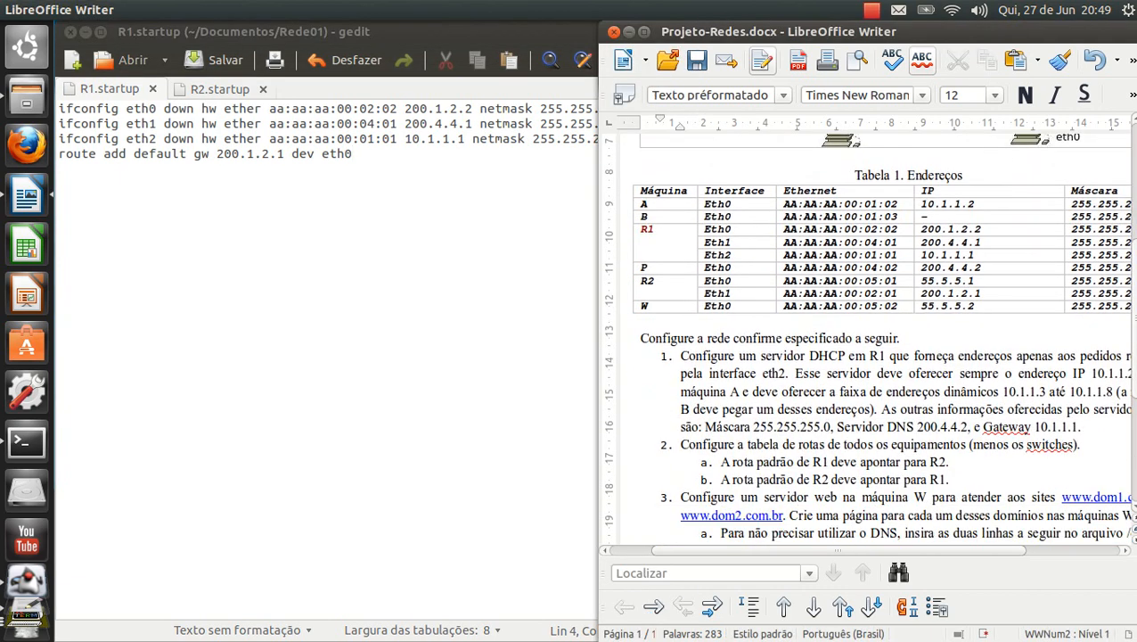
scroll(816, 321, up, 3)
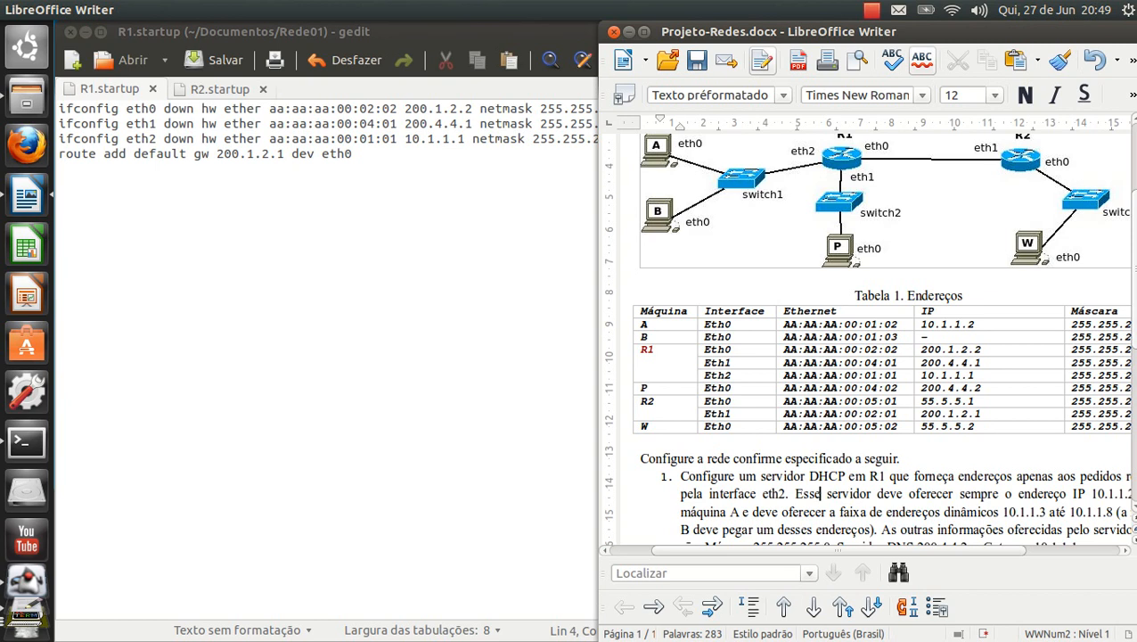
scroll(882, 339, up, 3)
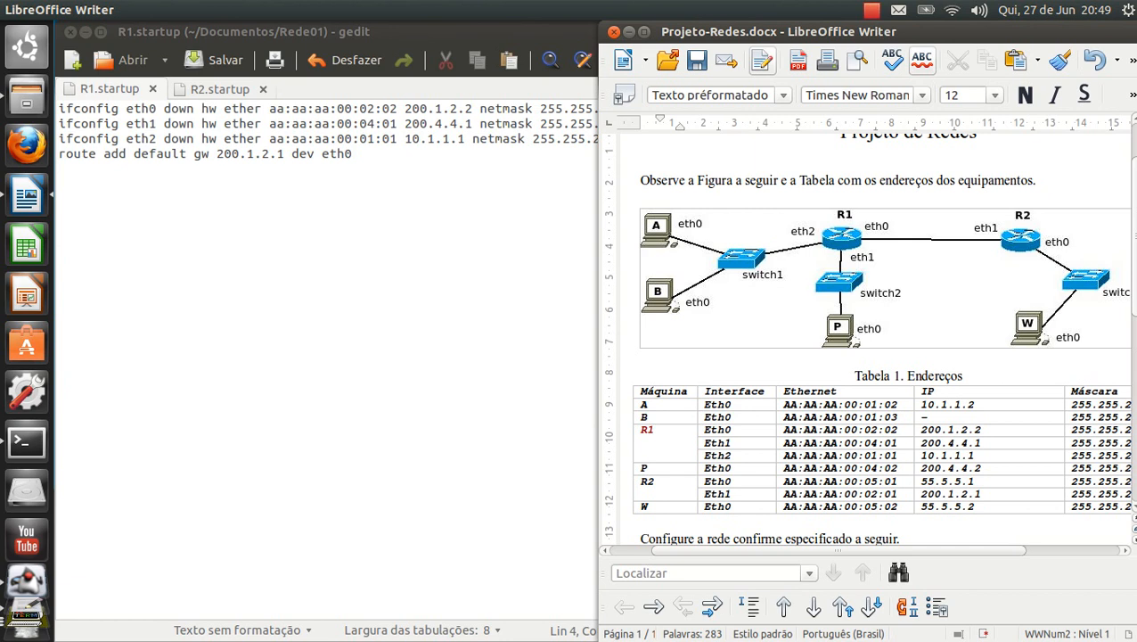
- Copy the eth1, eth2 and default route lines from R1.startup into the empty R2.startup file
click(219, 90)
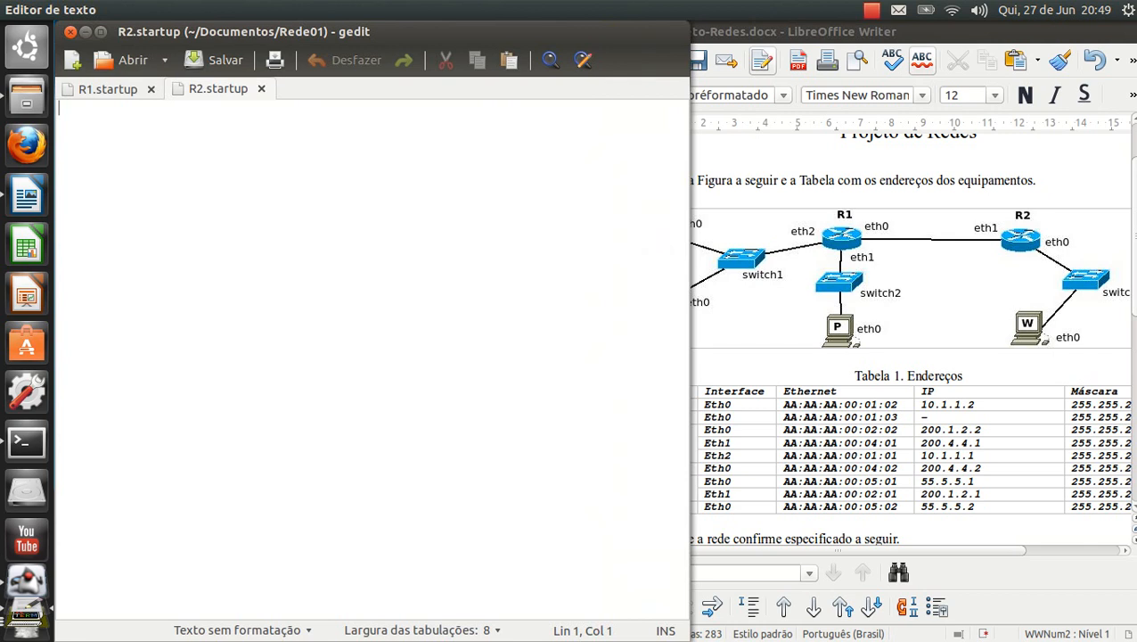
click(108, 89)
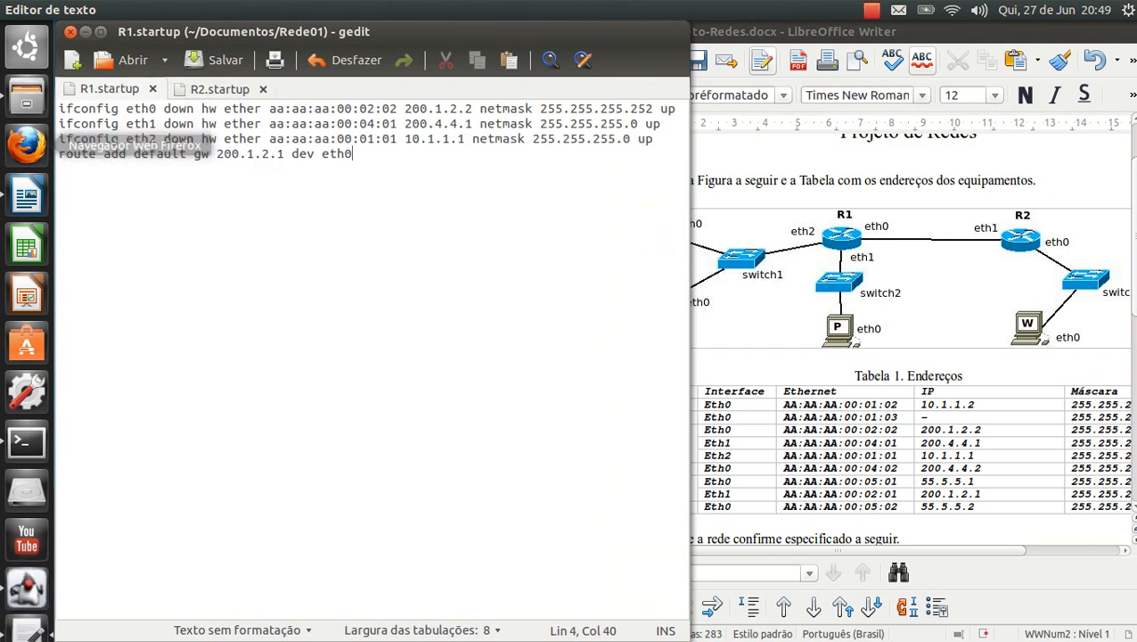
drag(58, 123, 353, 154)
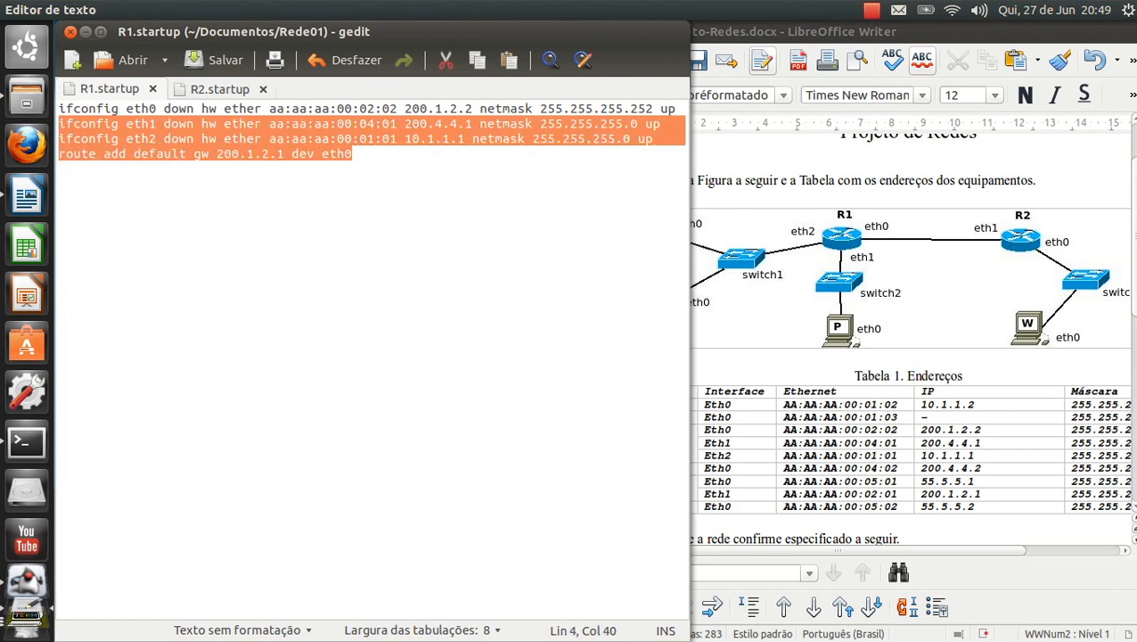
key(ctrl+c)
key(ctrl+alt+Page_Down)
key(ctrl+v)
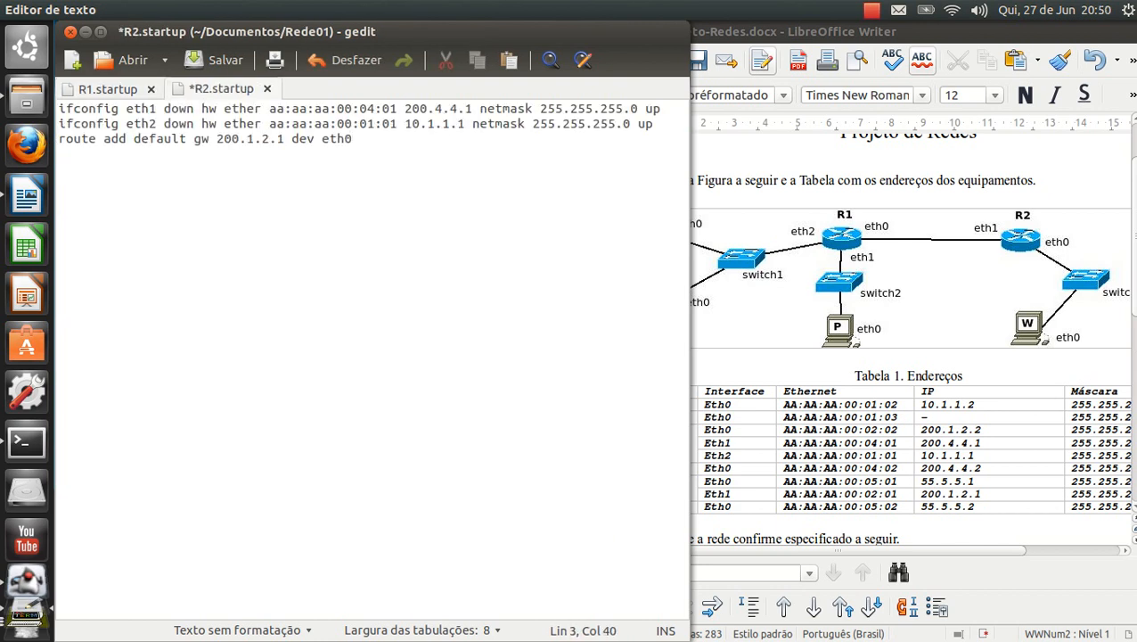
- Rename the interfaces in R2.startup's two ifconfig lines to eth0 and eth1
click(148, 109)
key(shift+Right)
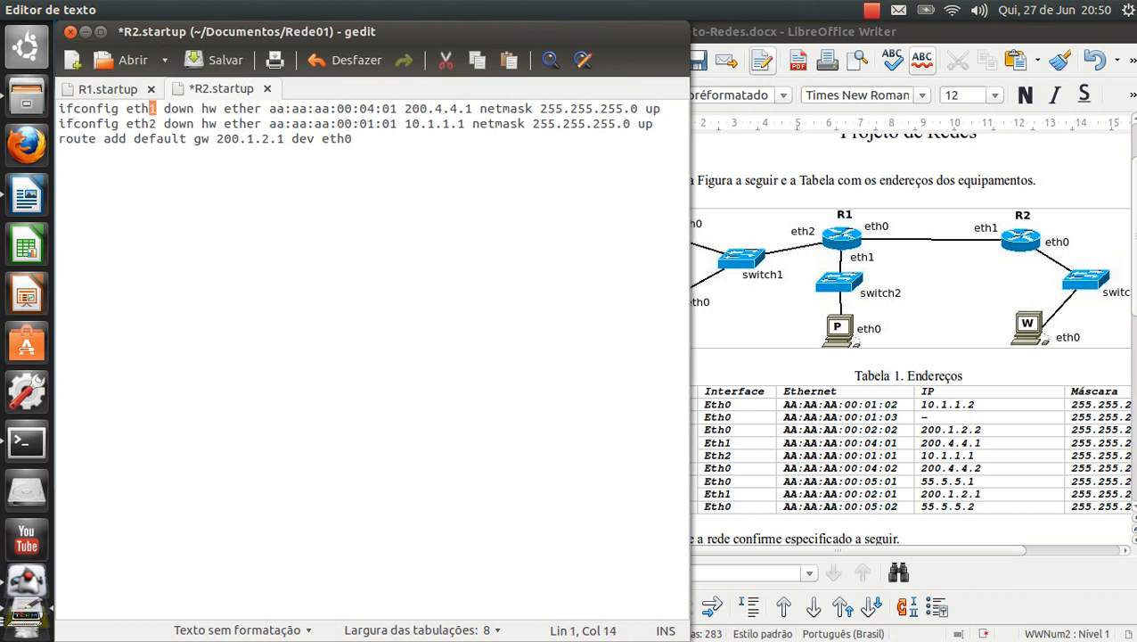
text(0)
key(Down)
key(Left)
key(shift+Right)
text(1)
- Set the Ethernet address in R2.startup's eth0 line to aa:aa:aa:00:05:01, following the address table
click(802, 522)
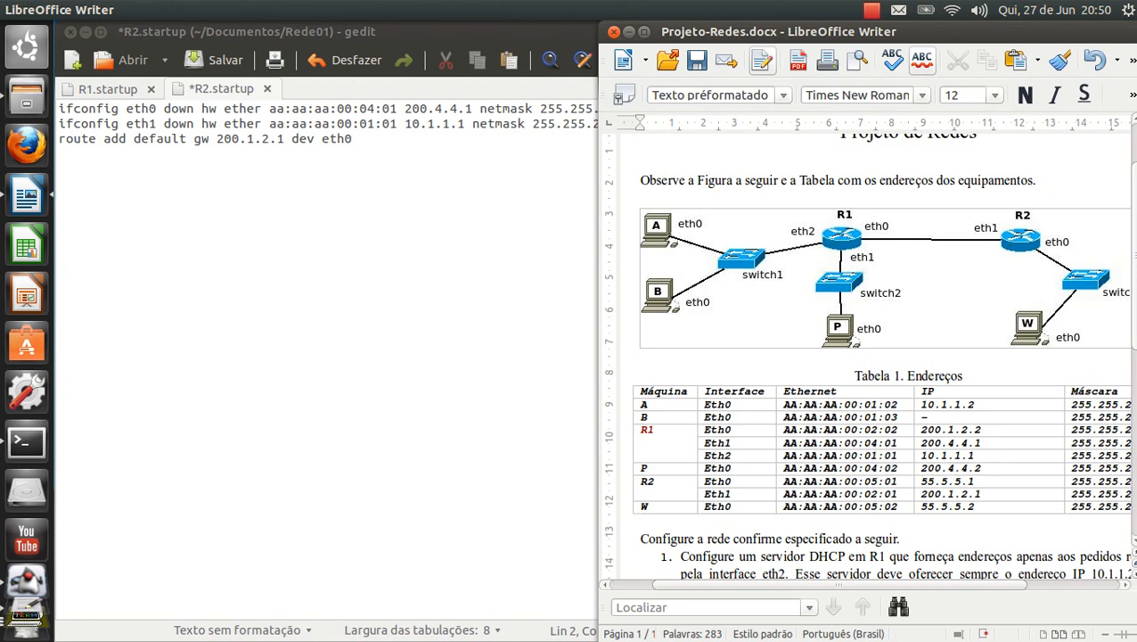
drag(368, 109, 374, 109)
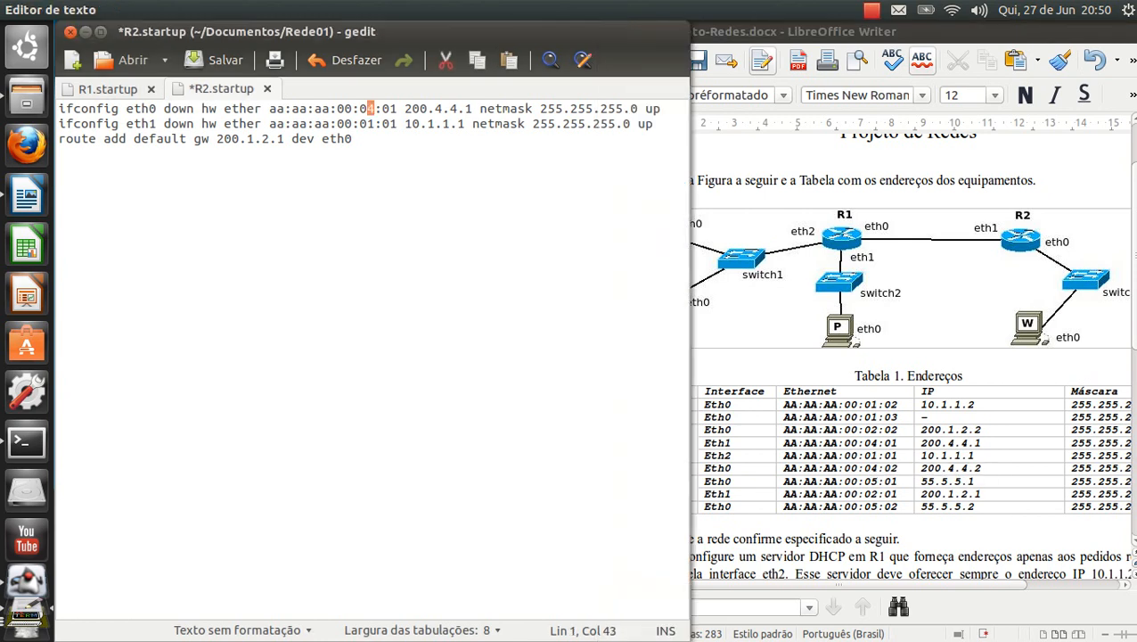
text(5)
- Highlight R2's Eth0 row in the address table with a yellow cell background, from the interface through the mask cell
click(731, 481)
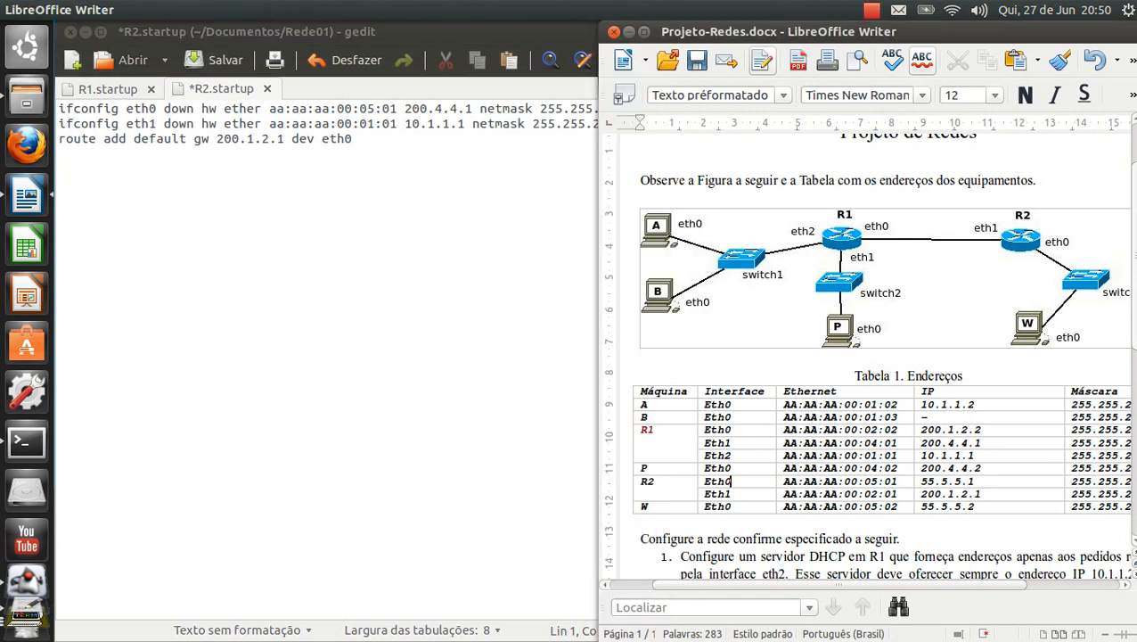
double_click(718, 481)
key(shift+Right)
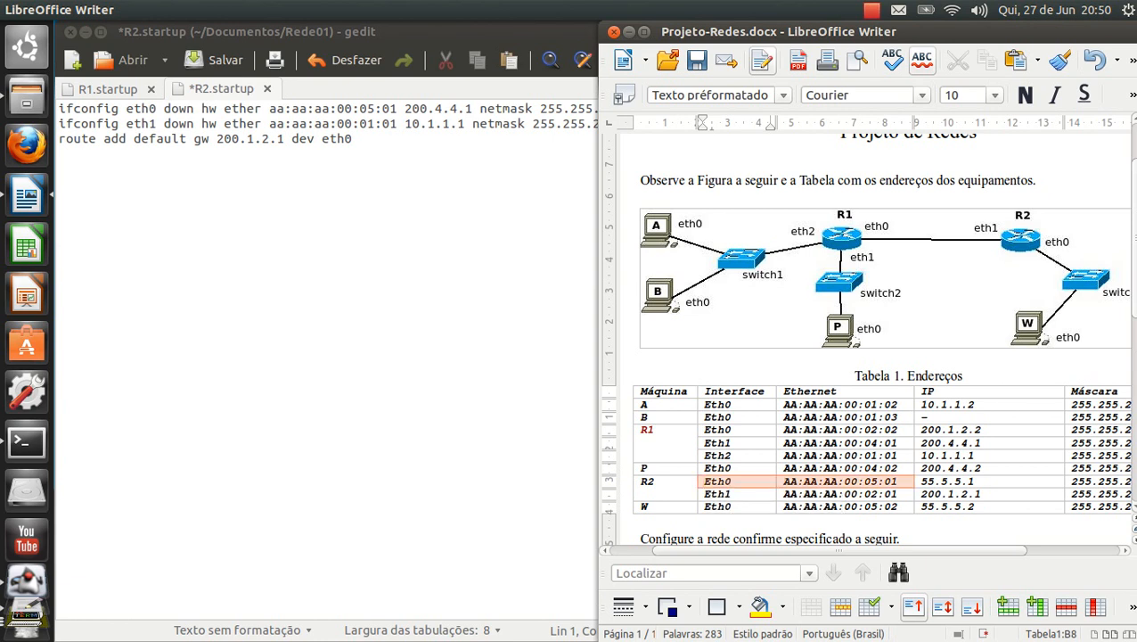
click(761, 608)
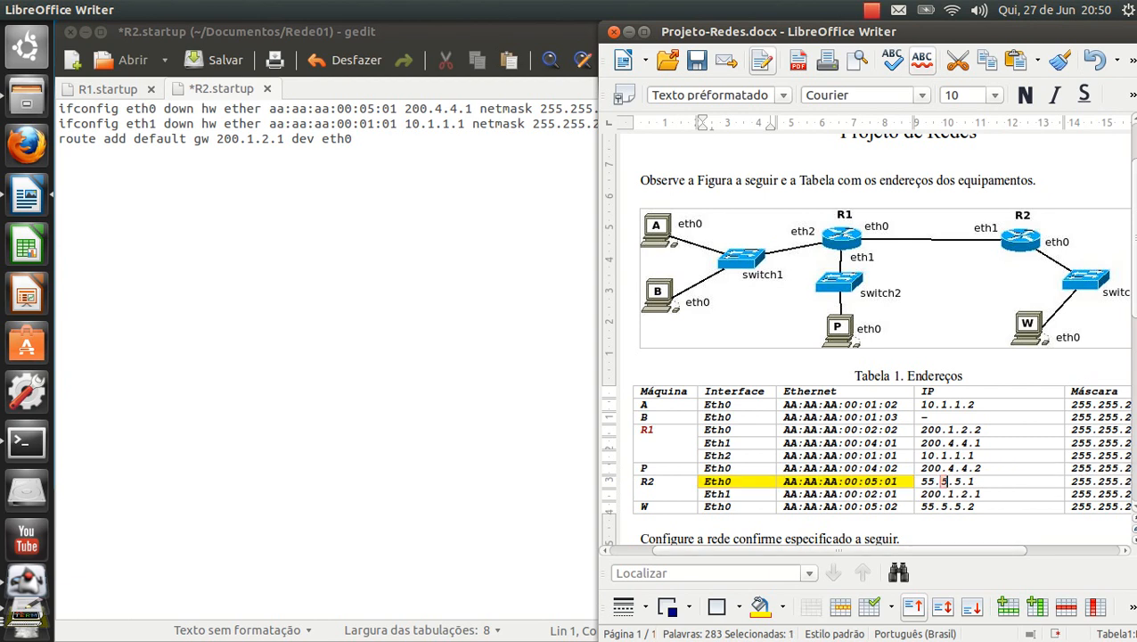
click(942, 481)
drag(927, 481, 1088, 482)
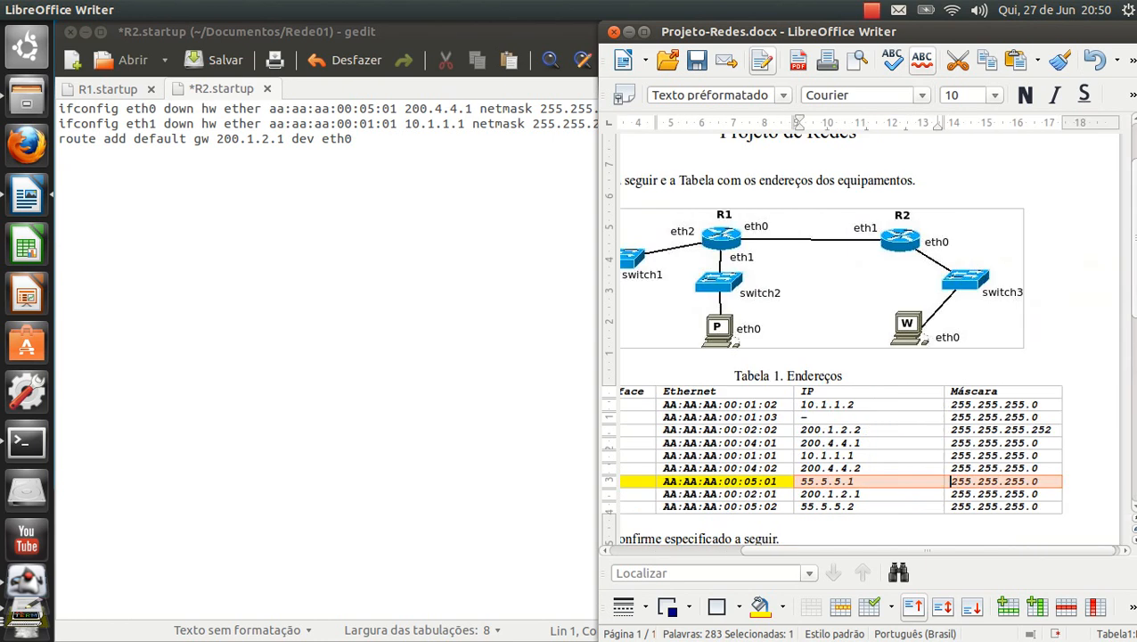
click(761, 606)
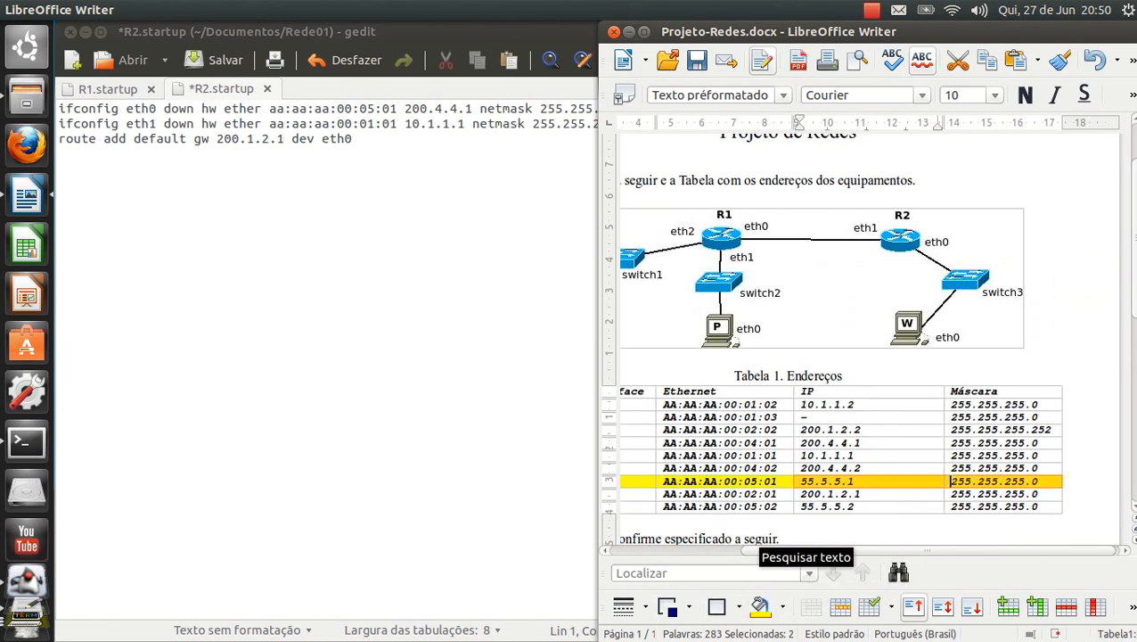
scroll(874, 334, left, 2)
scroll(874, 334, left, 3)
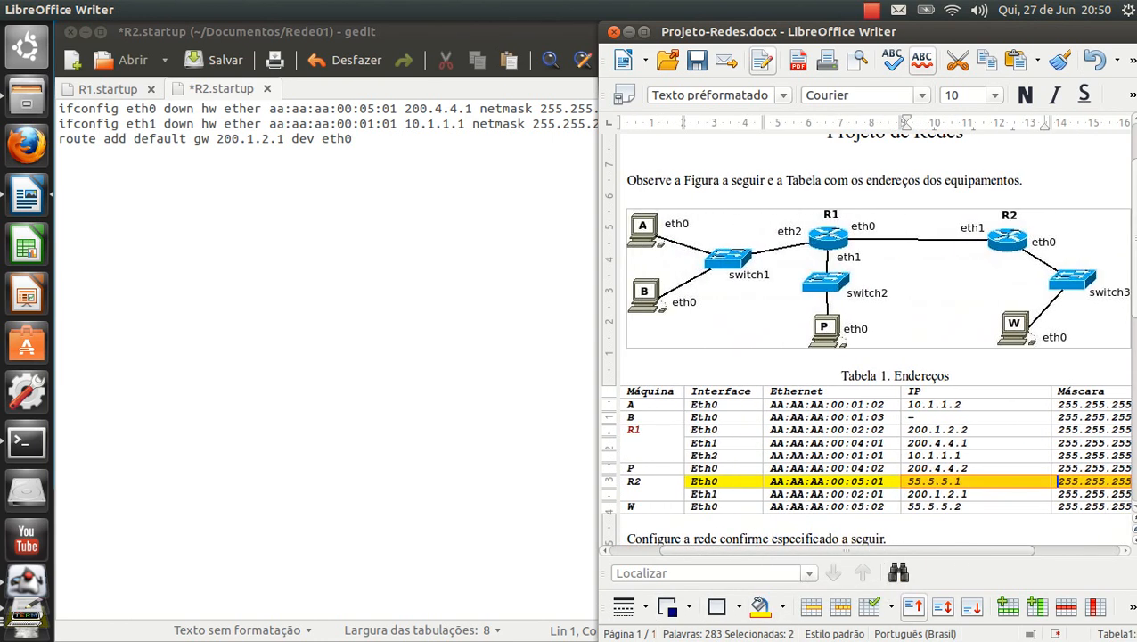
click(967, 482)
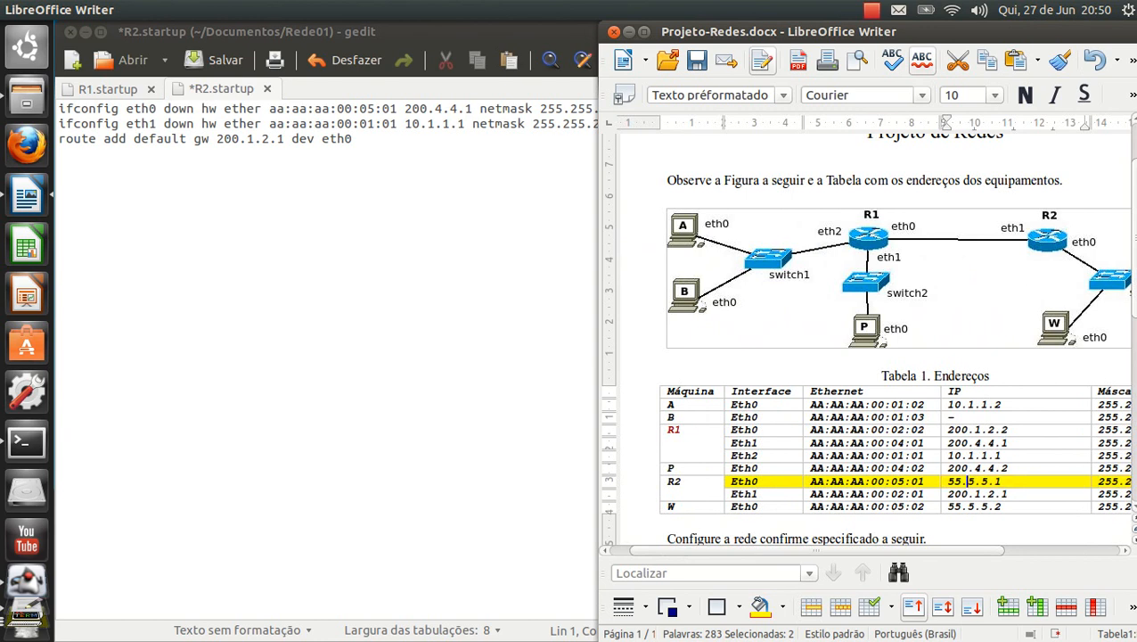
- Replace the IP address in R2.startup's eth0 line with 55.5.5.1
click(500, 125)
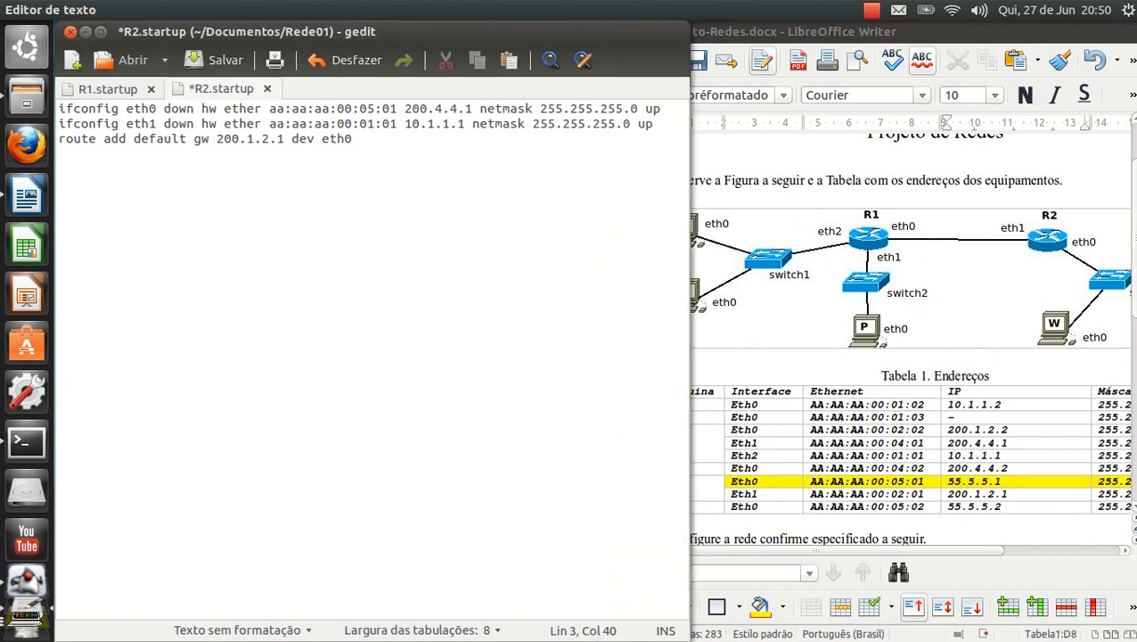
click(353, 123)
key(Up)
key(Right)
key(Right)
key(Right)
key(Right)
key(Right)
key(Right)
key(Right)
key(Delete)
key(Delete)
key(Delete)
key(Delete)
key(Delete)
key(Delete)
key(Delete)
key(Delete)
key(Delete)
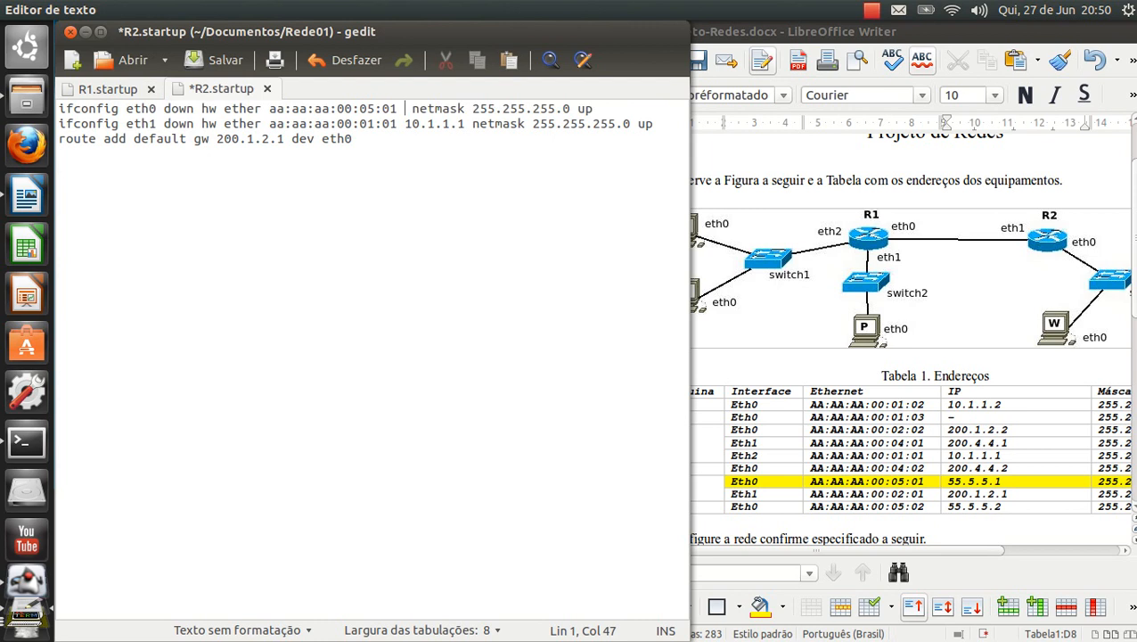
text(55.5.5.1)
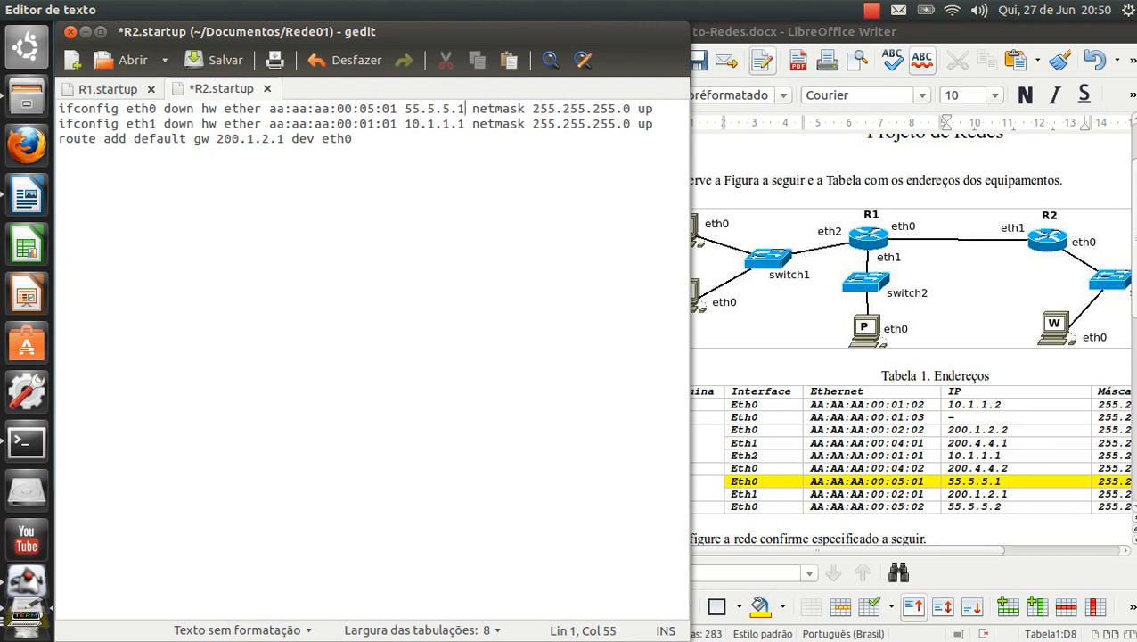
key(Right)
key(Right)
key(Right)
key(Right)
key(Right)
key(Right)
key(Right)
key(Right)
key(Right)
key(Right)
key(Right)
key(Right)
key(Right)
key(Right)
key(Right)
key(Right)
key(Right)
key(Right)
key(Right)
key(Right)
- Select R2's Eth1 row in the address table for reference and set R2.startup's eth1 Ethernet address to aa:aa:aa:00:02:01
key(alt+Tab)
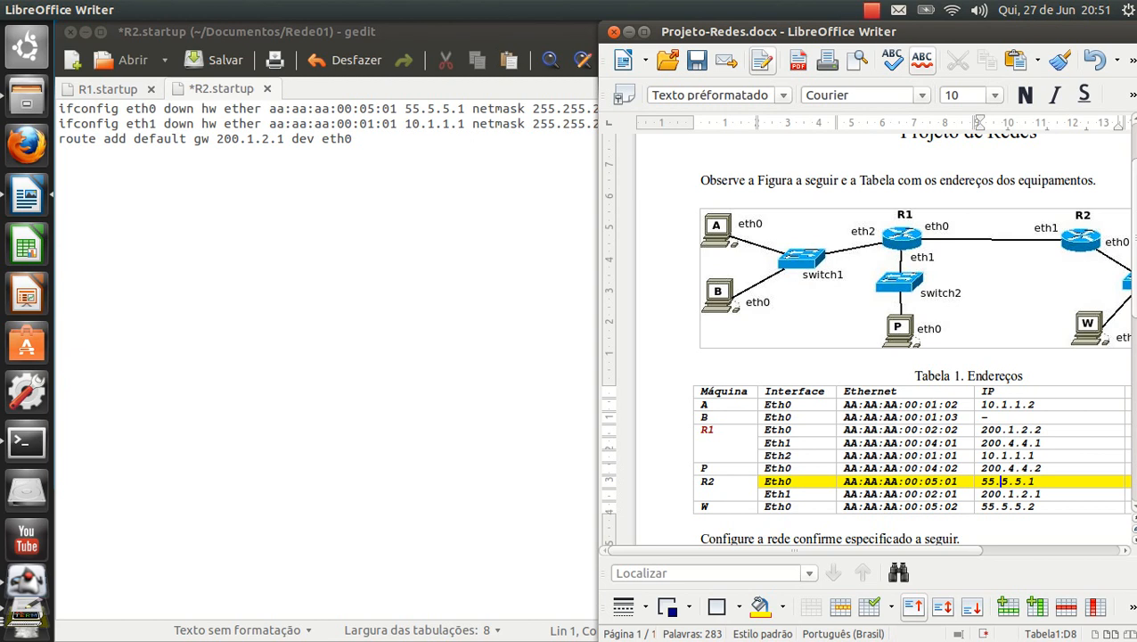
drag(764, 493, 1129, 493)
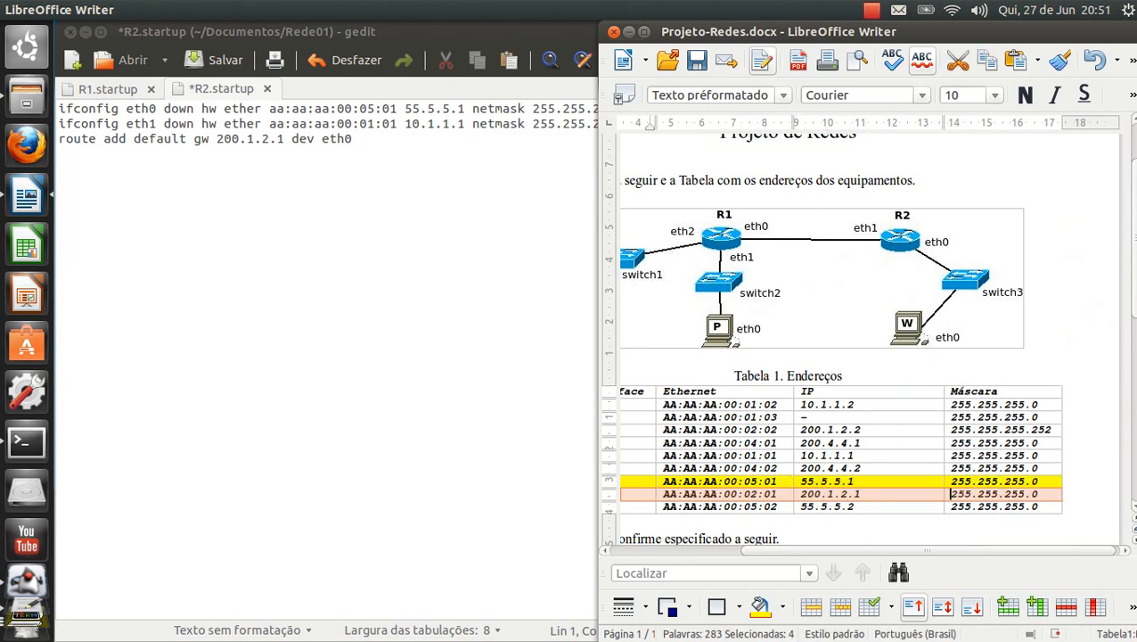
click(372, 123)
text(2)
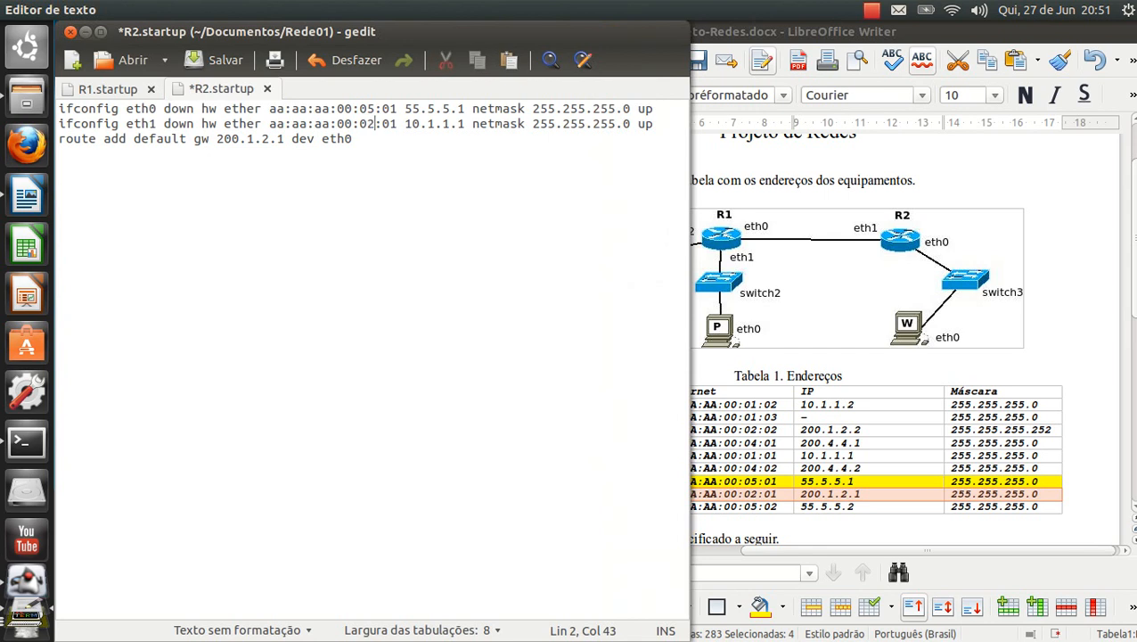
- Replace the IP address in R2.startup's eth1 line with 200.1.2.1
mouse_move(405, 123)
mouse_down()
mouse_move(464, 123)
mouse_move(405, 123)
mouse_up()
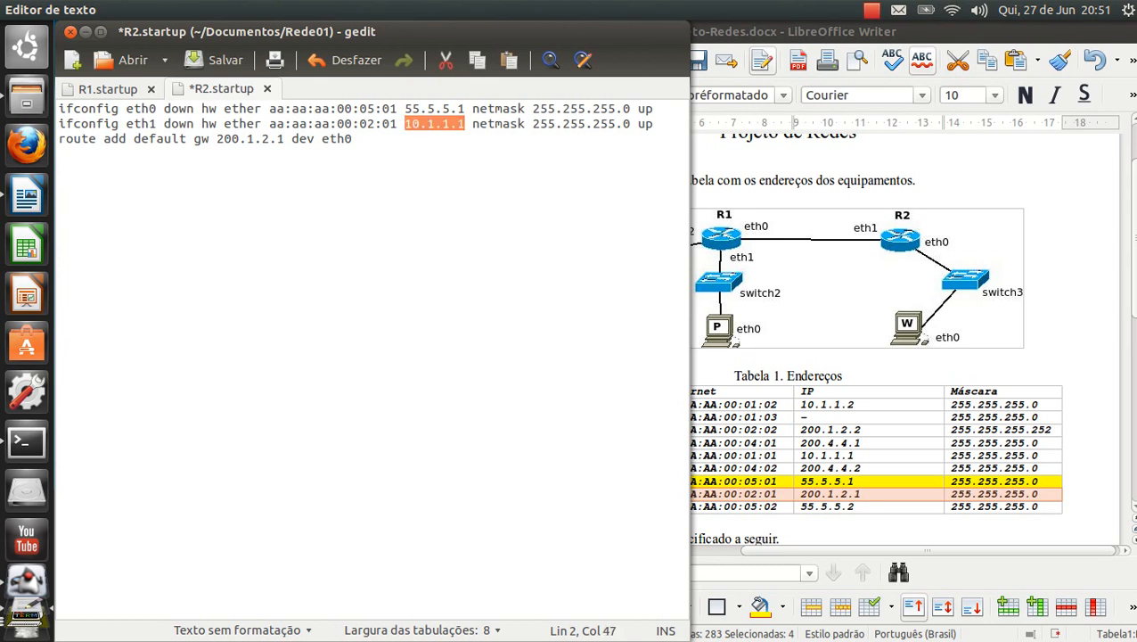
text(200)
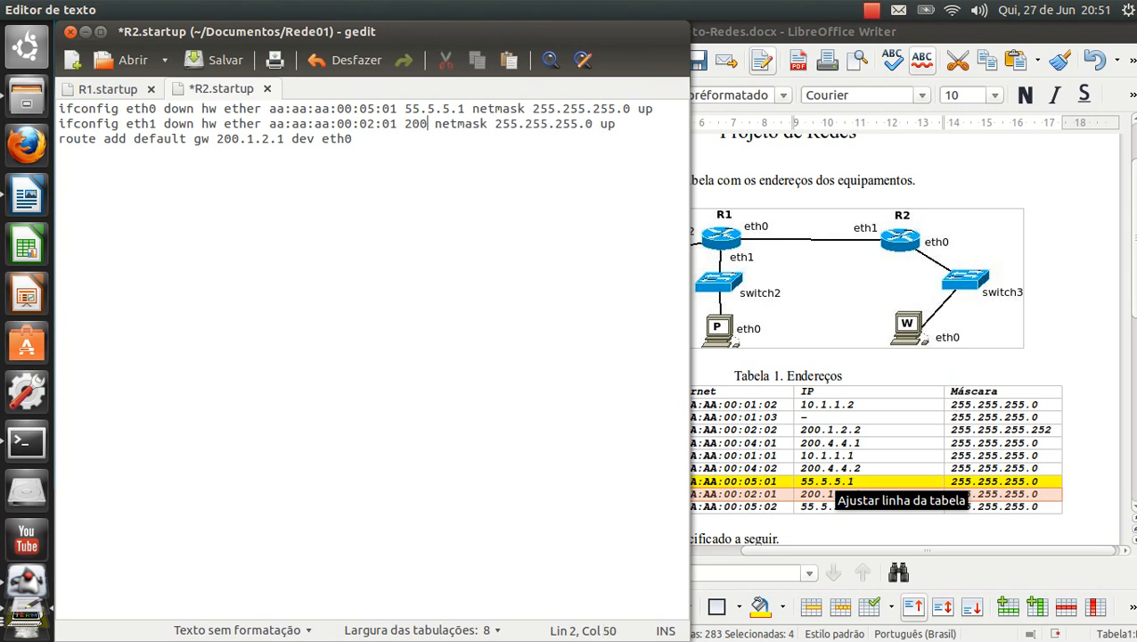
text(.1.2.1)
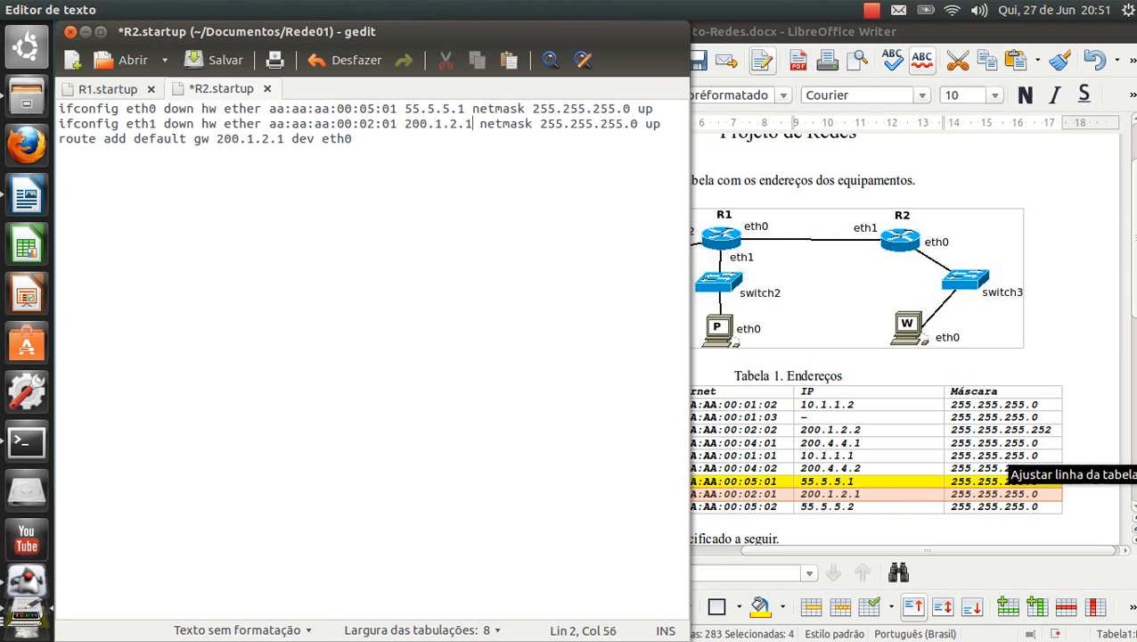
- Check the document's default route rule for R2, set the gateway in R2.startup's route line to 200.1.2.2 and save the file
click(121, 138)
click(951, 493)
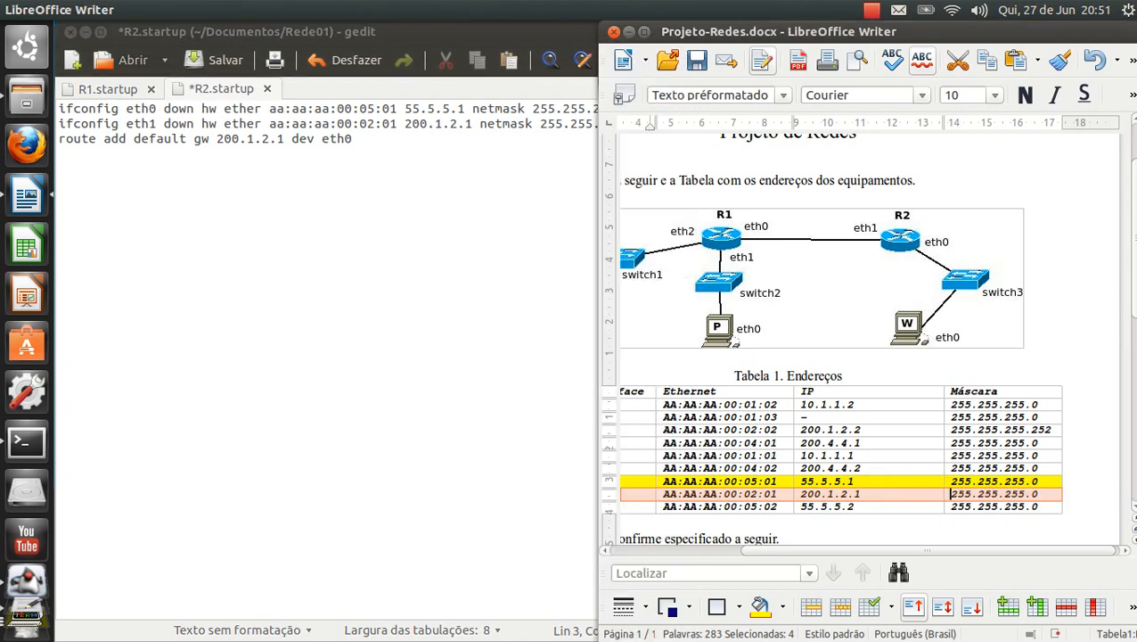
scroll(869, 339, left, 4)
scroll(869, 339, down, 2)
scroll(869, 339, down, 5)
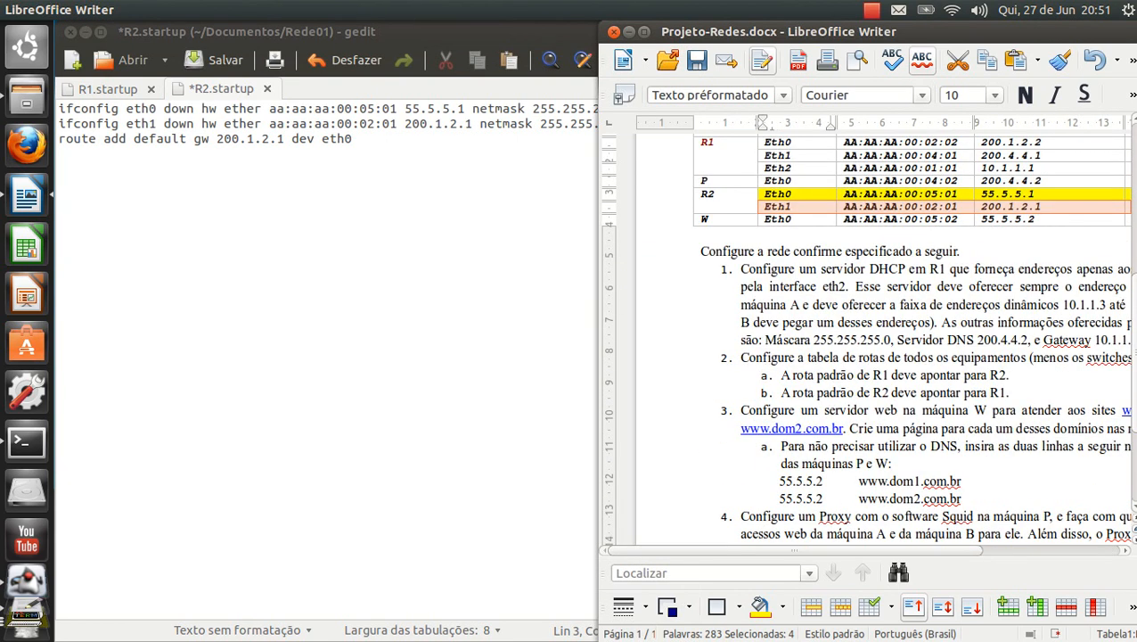
drag(1010, 393, 958, 392)
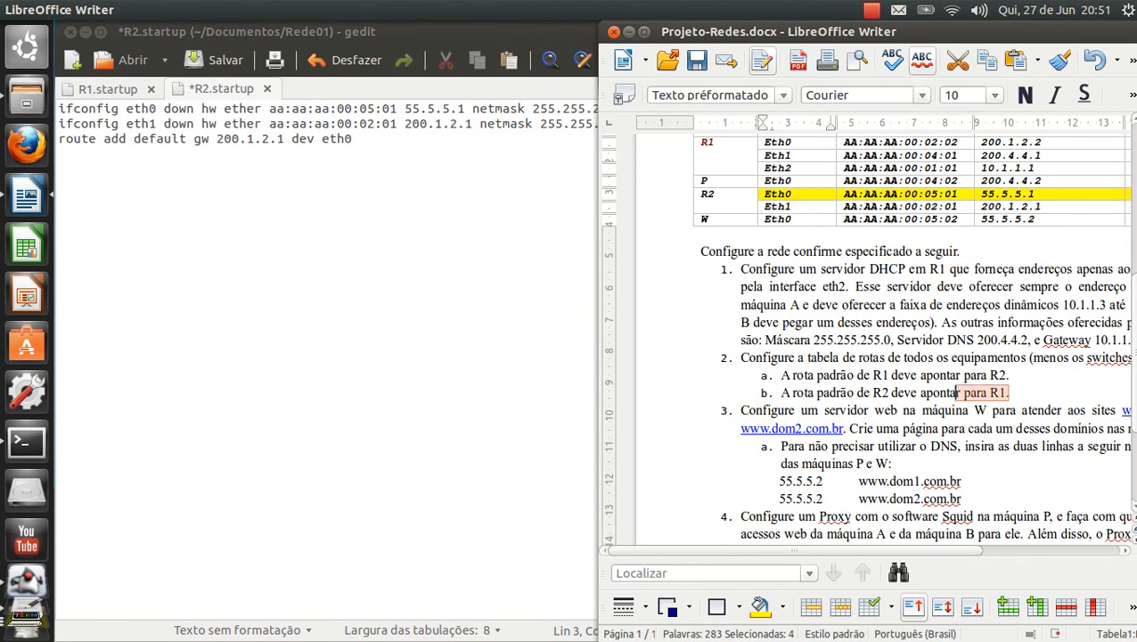
scroll(959, 392, up, 8)
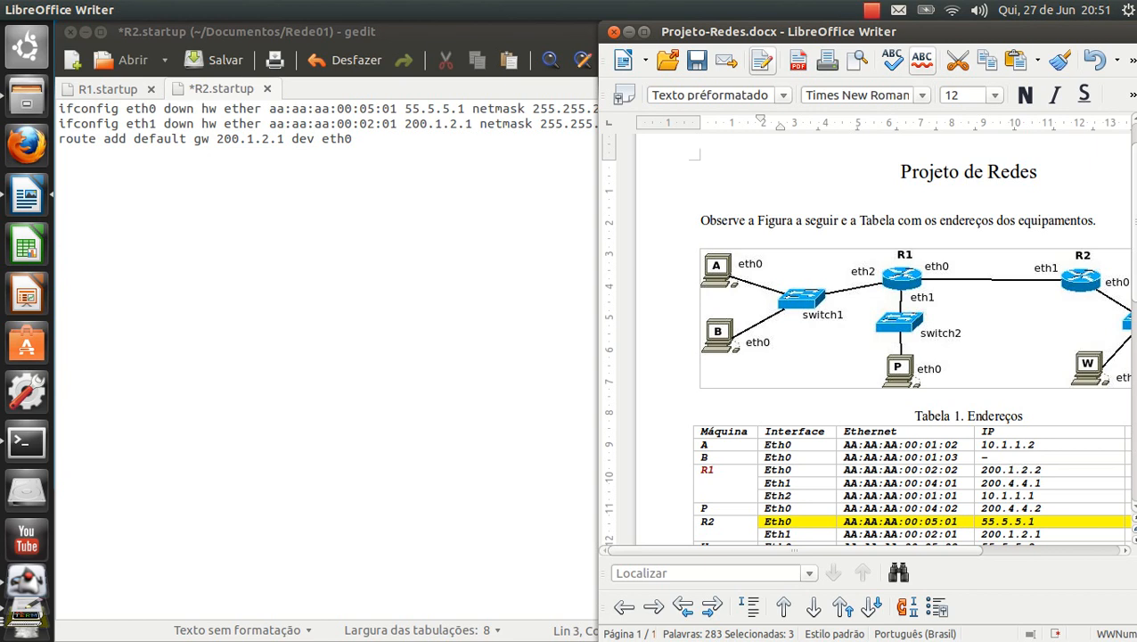
key(alt+Tab)
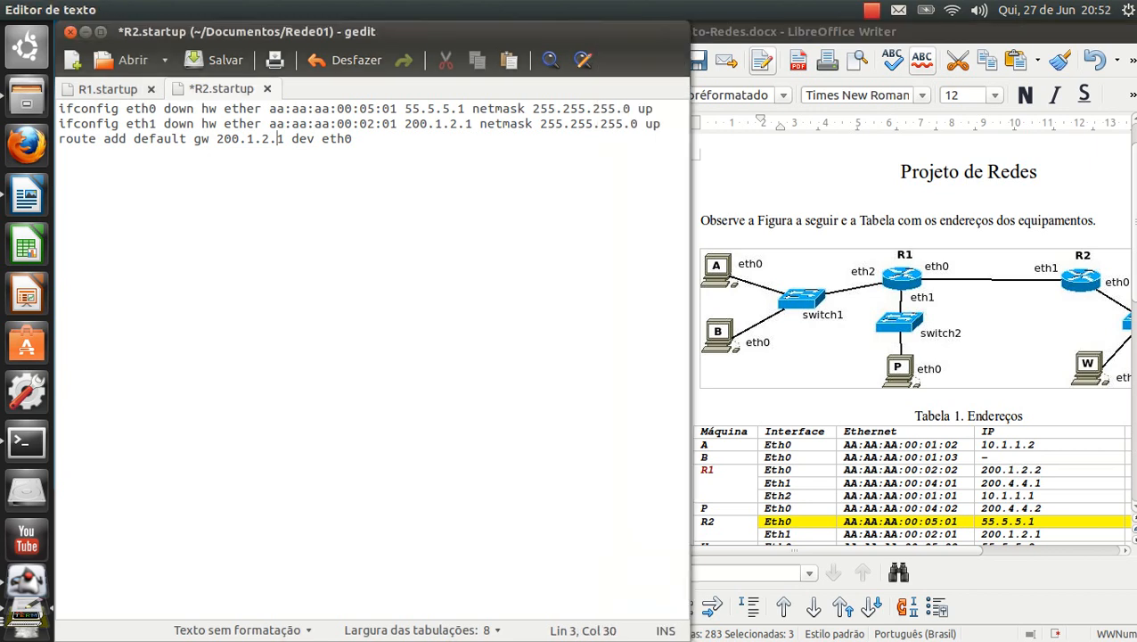
text(2)
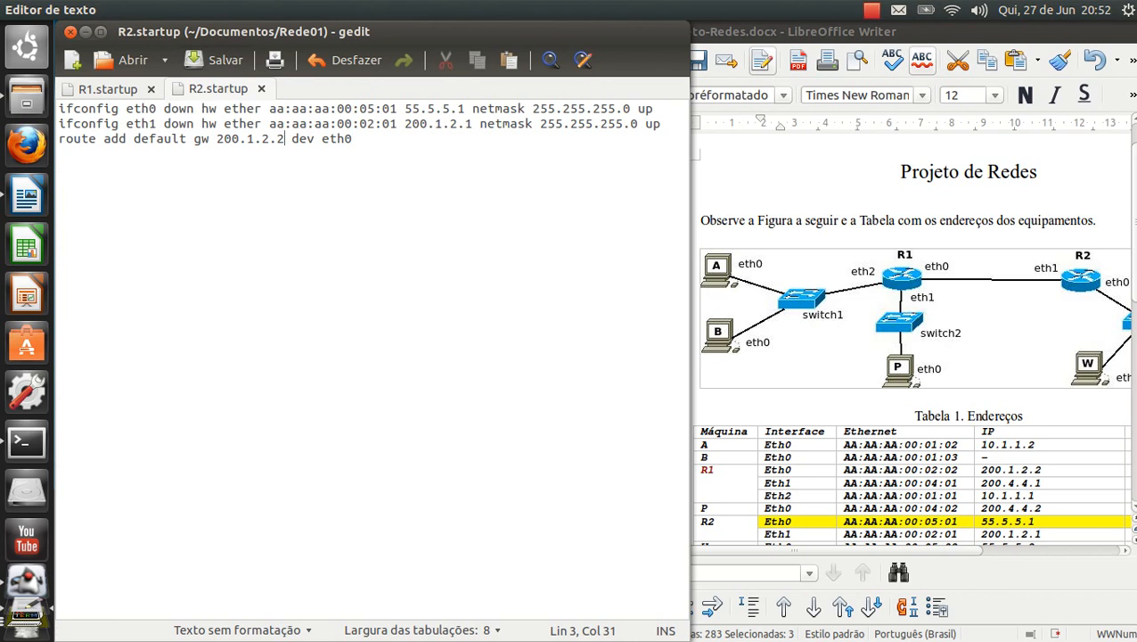
- Close R2.startup and R1.startup, and close the text editor window
click(262, 88)
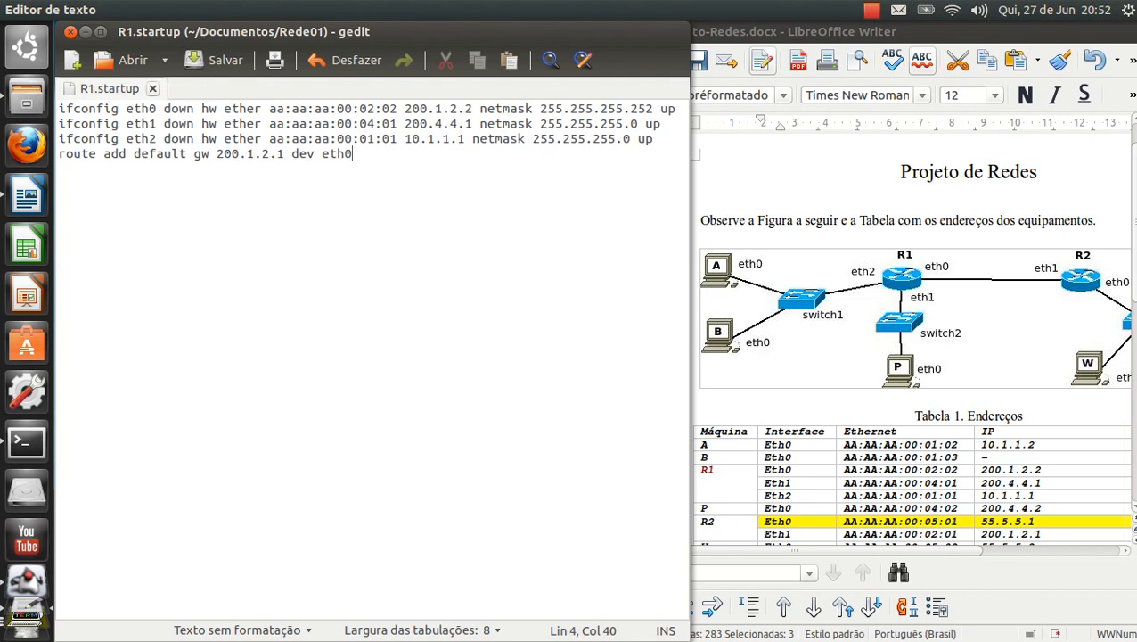
click(152, 88)
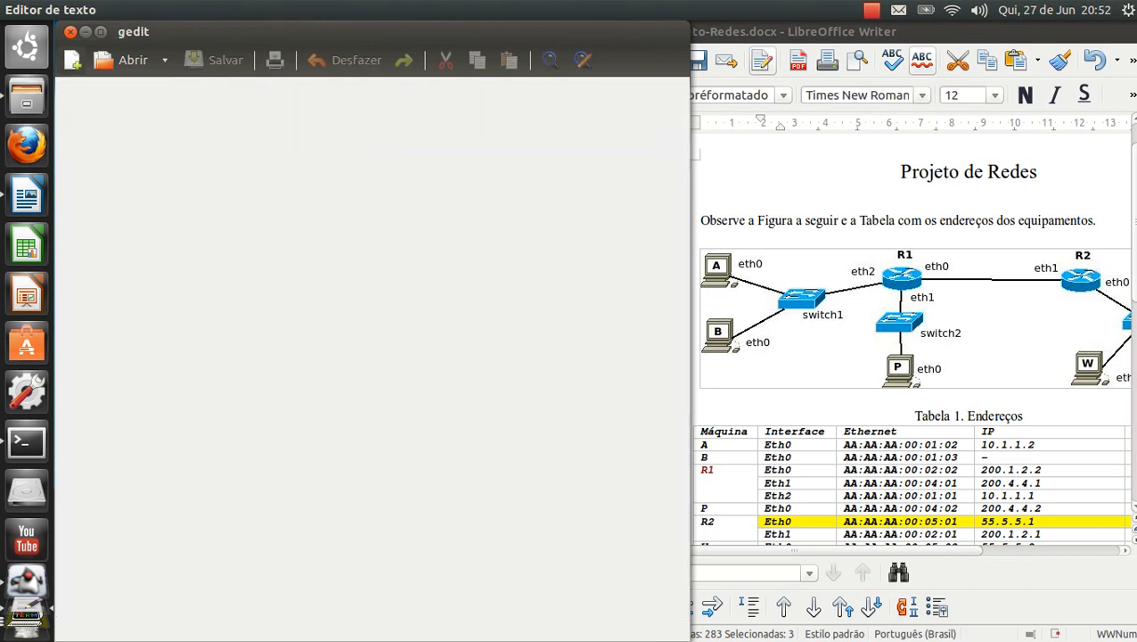
click(70, 31)
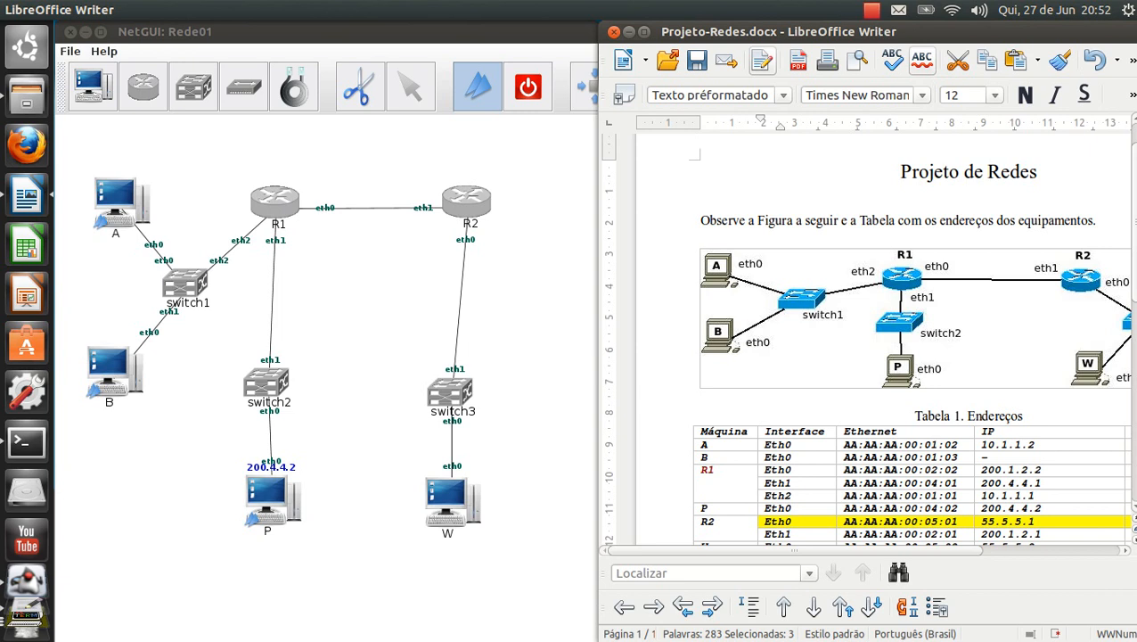
- Start switch2 and the other stopped devices in the NetGUI network, and minimise the switch3 and switch1 consoles
scroll(869, 339, down, 7)
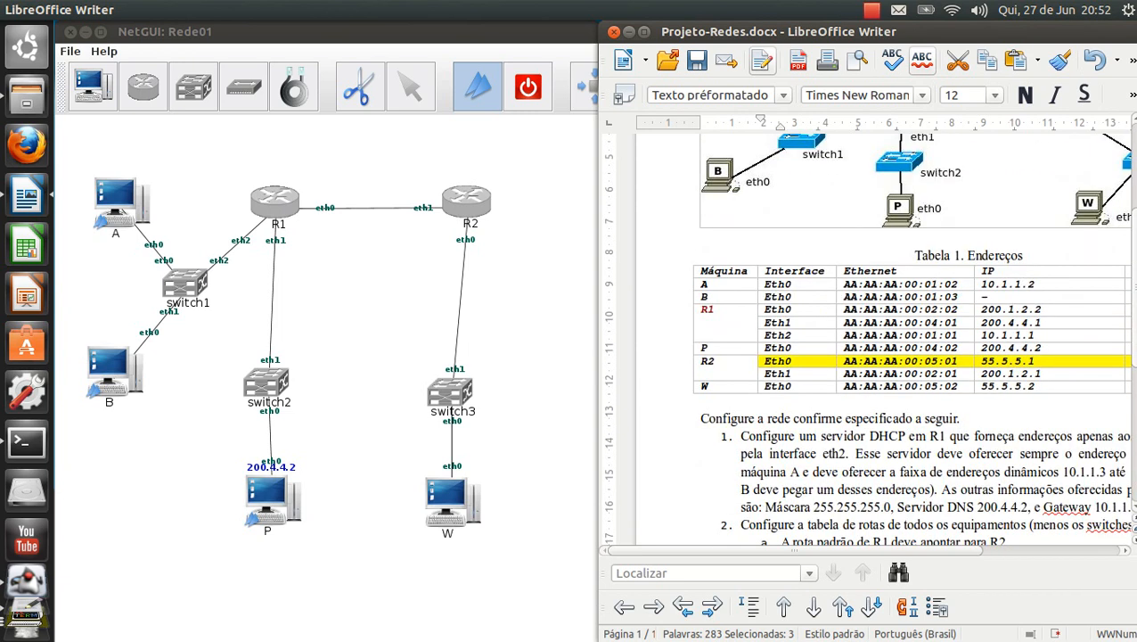
scroll(869, 339, down, 3)
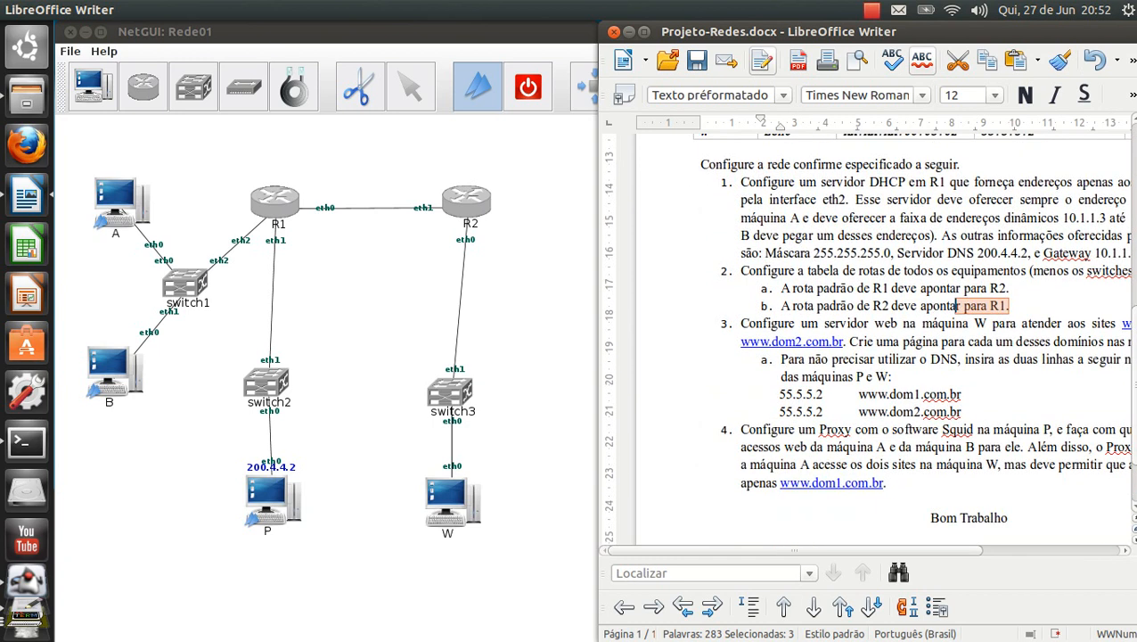
scroll(913, 312, down, 1)
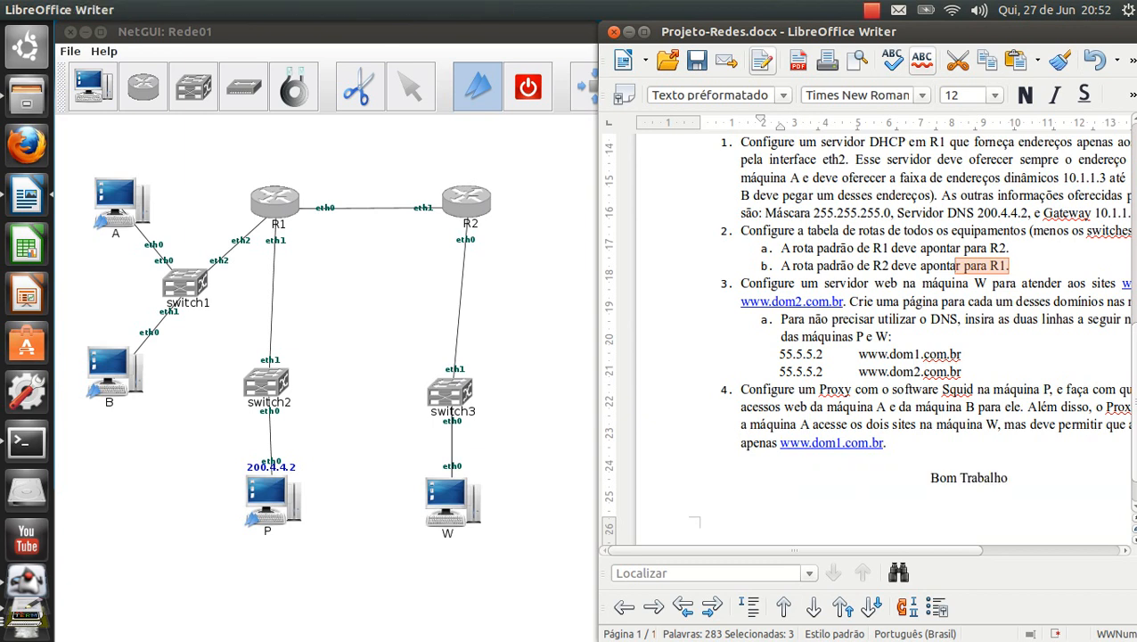
click(282, 389)
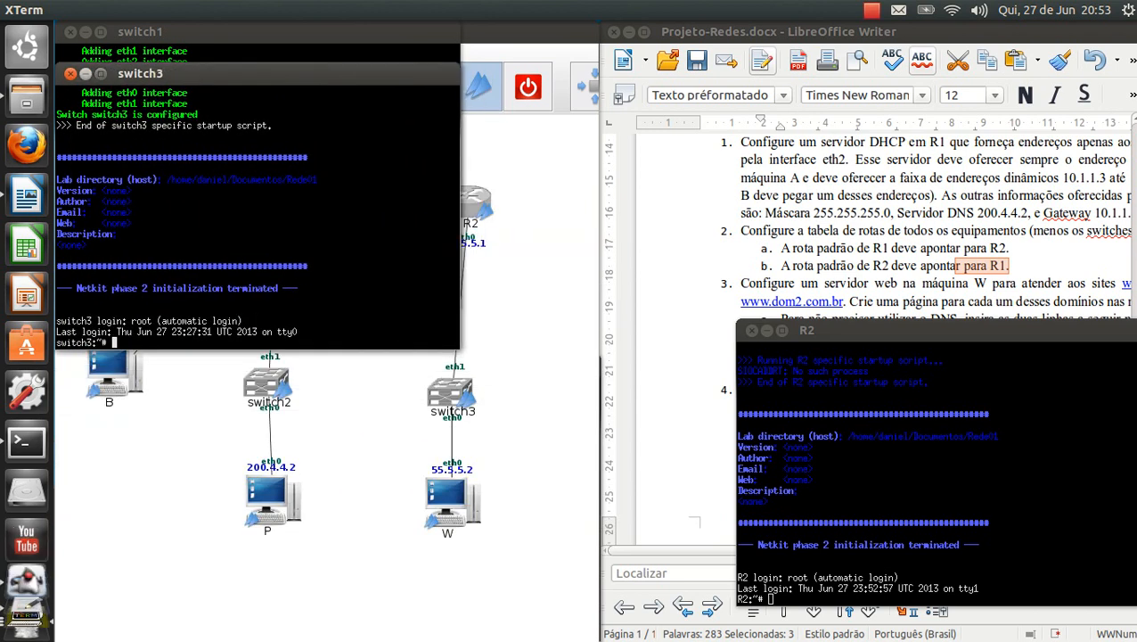
click(86, 73)
click(86, 31)
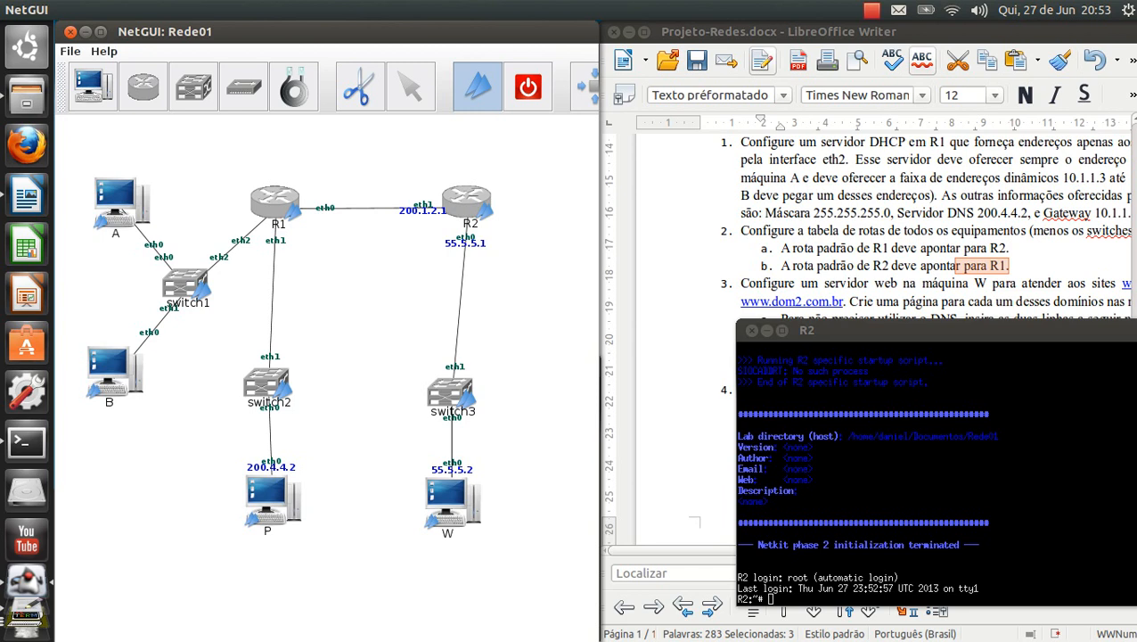
- Find R1's virtual console among the open terminals, place it beside the network diagram and highlight its boot message
scroll(27, 588, down, 2)
click(27, 517)
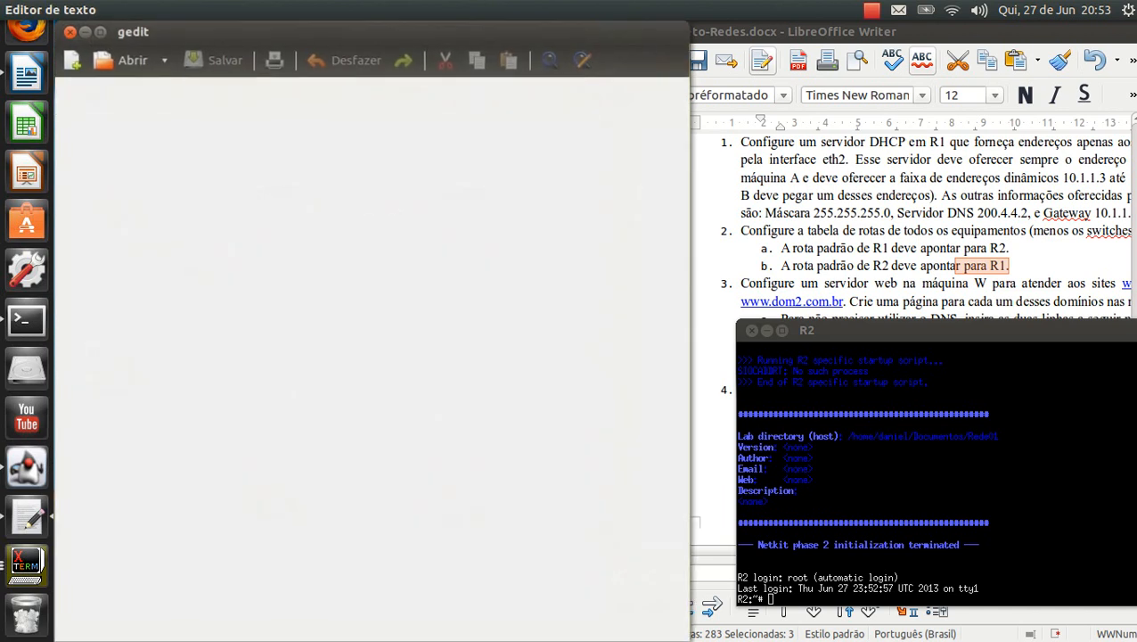
click(27, 562)
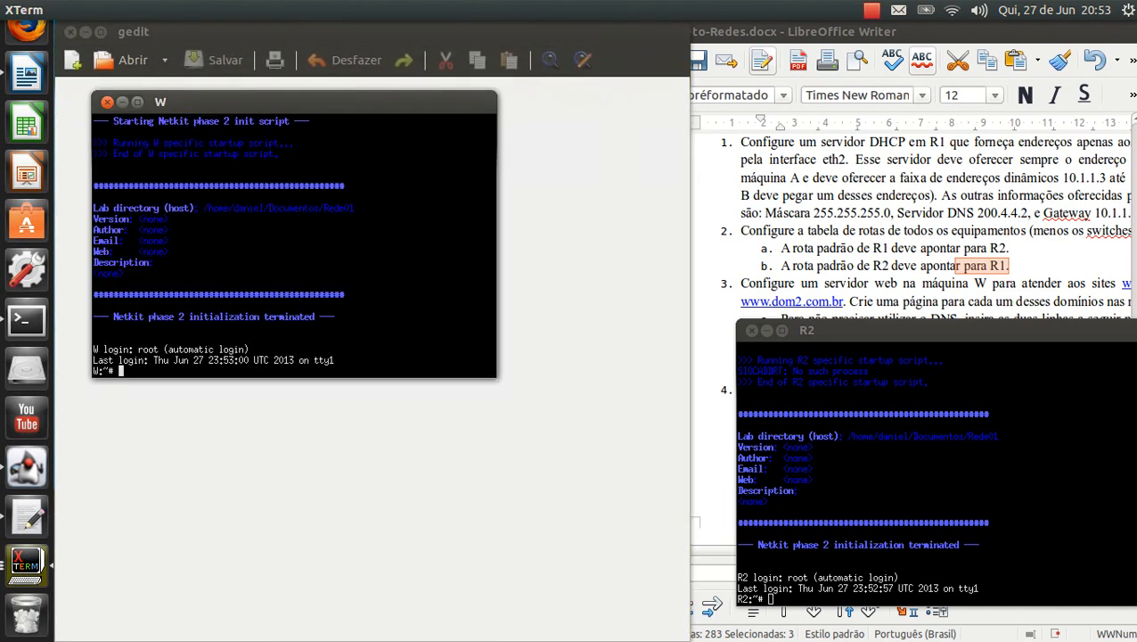
click(27, 561)
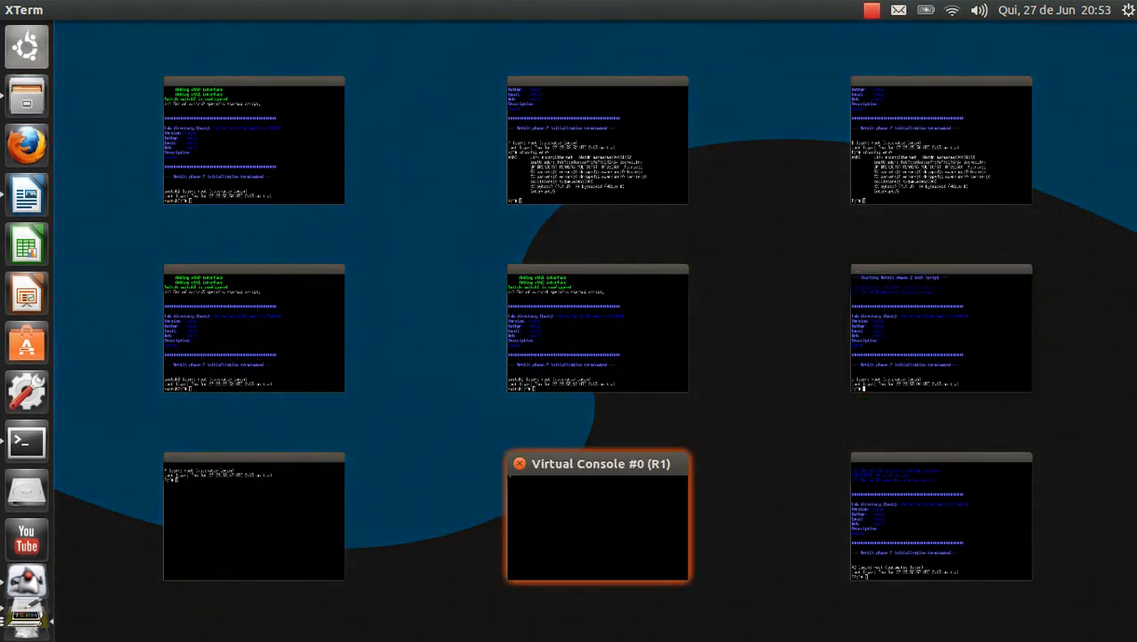
key(Return)
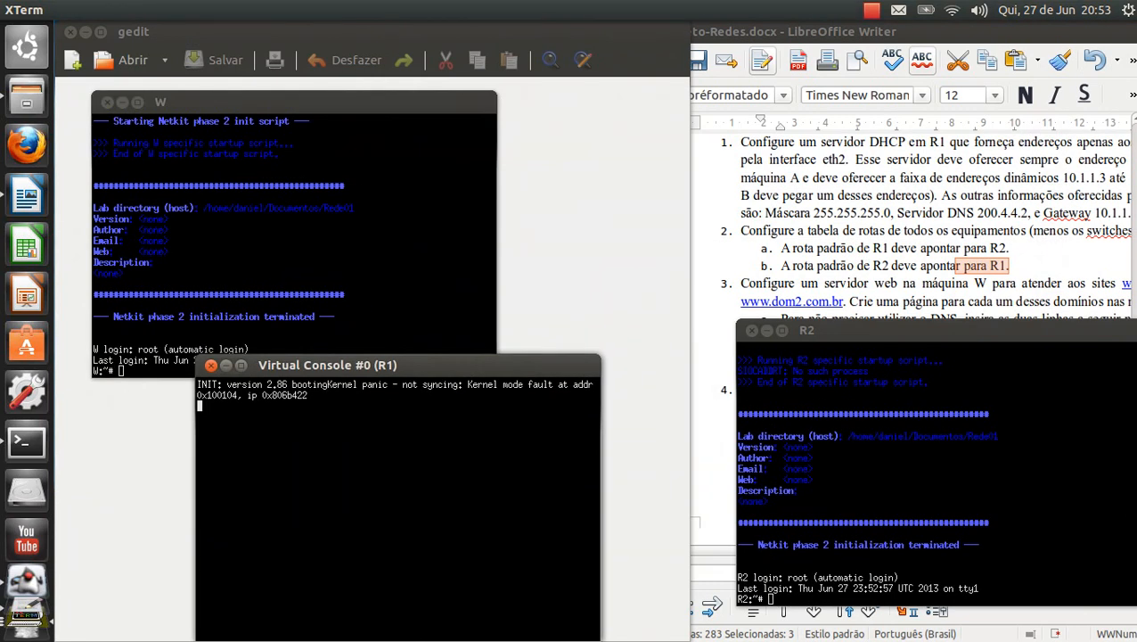
drag(327, 365, 636, 138)
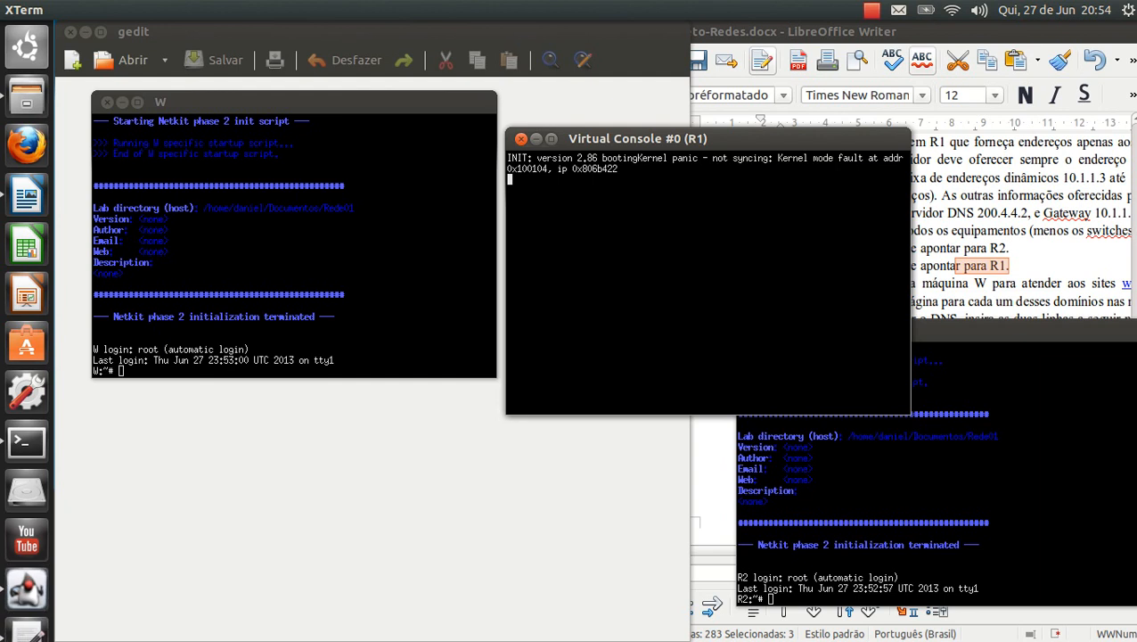
click(26, 586)
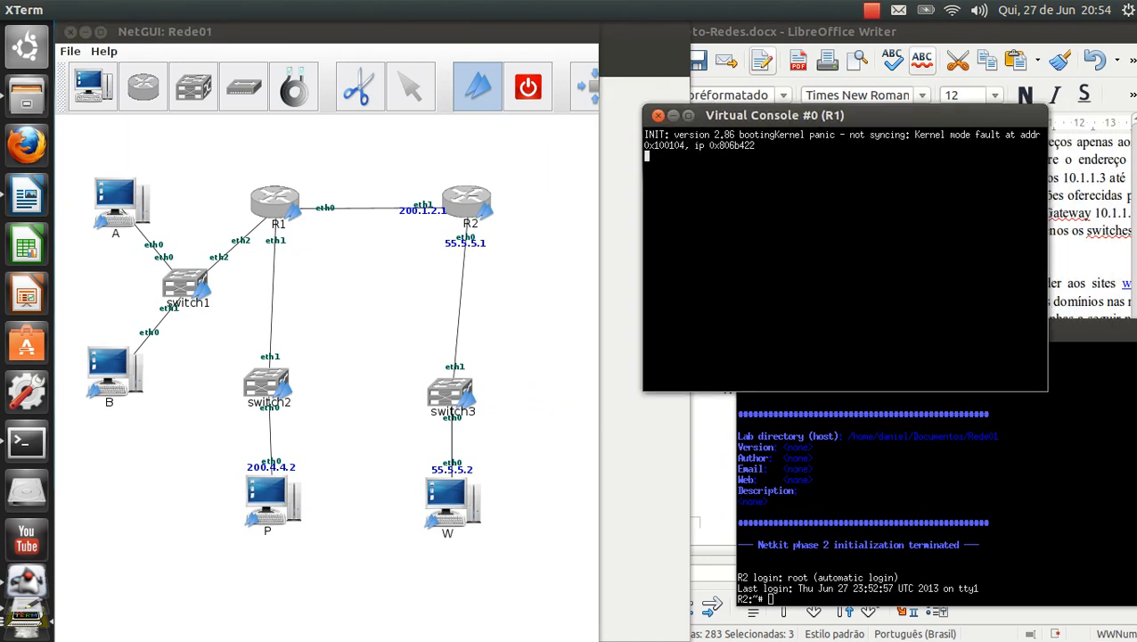
drag(711, 134, 785, 145)
click(784, 135)
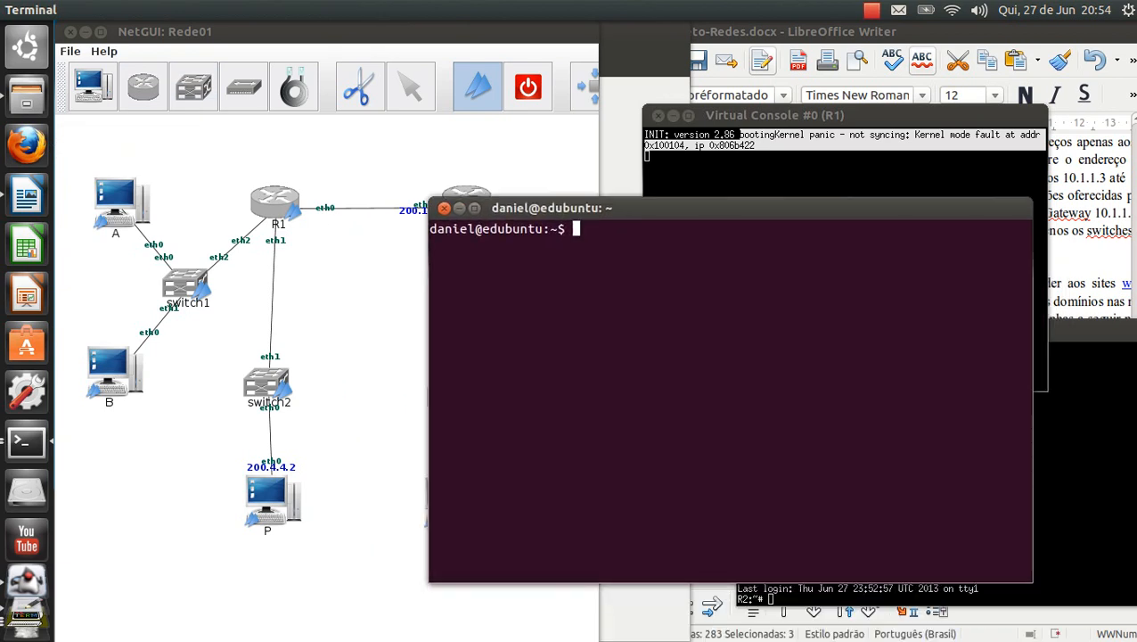
- Kill R1's virtual console window with xkill from a terminal, and close the terminal
text(xkill)
key(Return)
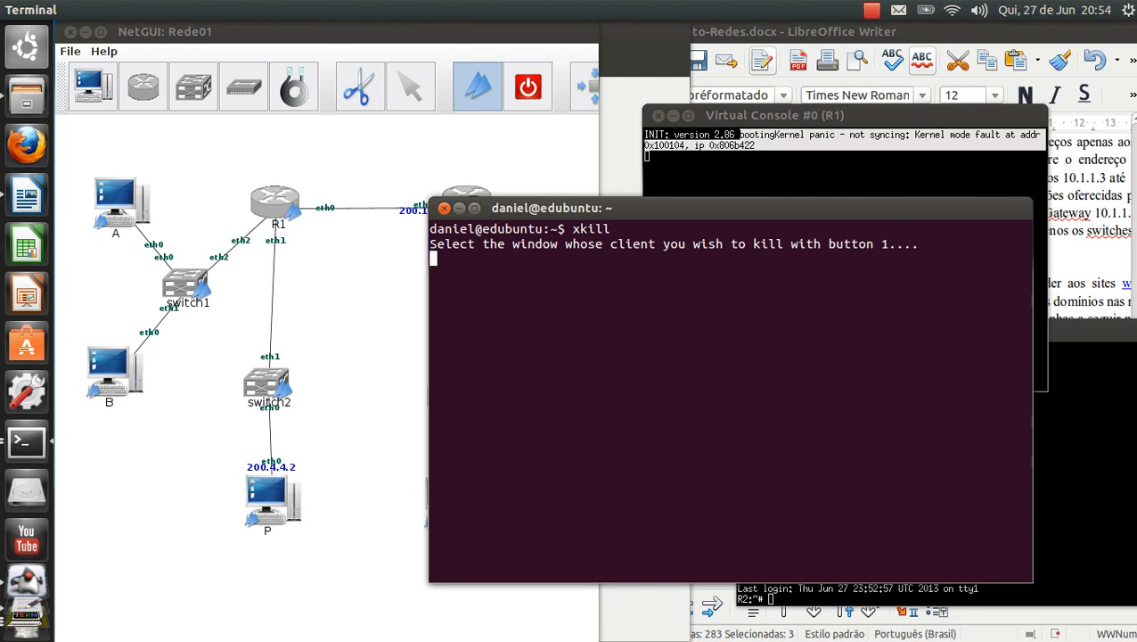
click(845, 169)
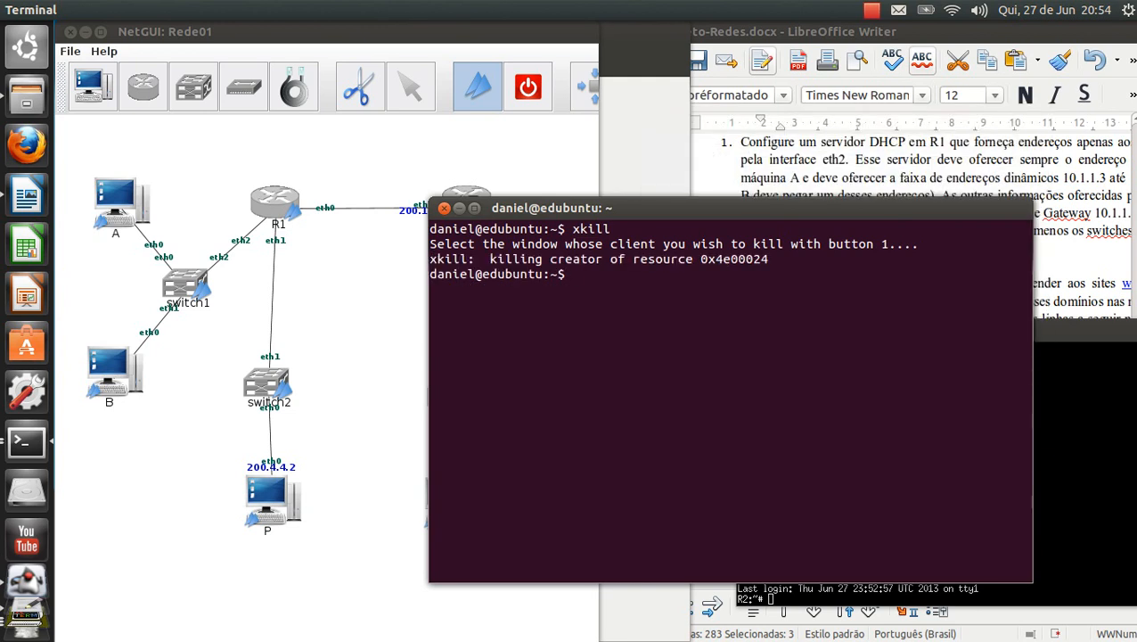
click(444, 207)
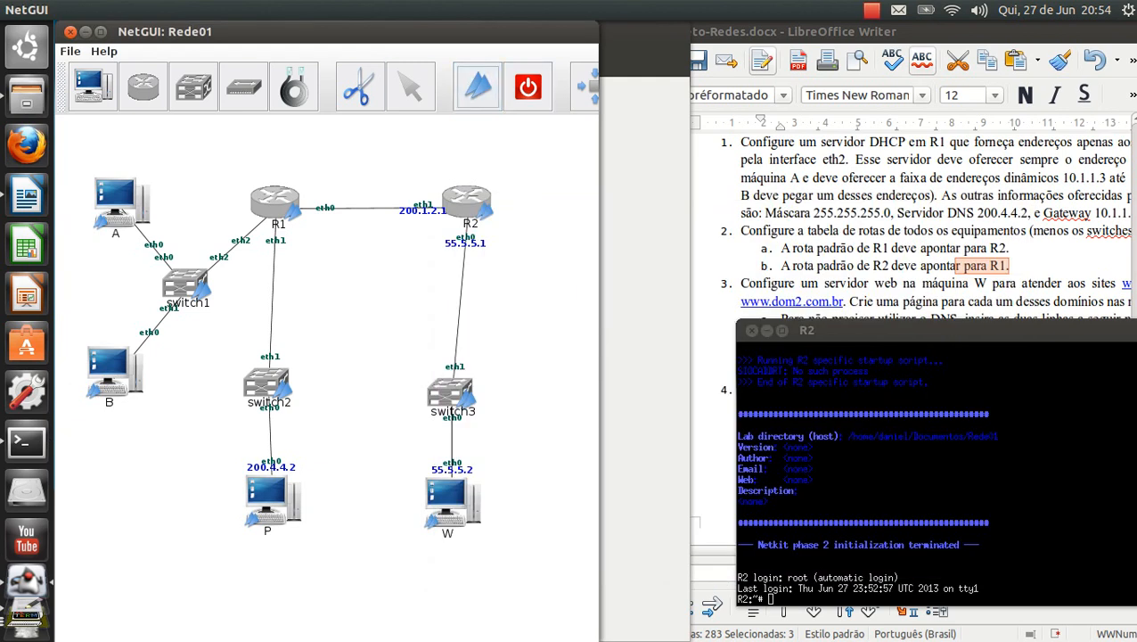
- Try to start R1 again from the network diagram, and kill its new console with xkill
click(478, 87)
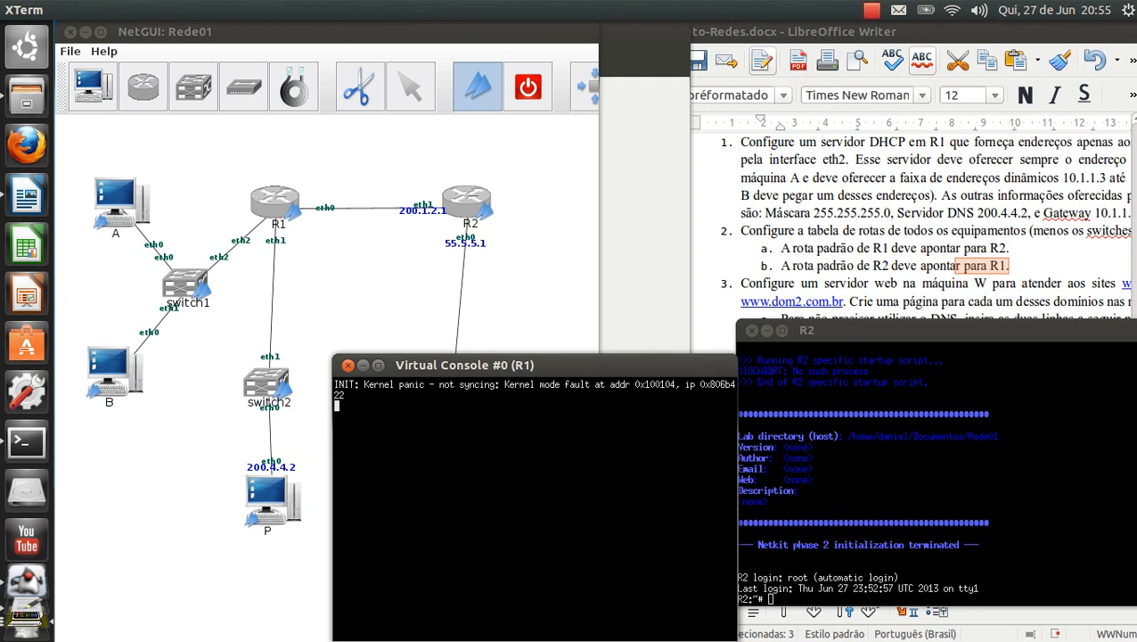
key(ctrl+alt+t)
text(xkill)
key(Return)
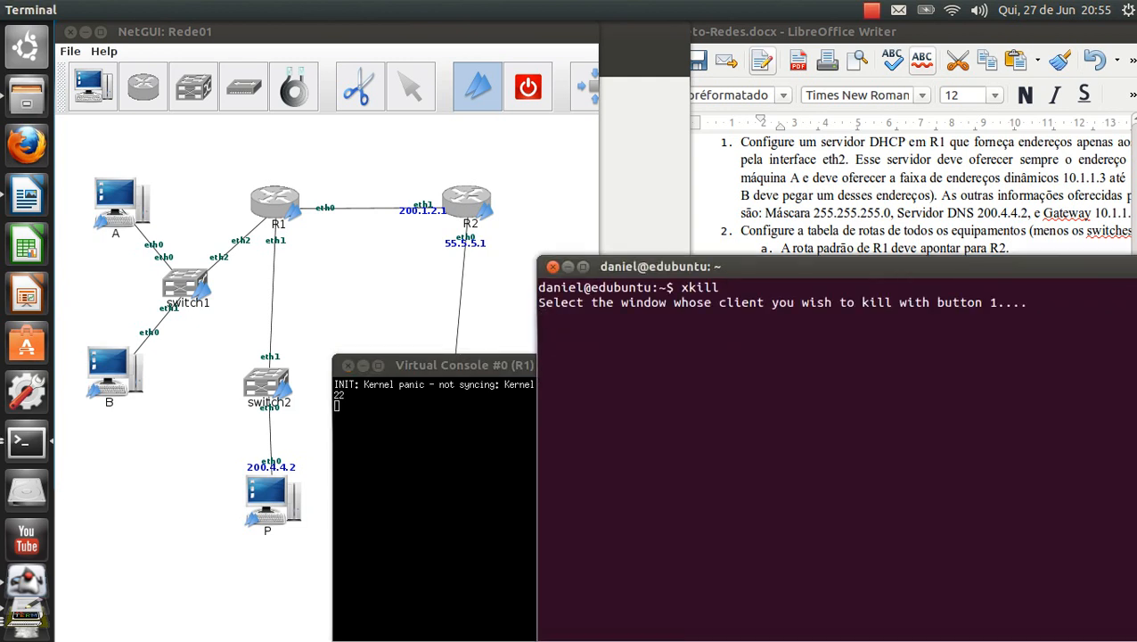
click(434, 499)
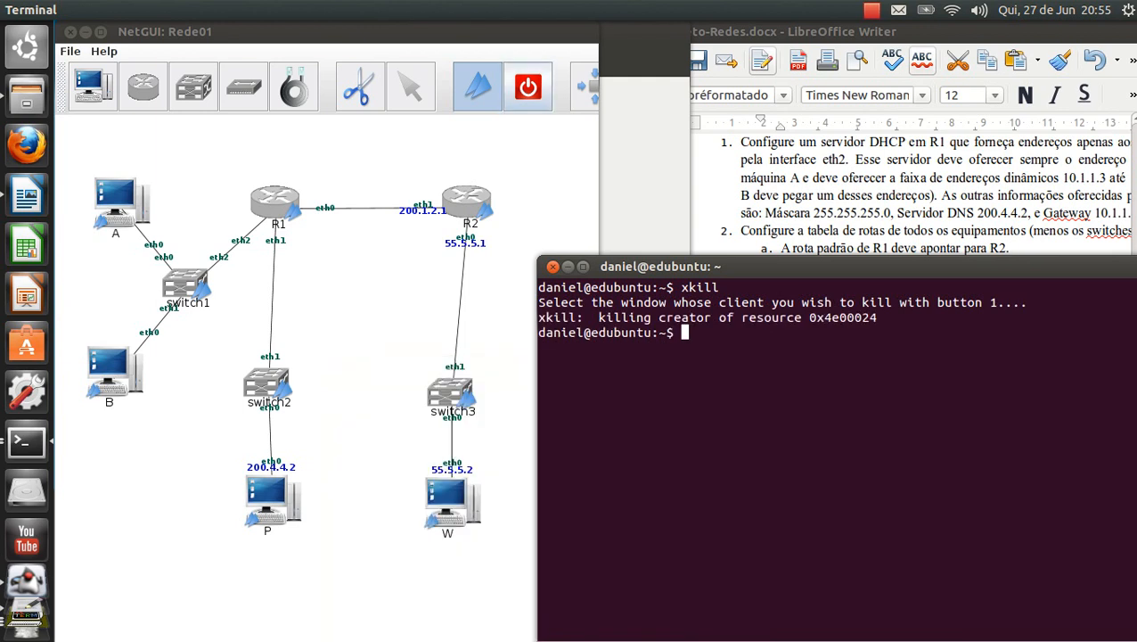
- Minimise the terminal, restart R1, place its console above R2's and review its interfaces with ifconfig
click(567, 267)
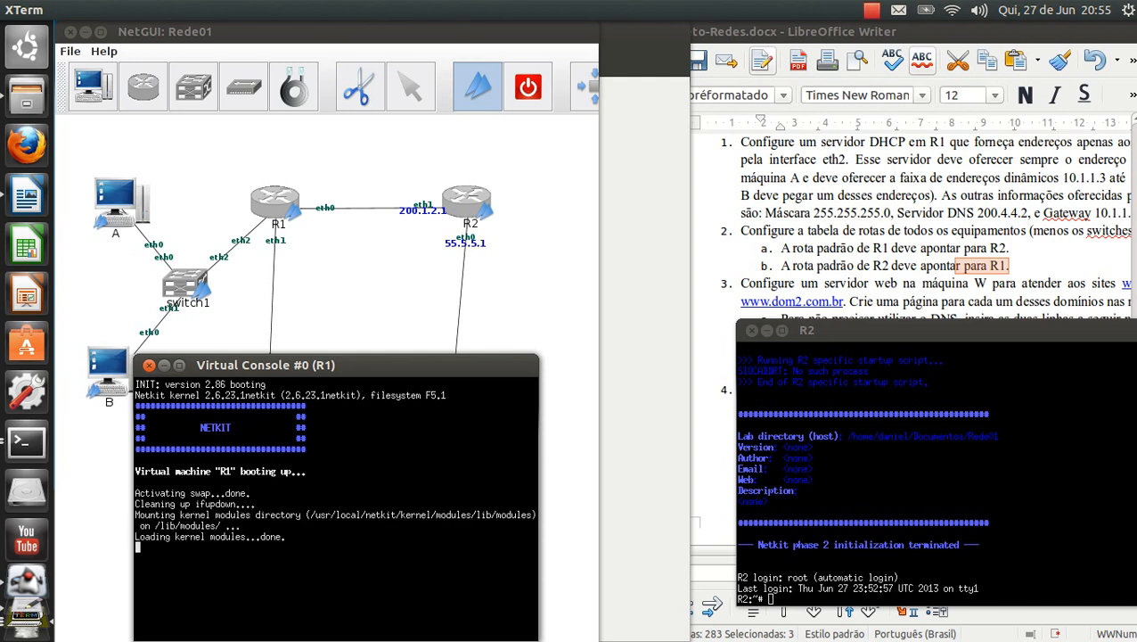
drag(338, 365, 942, 39)
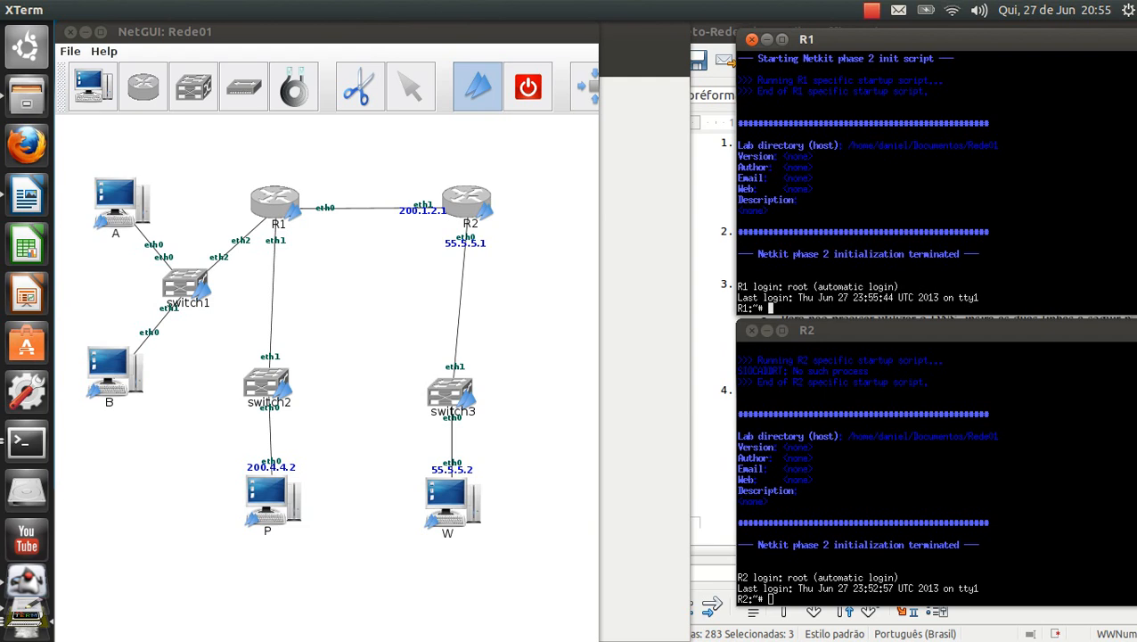
text(ifconfig)
key(Return)
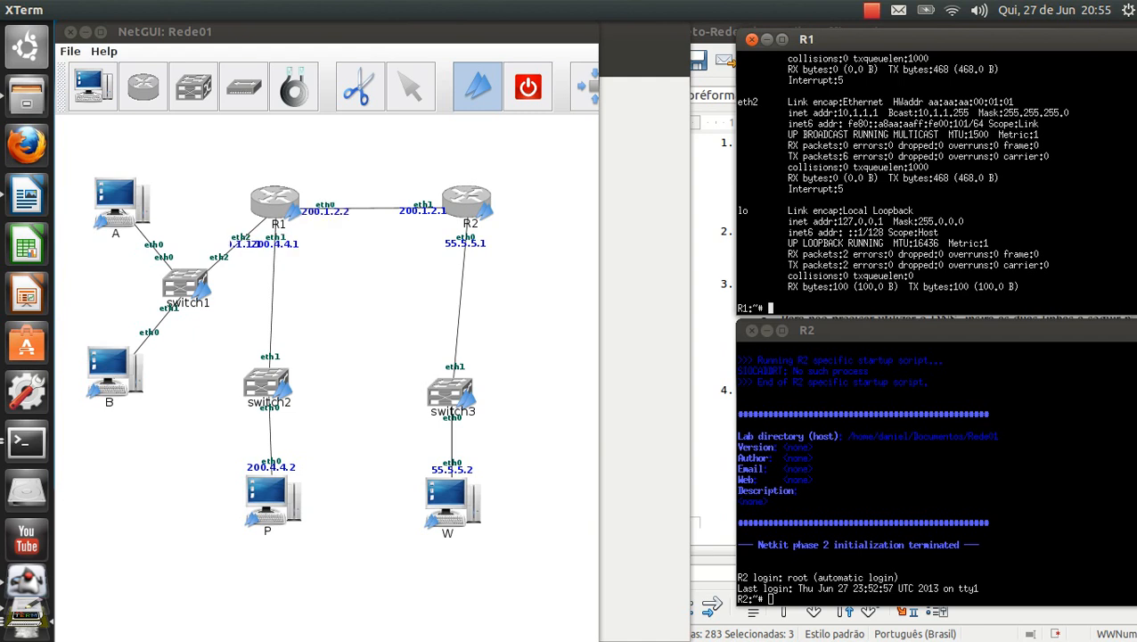
scroll(936, 179, up, 6)
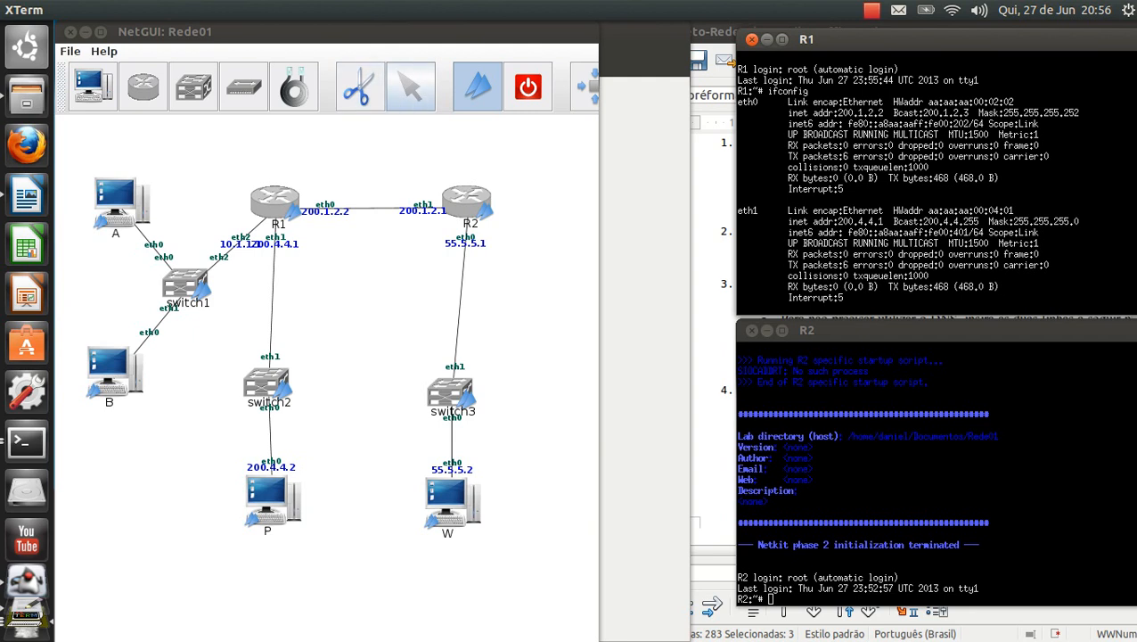
- Move R1 slightly away from switch1 and shift switch1 toward machine A so the address labels are readable
click(410, 87)
mouse_move(275, 203)
mouse_down()
mouse_move(297, 209)
mouse_move(305, 195)
mouse_move(314, 213)
mouse_move(305, 198)
mouse_move(287, 203)
mouse_up()
drag(185, 284, 152, 268)
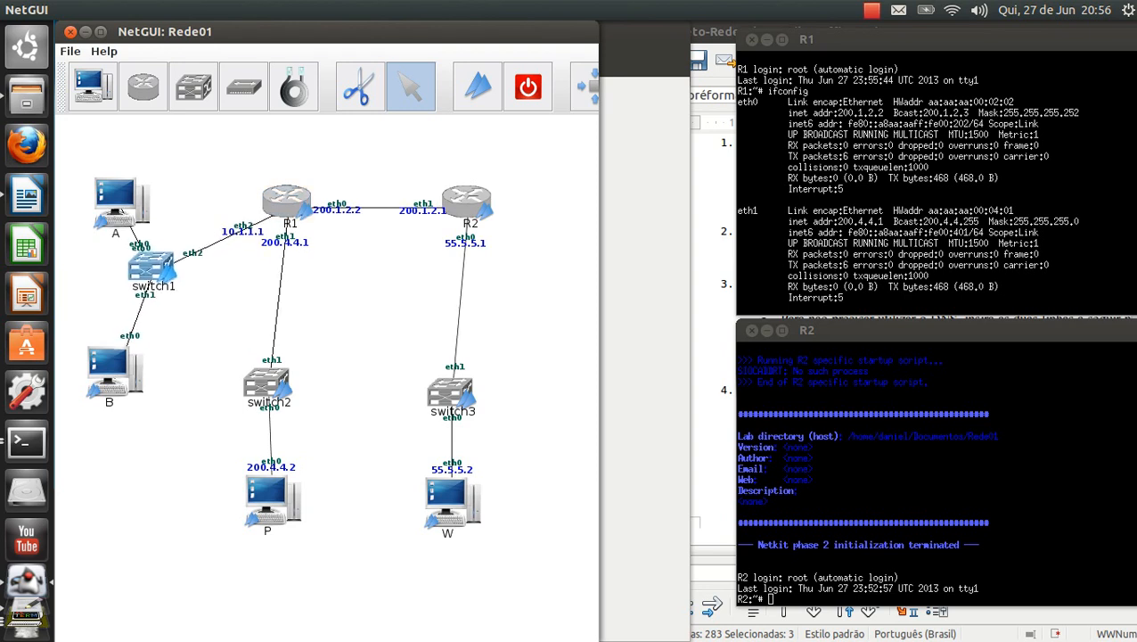
- Spread machine A, machine B, switch2 and machine P apart in the network diagram so the links and address labels are readable
drag(119, 200, 115, 161)
drag(114, 375, 92, 410)
drag(268, 385, 299, 386)
drag(272, 499, 303, 475)
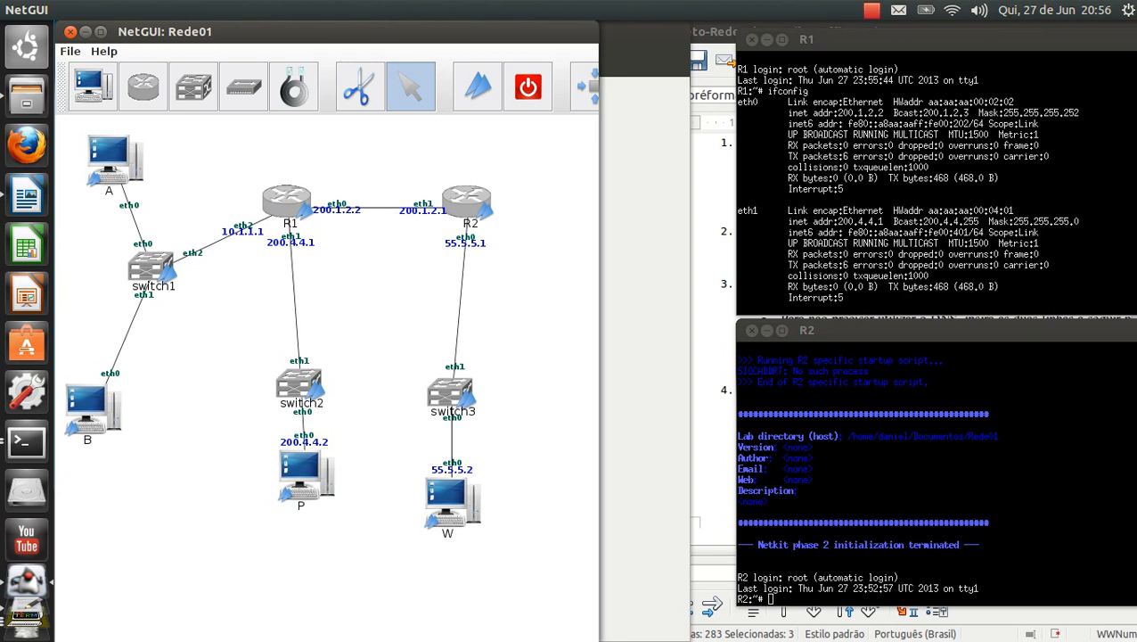
- Review the rest of R1's interface listing, then ping 200.1.2.2 from R2, stop it and clear R2's console
click(891, 499)
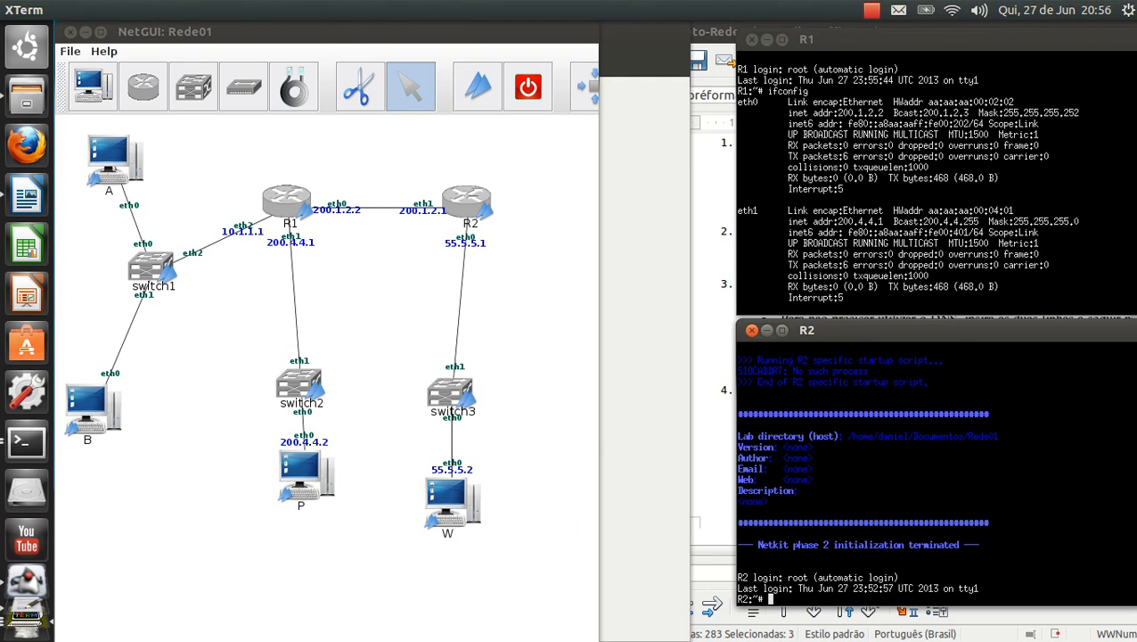
click(936, 187)
scroll(936, 187, down, 4)
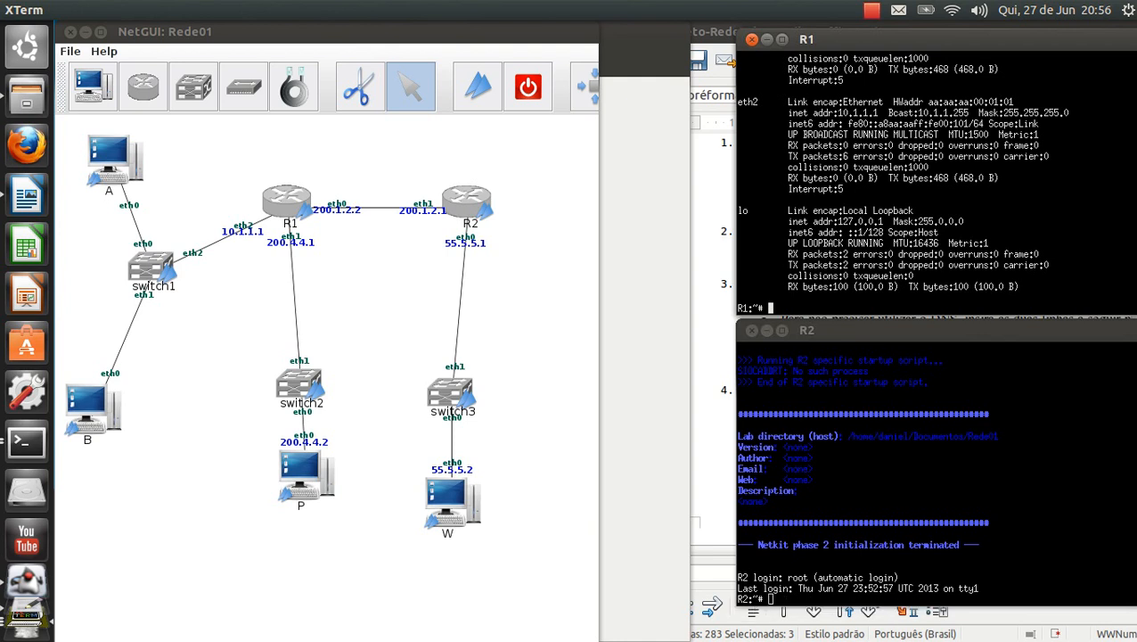
click(802, 588)
text(ping )
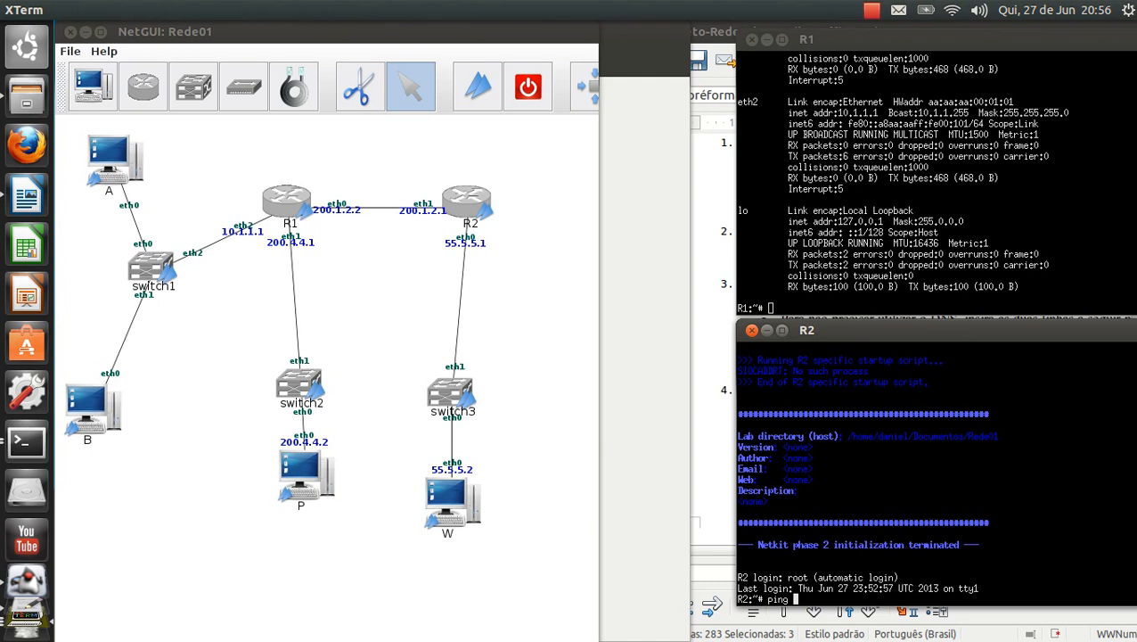
text(200.1.2.2)
key(Return)
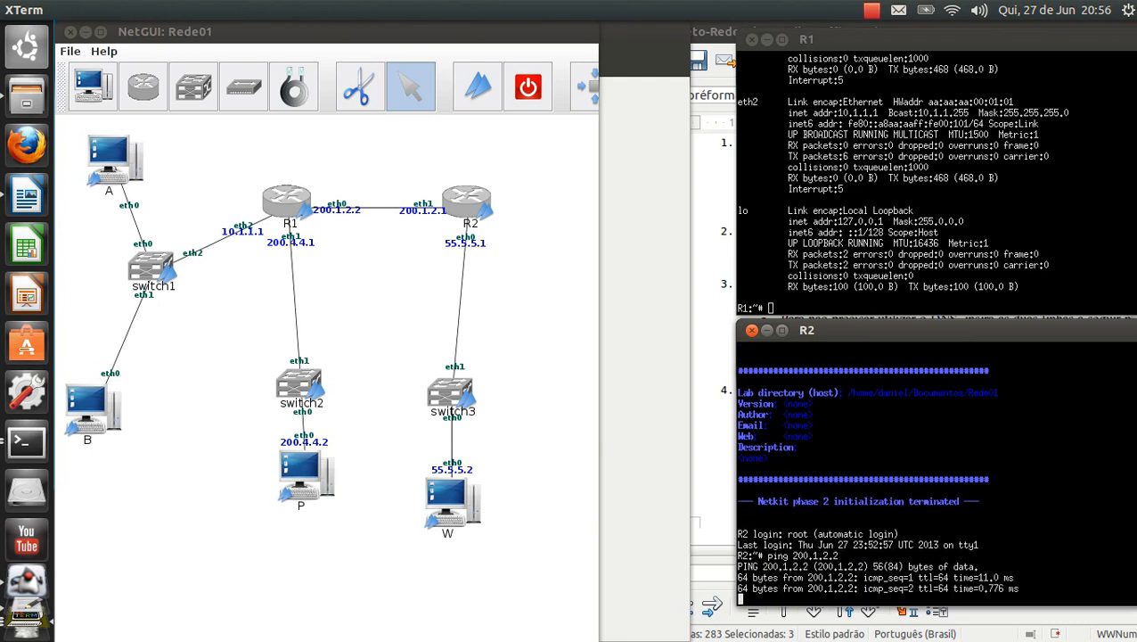
key(ctrl+c)
key(ctrl+l)
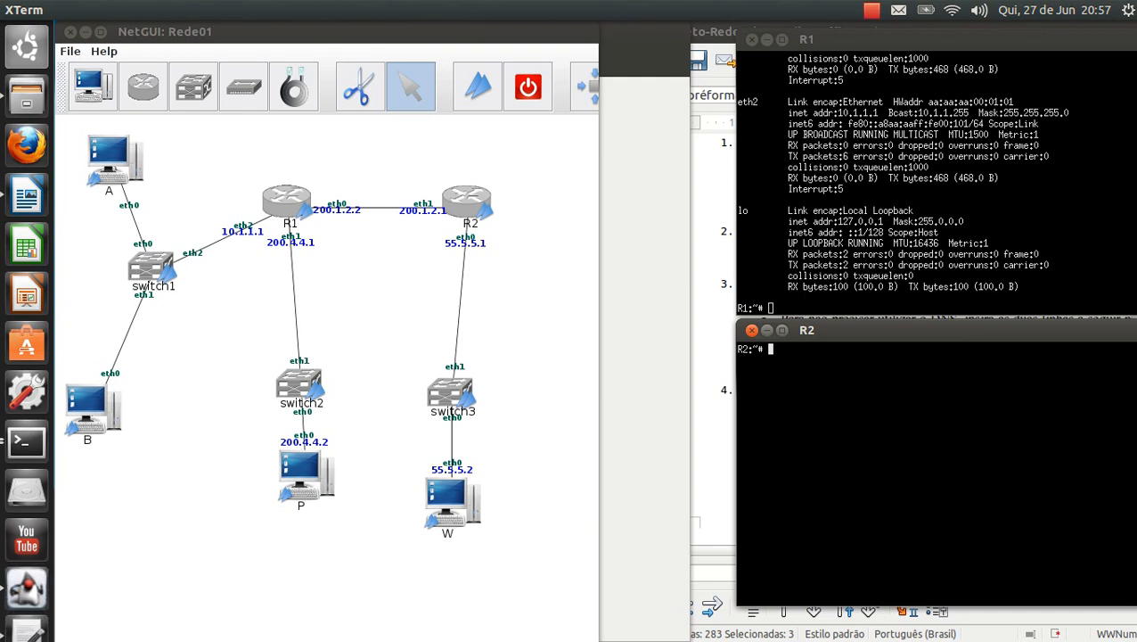
- Bring up W's console, place it beside the network diagram and ping 200.4.4.2 from it
key(super+w)
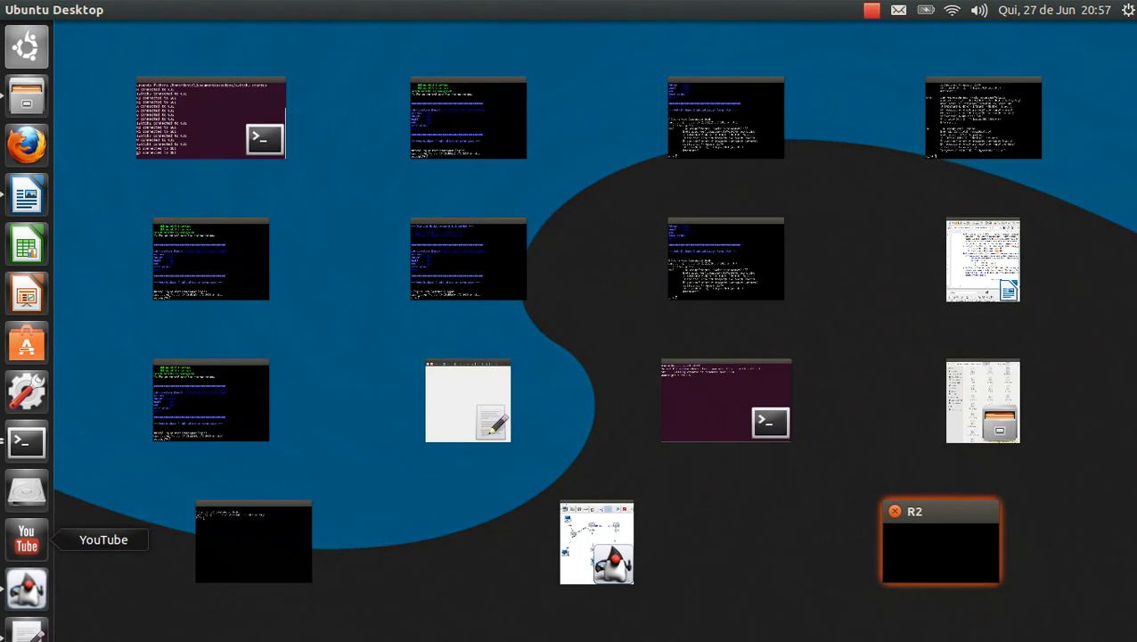
key(Left)
key(Return)
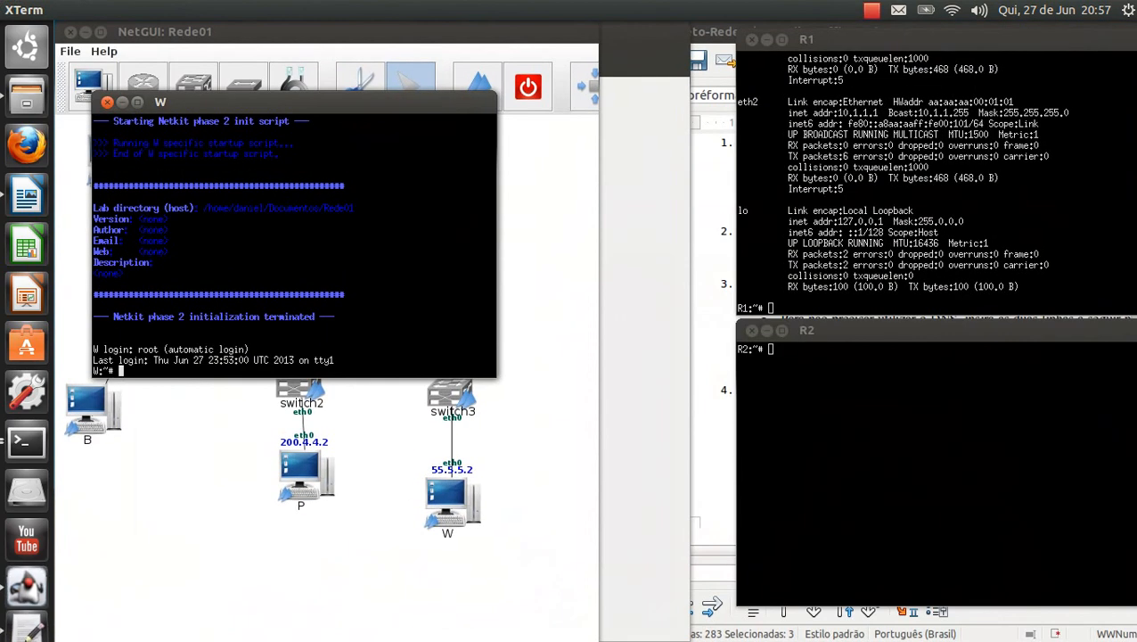
drag(294, 102, 804, 67)
text(pin)
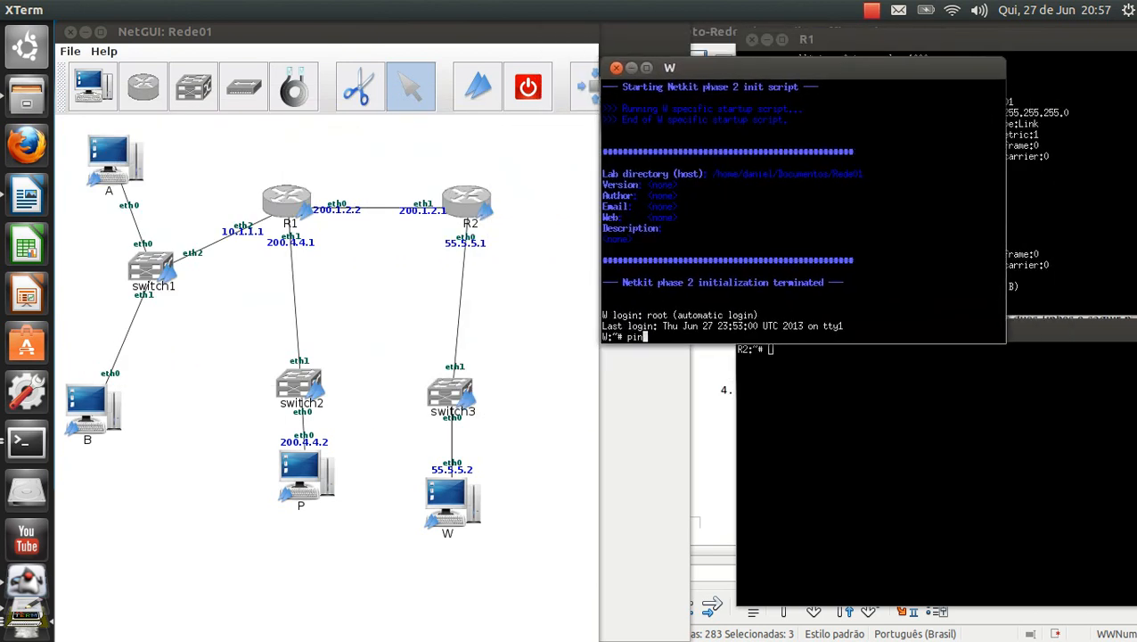
text(g 200.4.4.2)
key(Return)
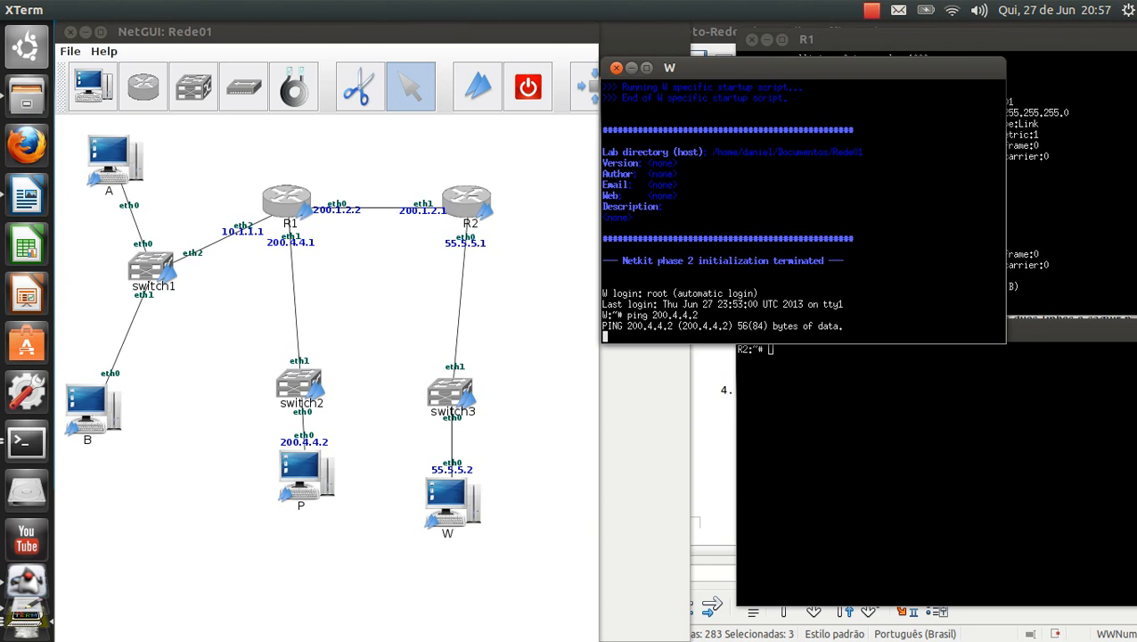
- Open W.startup in the text editor to check its address and default route, and close the leftover xkill terminal
click(27, 95)
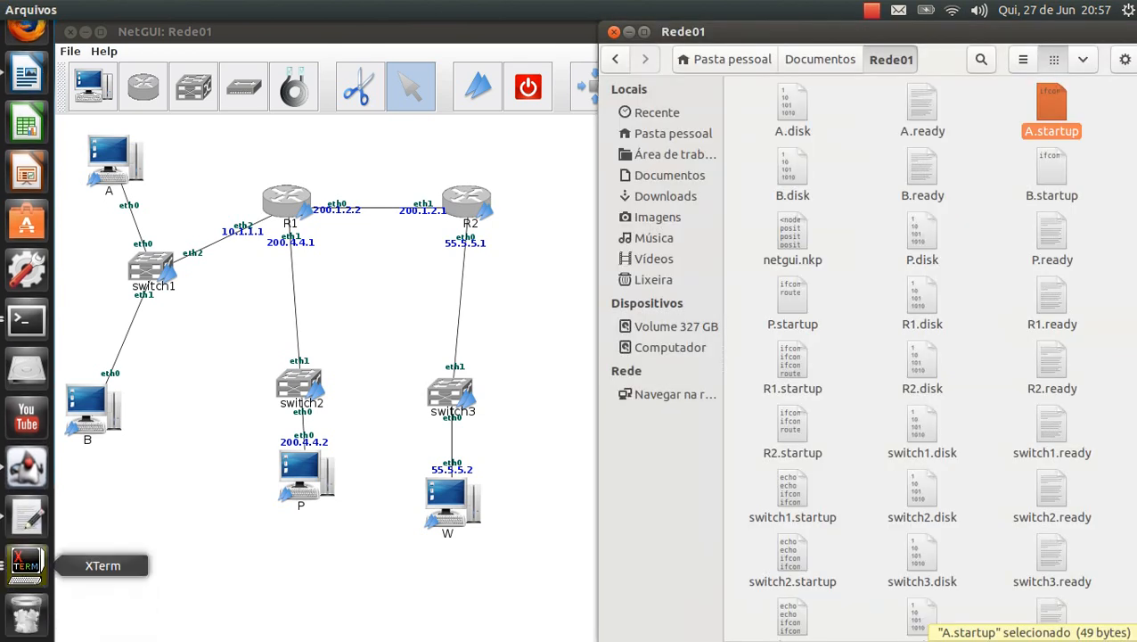
click(27, 516)
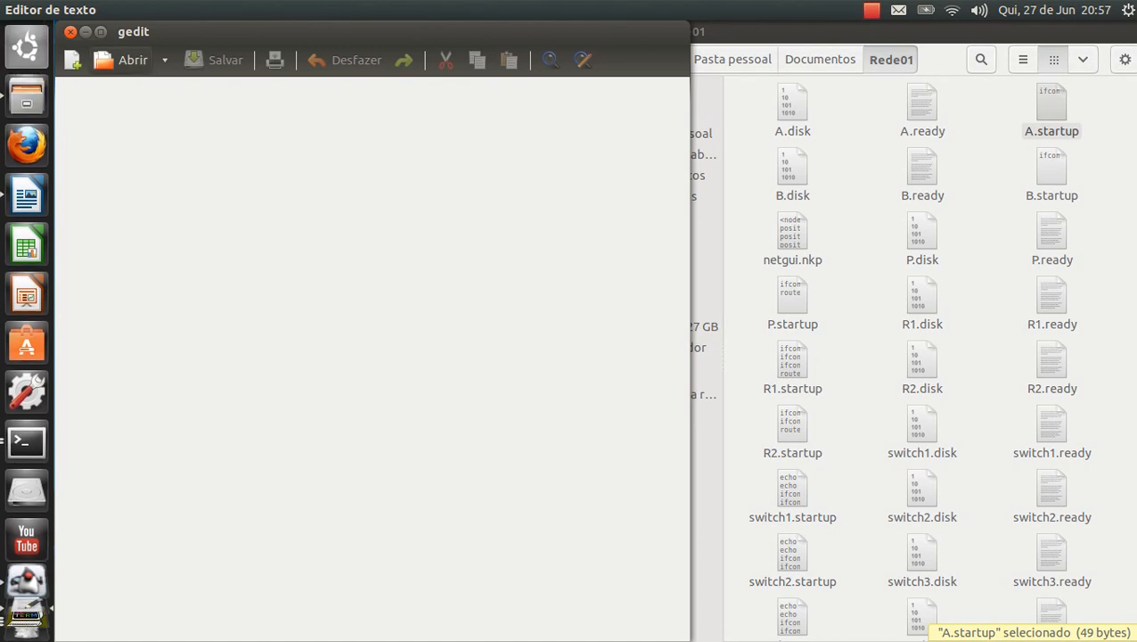
click(123, 61)
scroll(402, 336, down, 3)
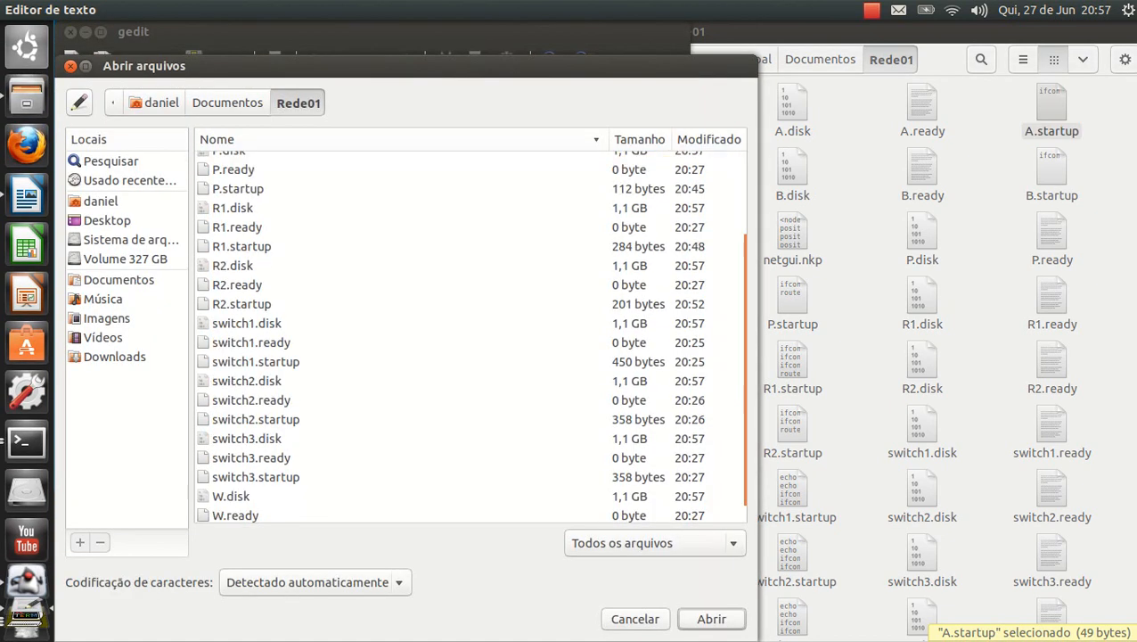
scroll(470, 334, down, 1)
click(239, 513)
key(Return)
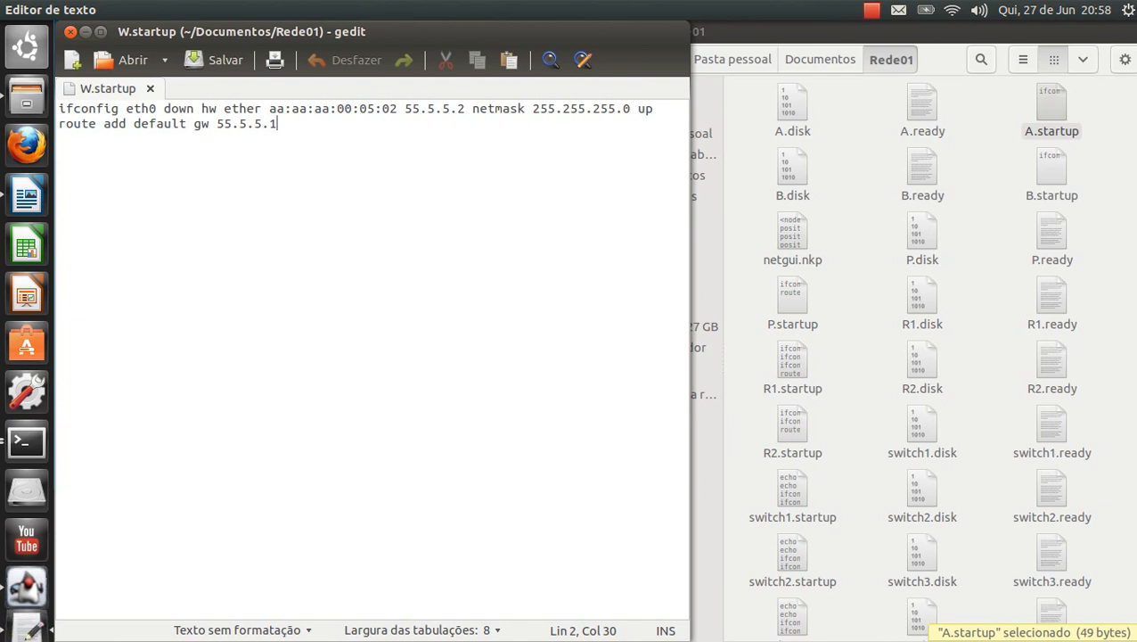
click(86, 31)
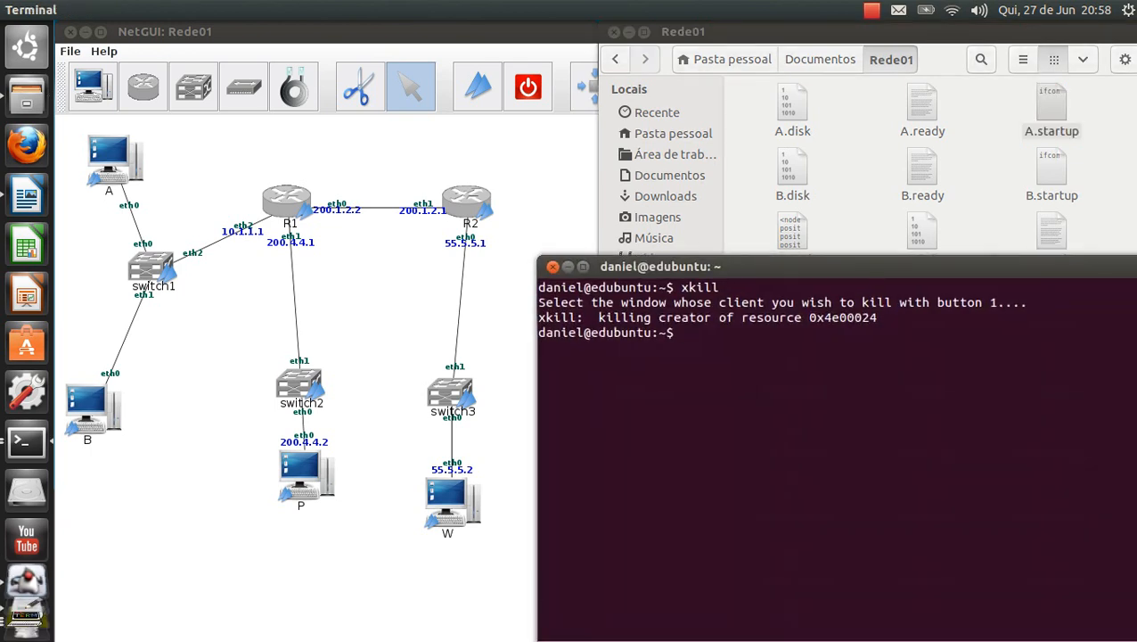
key(alt+F4)
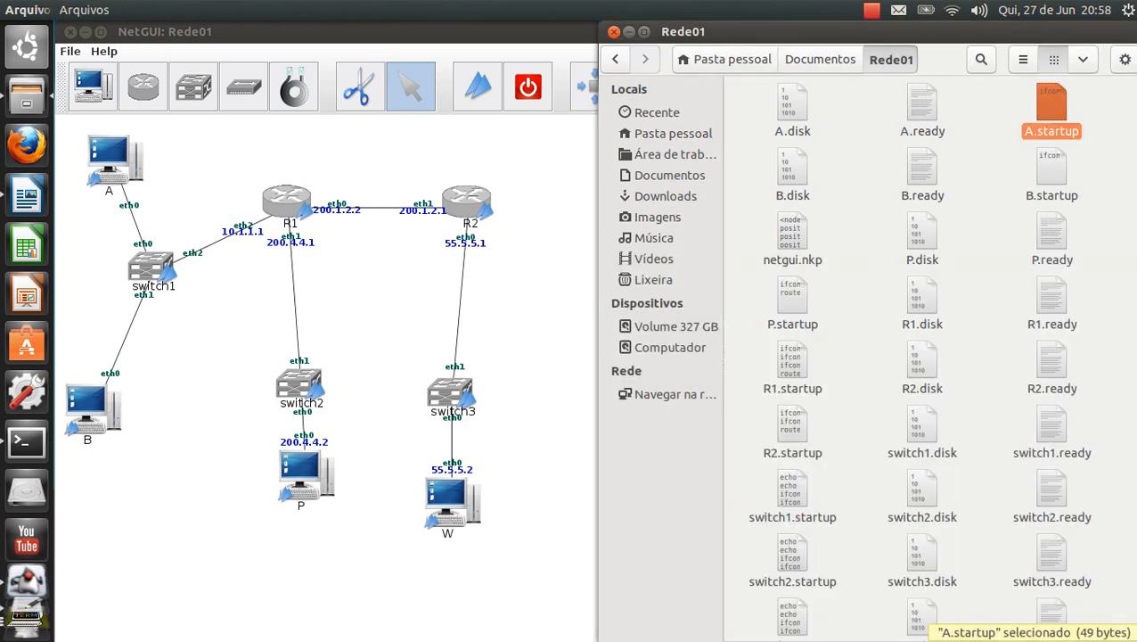
- Find P's console among all the open windows and bring it to the front
key(super+w)
key(Right)
key(Right)
key(Right)
key(Up)
key(Left)
key(Left)
key(Left)
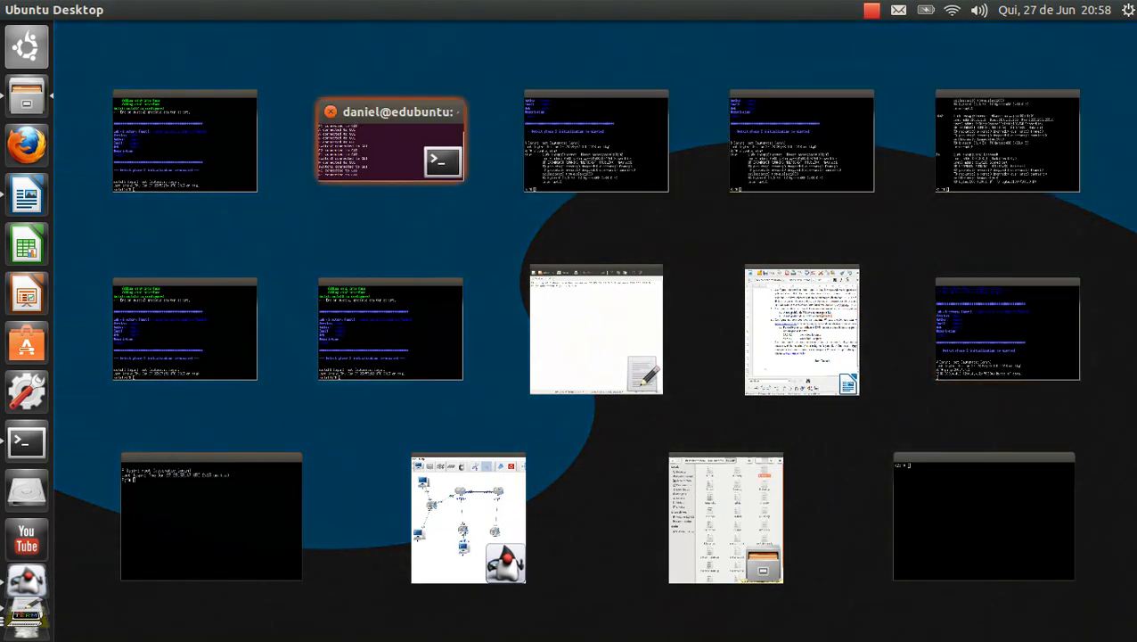
key(Left)
key(Down)
key(Right)
key(Down)
key(Right)
key(Right)
key(Left)
key(Left)
key(Left)
key(Return)
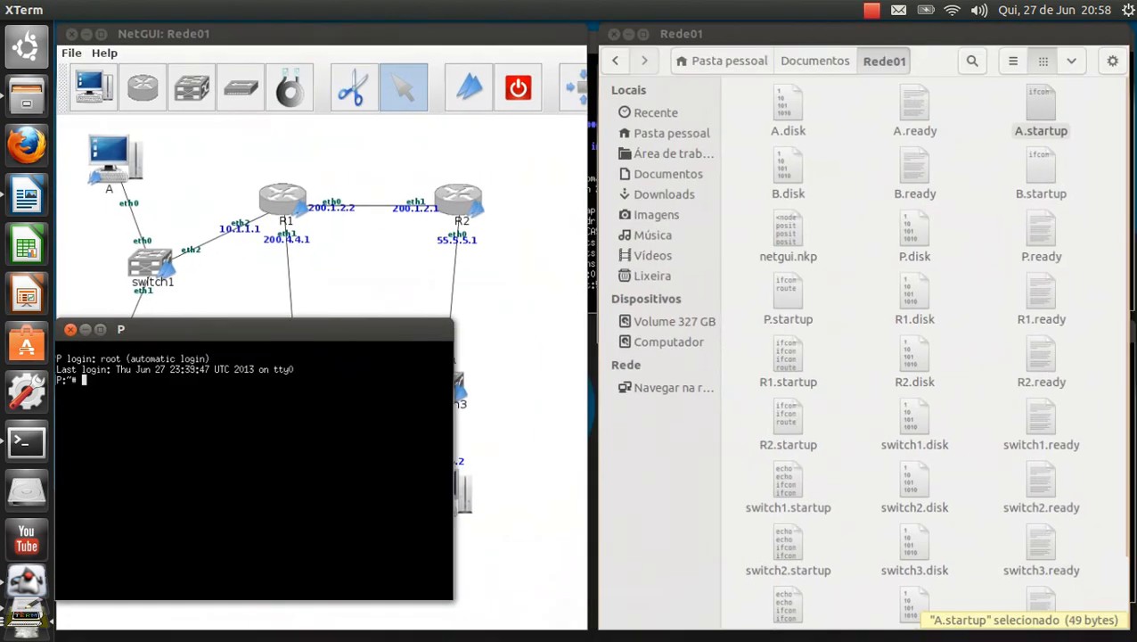
- Place P's console beside the network diagram and ping W's address 55.5.5.2 from it
drag(259, 328, 843, 282)
text(pin)
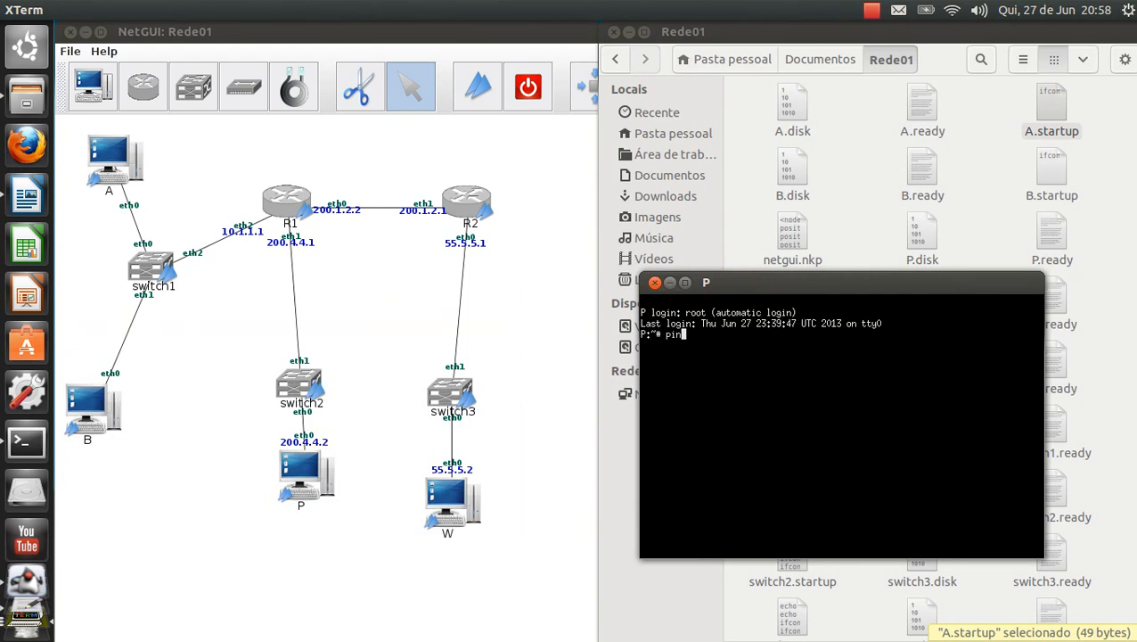
text(g 55.5.5.2)
key(Return)
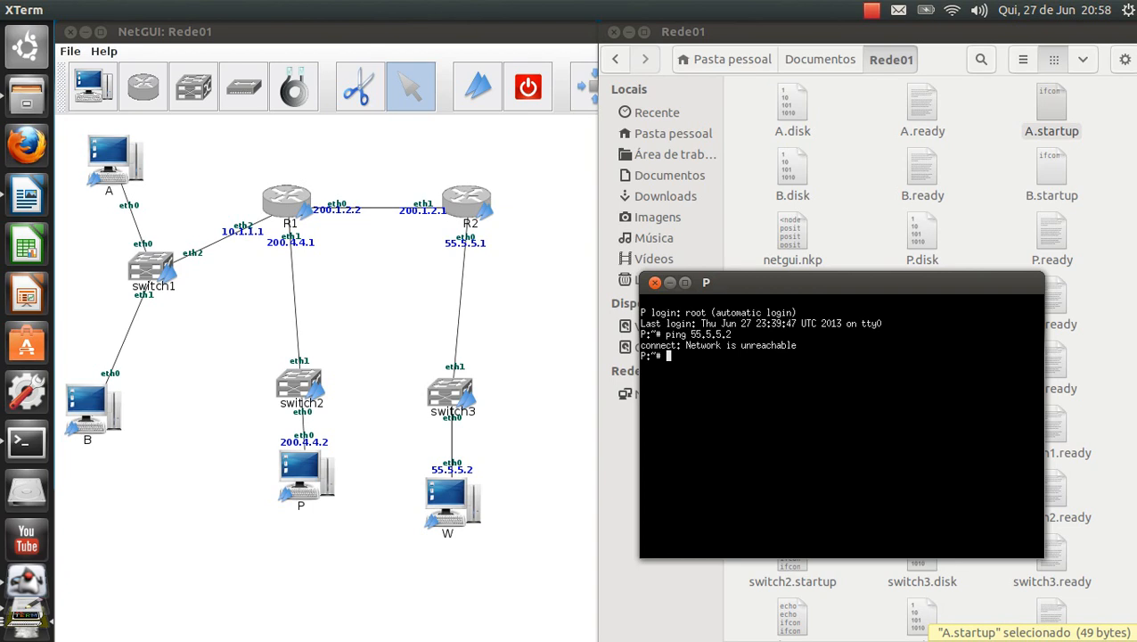
- List P's routing table with route -n and move its console up beside R2 in the diagram
text(route -n)
key(Return)
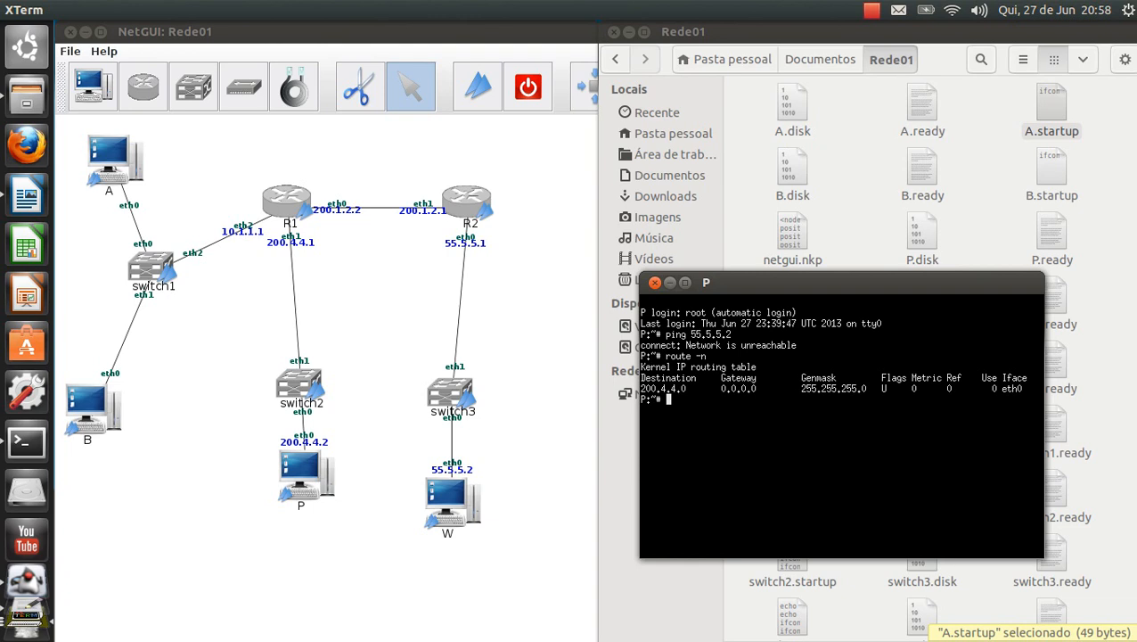
drag(838, 282, 725, 64)
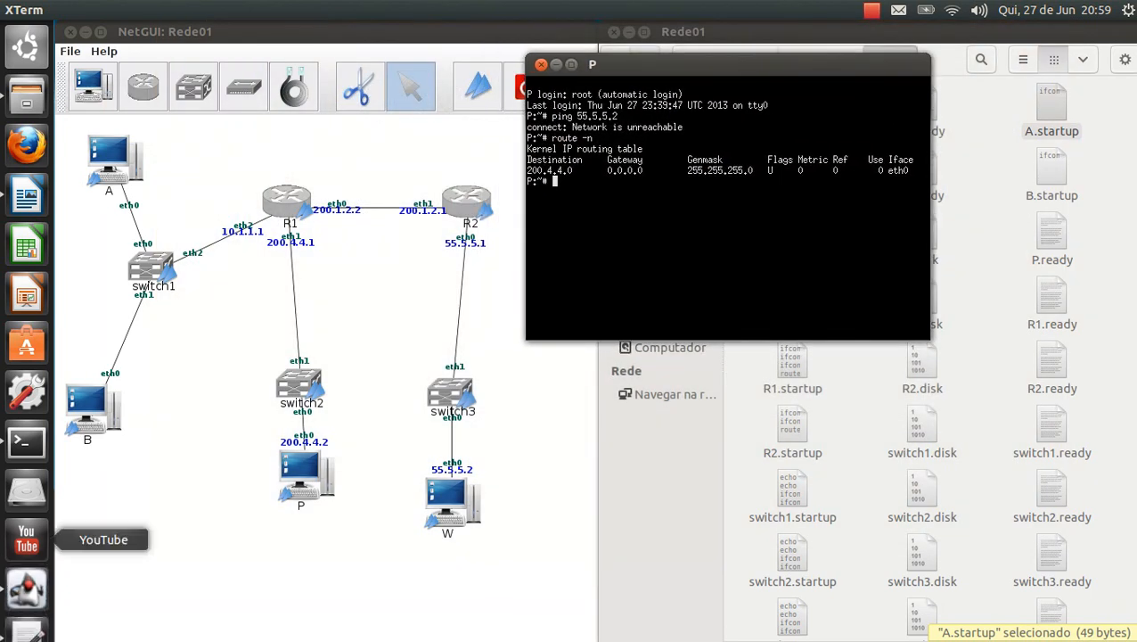
- Stop the running ping on W, list its routing table with route -n, and move the P and W consoles apart for comparison
mouse_move(1, 640)
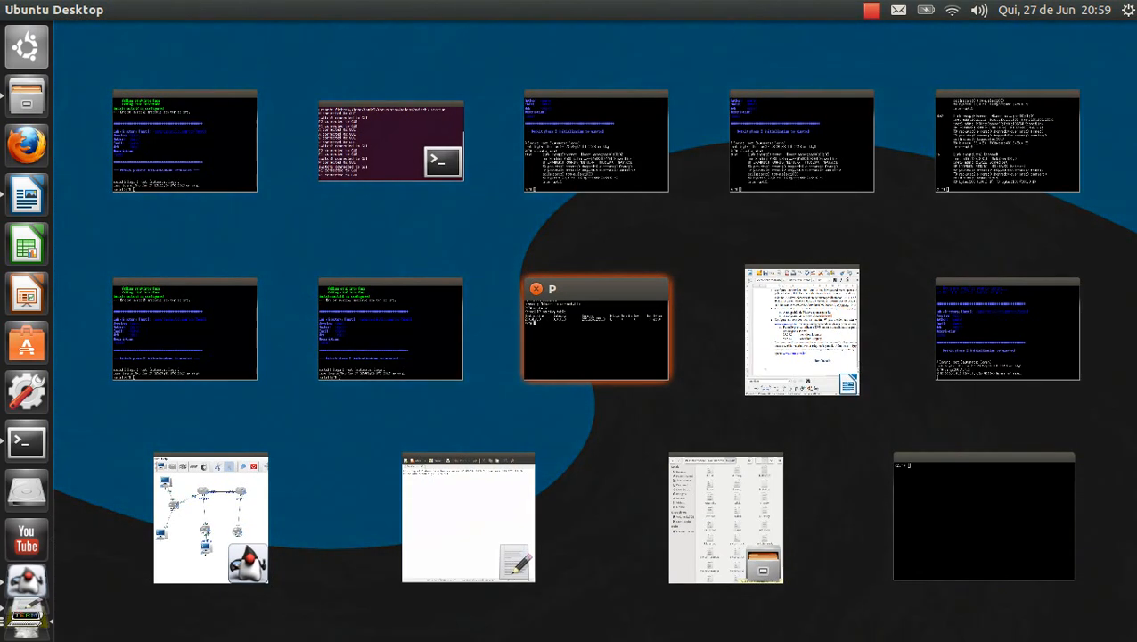
click(1008, 328)
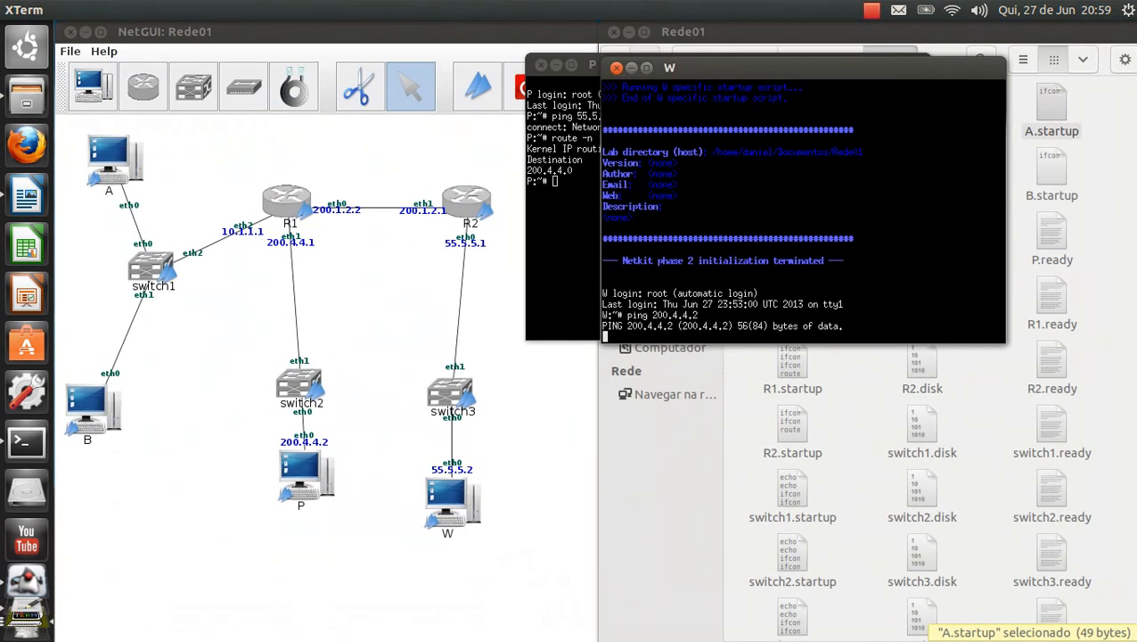
key(ctrl+c)
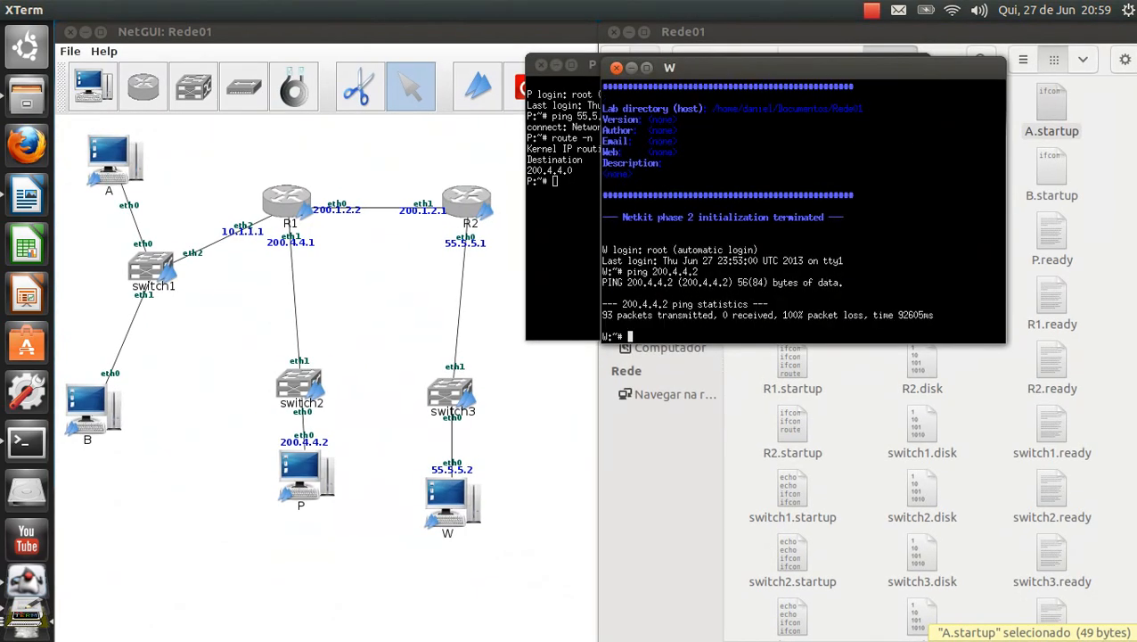
text(route -n)
key(Return)
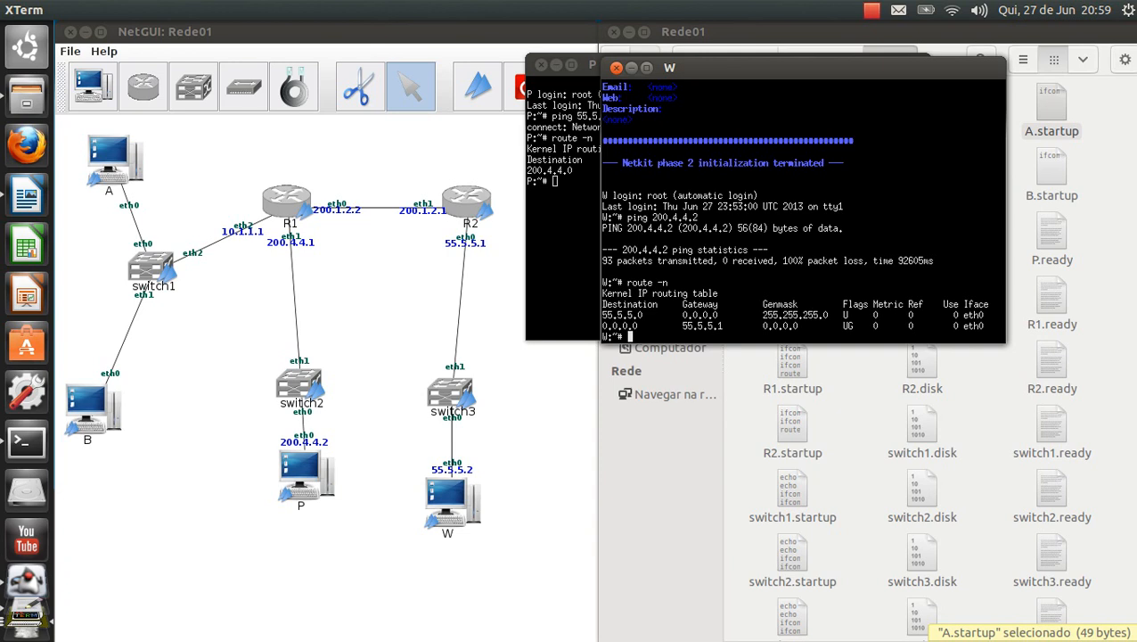
drag(785, 68, 940, 130)
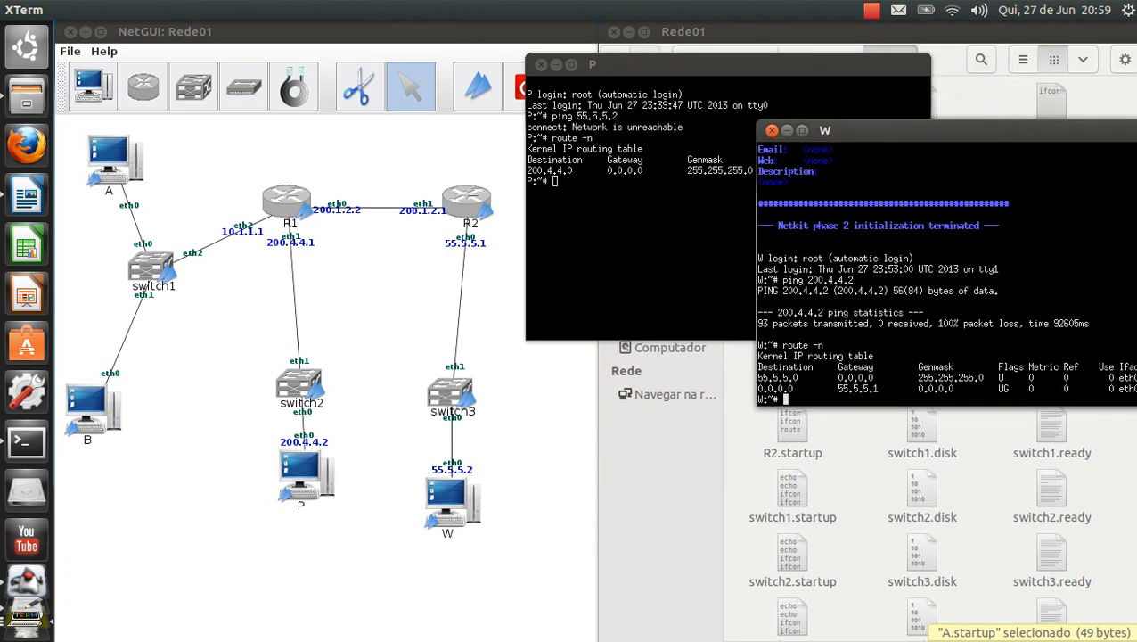
click(666, 103)
drag(678, 64, 549, 69)
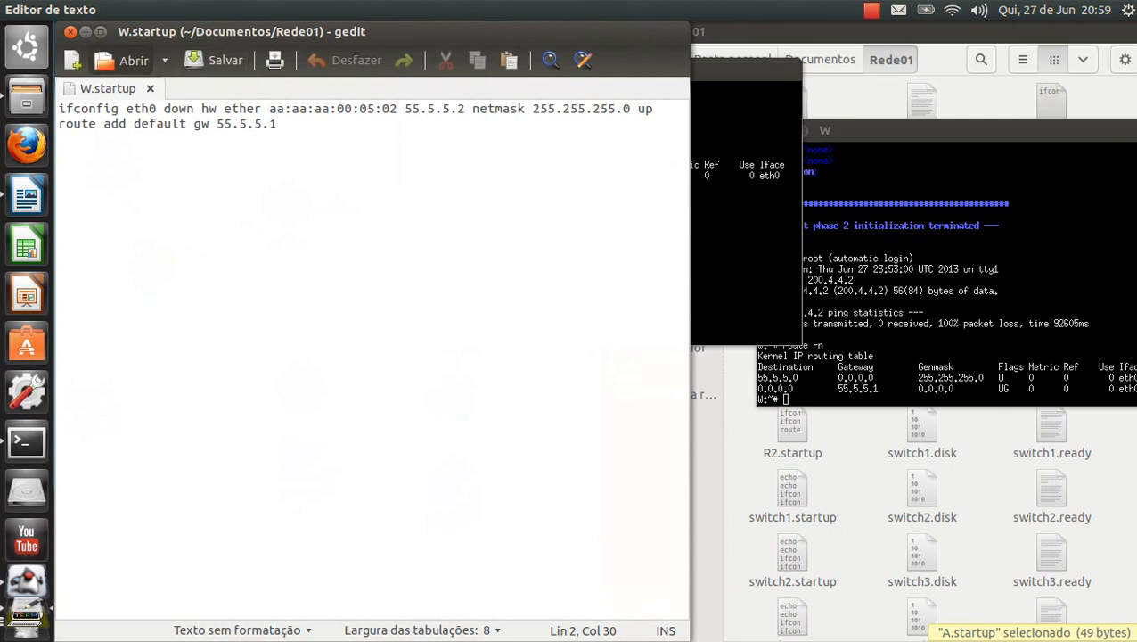
- Open P.startup from the Rede01 folder in the text editor, check its default route and minimise the editor
click(132, 60)
scroll(471, 337, down, 4)
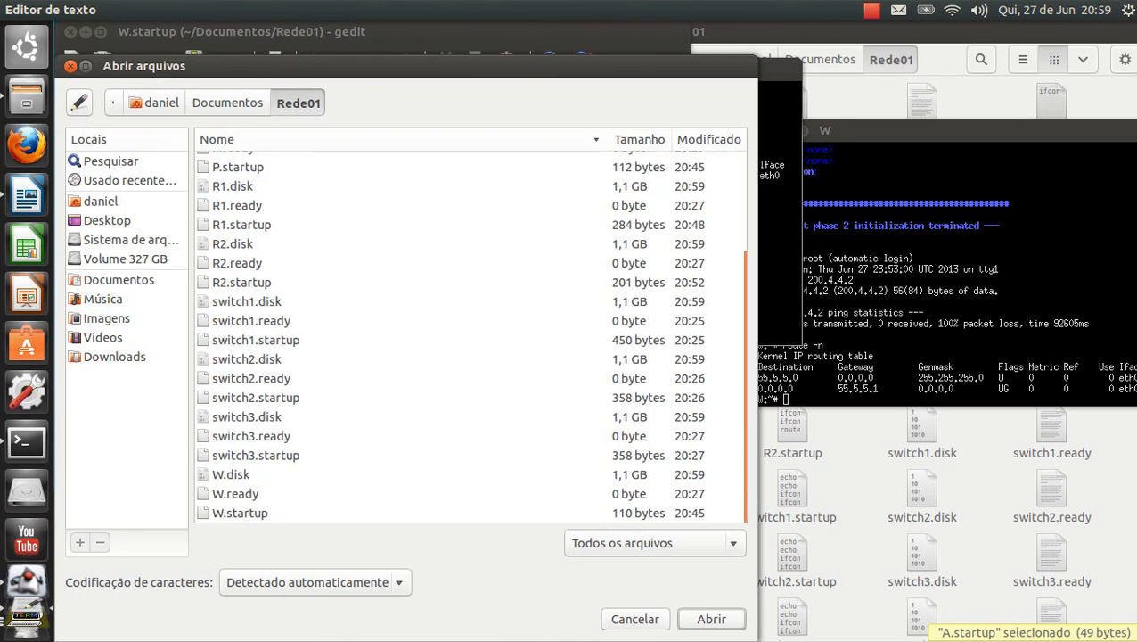
scroll(258, 312, up, 3)
double_click(241, 312)
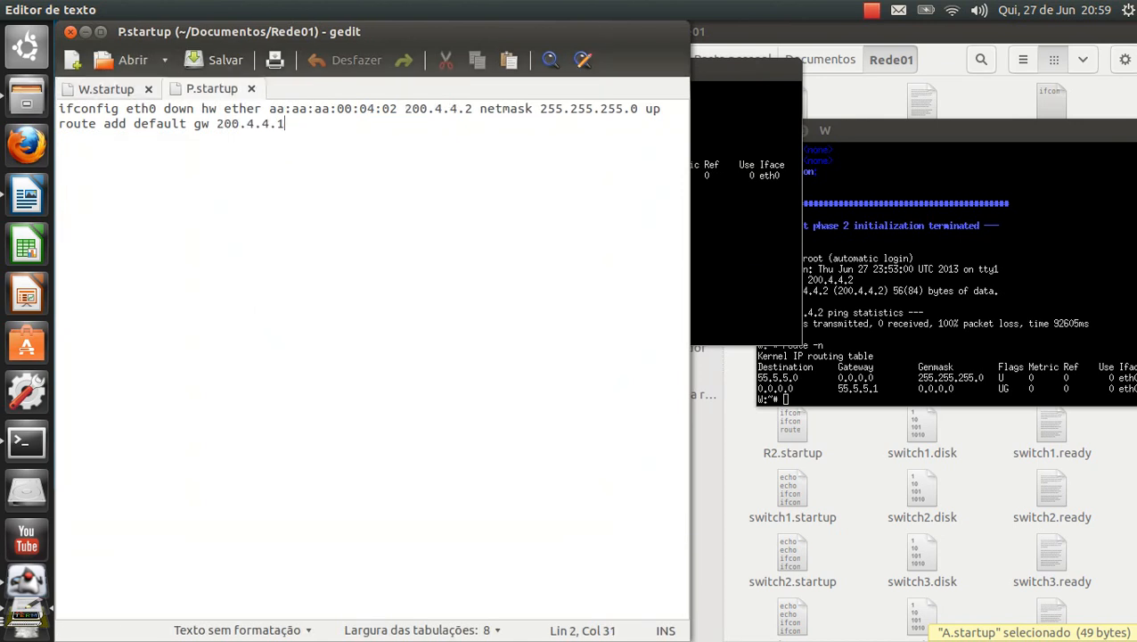
key(alt+Tab)
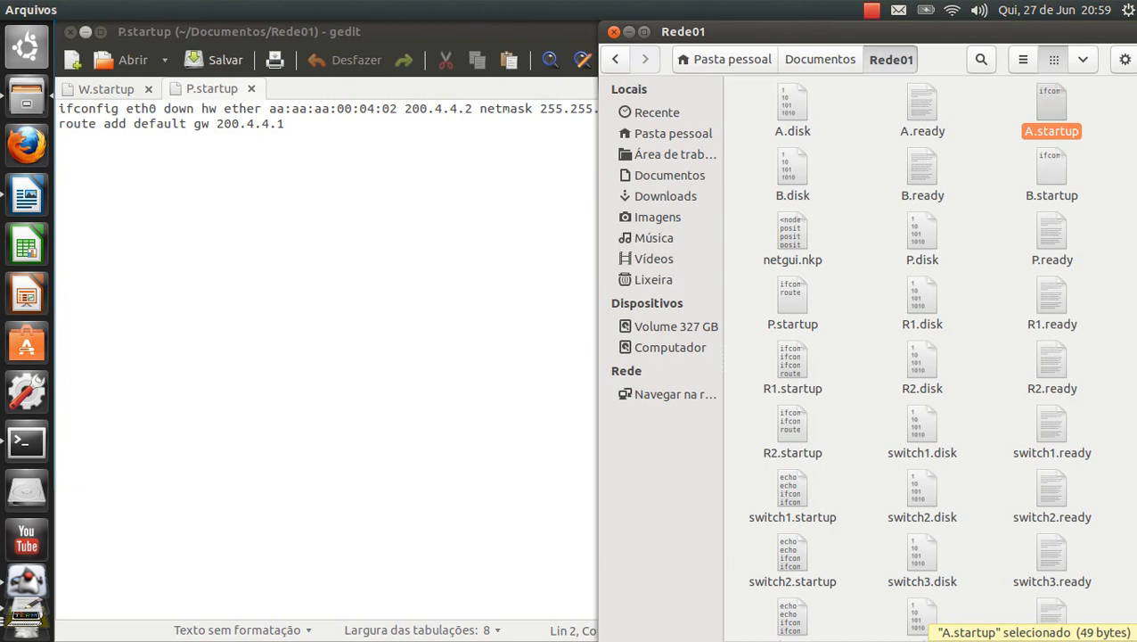
click(86, 32)
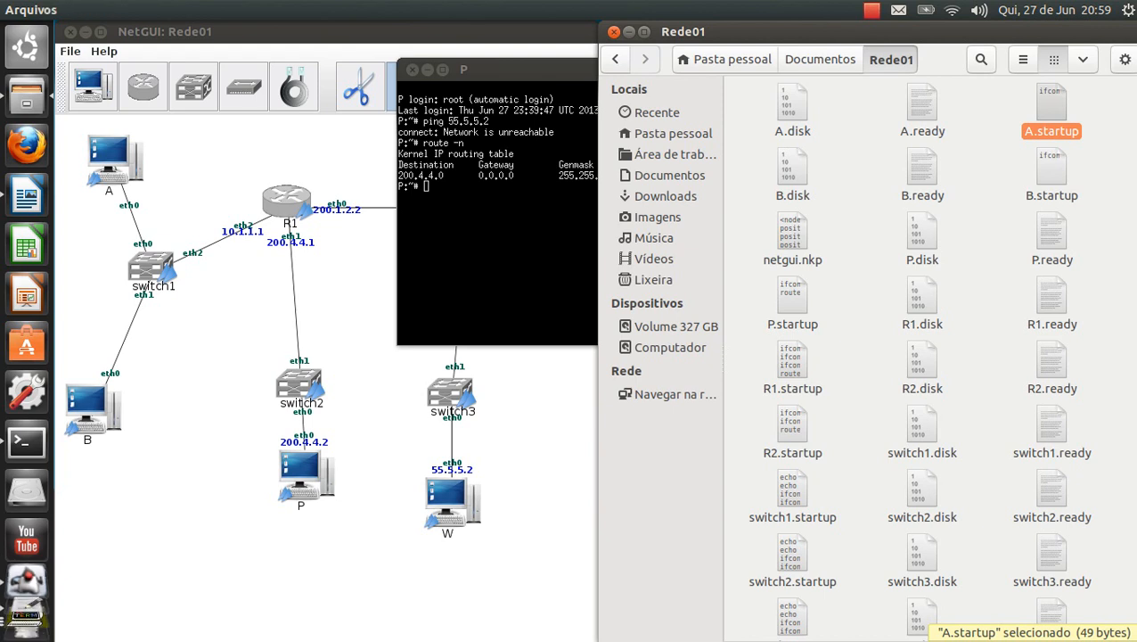
- Show the network diagram beside Projeto-Redes.docx and reread the address table and the default route requirements for R1 and R2
click(26, 606)
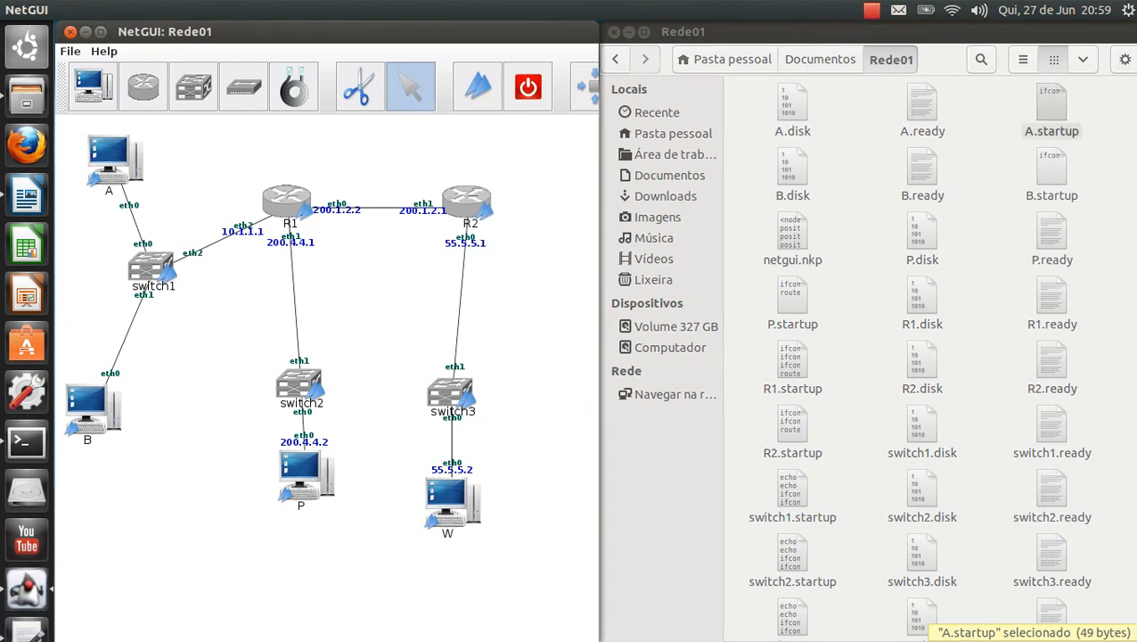
key(alt+Tab)
scroll(909, 339, up, 5)
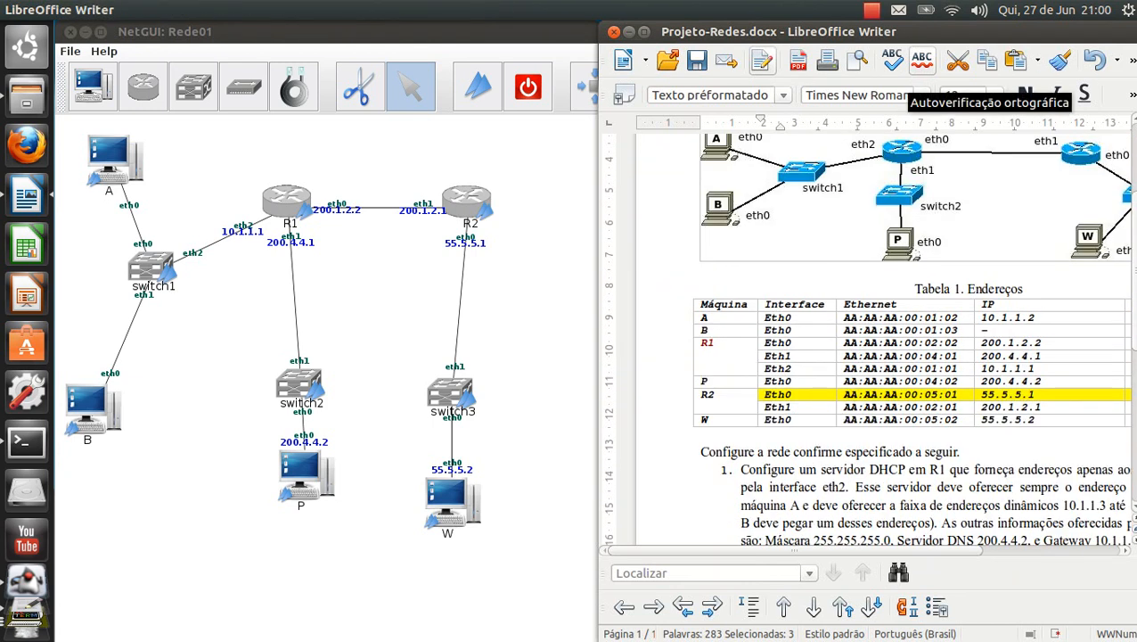
scroll(957, 419, down, 4)
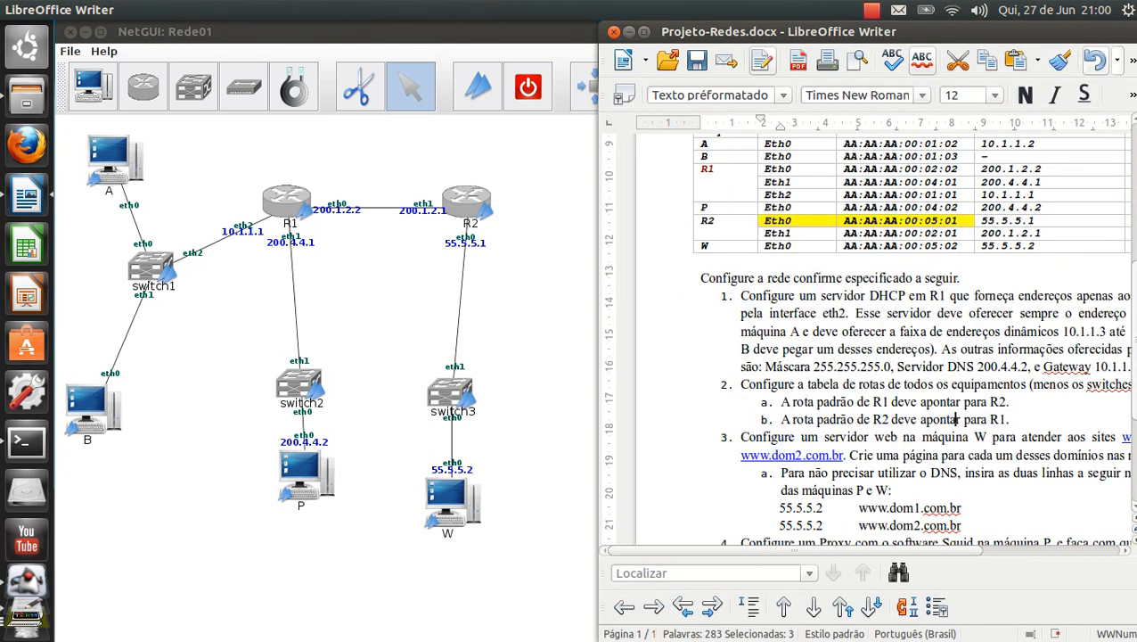
- Add a default route via 200.4.4.1 on P and list its routing table with route -n
click(956, 419)
scroll(892, 406, up, 5)
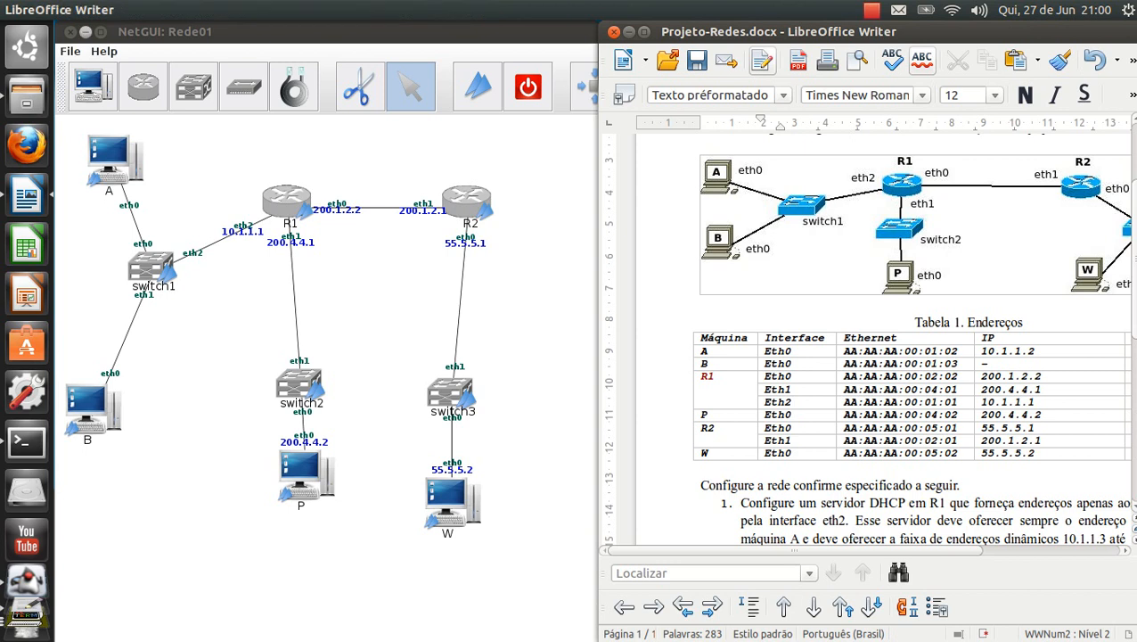
click(24, 615)
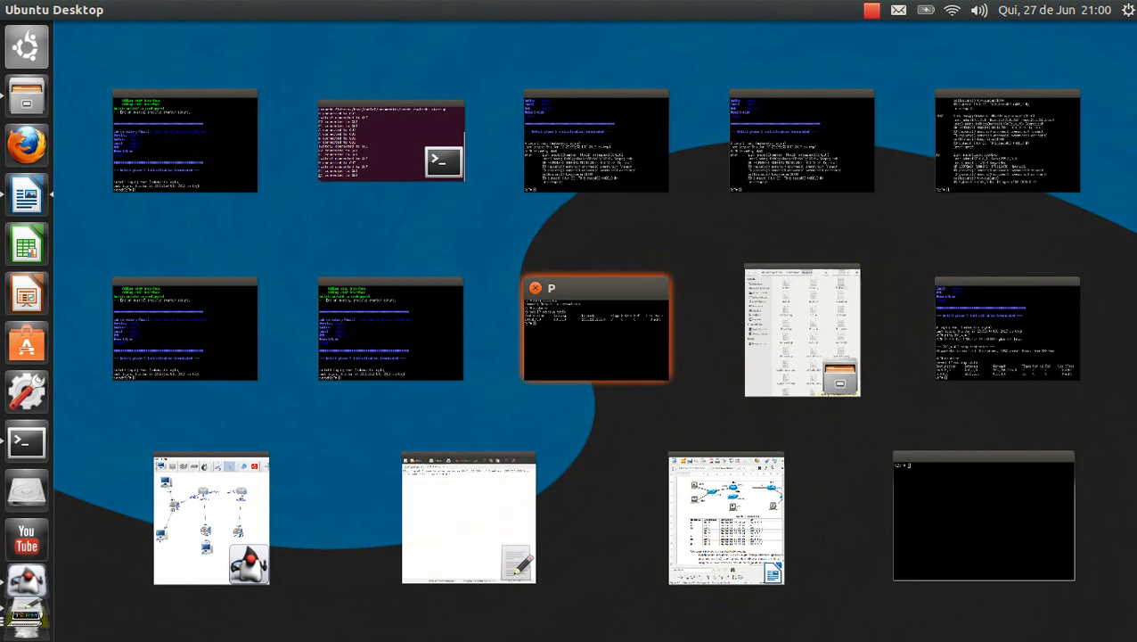
click(584, 351)
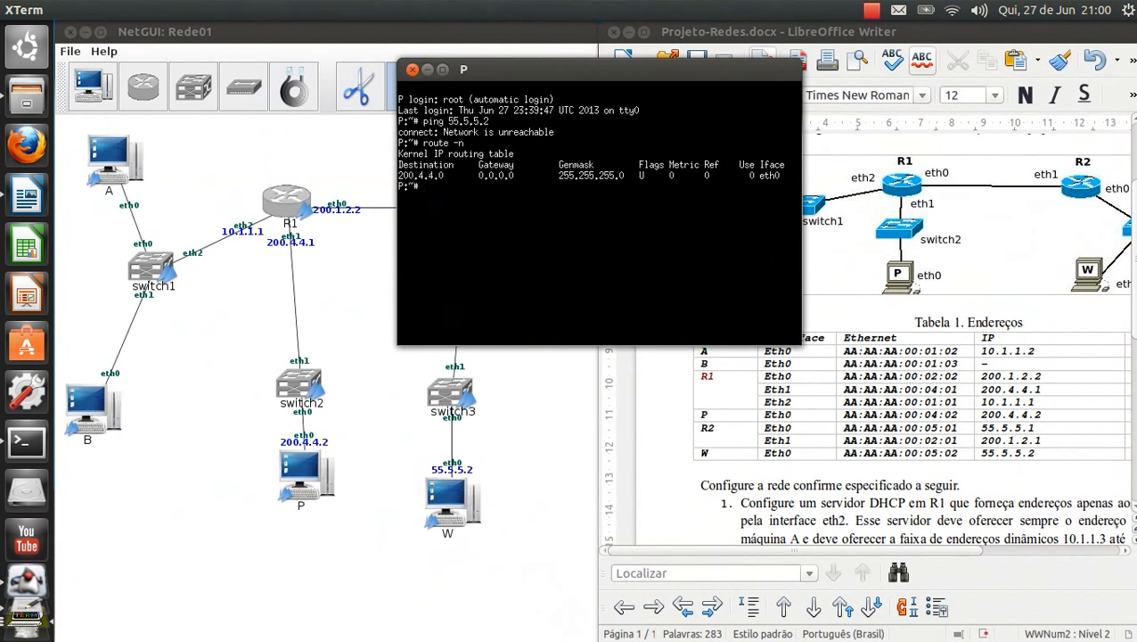
text(route add default gw 200)
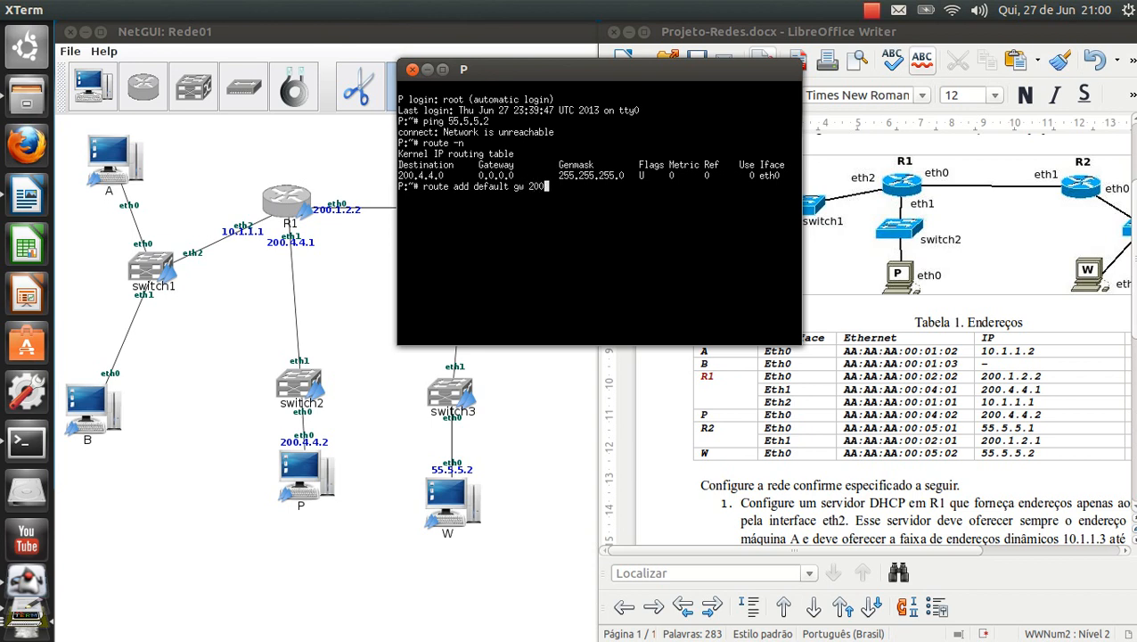
text(.4.4.1)
key(Return)
key(Up)
key(Up)
key(Return)
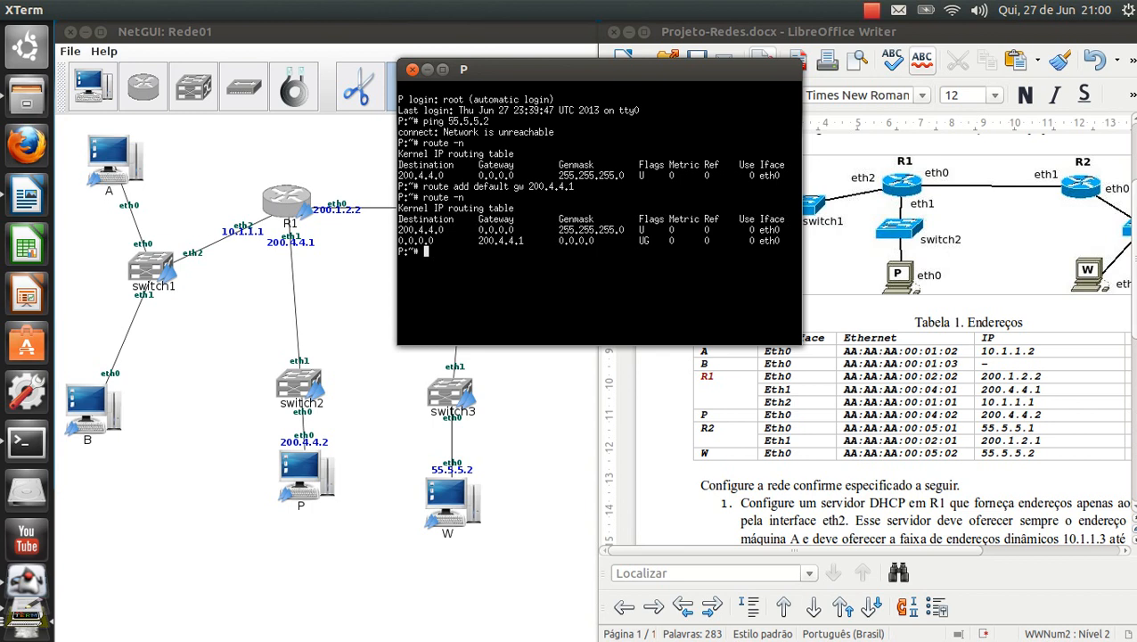
- Start a ping to 200.4.4.2 from W's console
mouse_move(1, 1)
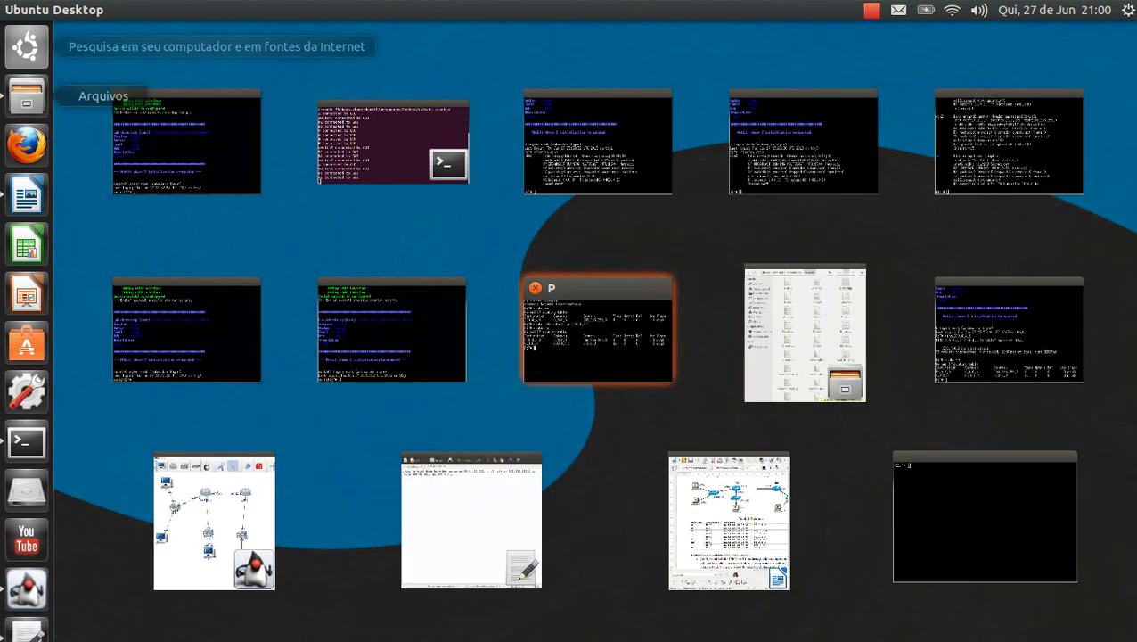
click(1007, 329)
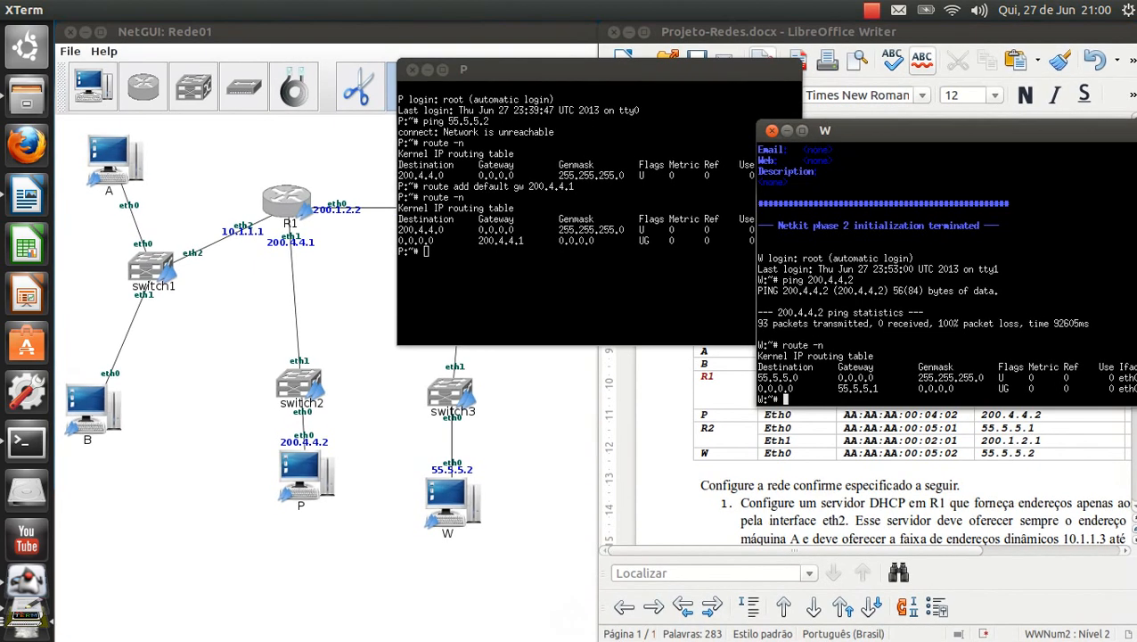
key(Up)
key(Up)
key(Return)
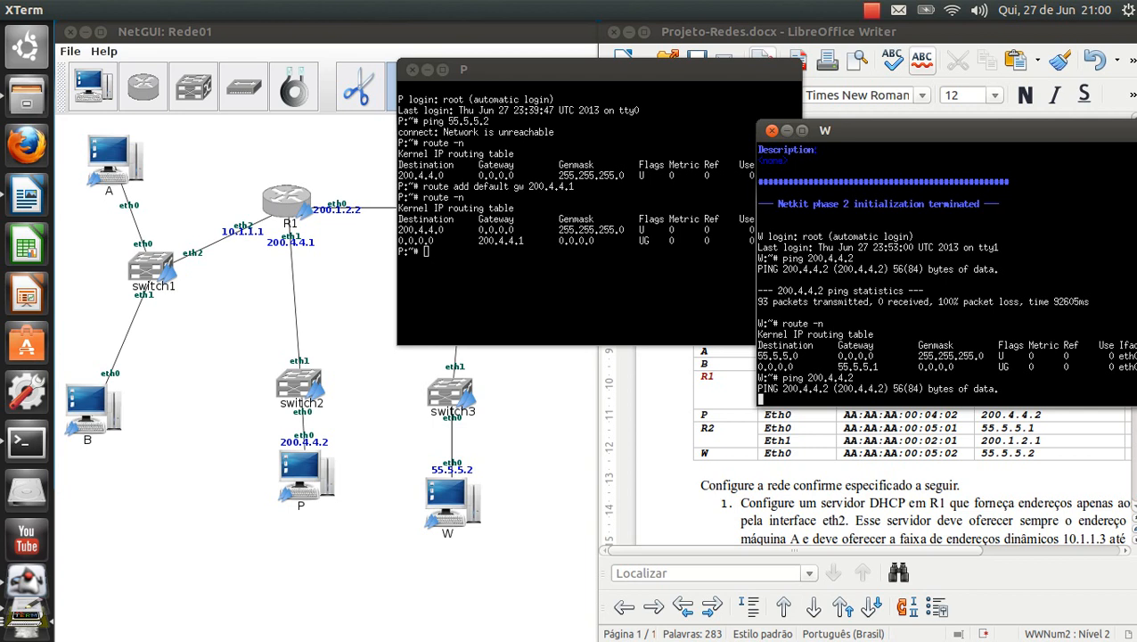
- Ping R1's address 200.4.4.1 from P and stop the ping after a few replies
key(alt+Tab)
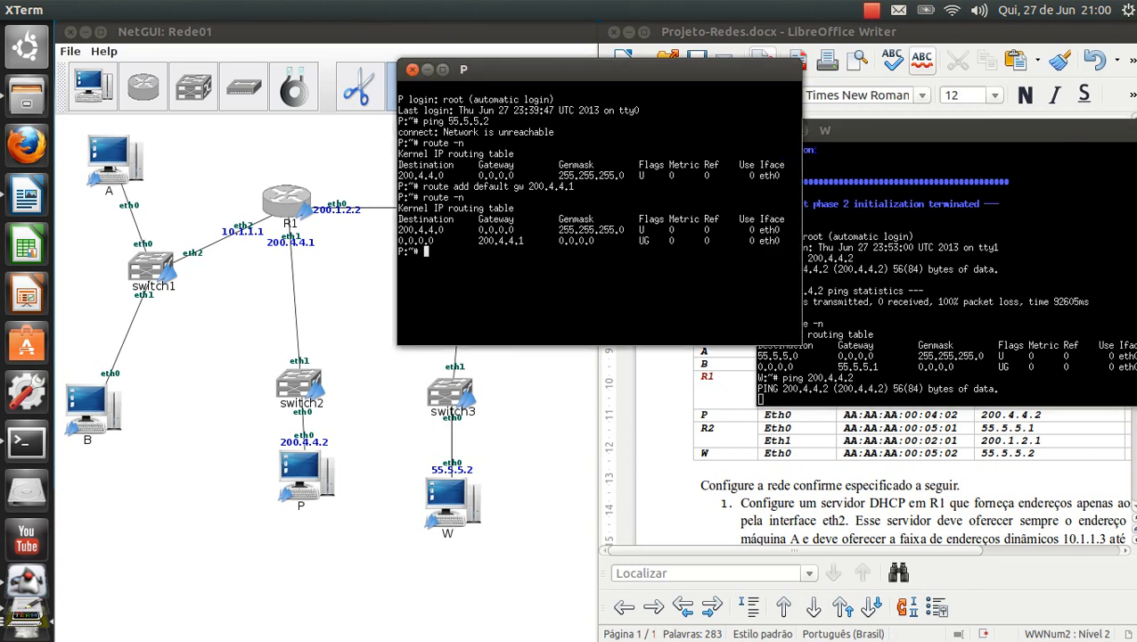
text(ping 200.4.4.1)
key(Return)
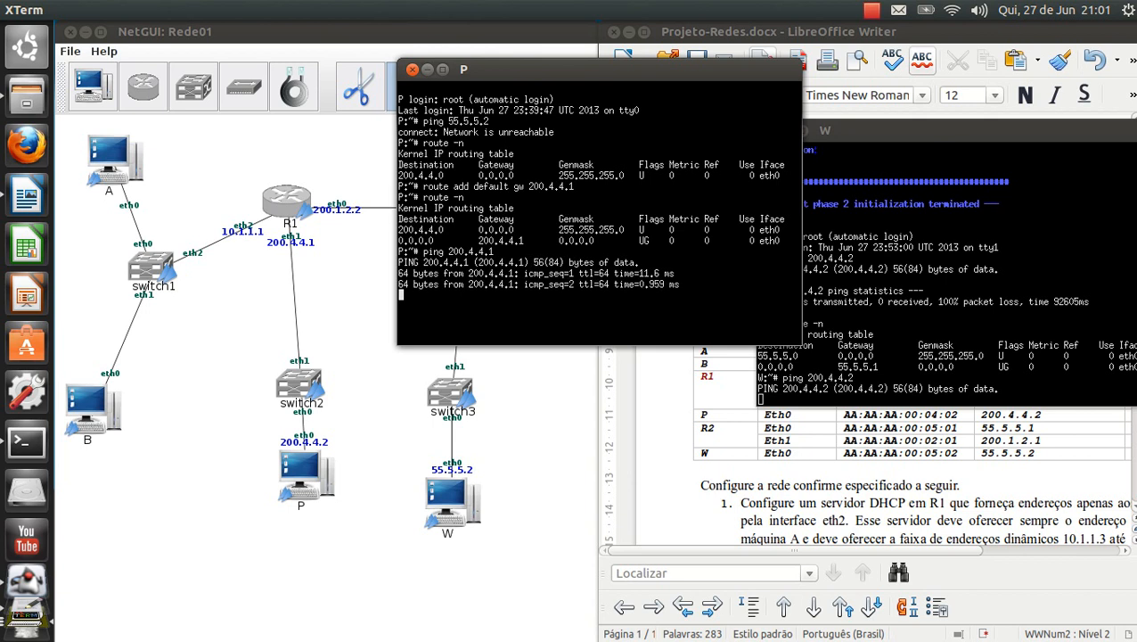
key(ctrl+c)
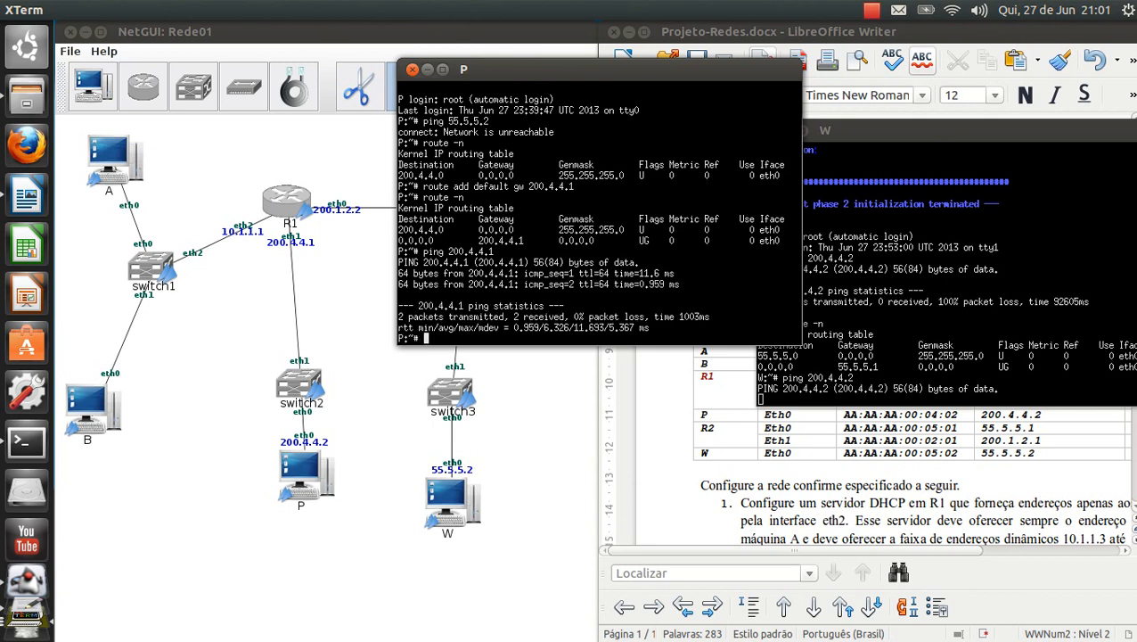
- Ping R1's address 200.1.2.2 from P, stop it, and place P's console side by side with W's
key(Up)
key(BackSpace)
key(BackSpace)
key(BackSpace)
key(BackSpace)
key(BackSpace)
key(BackSpace)
key(BackSpace)
key(BackSpace)
key(BackSpace)
text(200.1.2.2)
key(Return)
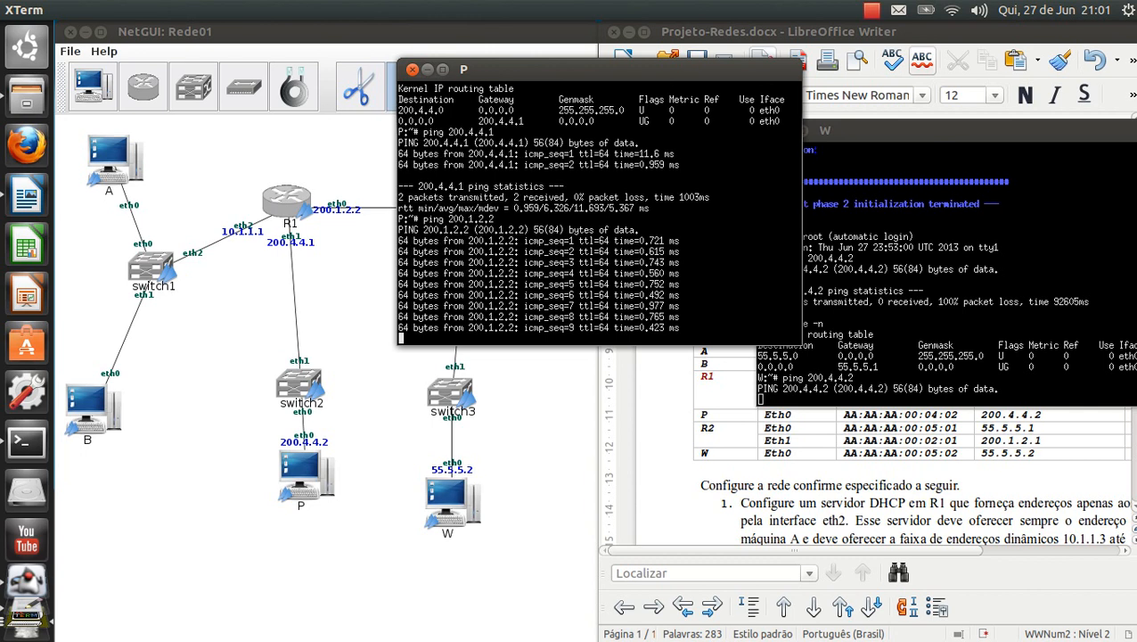
key(ctrl+c)
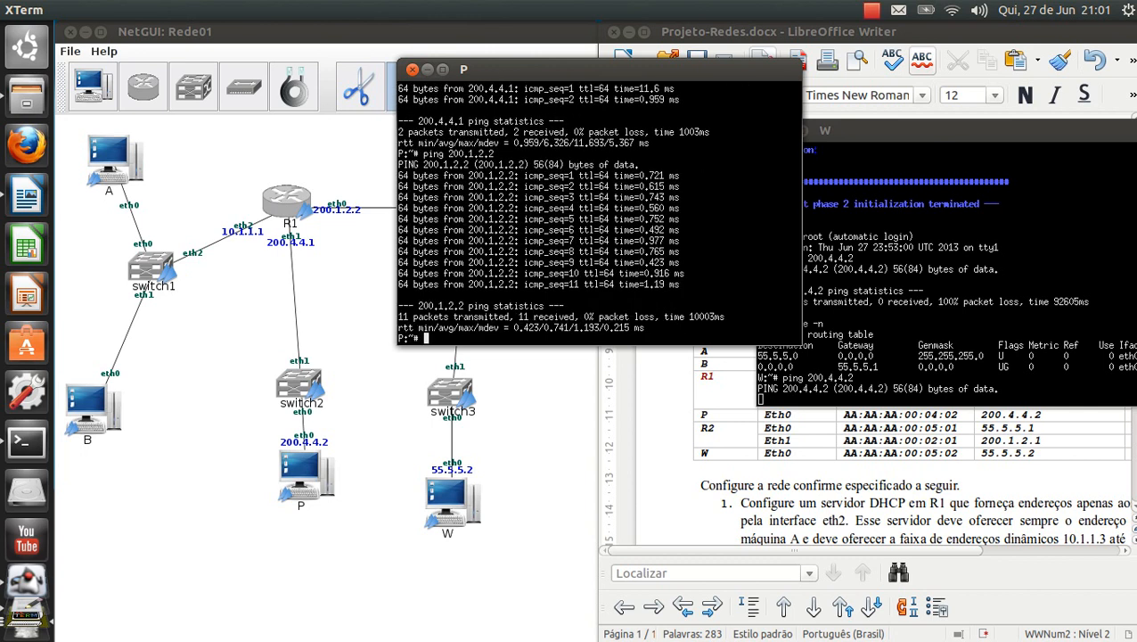
drag(535, 68, 461, 119)
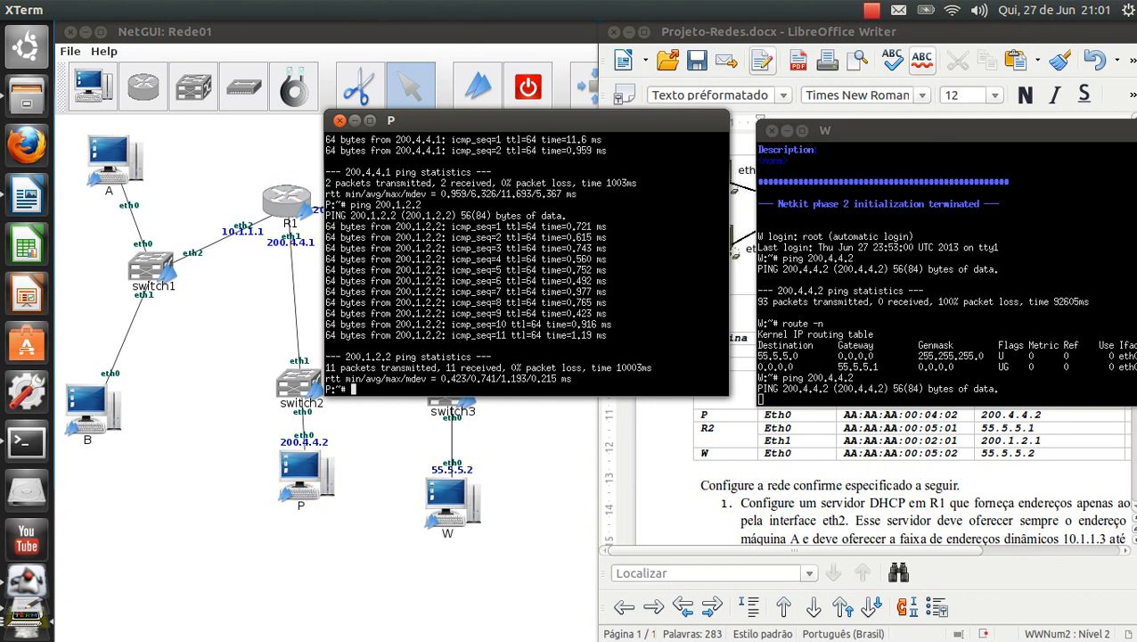
drag(535, 119, 559, 130)
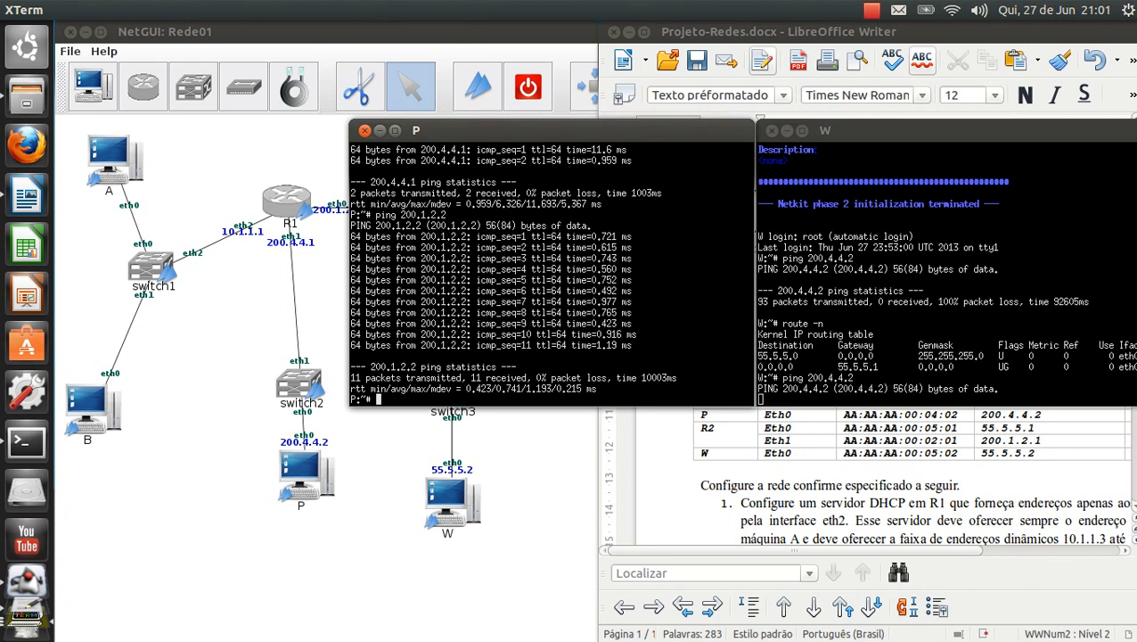
- Open R1.startup and R2.startup from the Rede01 folder in the text editor and review their contents
click(26, 96)
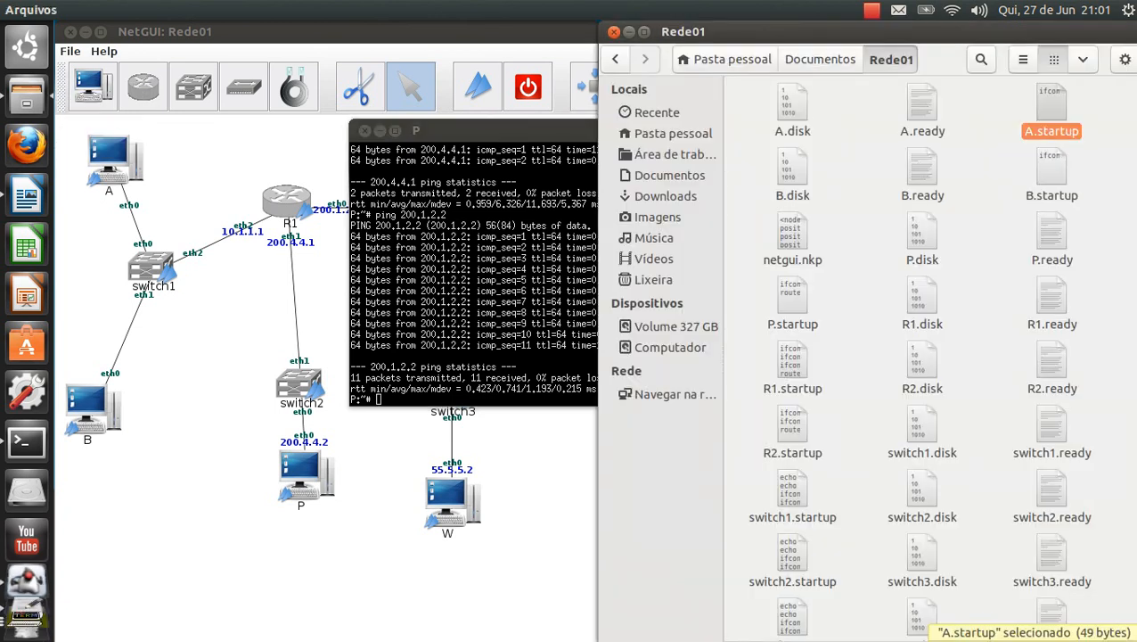
click(27, 526)
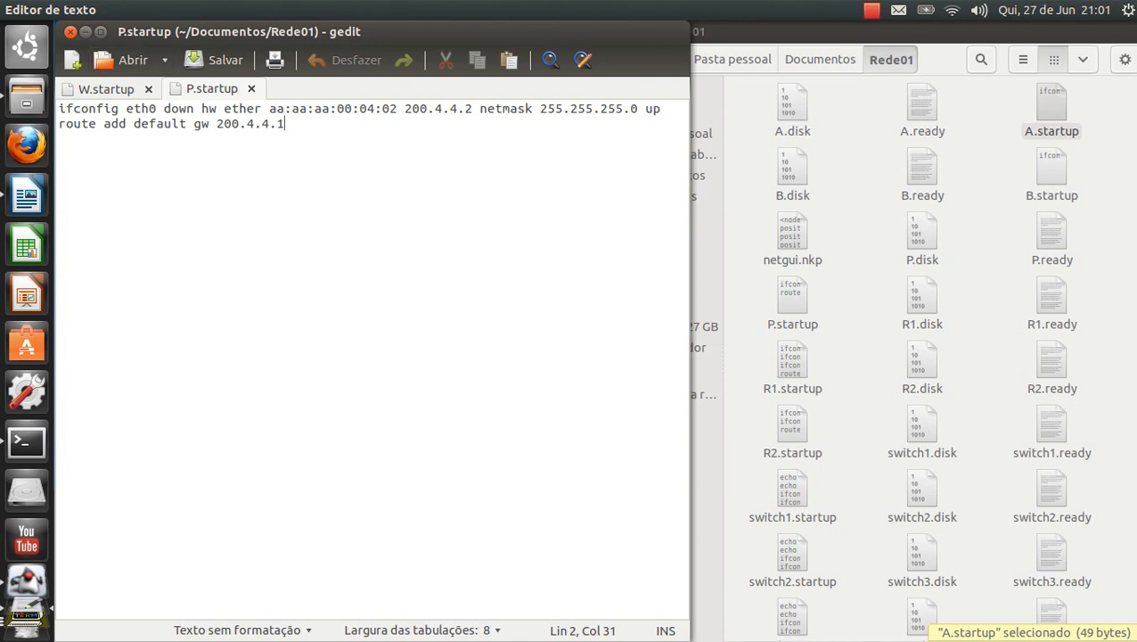
click(125, 60)
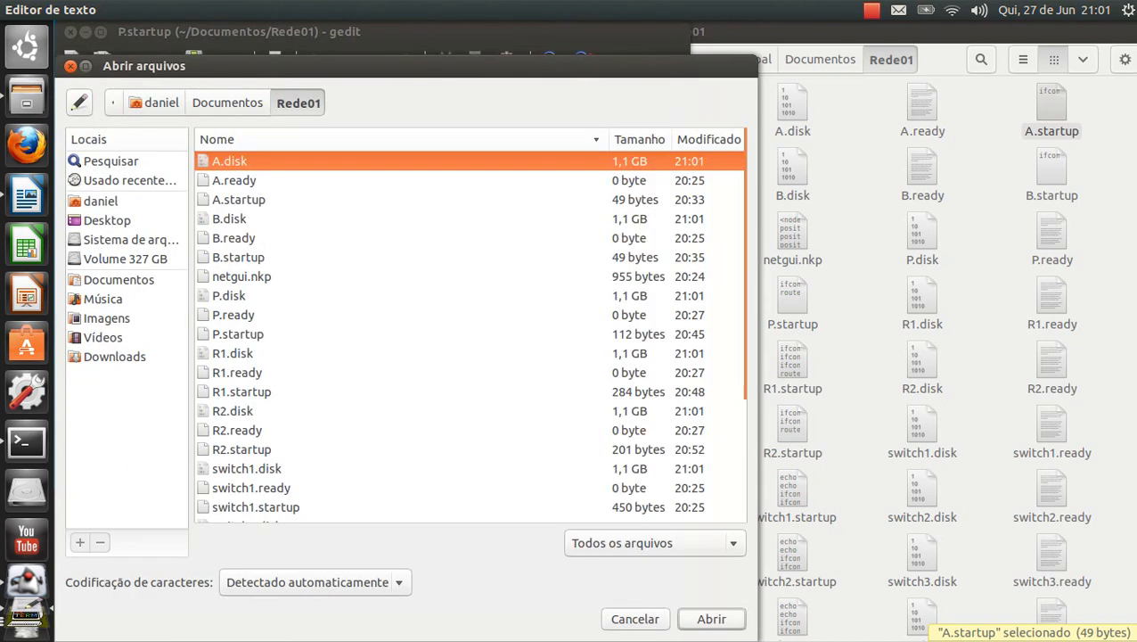
double_click(241, 393)
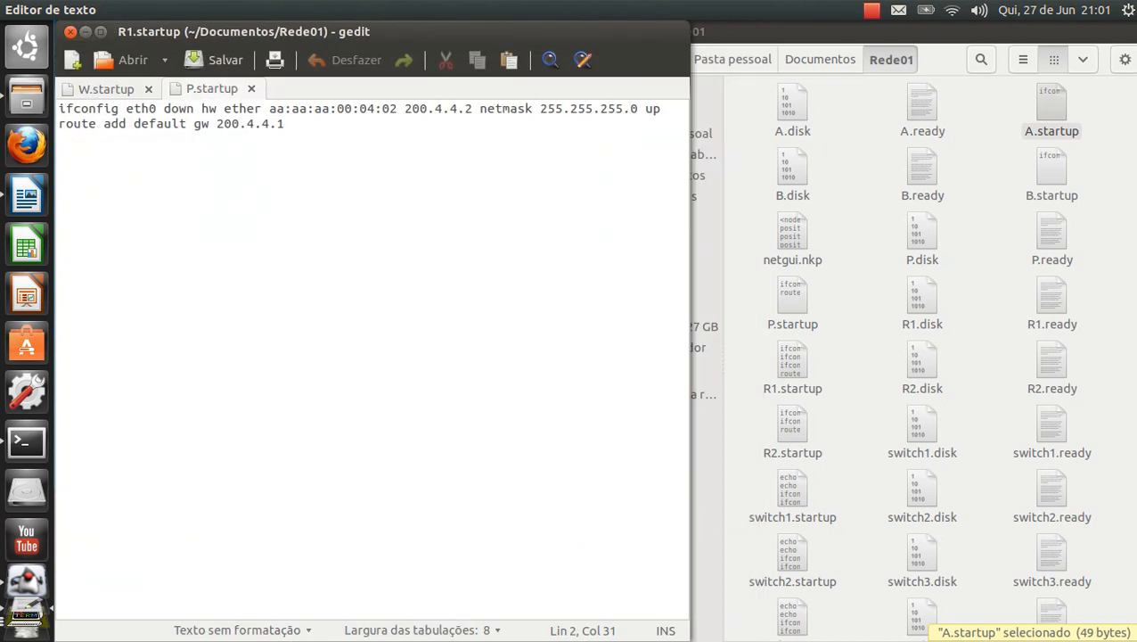
click(125, 59)
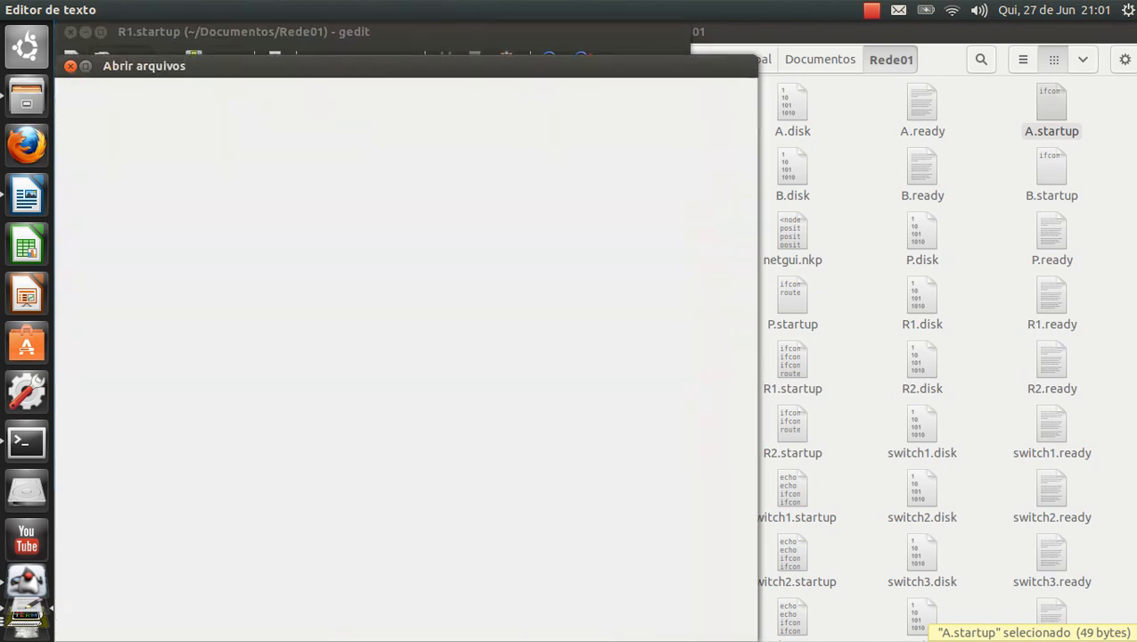
scroll(469, 339, down, 2)
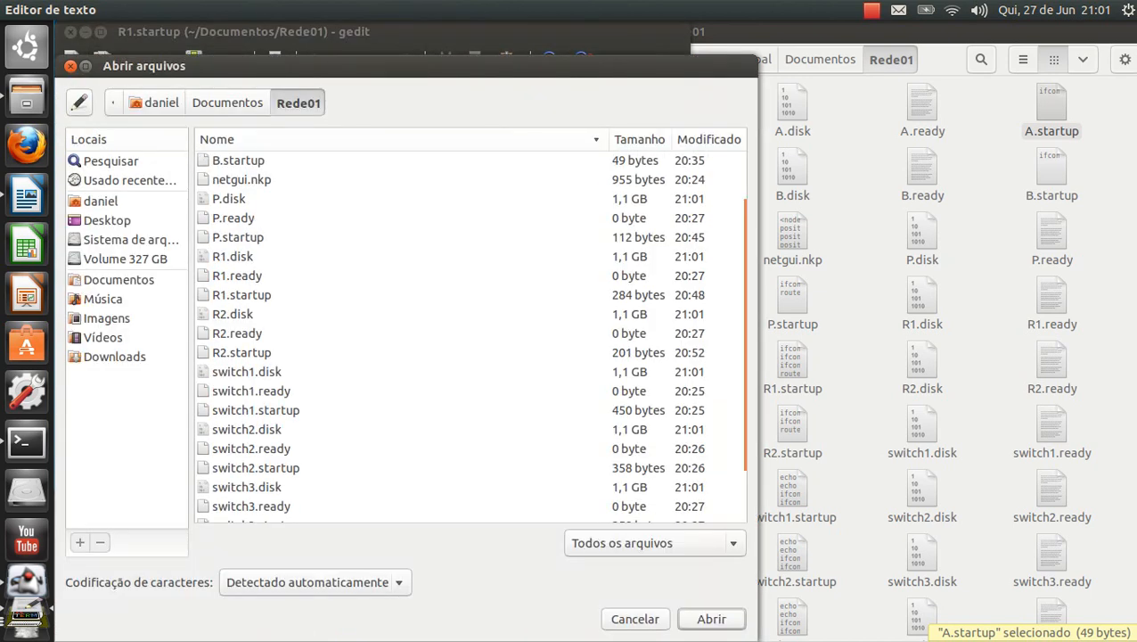
click(240, 352)
key(Return)
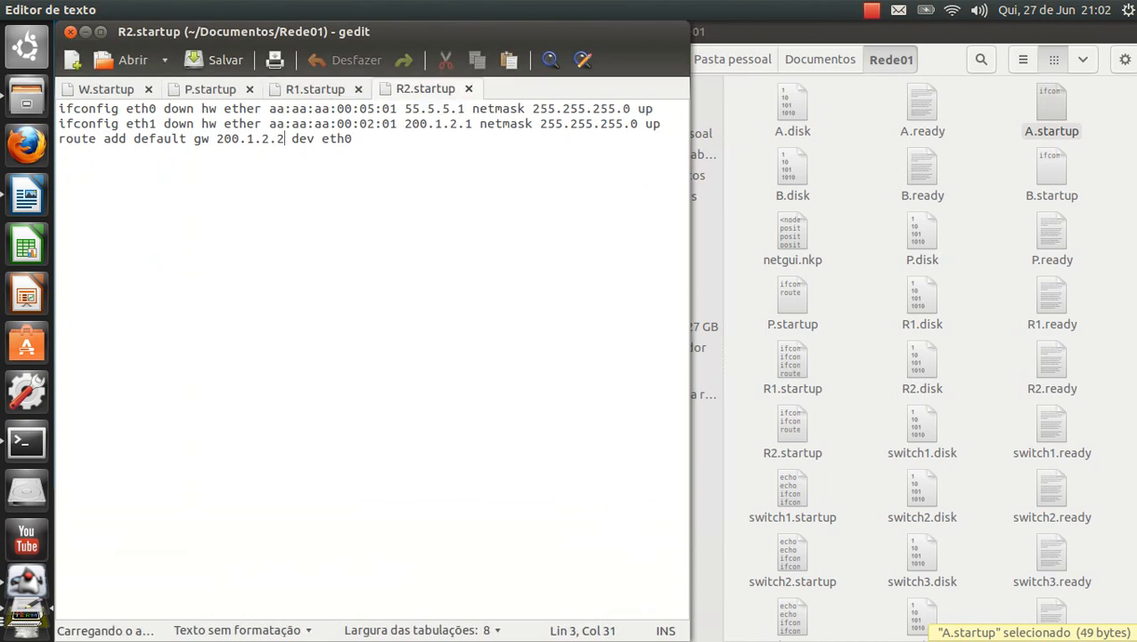
key(ctrl+alt+Page_Up)
key(ctrl+alt+Page_Down)
click(427, 89)
- Change the default route's interface in R2.startup to eth1 after checking the project diagram, save the file and minimise the editor
drag(344, 139, 353, 139)
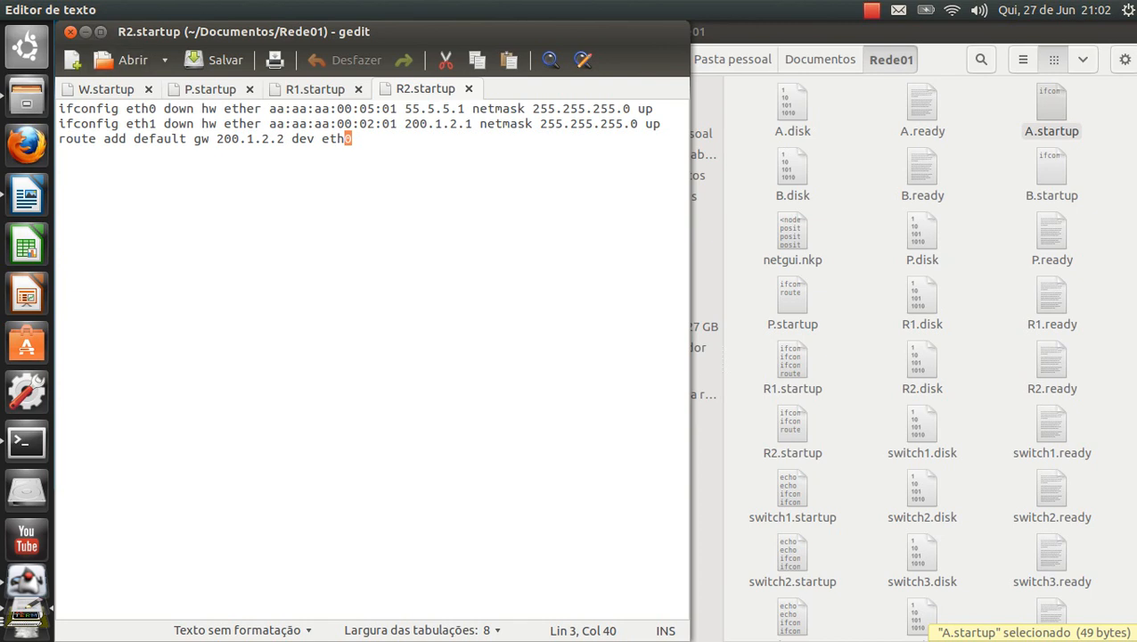
click(27, 195)
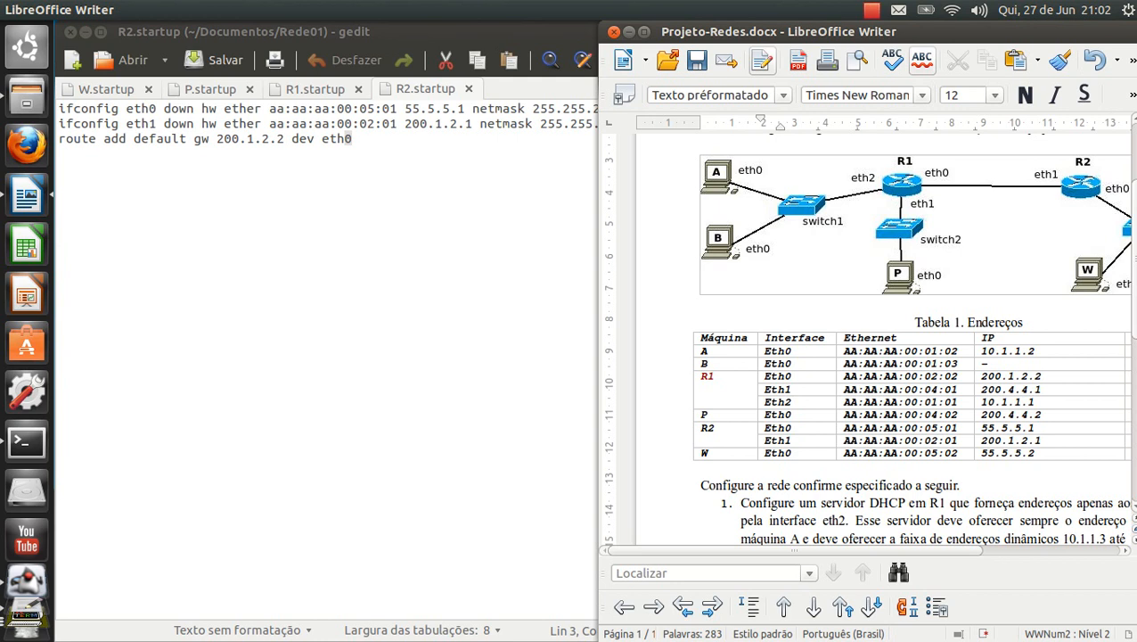
click(354, 139)
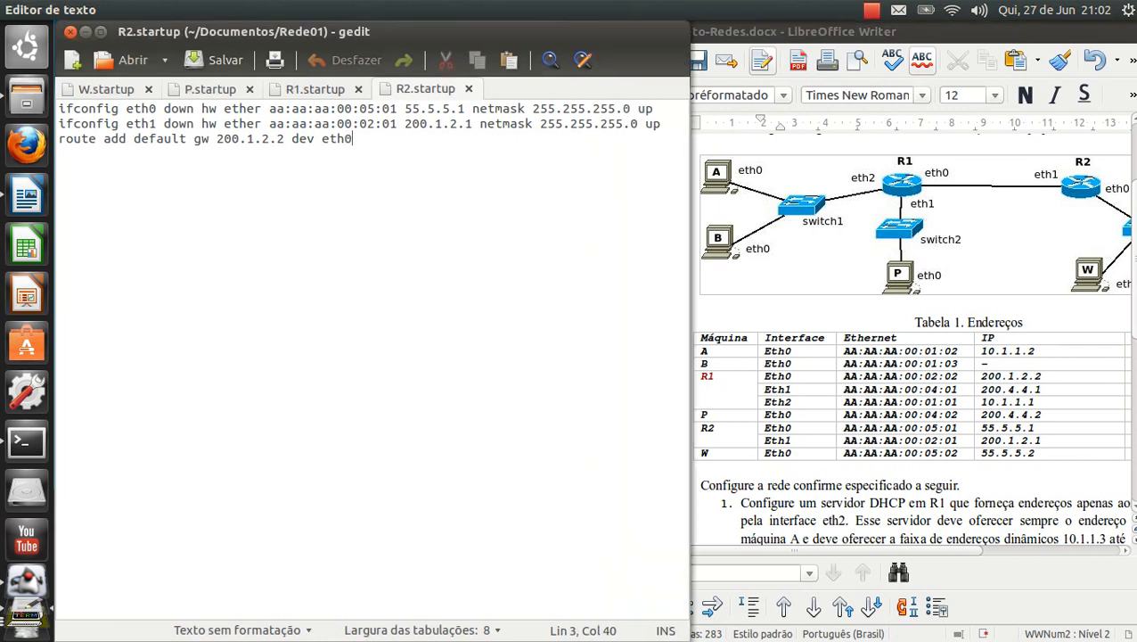
key(BackSpace)
text(1)
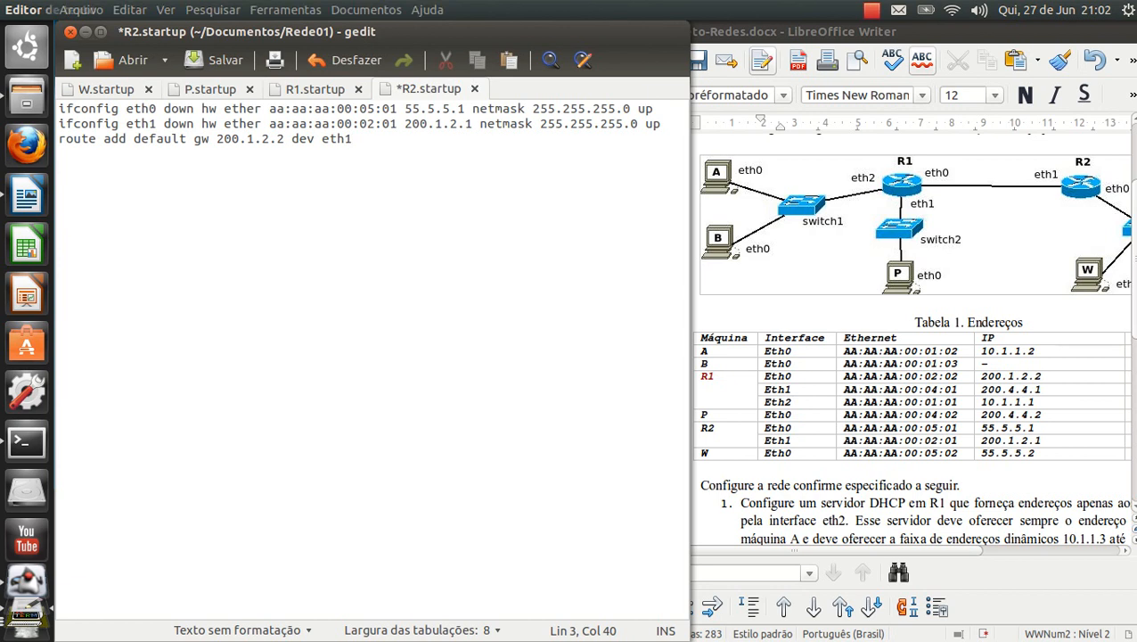
click(217, 60)
click(85, 32)
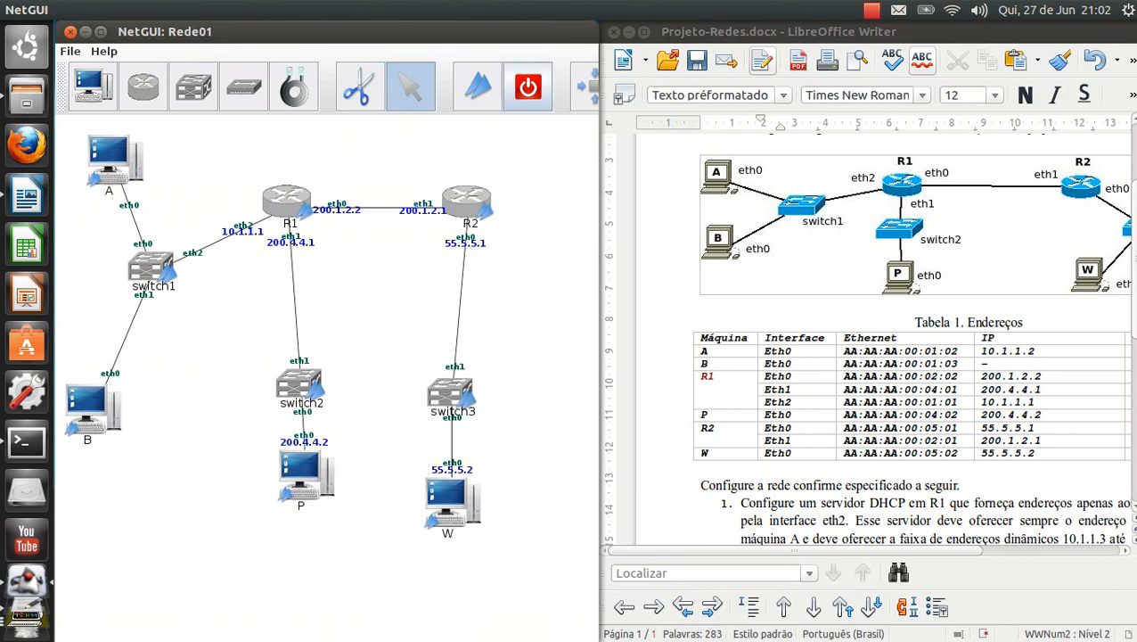
- Shut down router R2 in the NetGUI diagram
click(478, 87)
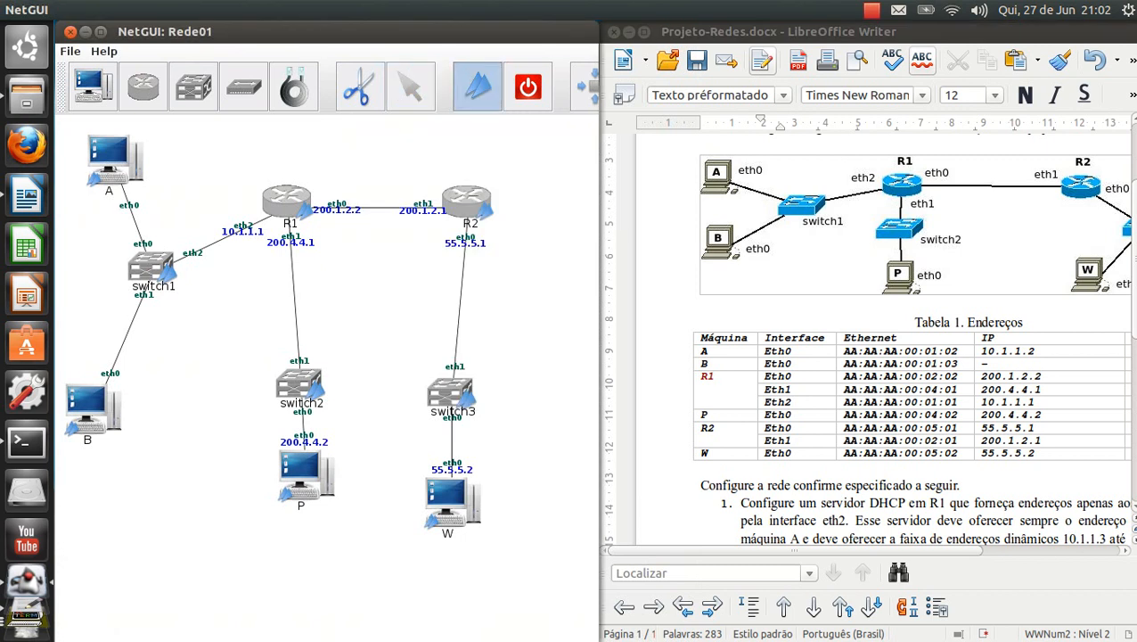
click(527, 87)
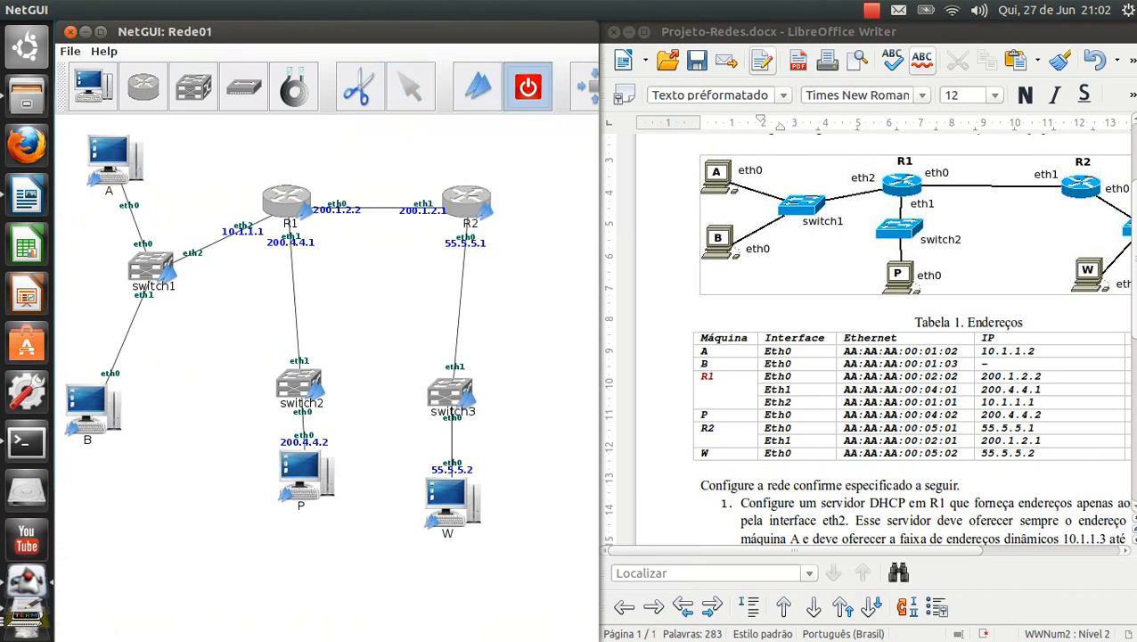
click(467, 201)
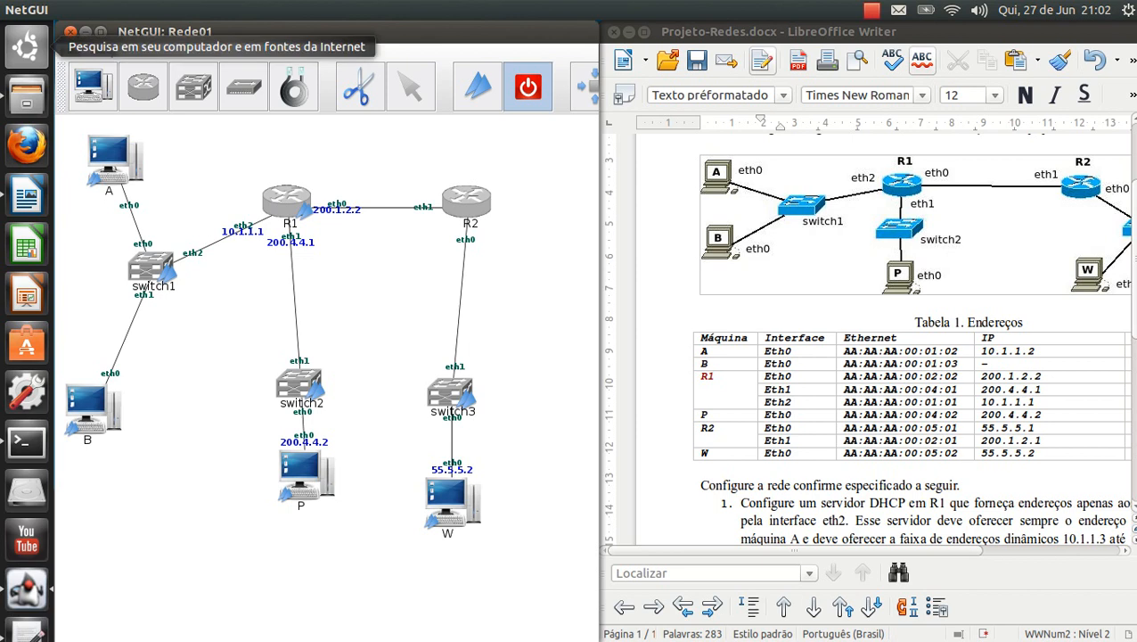
- Clear P's console, start a ping to 55.5.5.2 from it, and move the console over the project document
key(super+w)
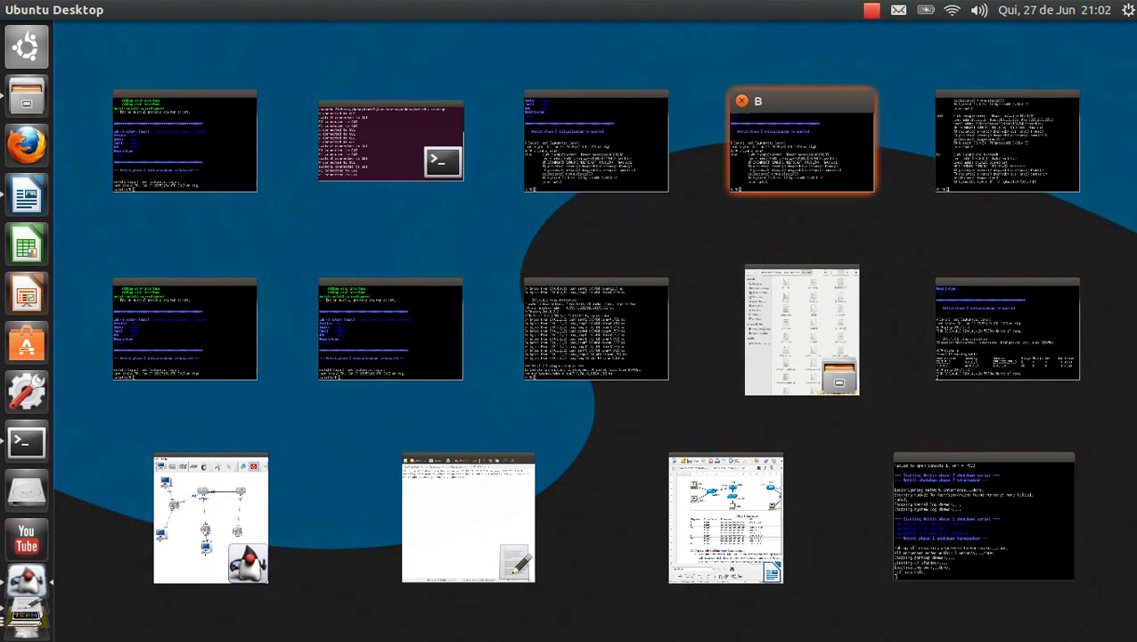
click(596, 334)
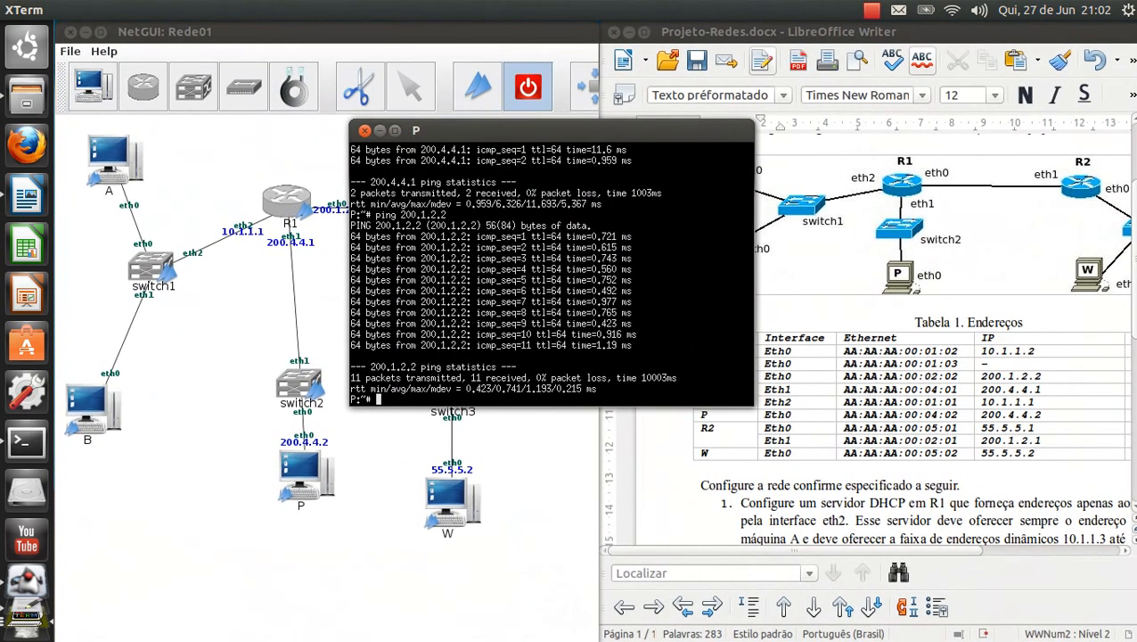
key(ctrl+l)
key(Up)
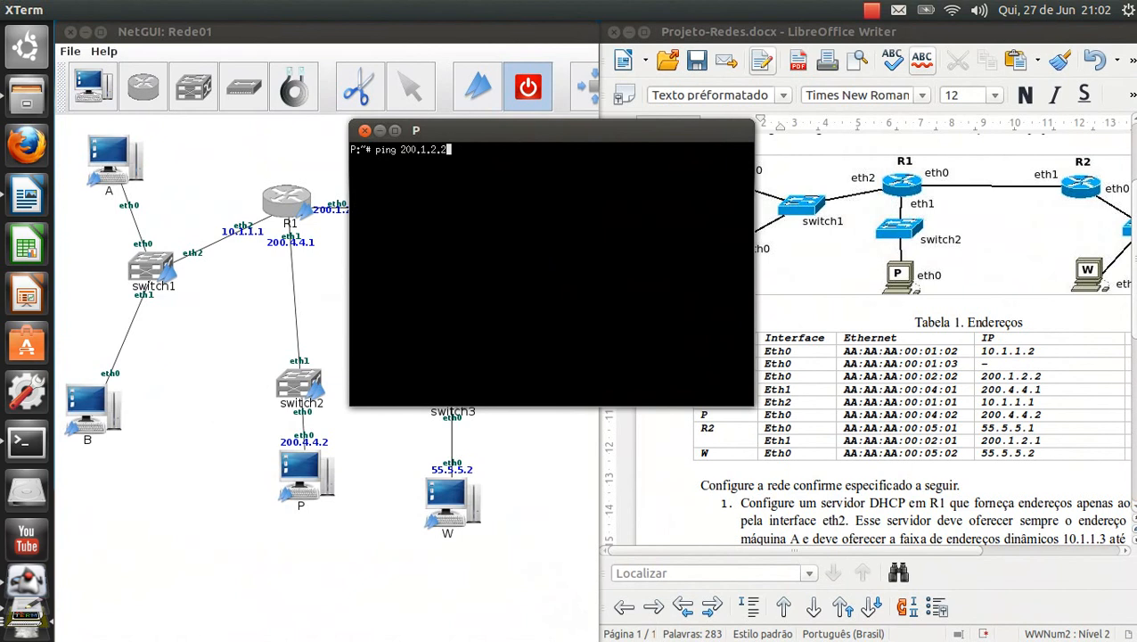
key(BackSpace)
key(BackSpace)
key(BackSpace)
key(BackSpace)
key(BackSpace)
key(BackSpace)
key(BackSpace)
key(BackSpace)
key(BackSpace)
text(r)
key(BackSpace)
text(55.5.5.2)
key(Return)
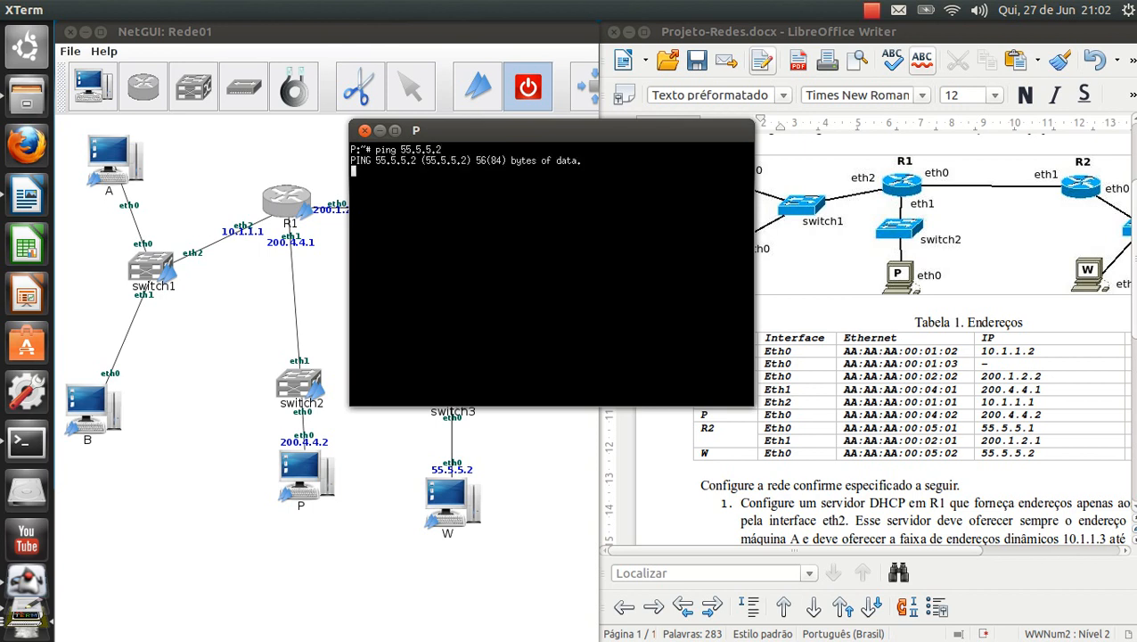
drag(535, 131, 829, 101)
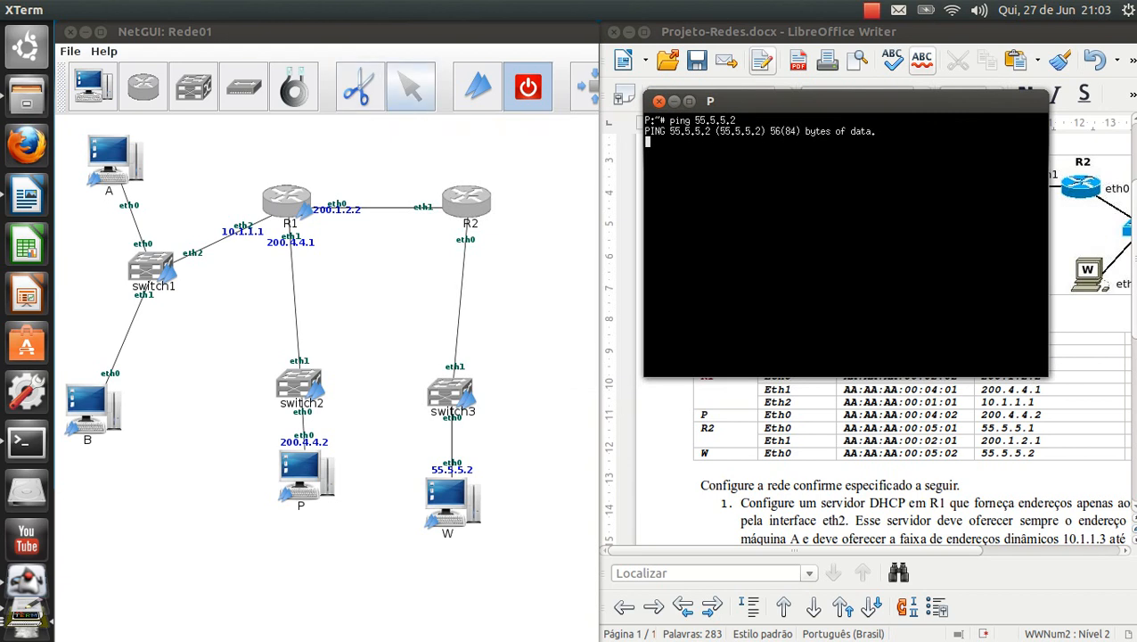
- Start router R2 in the diagram, dismissing its console, and stop the ping to 55.5.5.2 running in P's console
click(478, 86)
click(467, 203)
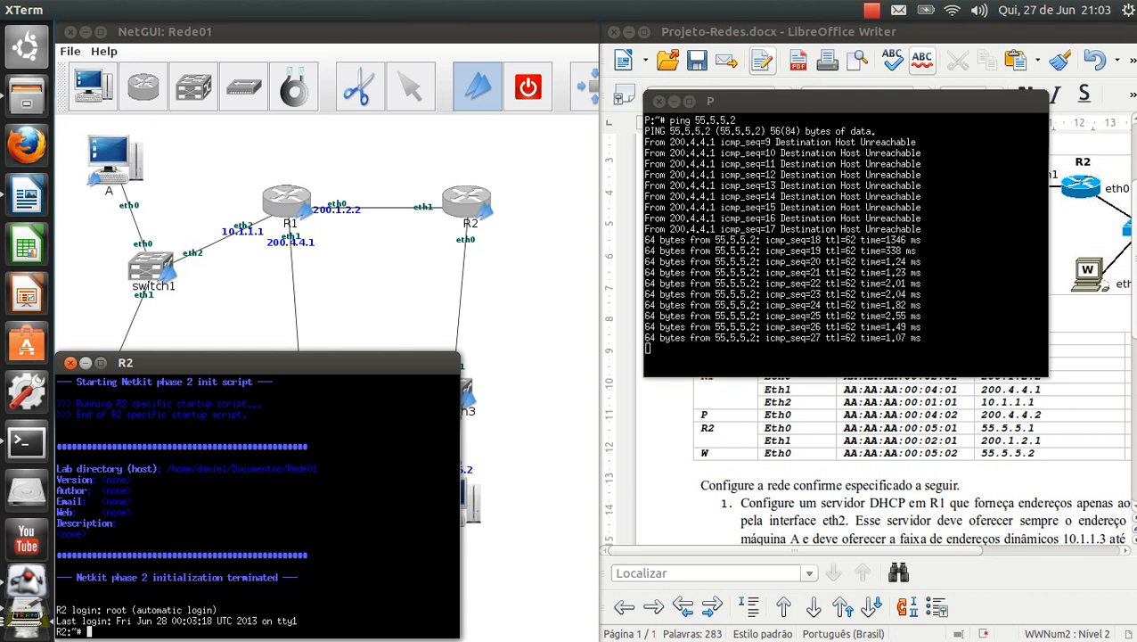
click(71, 362)
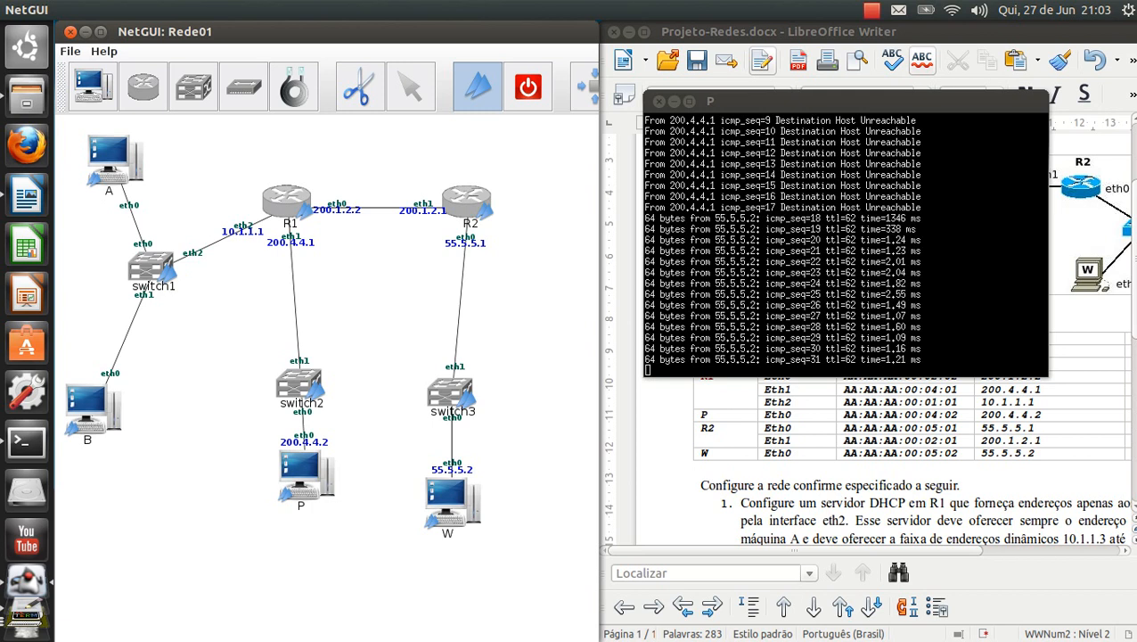
key(alt+Tab)
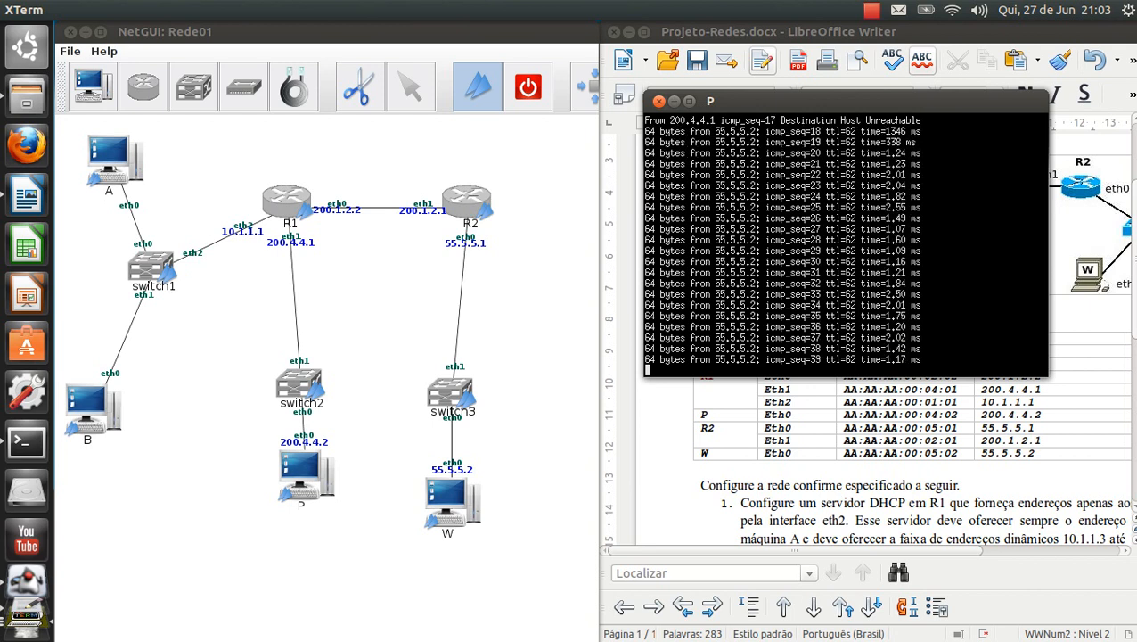
key(ctrl+c)
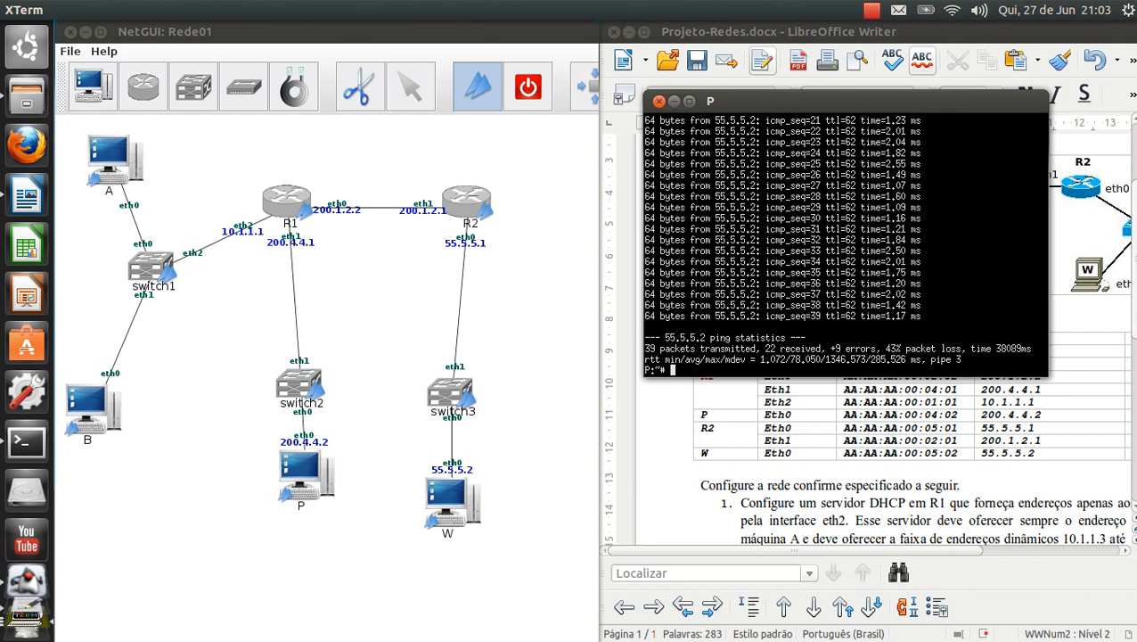
- Shut down all the devices in the Rede01 diagram, starting with machine W
key(alt+Tab)
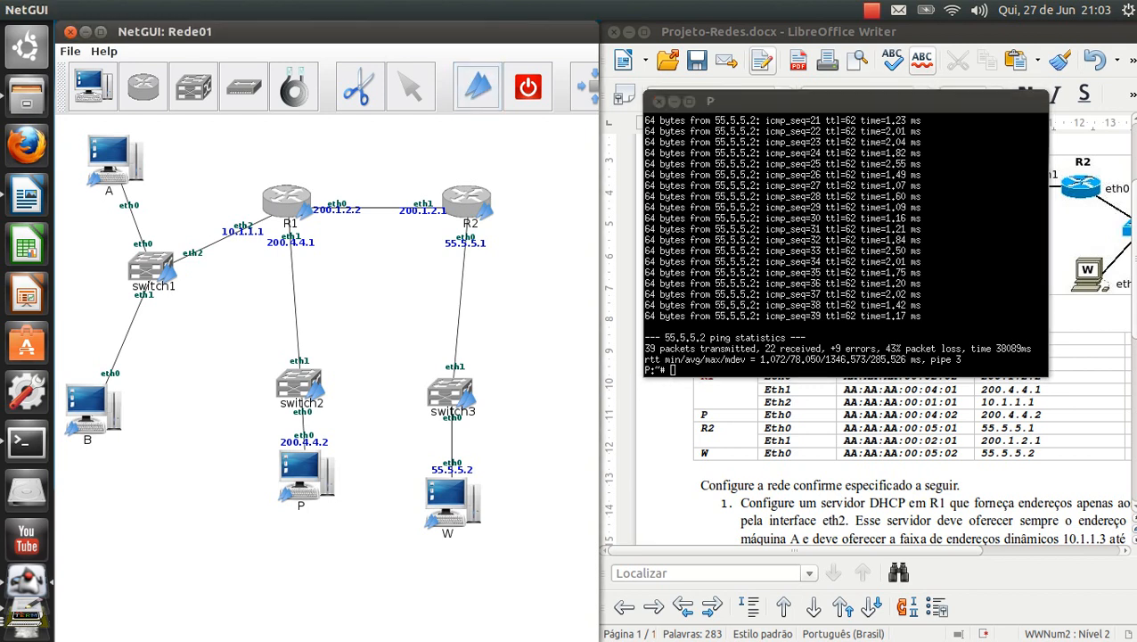
click(528, 87)
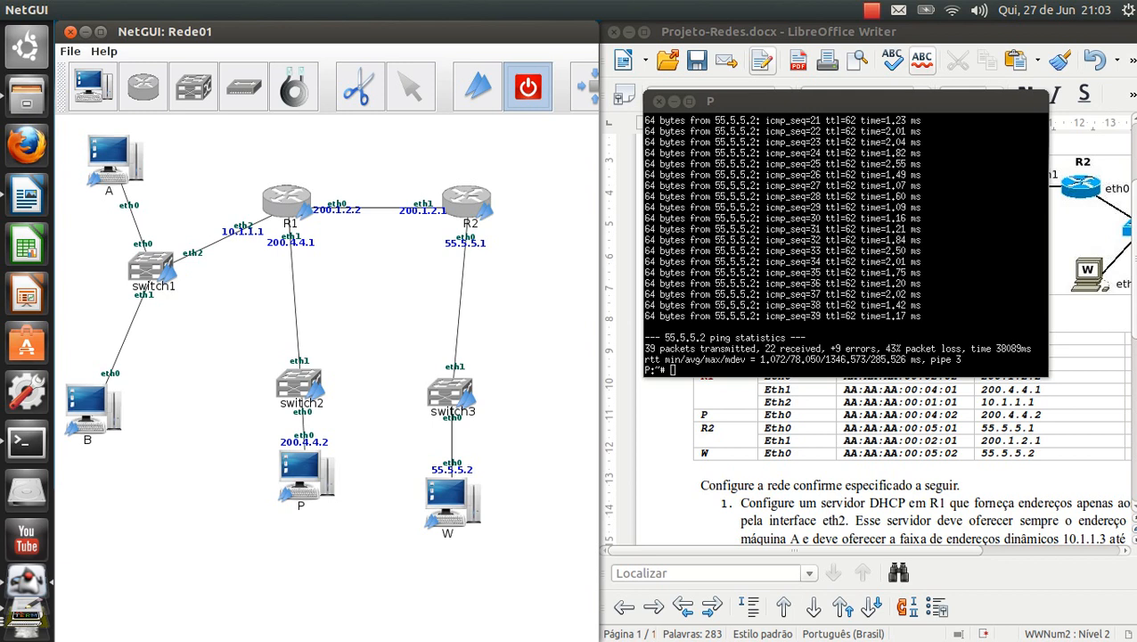
drag(450, 501, 452, 497)
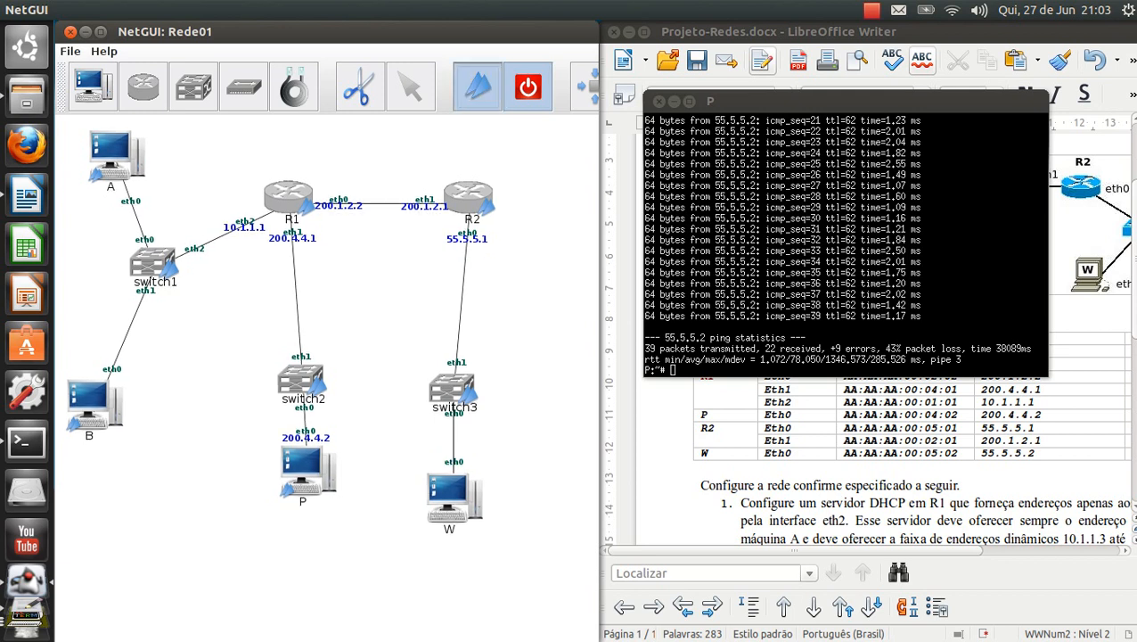
click(528, 87)
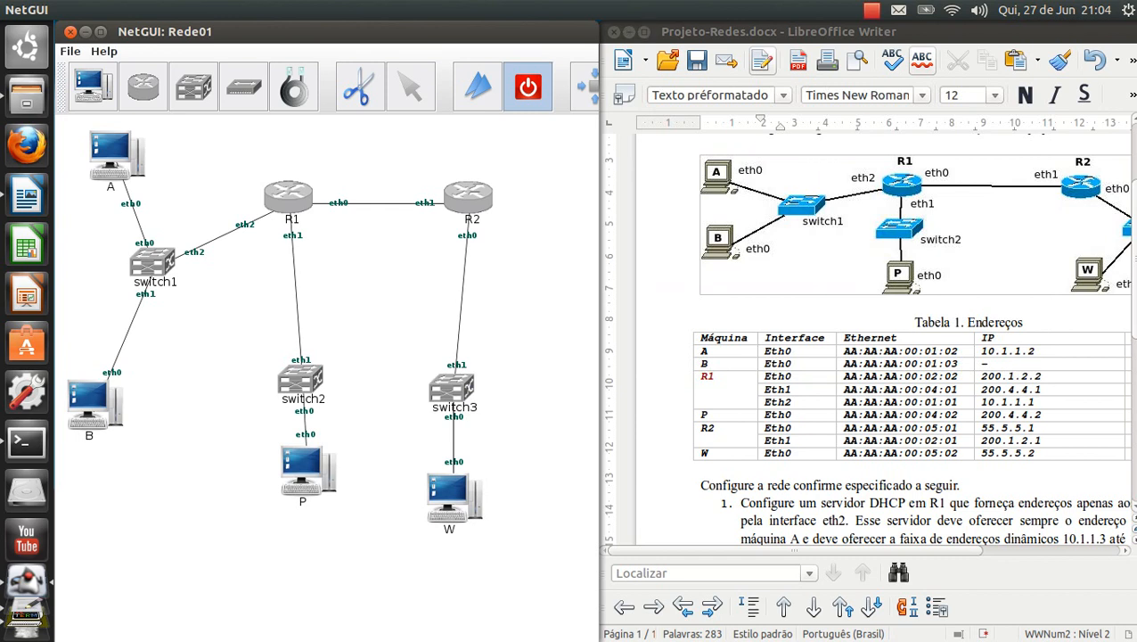
- Save the Rede01 project with all devices shut down, then repeat the save
key(alt+f)
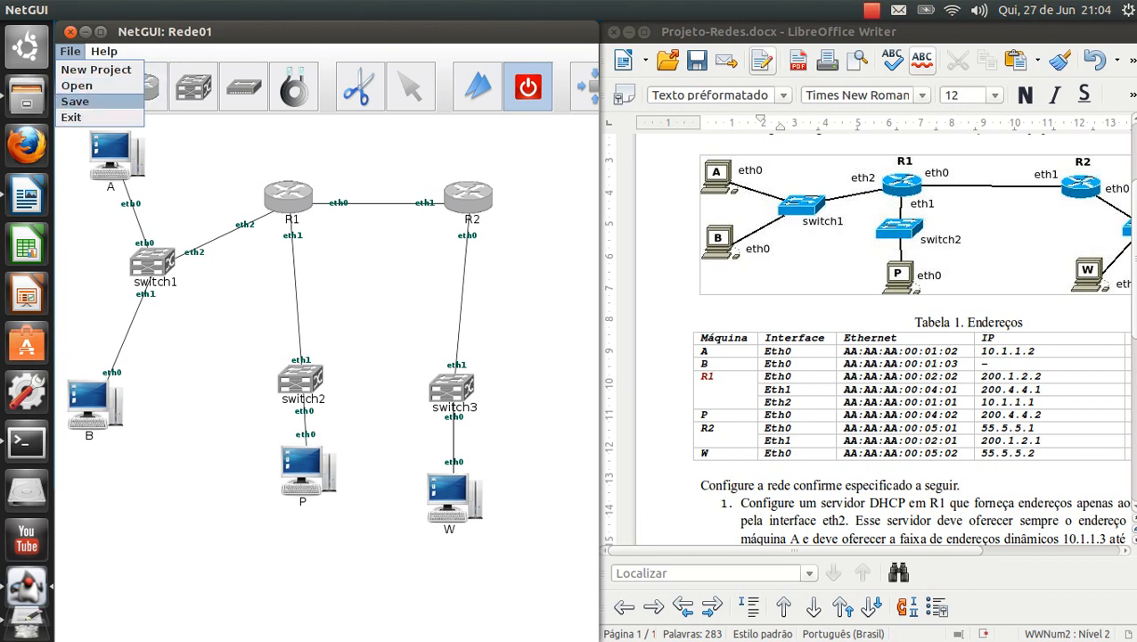
key(Return)
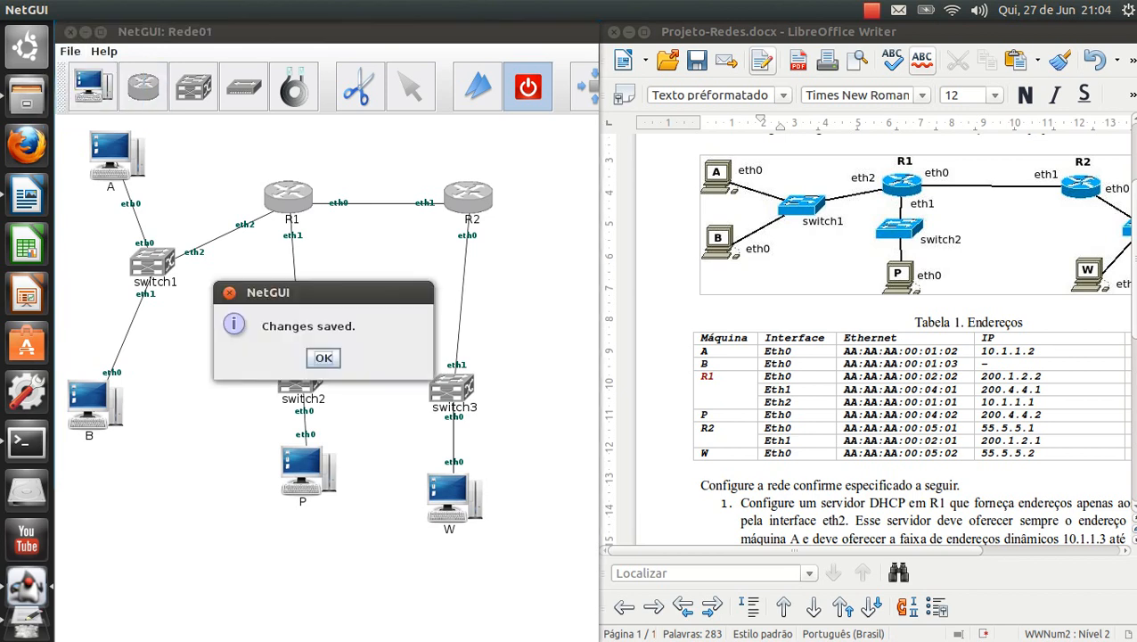
key(Return)
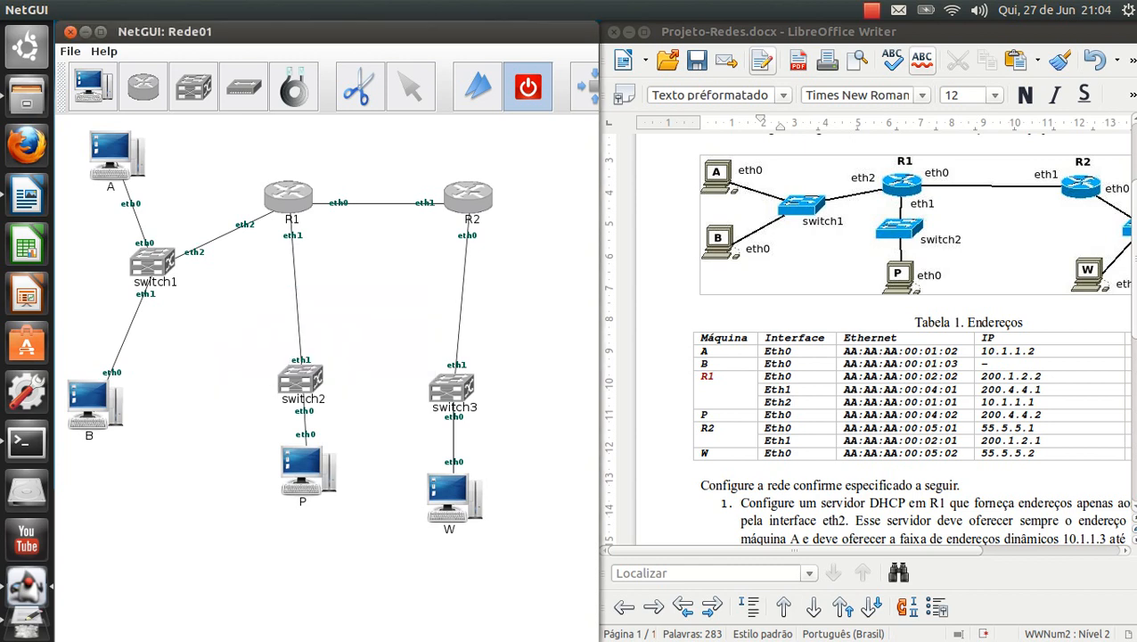
key(alt+f)
key(Up)
key(Up)
key(Return)
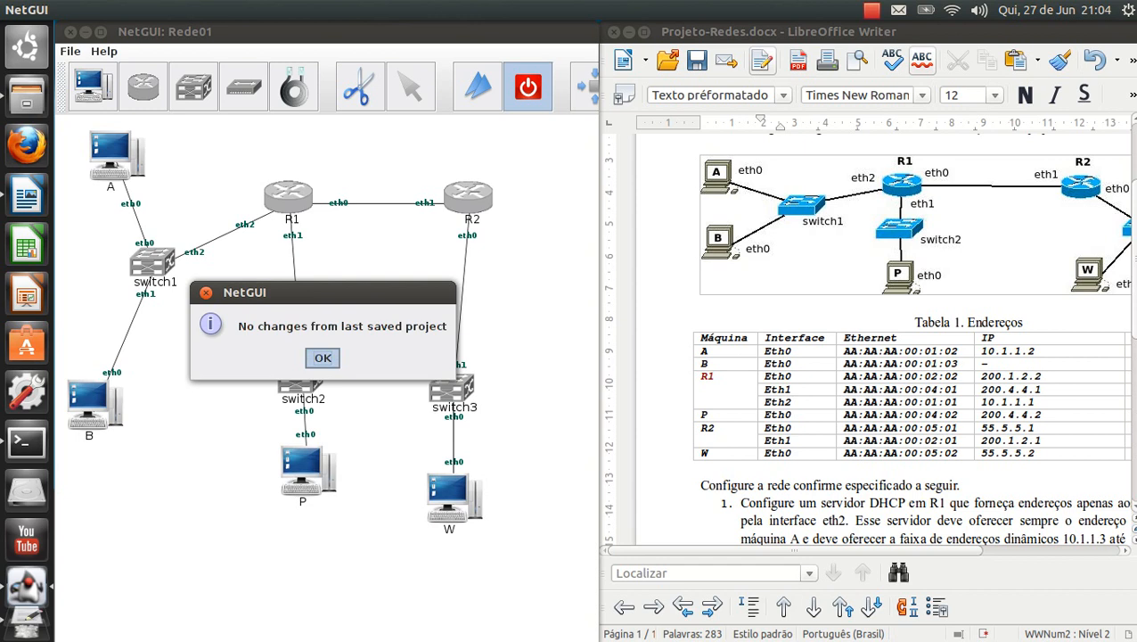
key(Return)
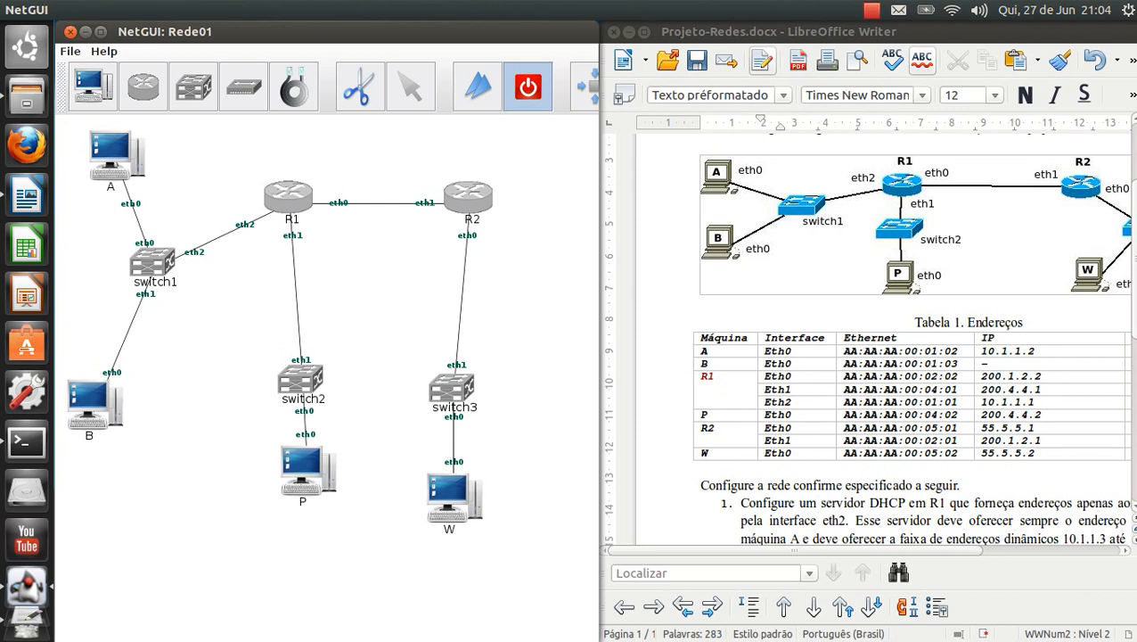
- Exit NetGUI and close Projeto-Redes.docx without saving its changes
click(70, 51)
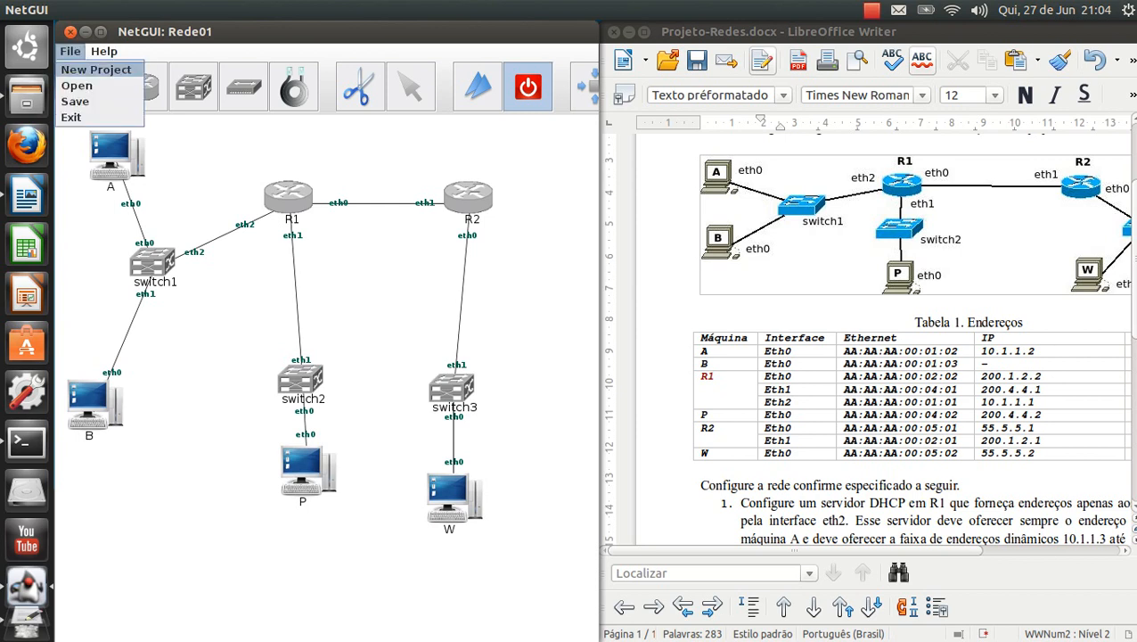
key(Return)
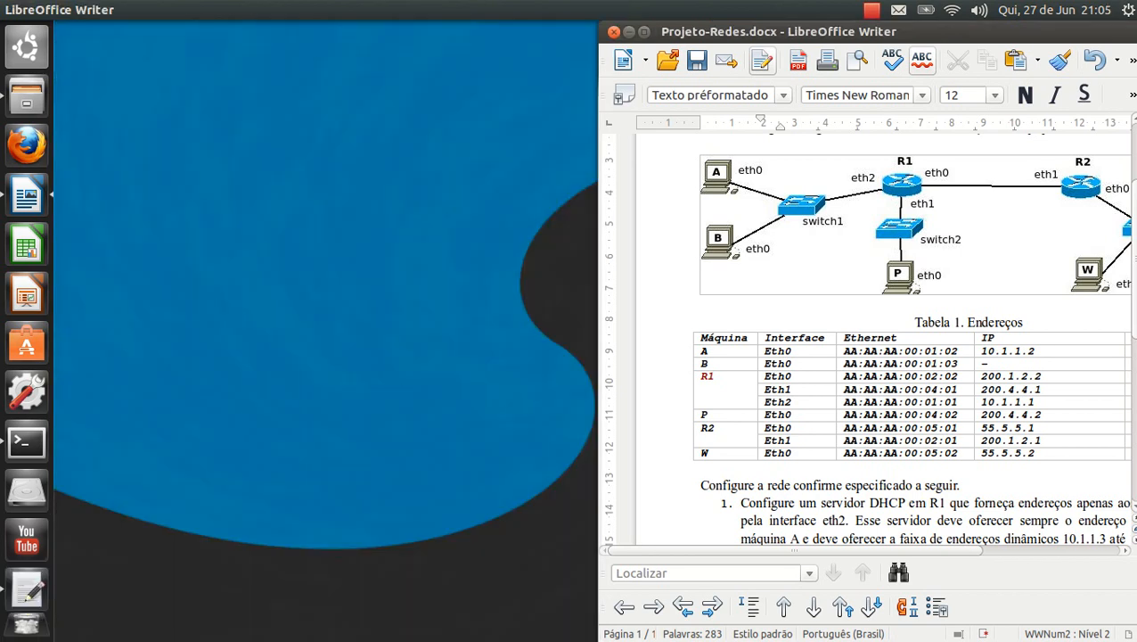
click(613, 31)
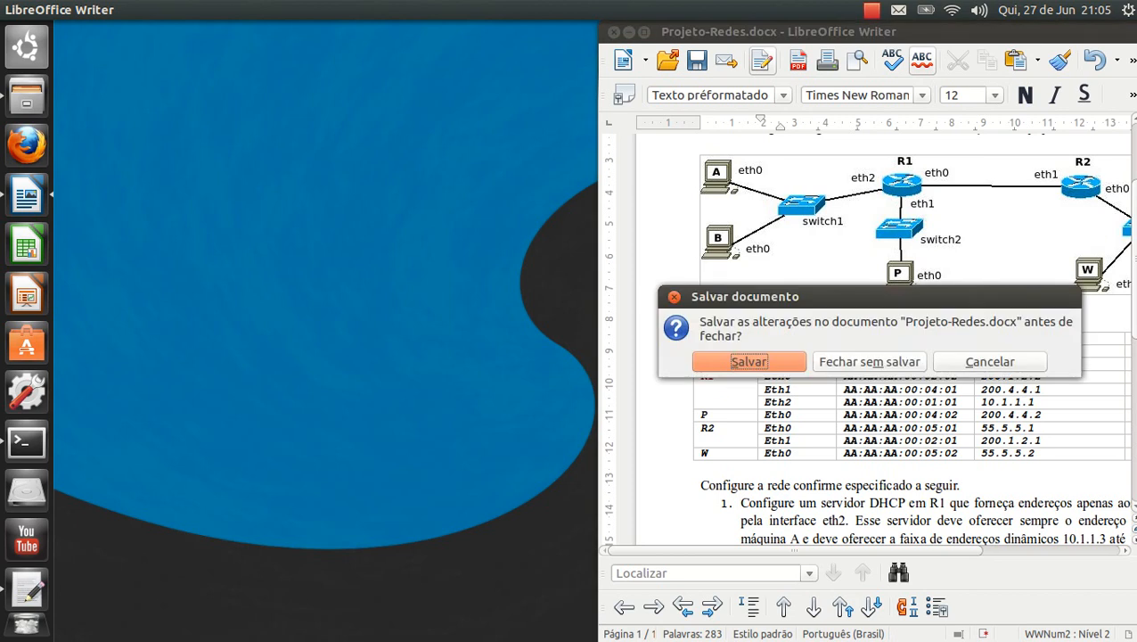
click(870, 361)
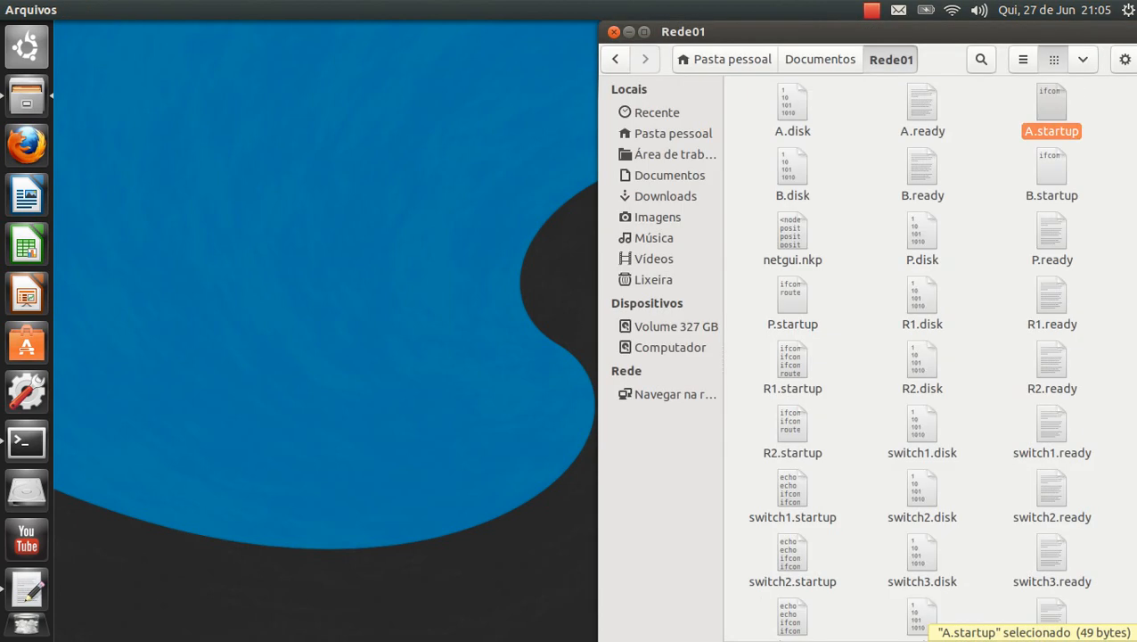
click(872, 10)
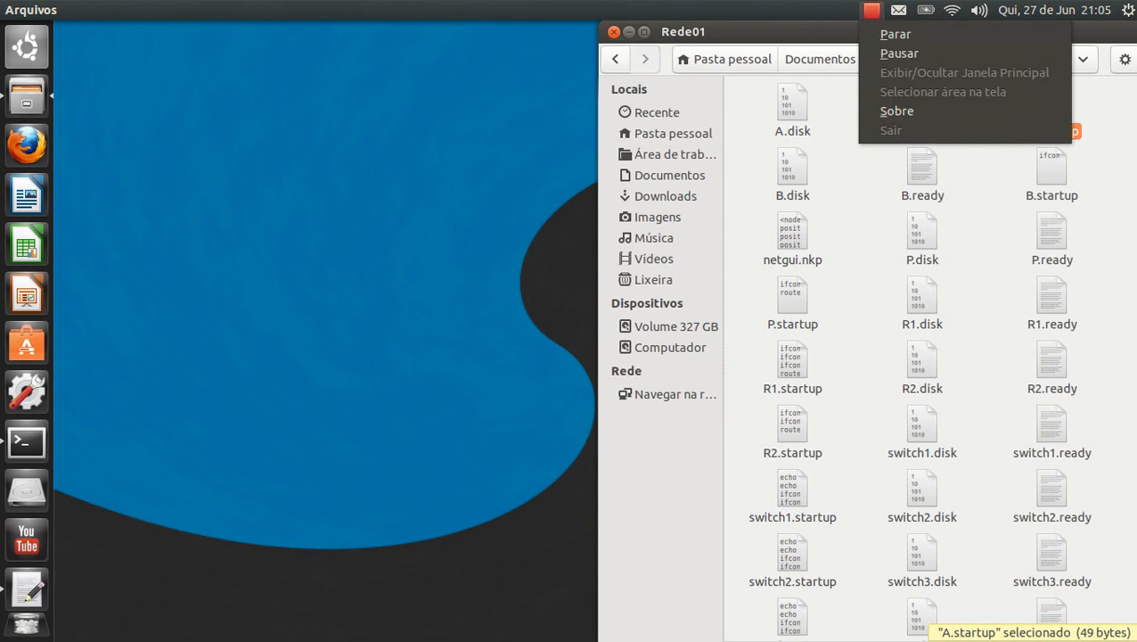